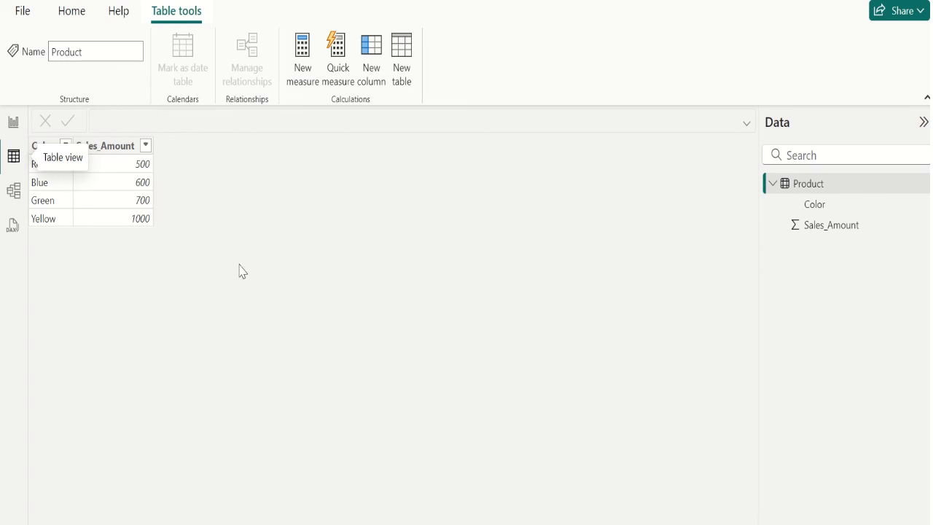
Create a new measure in the Product table and name it Blue Revenue.
{"action": "left_click", "coordinate": [49, 148]}
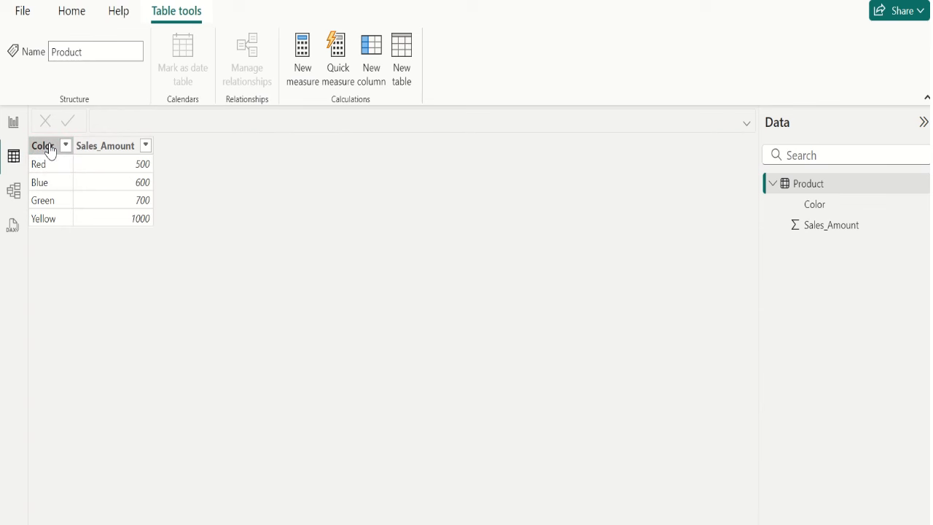
{"action": "left_click", "coordinate": [102, 148]}
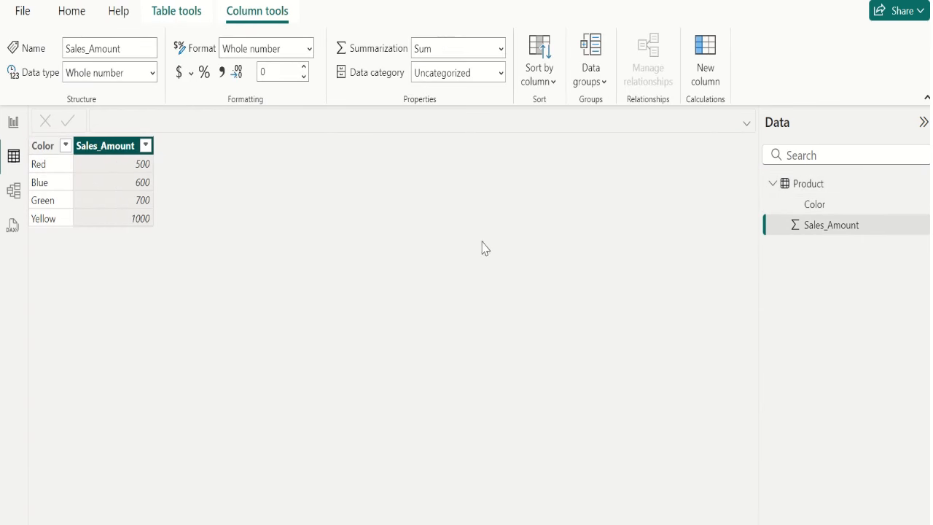
{"action": "left_click", "coordinate": [809, 185]}
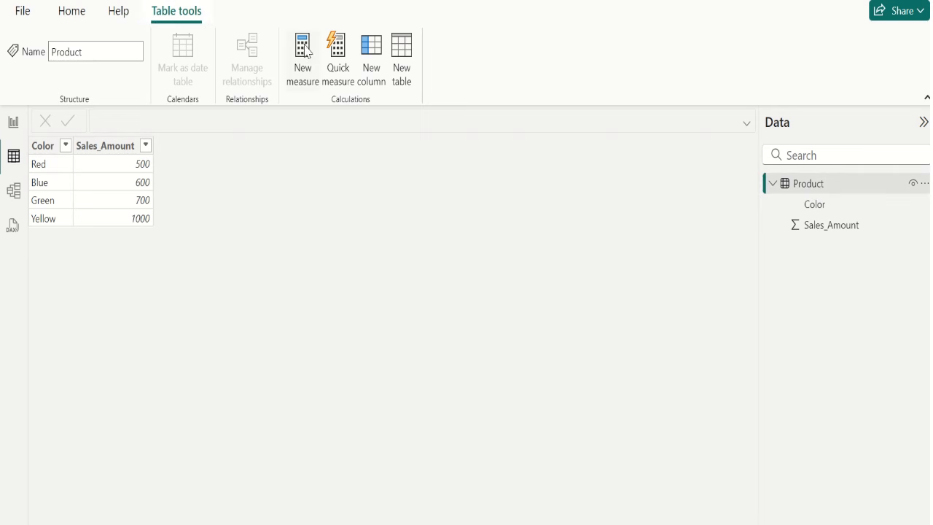
{"action": "left_click", "coordinate": [303, 65]}
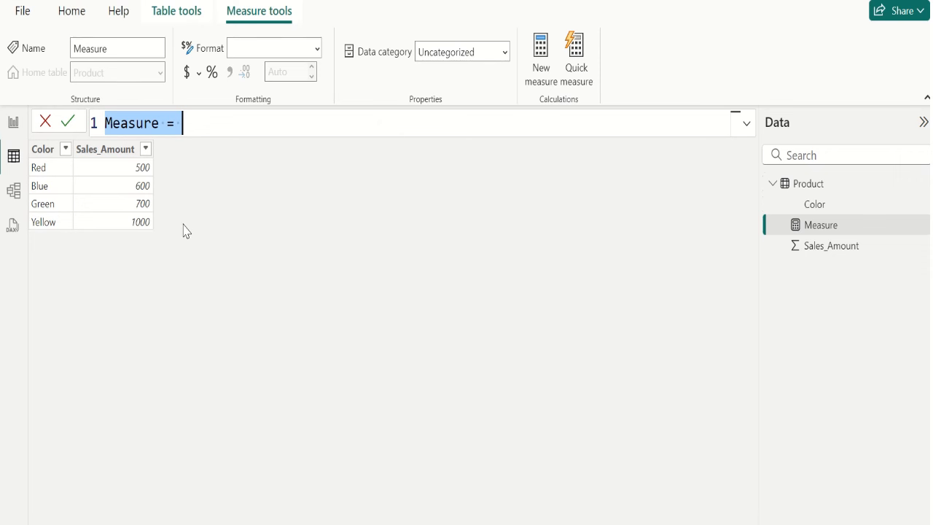
{"action": "double_click", "coordinate": [144, 124]}
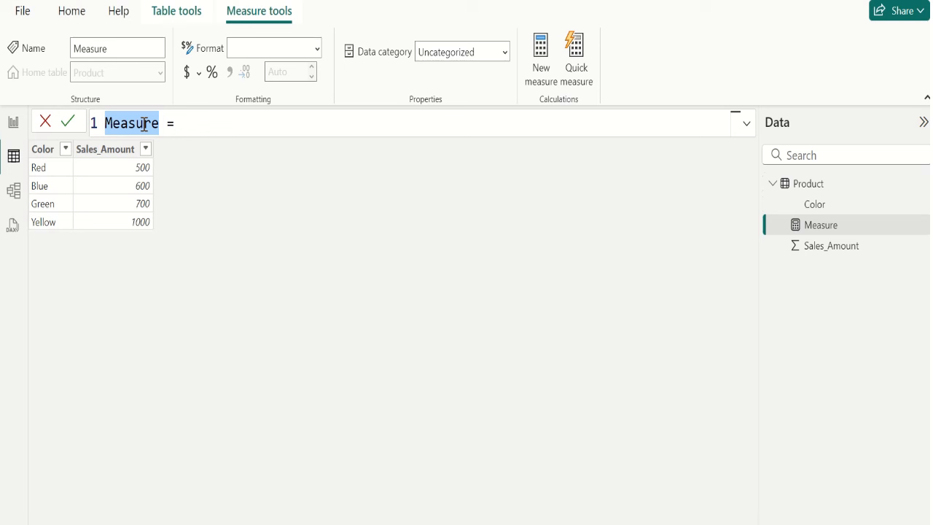
{"action": "type", "text": "Blue "}
{"action": "type", "text": "Revenue"}
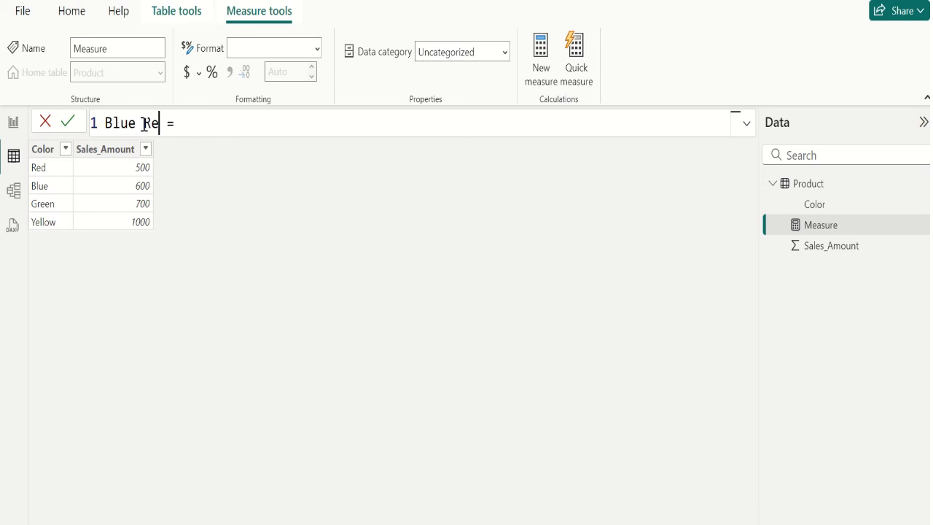
Start the Blue Revenue formula with CALCULATE, using SUM of 'Product'[Sales_Amount] as its expression.
{"action": "key", "text": "Right"}
{"action": "key", "text": "Right"}
{"action": "key", "text": "Right"}
{"action": "type", "text": "cal"}
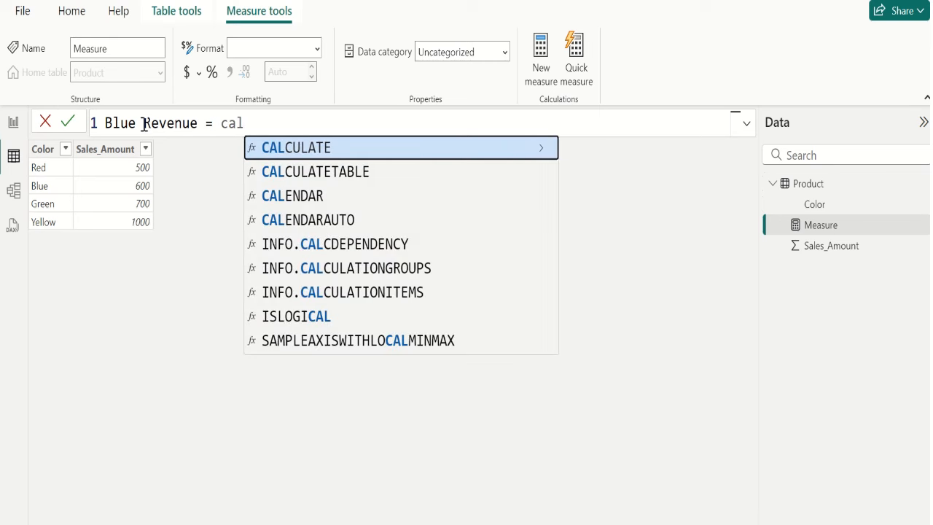
{"action": "key", "text": "Tab"}
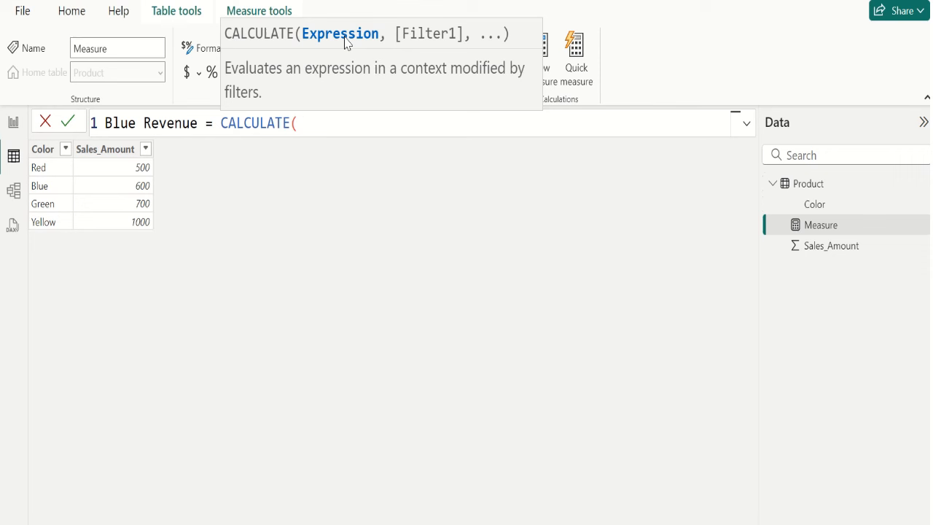
{"action": "type", "text": "sum"}
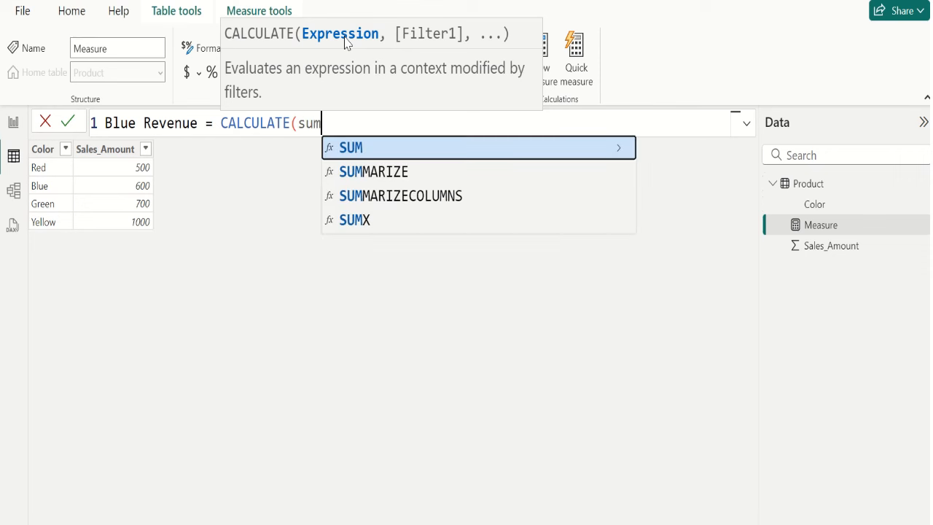
{"action": "key", "text": "Tab"}
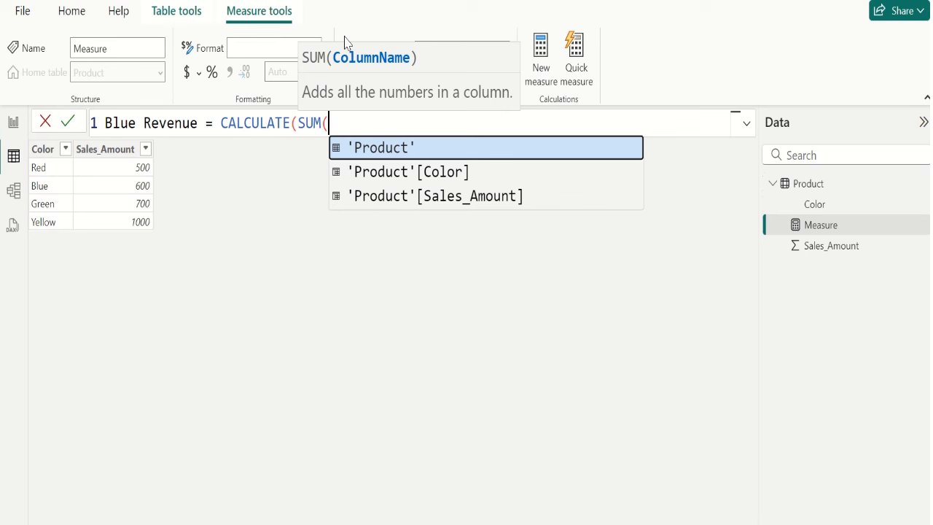
{"action": "type", "text": "s"}
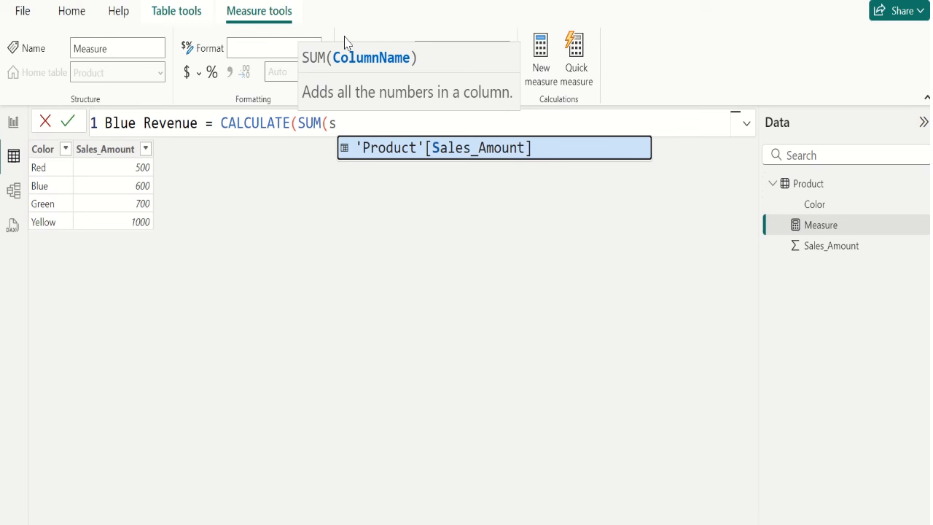
{"action": "key", "text": "Tab"}
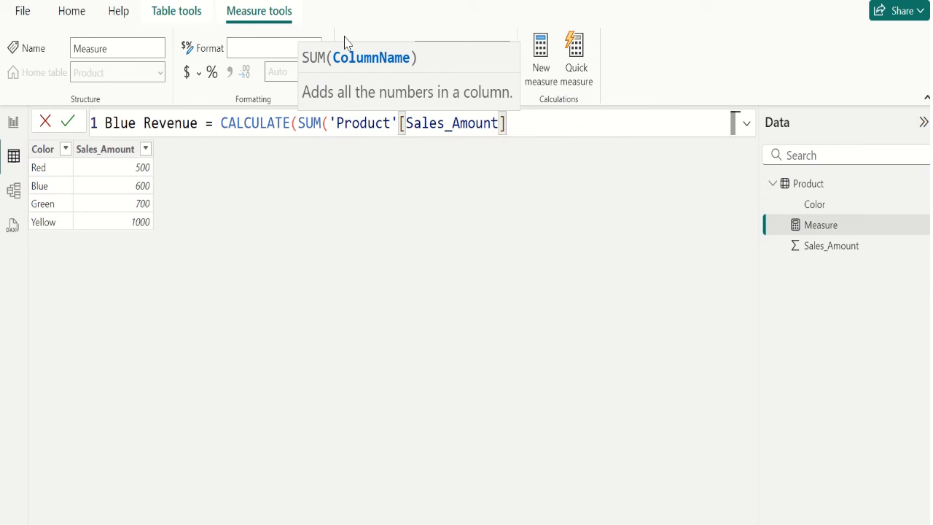
{"action": "type", "text": "),"}
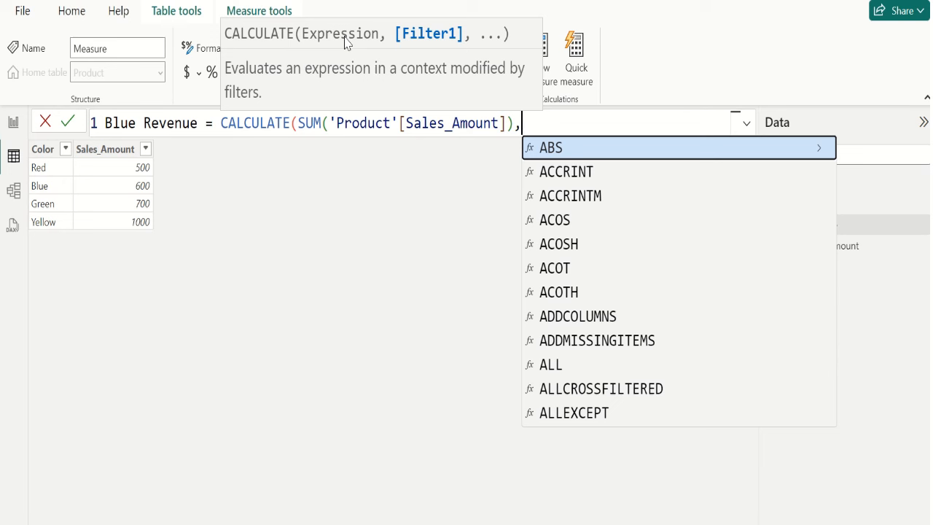
Add the filter 'Product'[Color]="Blue" to the CALCULATE formula, close it and commit the measure.
{"action": "type", "text": "col"}
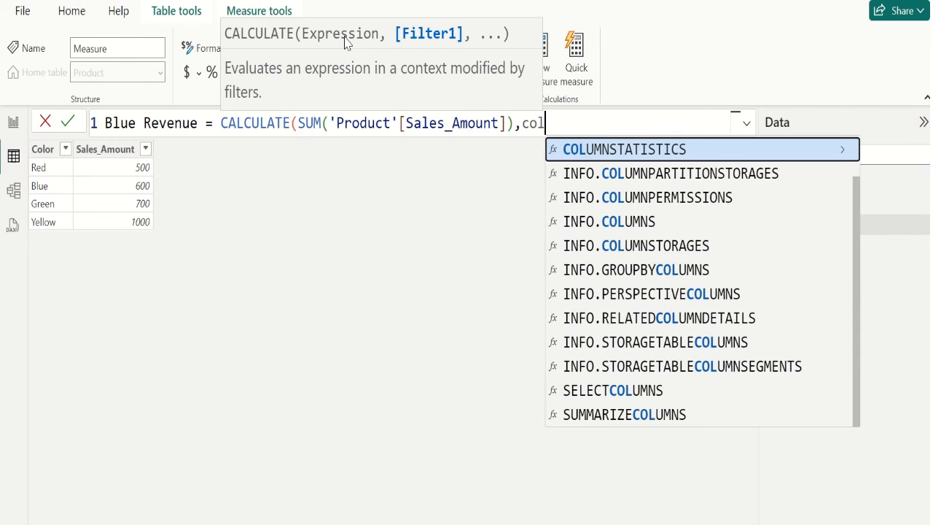
{"action": "key", "text": "BackSpace"}
{"action": "key", "text": "BackSpace"}
{"action": "key", "text": "BackSpace"}
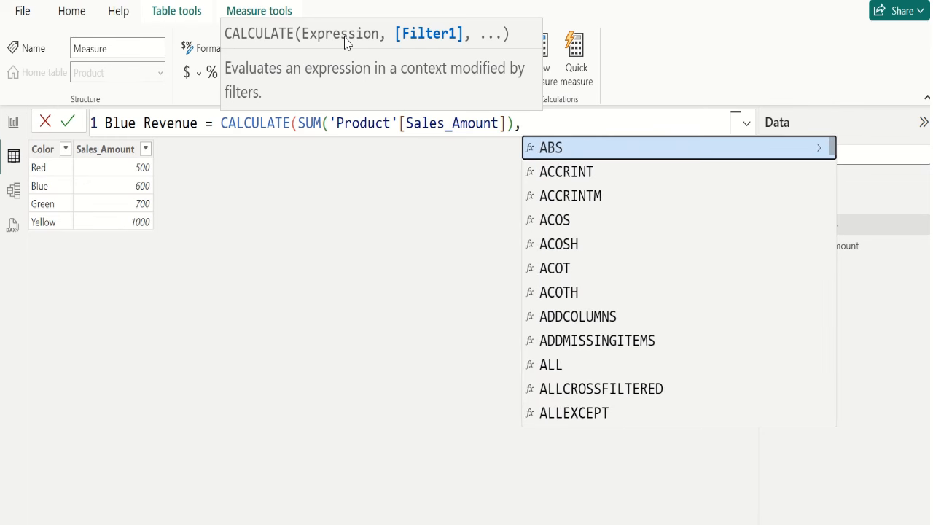
{"action": "type", "text": "ct'[Colo"}
{"action": "key", "text": "Tab"}
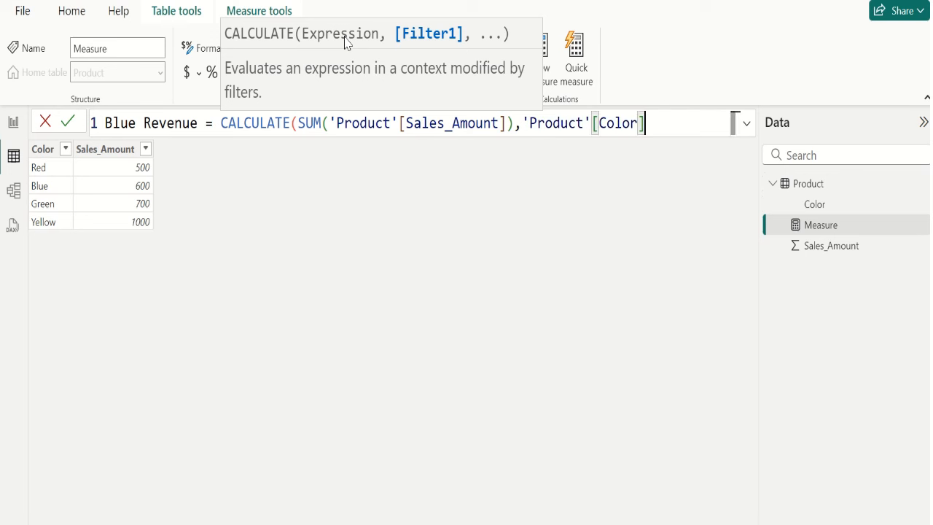
{"action": "type", "text": "="}
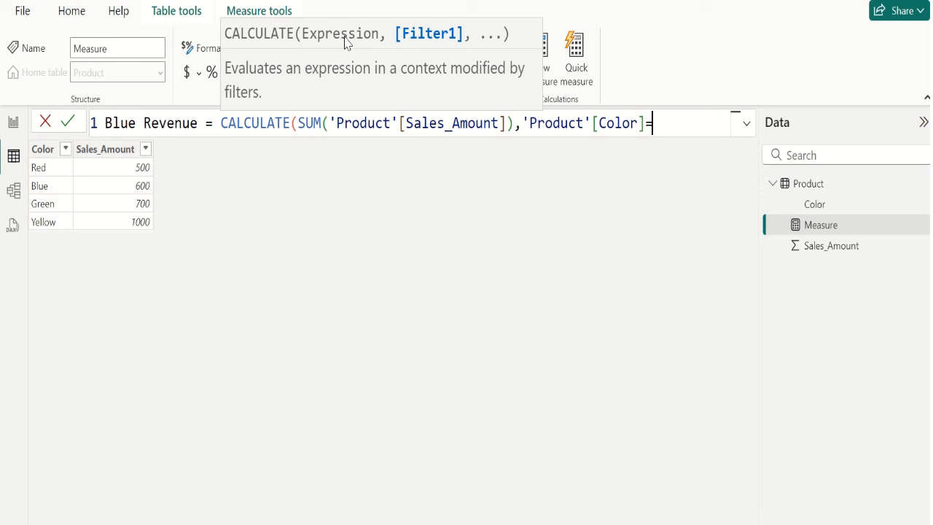
{"action": "type", "text": "\"Blue\")"}
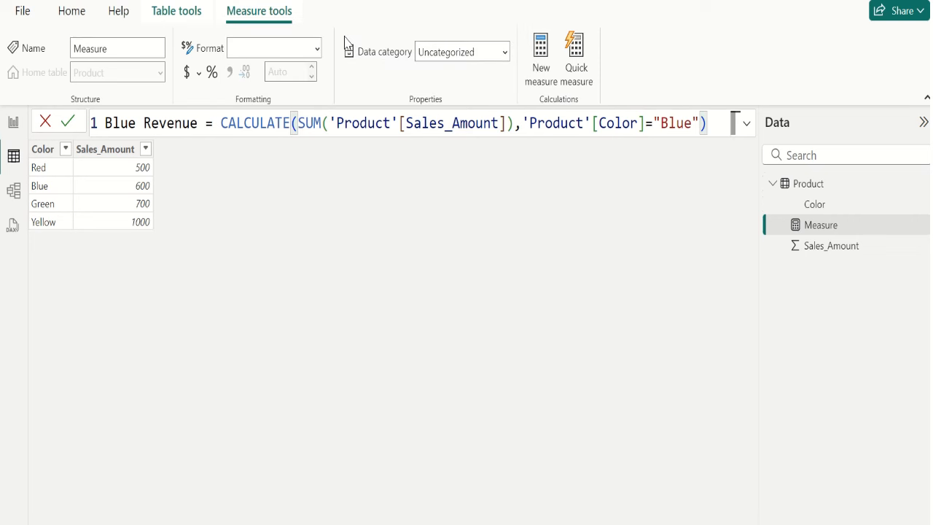
{"action": "left_click", "coordinate": [68, 124]}
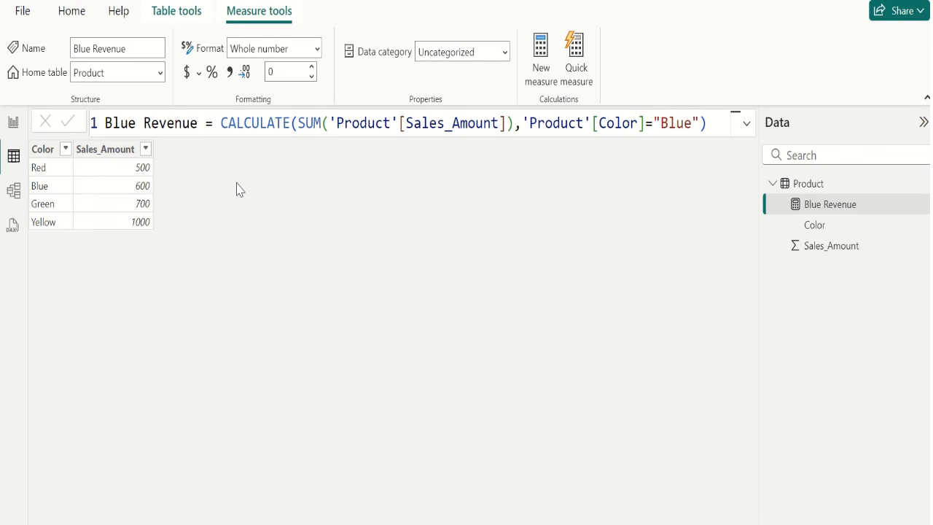
Build a table visual on the report page with Color, Sales_Amount and Blue Revenue, and show it in focus mode.
{"action": "left_click", "coordinate": [13, 124]}
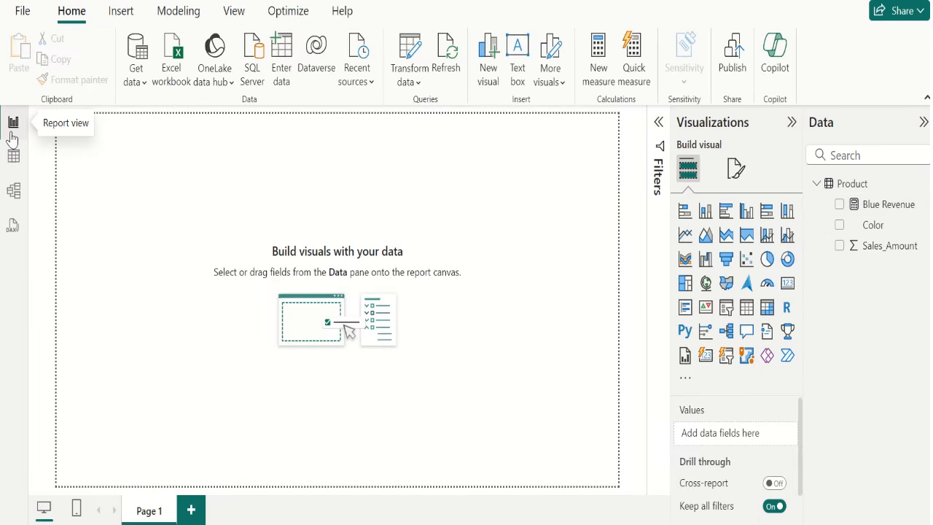
{"action": "left_click", "coordinate": [747, 308]}
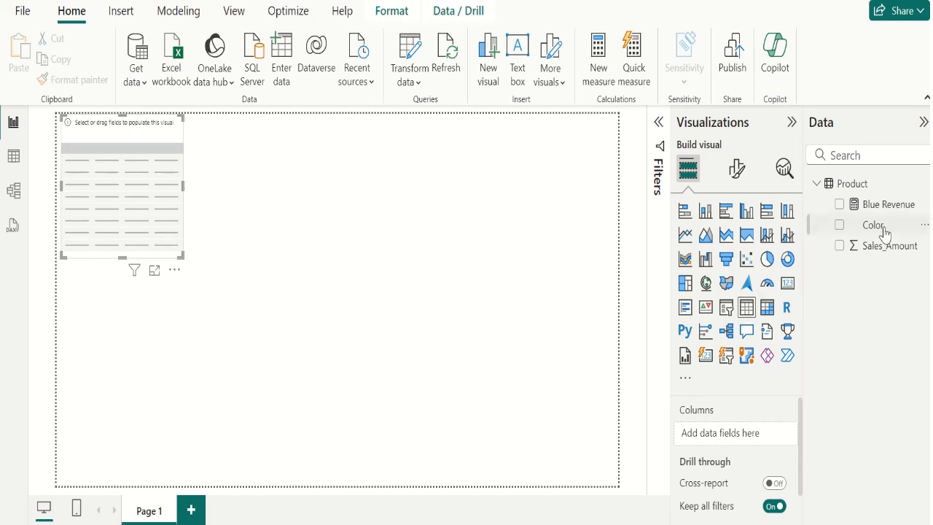
{"action": "left_click_drag", "start_coordinate": [884, 234], "coordinate": [742, 440]}
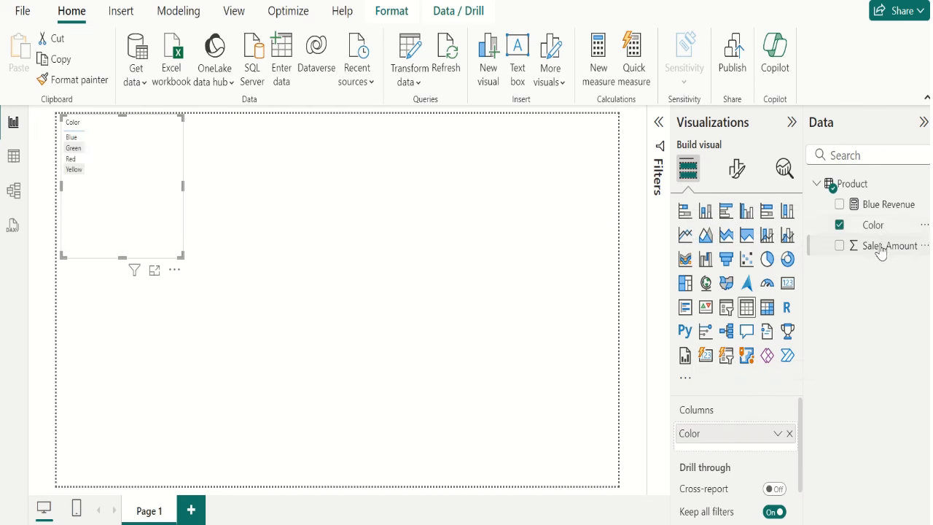
{"action": "left_click_drag", "start_coordinate": [877, 249], "coordinate": [721, 453]}
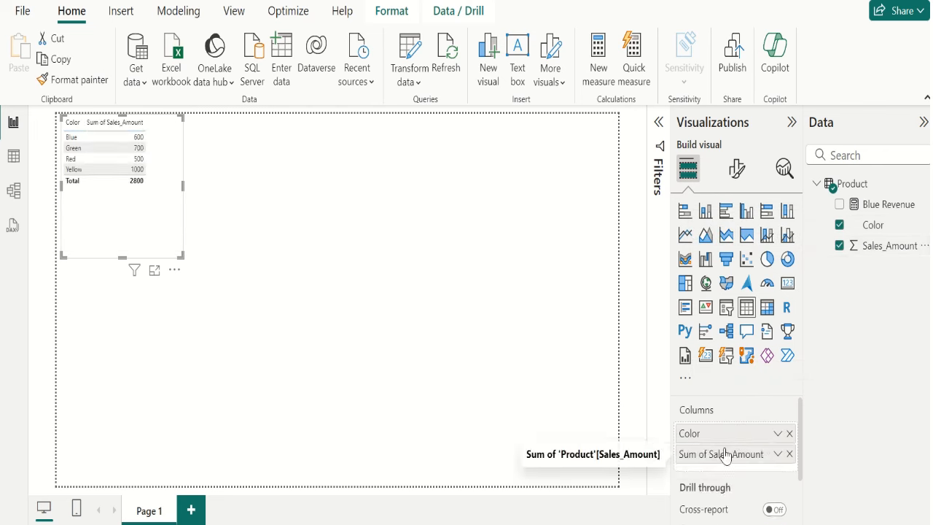
{"action": "left_click_drag", "start_coordinate": [865, 210], "coordinate": [742, 472]}
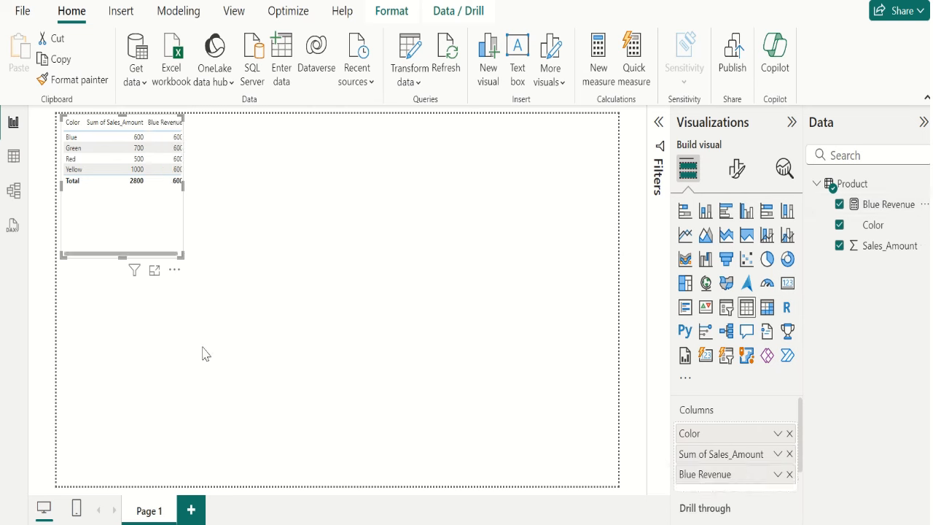
{"action": "left_click", "coordinate": [154, 271]}
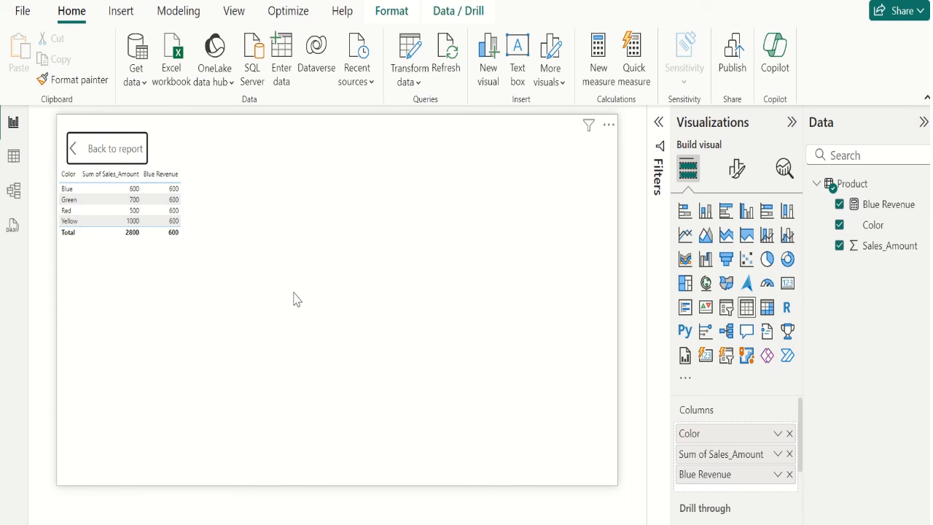
{"action": "scroll", "coordinate": [317, 321], "scroll_direction": "up", "scroll_amount": 5}
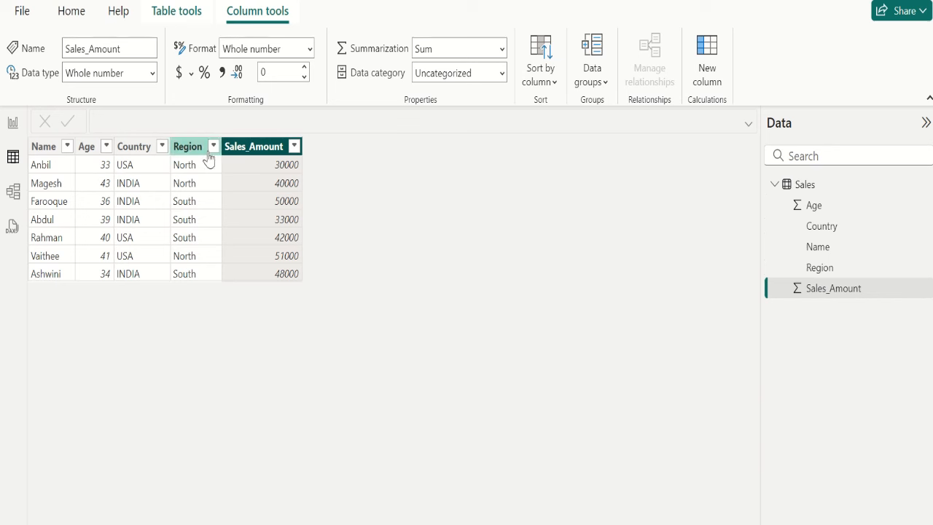
Examine the Name, Age, Country, Region and Sales_Amount columns of the Sales table.
{"action": "left_click", "coordinate": [54, 151]}
{"action": "left_click", "coordinate": [86, 153]}
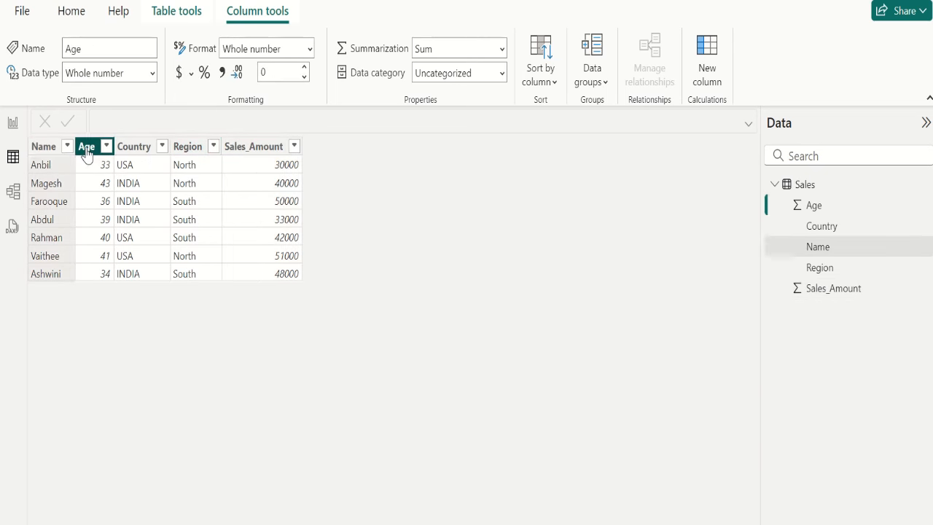
{"action": "left_click", "coordinate": [140, 151]}
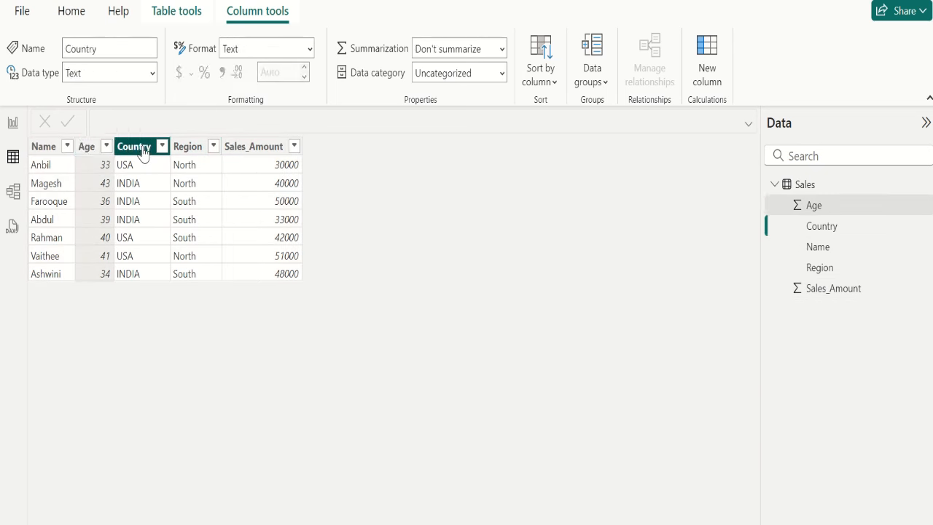
{"action": "left_click", "coordinate": [188, 151]}
{"action": "left_click", "coordinate": [245, 151]}
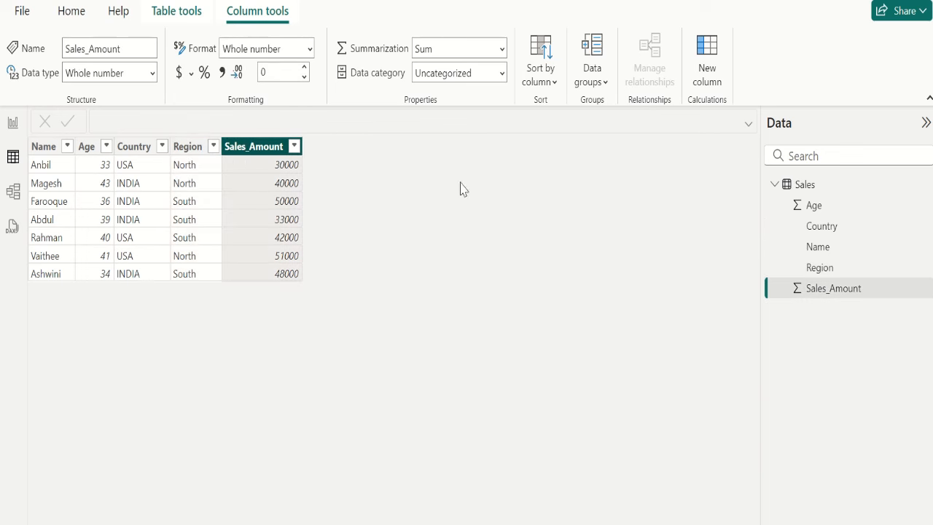
Create a calculated table and start its formula with FILTER, using Sales as the table argument.
{"action": "left_click", "coordinate": [801, 188]}
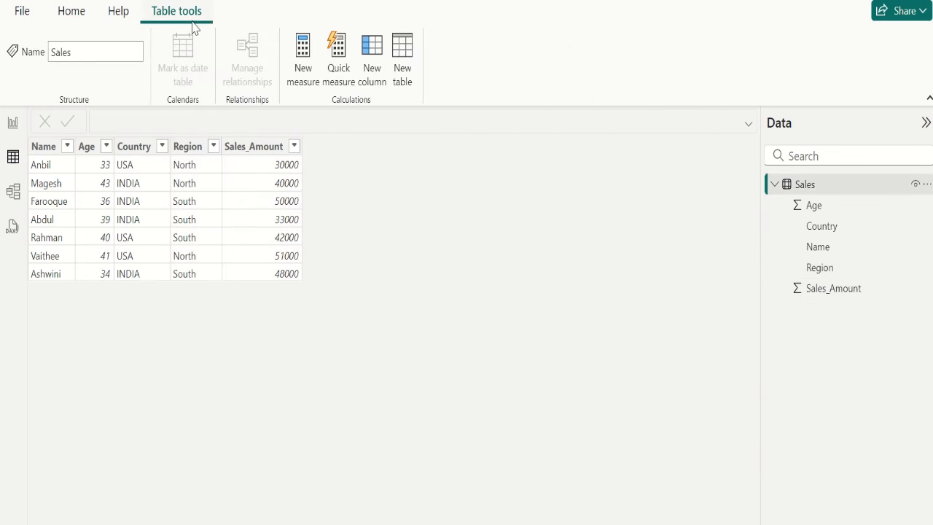
{"action": "left_click", "coordinate": [411, 85]}
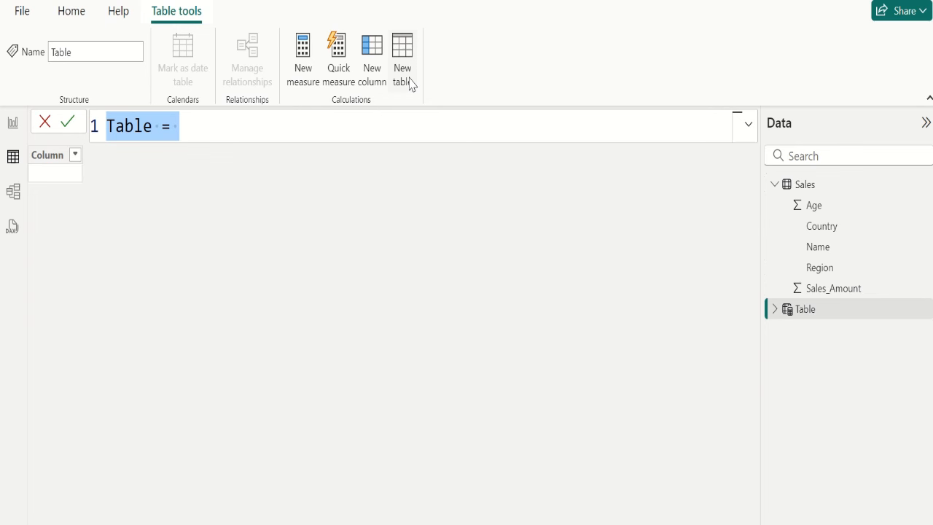
{"action": "left_click", "coordinate": [199, 127]}
{"action": "type", "text": "fil"}
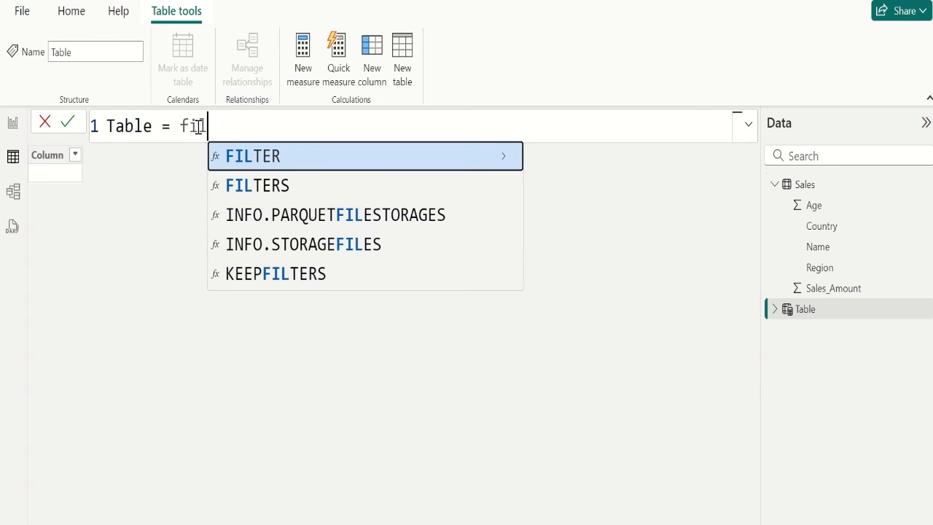
{"action": "key", "text": "Tab"}
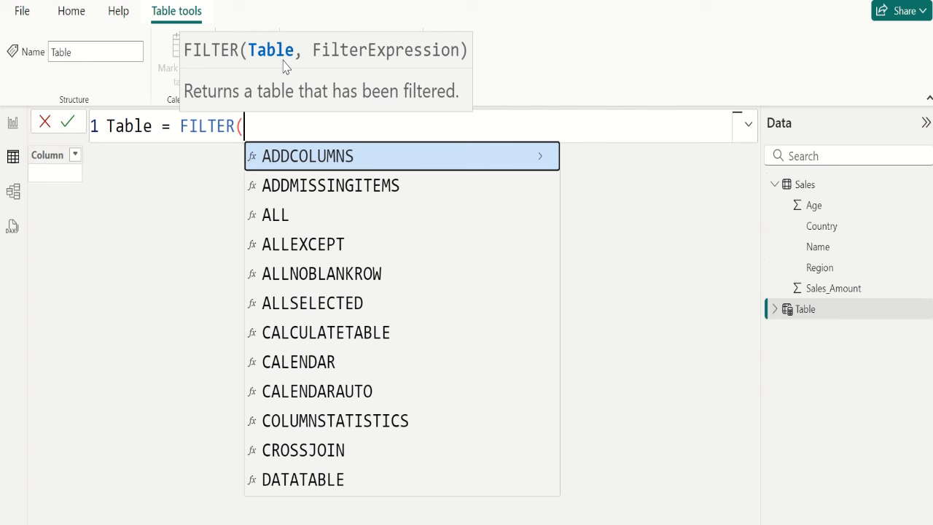
{"action": "type", "text": "sal"}
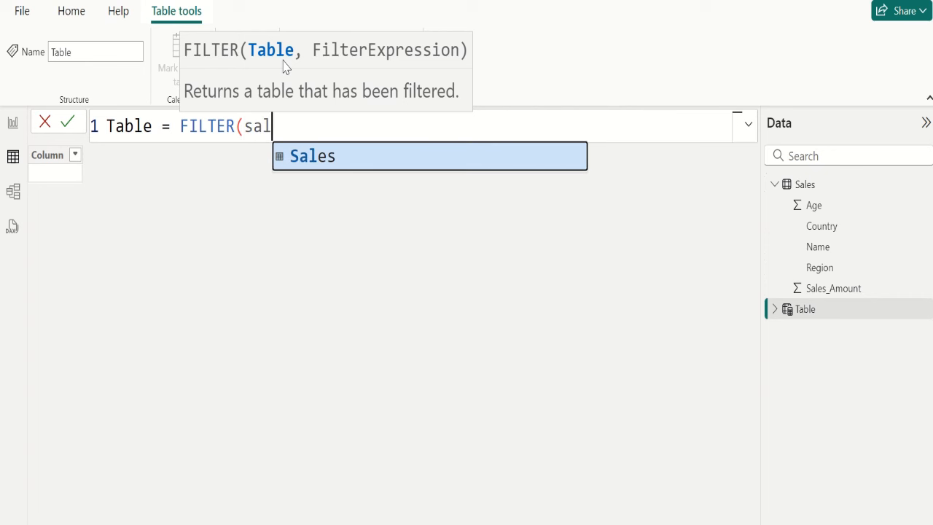
{"action": "key", "text": "Tab"}
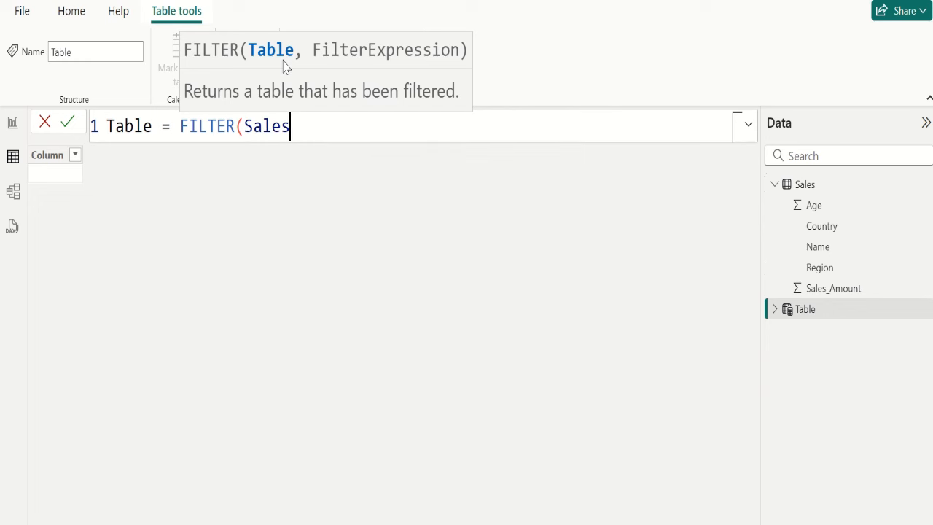
{"action": "type", "text": ","}
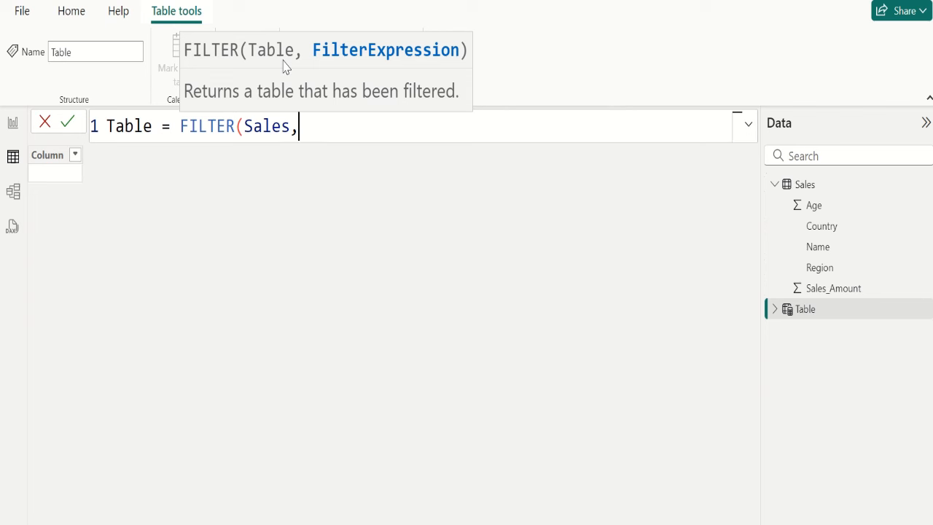
Add the condition Sales[Age] > 40 to the FILTER formula, close it and commit the table.
{"action": "type", "text": "age"}
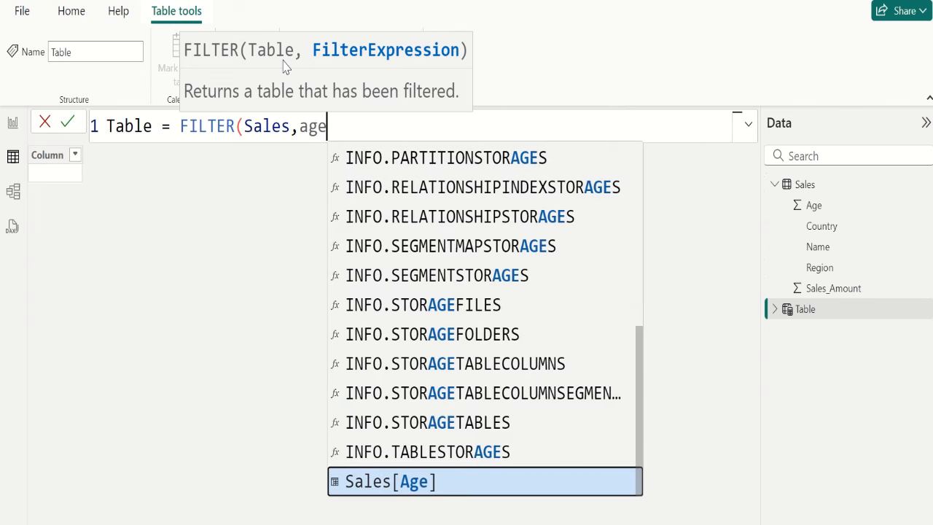
{"action": "key", "text": "Tab"}
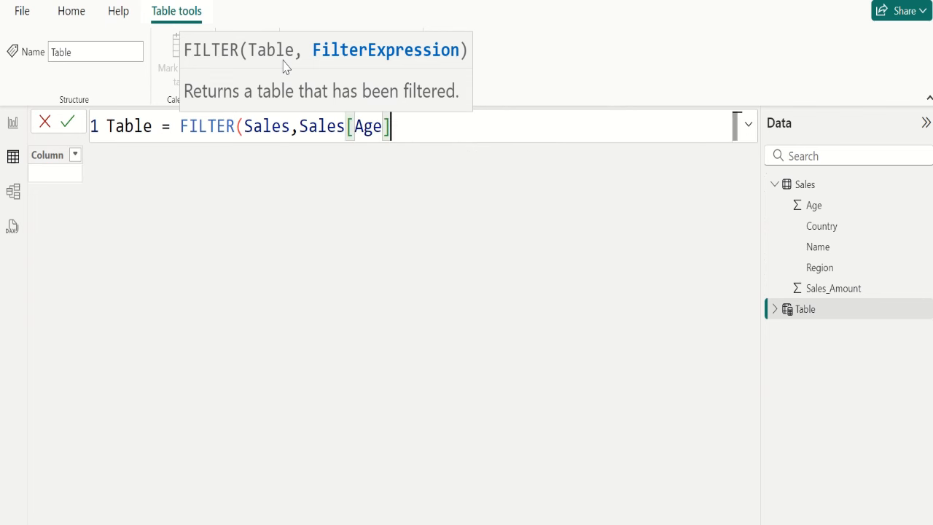
{"action": "type", "text": "> "}
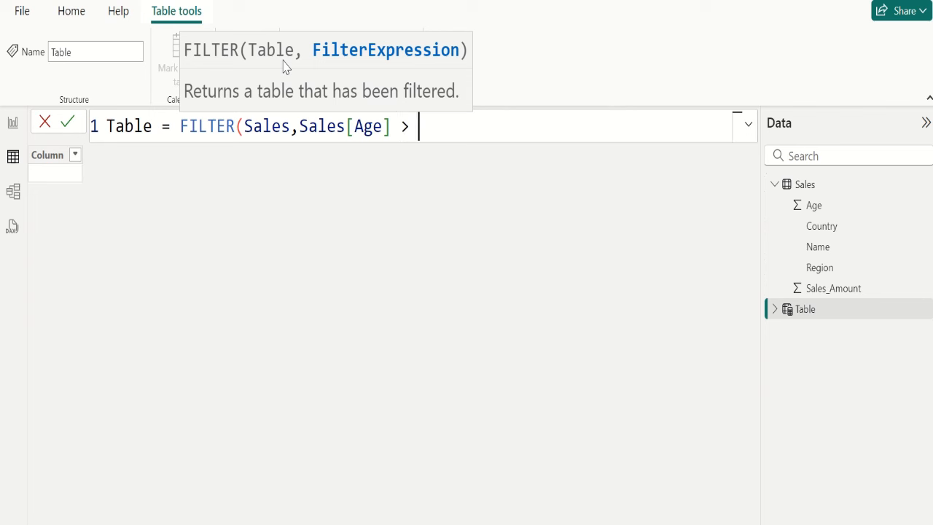
{"action": "type", "text": "40)"}
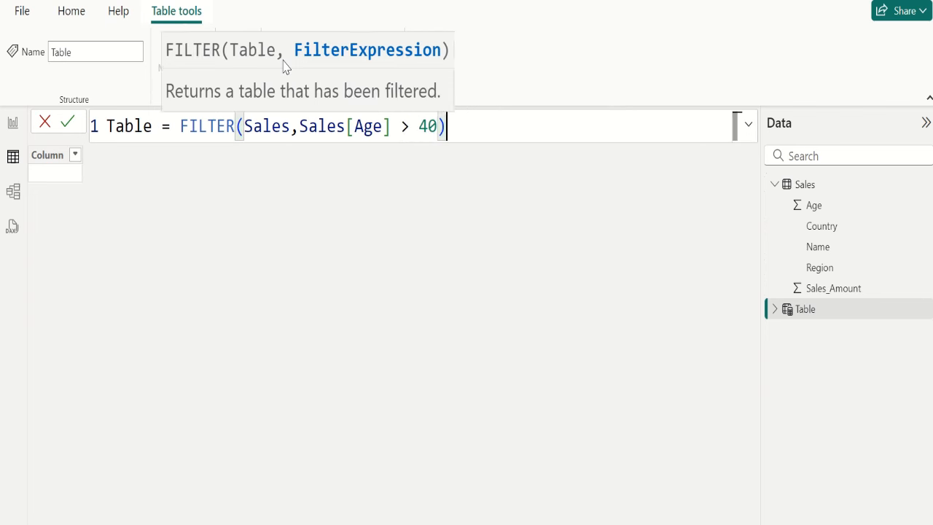
{"action": "left_click", "coordinate": [73, 125]}
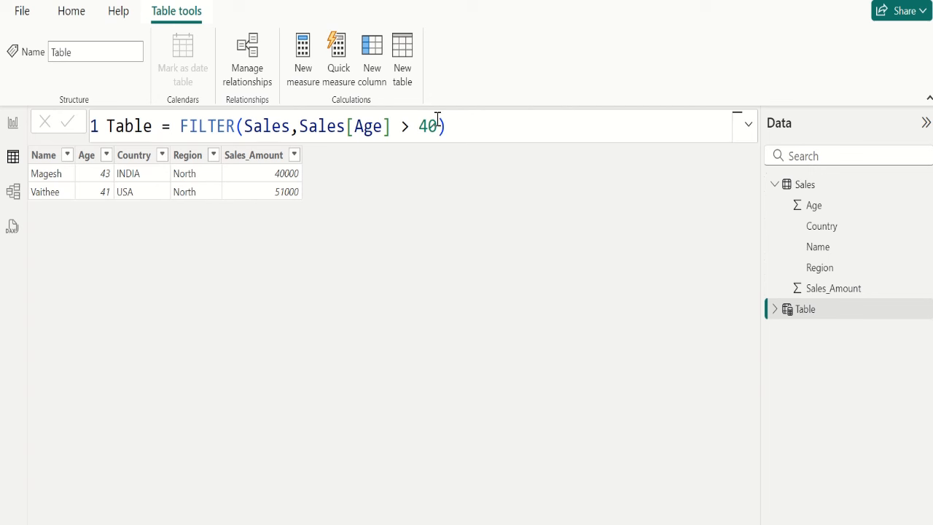
Extend the FILTER condition with && Sales[Country] = "USA" and commit the table.
{"action": "left_click", "coordinate": [462, 121]}
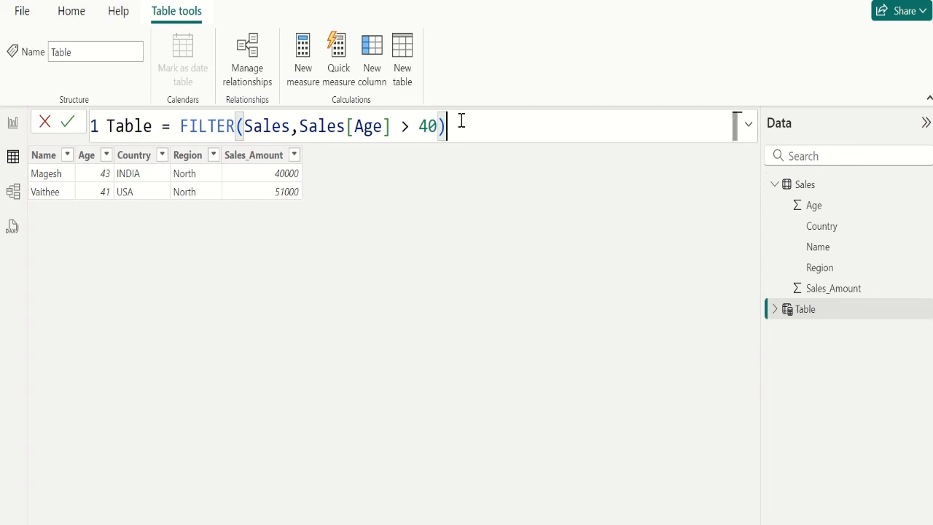
{"action": "key", "text": "Left"}
{"action": "type", "text": "&&"}
{"action": "type", "text": "coun"}
{"action": "key", "text": "Down"}
{"action": "key", "text": "Down"}
{"action": "key", "text": "Down"}
{"action": "key", "text": "Down"}
{"action": "key", "text": "Down"}
{"action": "key", "text": "Down"}
{"action": "key", "text": "Down"}
{"action": "key", "text": "Down"}
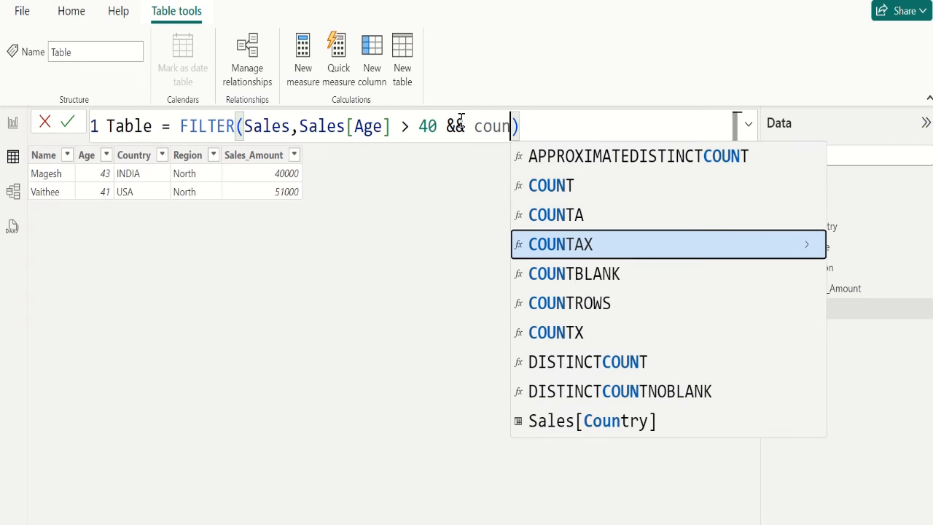
{"action": "key", "text": "Tab"}
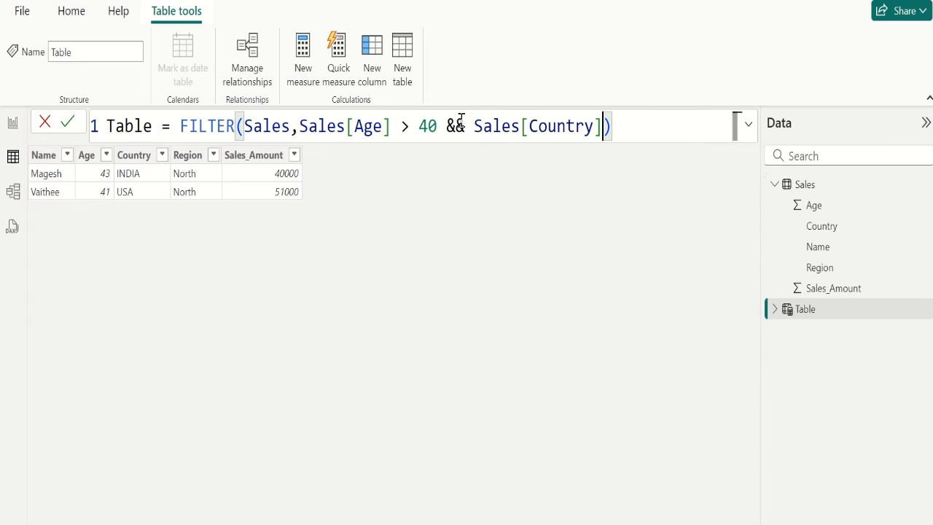
{"action": "type", "text": "= \"\""}
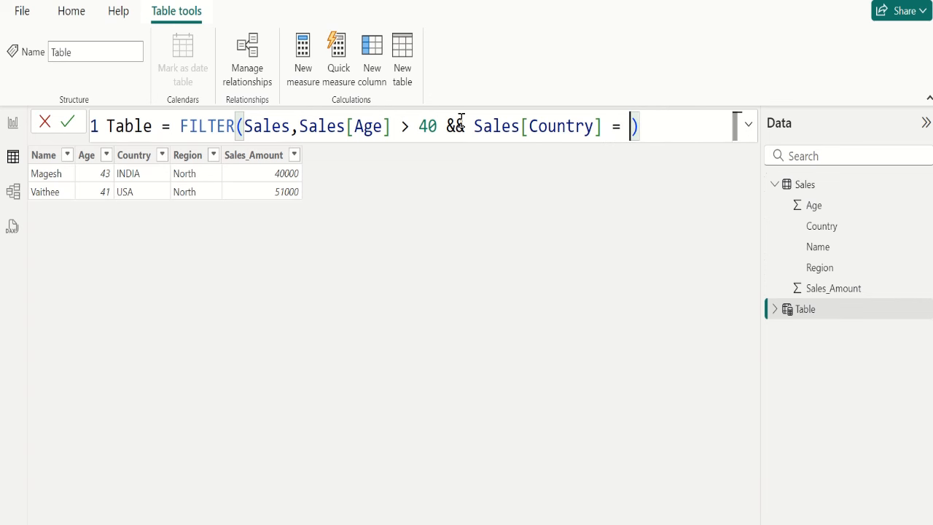
{"action": "key", "text": "Left"}
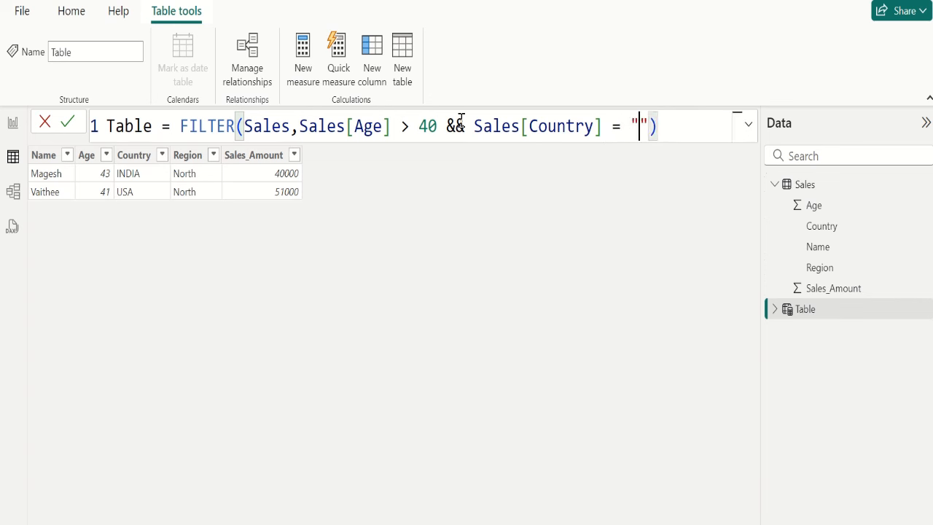
{"action": "type", "text": "USA"}
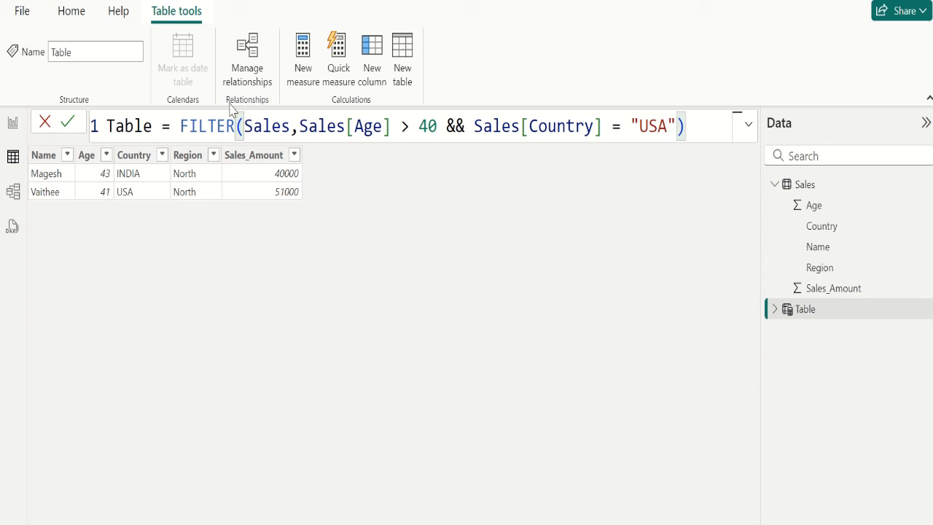
{"action": "left_click", "coordinate": [69, 126]}
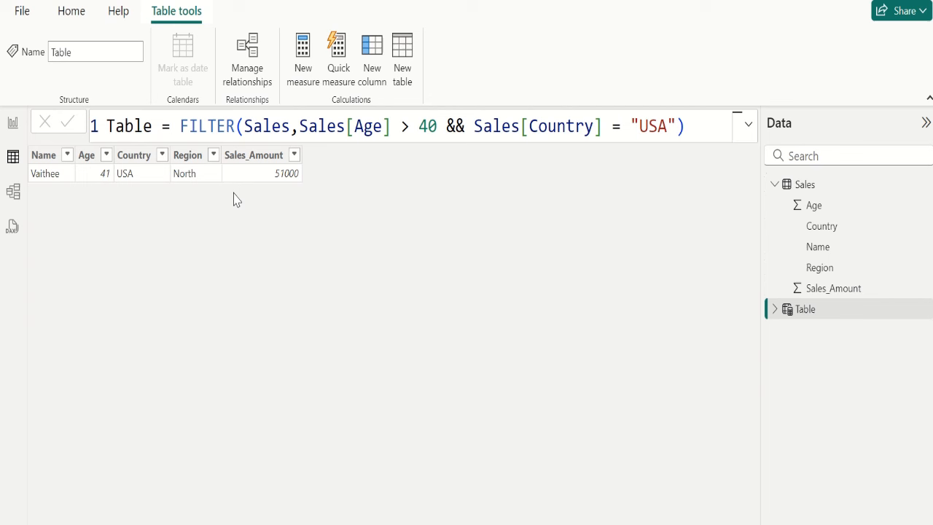
Delete the Age and Country conditions from the FILTER formula, keeping the Sales table argument and closing parenthesis.
{"action": "left_click", "coordinate": [677, 126]}
{"action": "key", "text": "BackSpace"}
{"action": "key", "text": "BackSpace"}
{"action": "key", "text": "BackSpace"}
{"action": "key", "text": "BackSpace"}
{"action": "key", "text": "BackSpace"}
{"action": "key", "text": "BackSpace"}
{"action": "key", "text": "BackSpace"}
{"action": "key", "text": "BackSpace"}
{"action": "key", "text": "BackSpace"}
{"action": "key", "text": "BackSpace"}
{"action": "key", "text": "BackSpace"}
{"action": "key", "text": "BackSpace"}
{"action": "key", "text": "BackSpace"}
{"action": "key", "text": "BackSpace"}
{"action": "key", "text": "BackSpace"}
{"action": "key", "text": "BackSpace"}
{"action": "key", "text": "BackSpace"}
{"action": "key", "text": "BackSpace"}
{"action": "key", "text": "BackSpace"}
{"action": "key", "text": "BackSpace"}
{"action": "key", "text": "BackSpace"}
{"action": "key", "text": "BackSpace"}
{"action": "key", "text": "BackSpace"}
{"action": "key", "text": "BackSpace"}
{"action": "key", "text": "BackSpace"}
{"action": "key", "text": "BackSpace"}
{"action": "key", "text": "BackSpace"}
{"action": "key", "text": "BackSpace"}
{"action": "key", "text": "BackSpace"}
{"action": "key", "text": "BackSpace"}
{"action": "key", "text": "BackSpace"}
{"action": "key", "text": "BackSpace"}
{"action": "key", "text": "BackSpace"}
{"action": "key", "text": "BackSpace"}
{"action": "key", "text": "BackSpace"}
{"action": "key", "text": "BackSpace"}
{"action": "key", "text": "BackSpace"}
{"action": "key", "text": "BackSpace"}
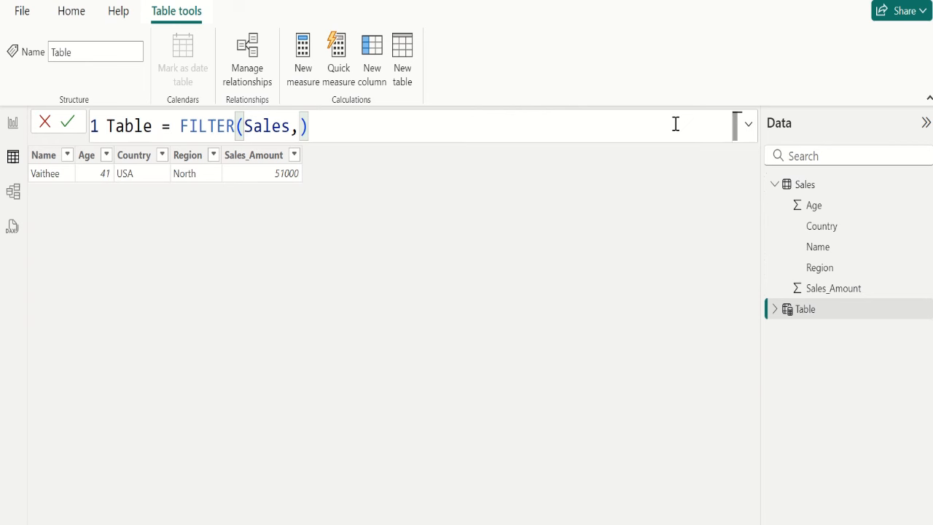
Filter Sales with the condition Sales[Age] IN {33,36,39,41} and commit the table.
{"action": "type", "text": "ag"}
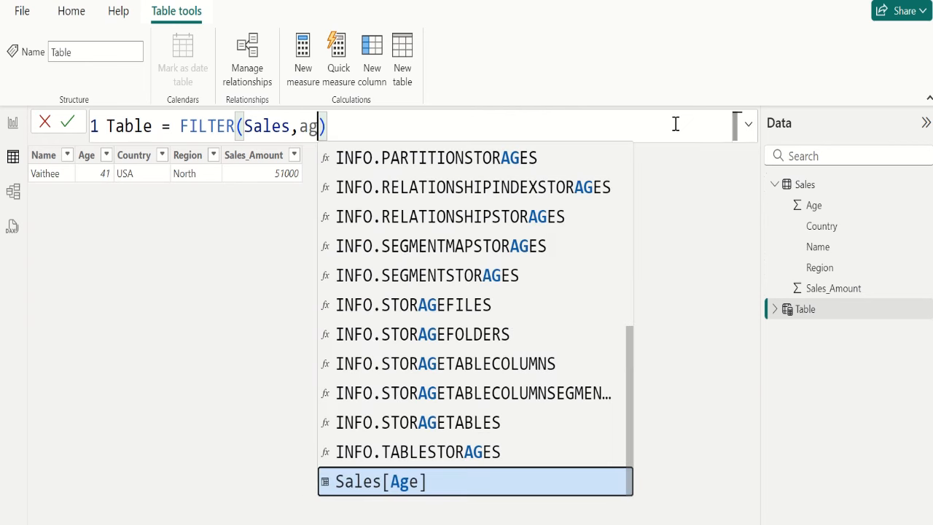
{"action": "key", "text": "Tab"}
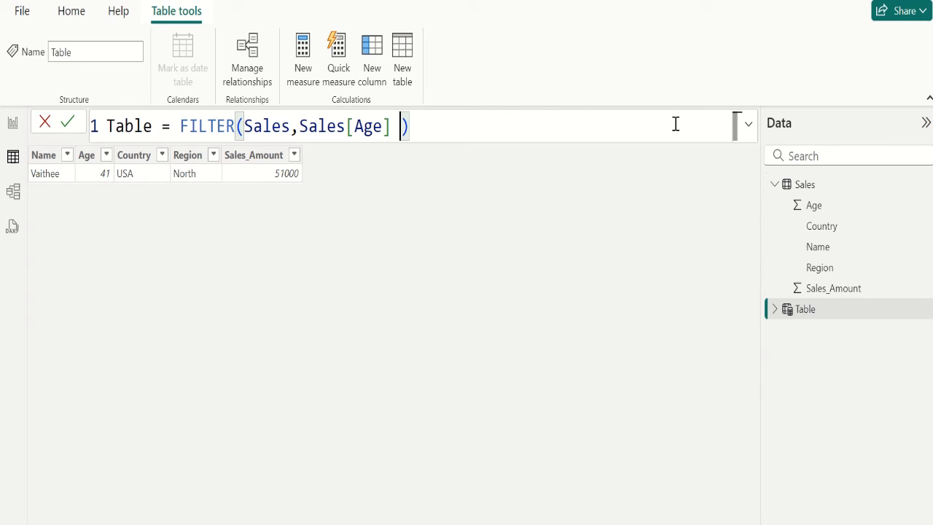
{"action": "type", "text": "I"}
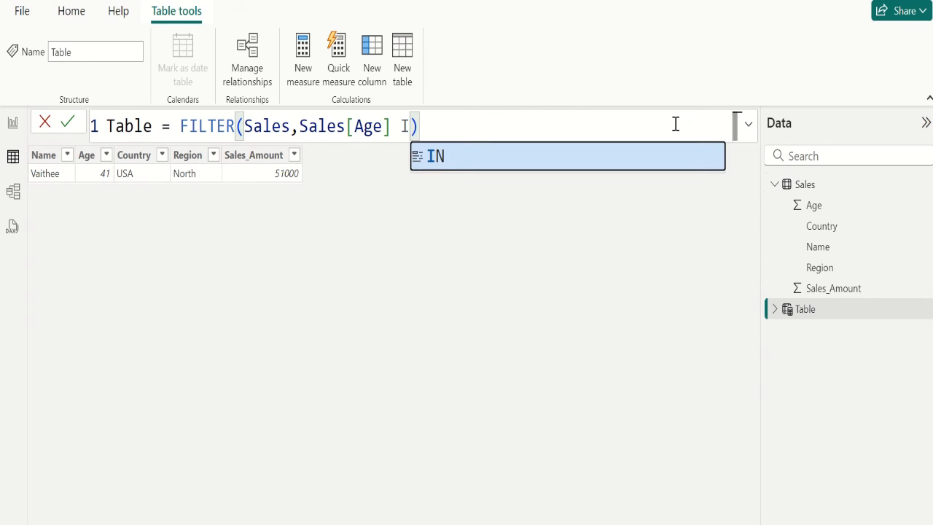
{"action": "key", "text": "Tab"}
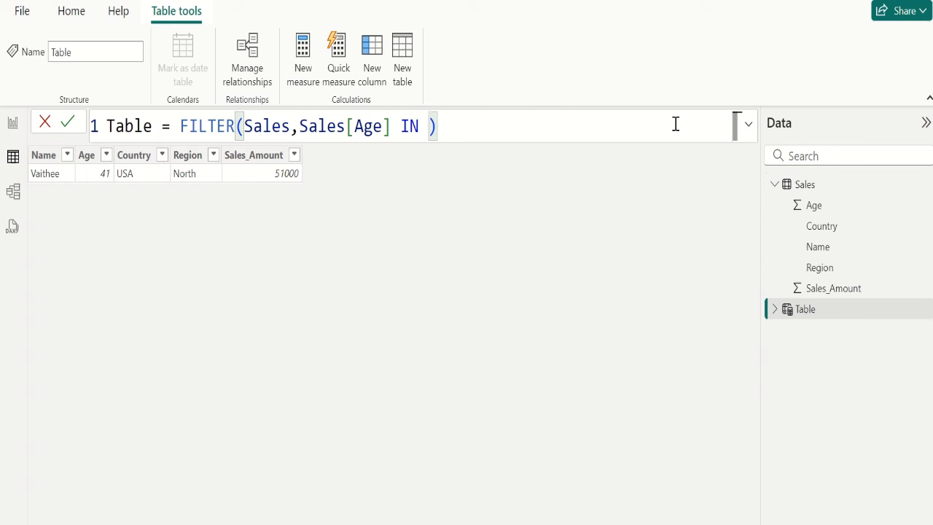
{"action": "type", "text": "{("}
{"action": "key", "text": "BackSpace"}
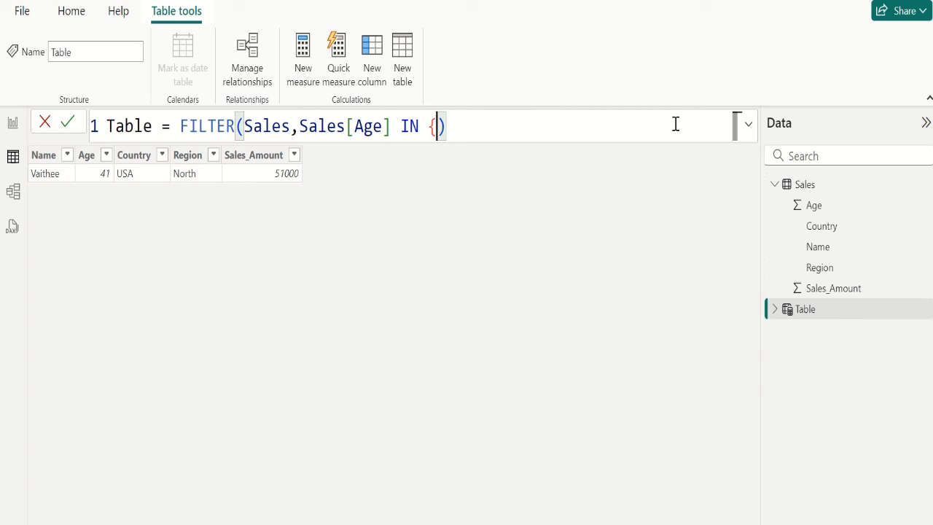
{"action": "type", "text": "}"}
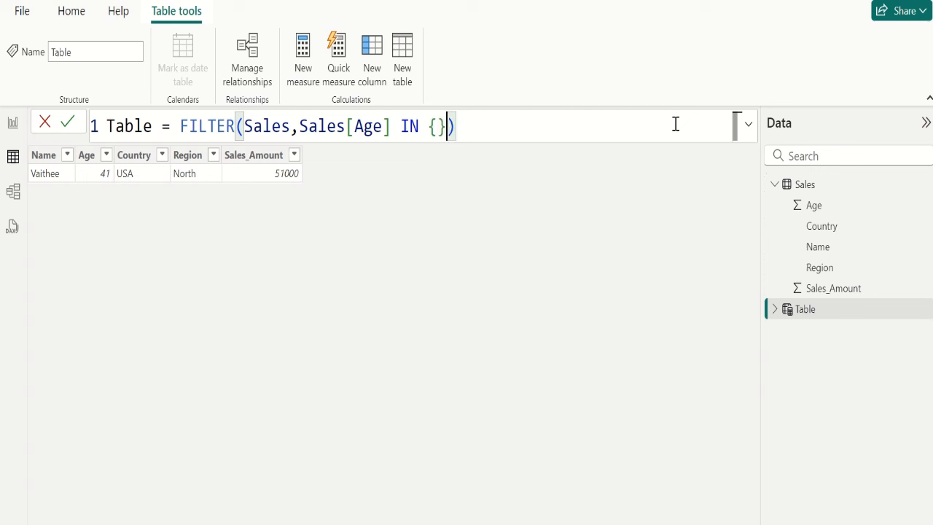
{"action": "key", "text": "Left"}
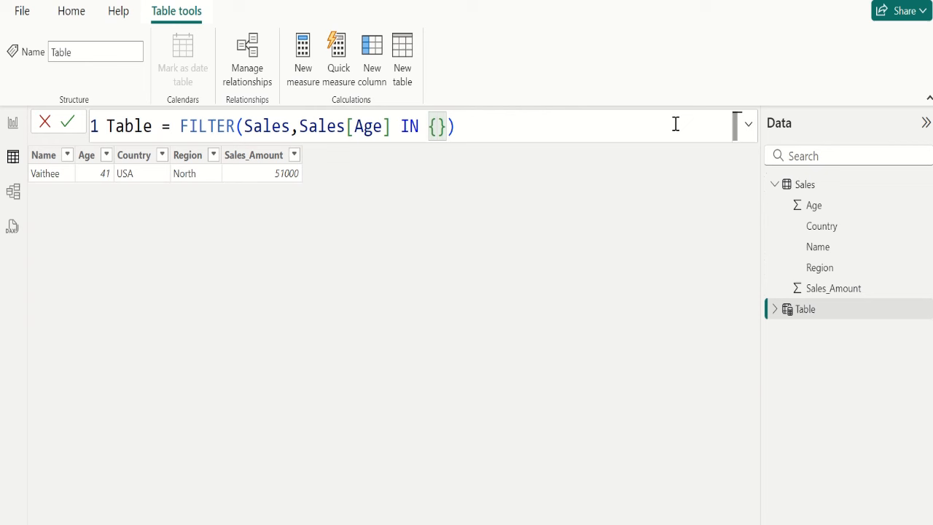
{"action": "type", "text": "33,36"}
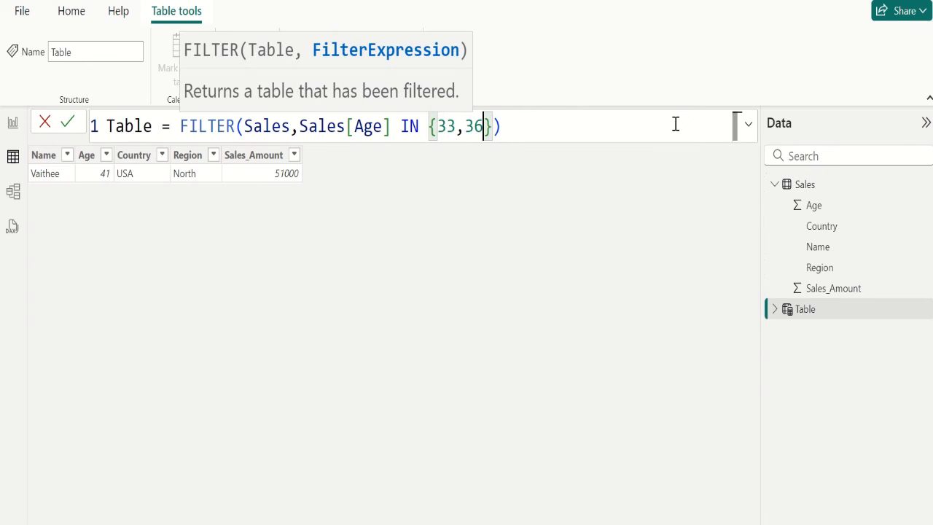
{"action": "type", "text": ",39"}
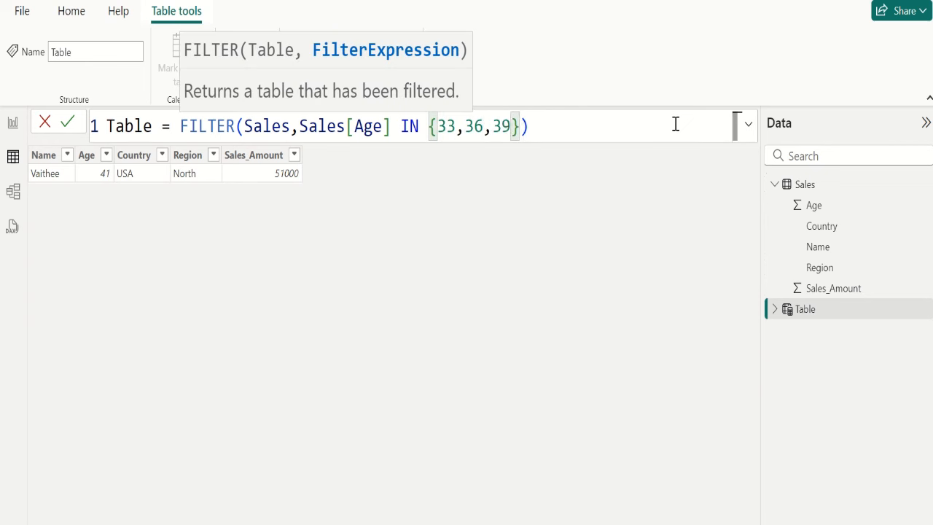
{"action": "type", "text": ",41"}
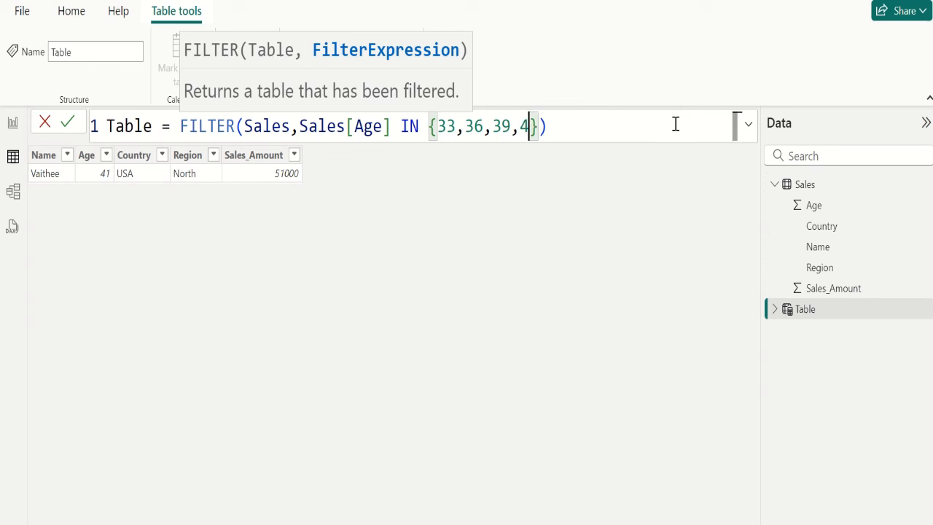
{"action": "left_click", "coordinate": [68, 124]}
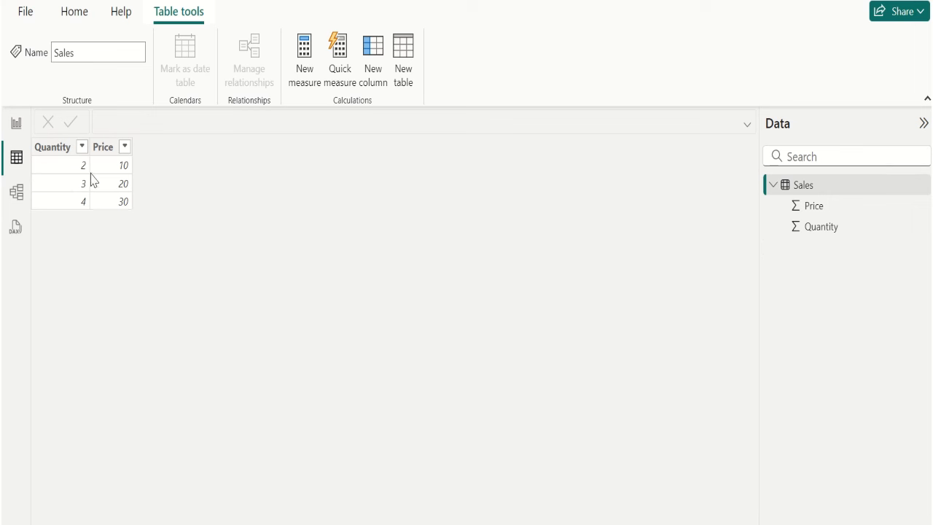
Add a calculated column to the Sales table and name it Total in its formula.
{"action": "left_click", "coordinate": [66, 153]}
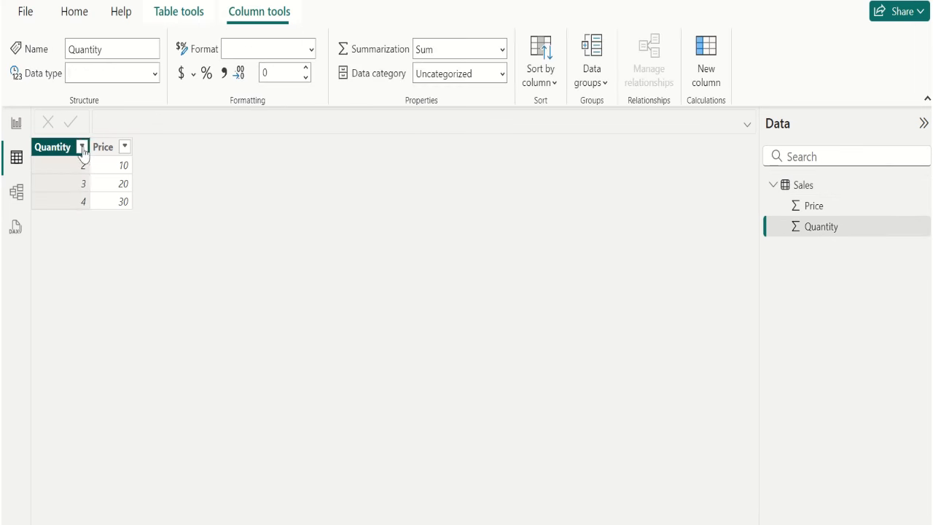
{"action": "left_click", "coordinate": [101, 150]}
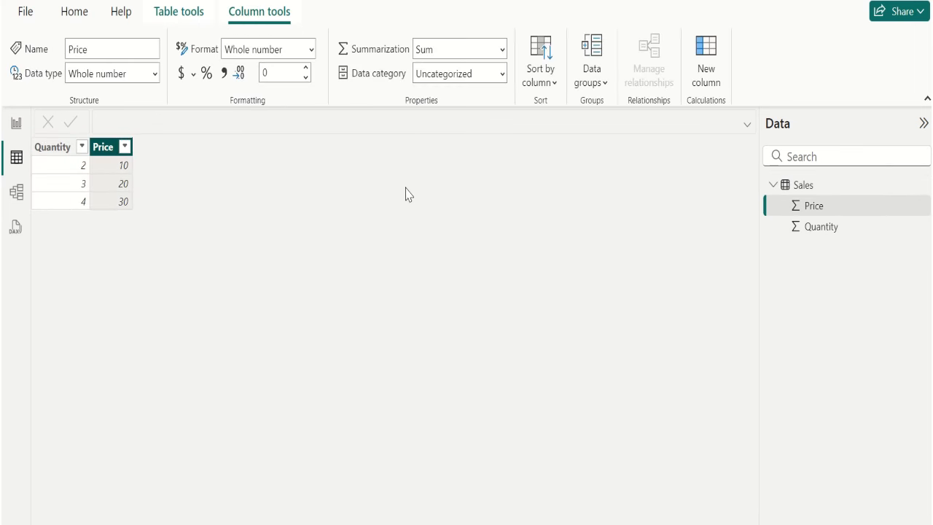
{"action": "left_click", "coordinate": [806, 186]}
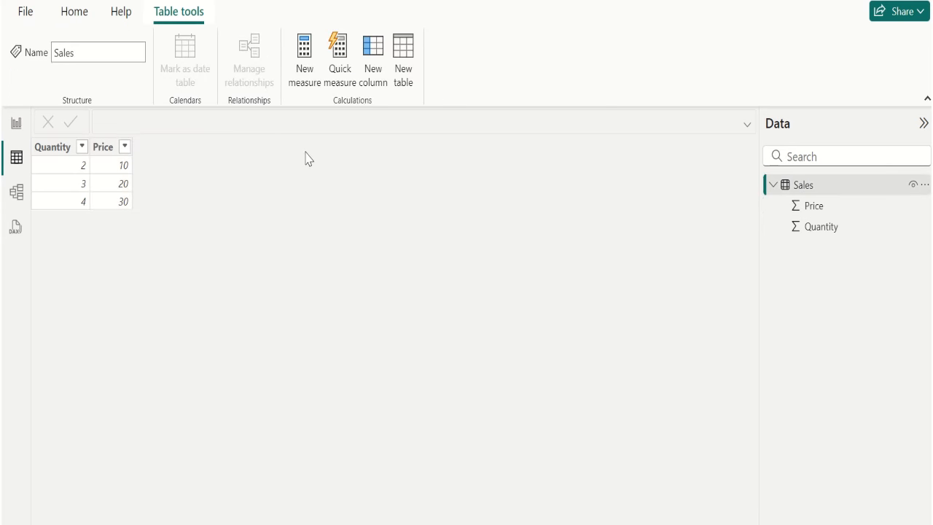
{"action": "left_click", "coordinate": [378, 78]}
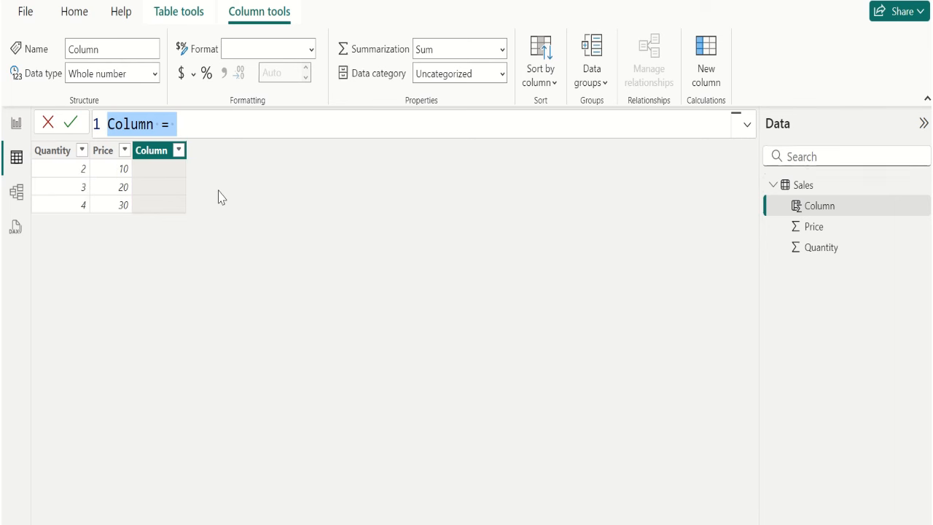
{"action": "double_click", "coordinate": [137, 123]}
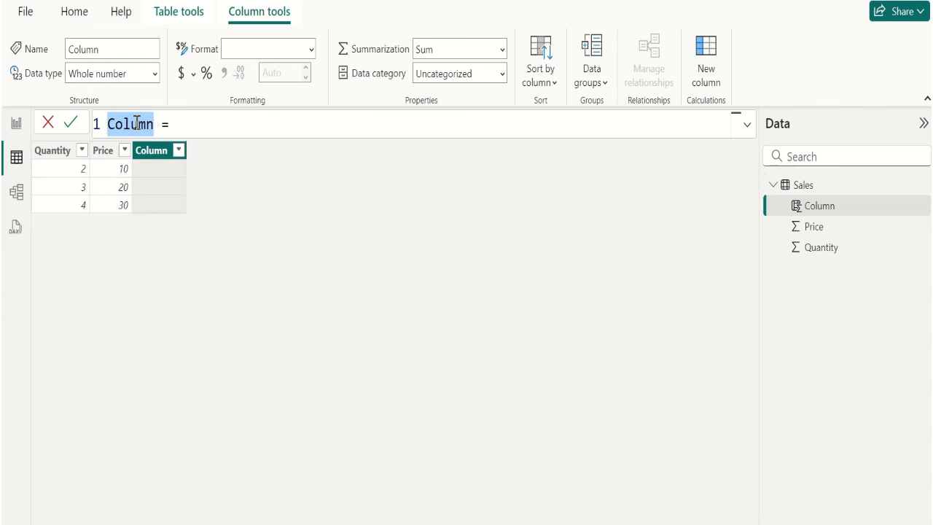
{"action": "type", "text": "Total"}
{"action": "key", "text": "Right"}
{"action": "key", "text": "Right"}
{"action": "key", "text": "Right"}
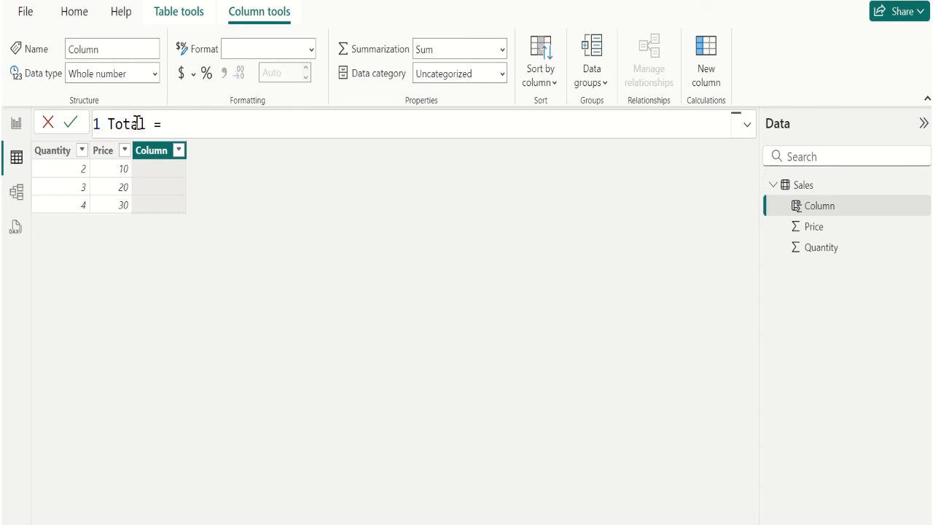
Start the Total formula with the SUMX function and give Sales as its table argument.
{"action": "type", "text": "sum"}
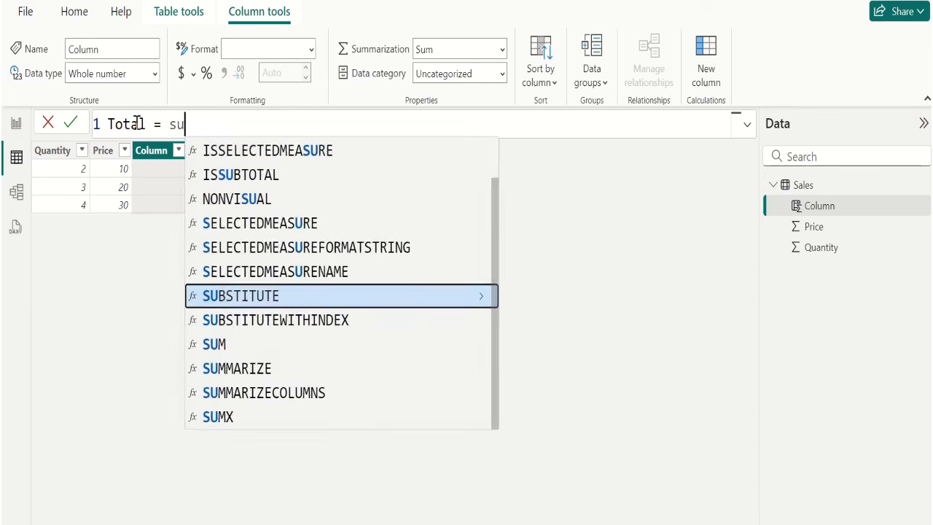
{"action": "key", "text": "Down"}
{"action": "key", "text": "Down"}
{"action": "key", "text": "Down"}
{"action": "key", "text": "Tab"}
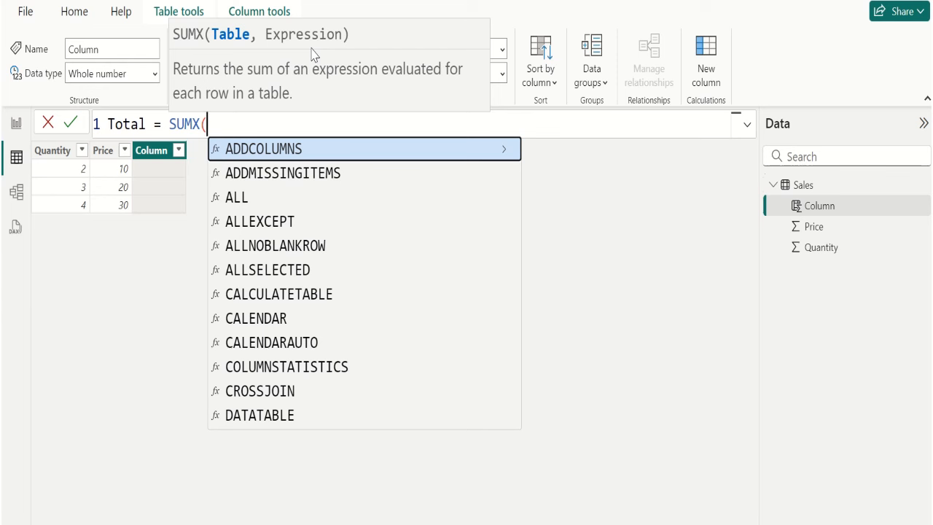
{"action": "type", "text": "sa"}
{"action": "key", "text": "Tab"}
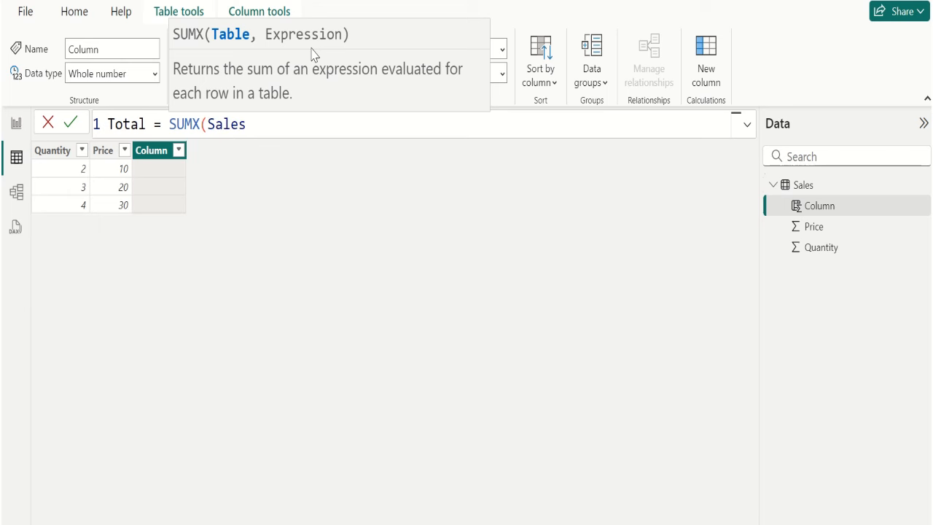
{"action": "type", "text": ","}
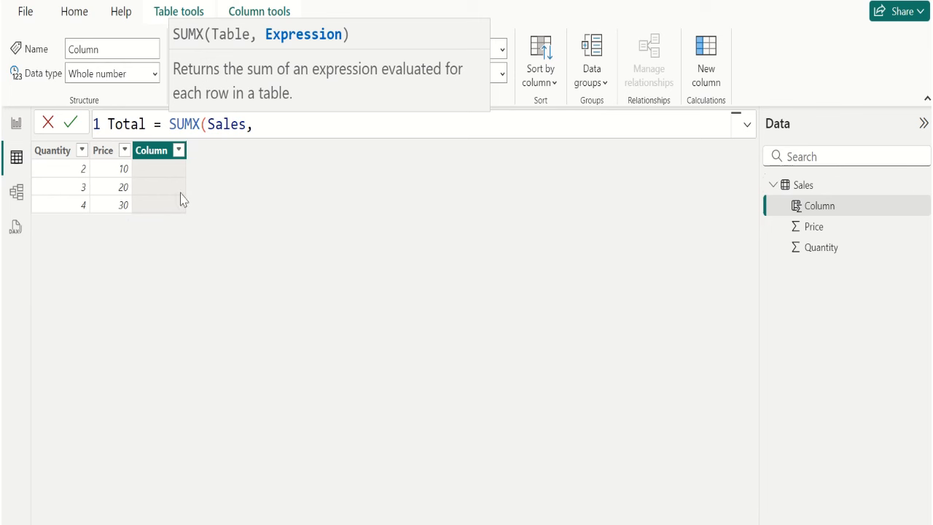
Enter Sales[Quantity] * Sales[Price] as the SUMX expression, close the formula and commit the Total column.
{"action": "type", "text": "qua"}
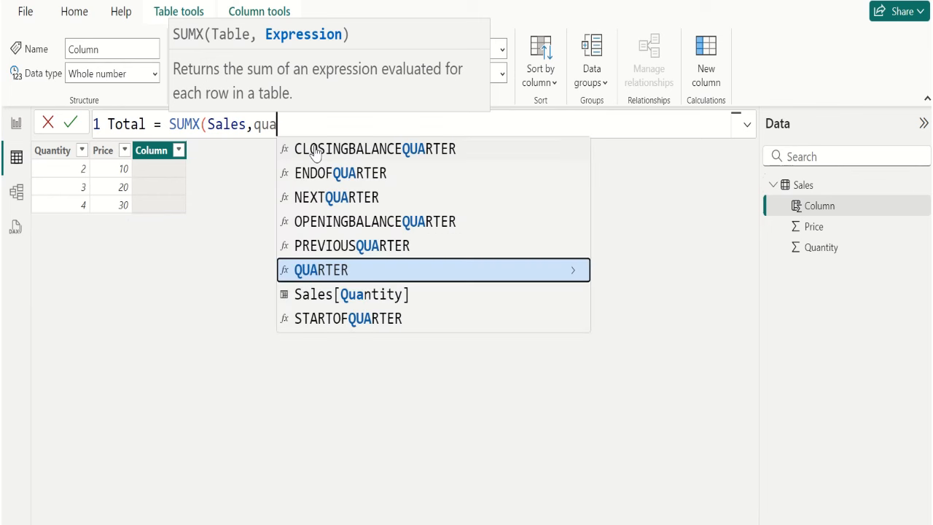
{"action": "key", "text": "Down"}
{"action": "key", "text": "Tab"}
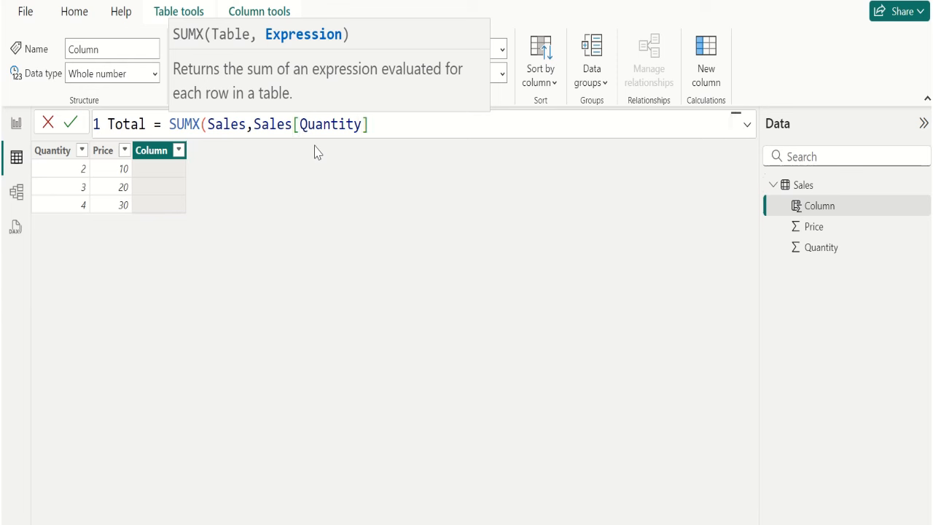
{"action": "type", "text": "* pri"}
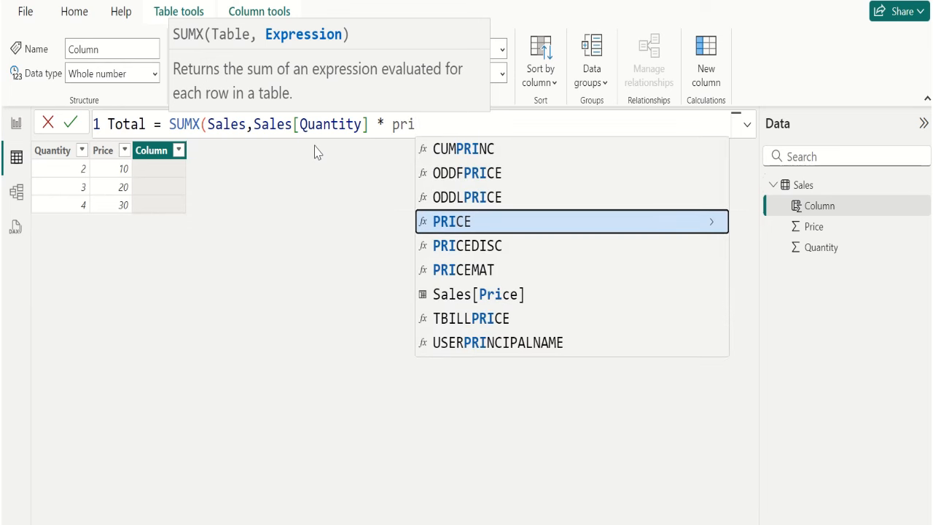
{"action": "key", "text": "Down"}
{"action": "key", "text": "Down"}
{"action": "key", "text": "Down"}
{"action": "key", "text": "Tab"}
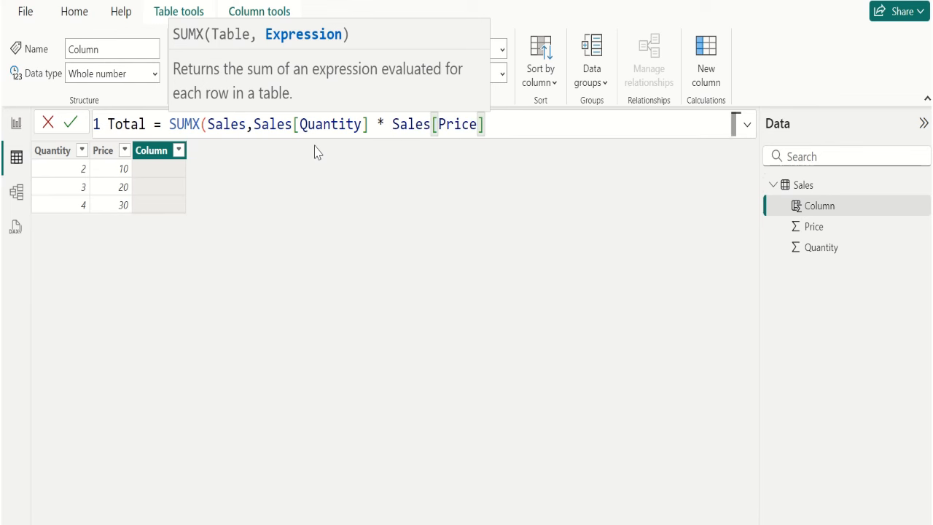
{"action": "type", "text": ")"}
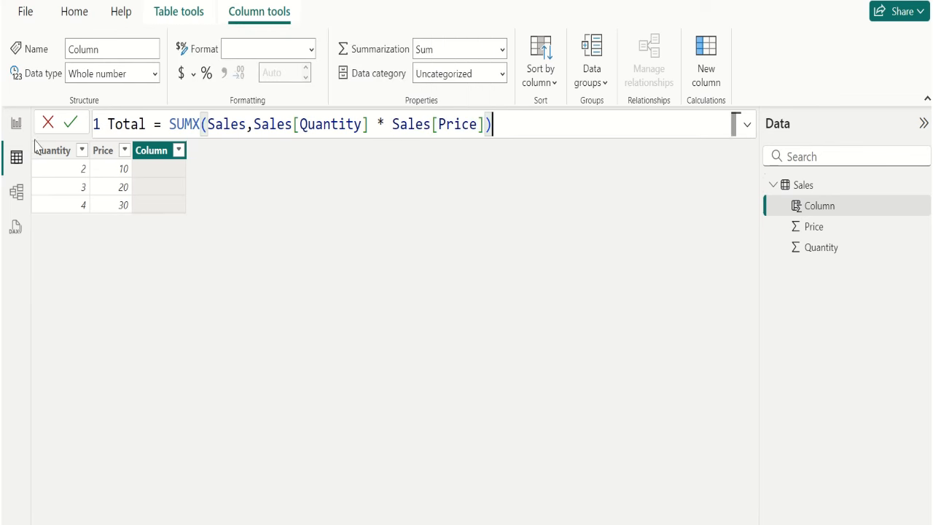
{"action": "left_click", "coordinate": [73, 127]}
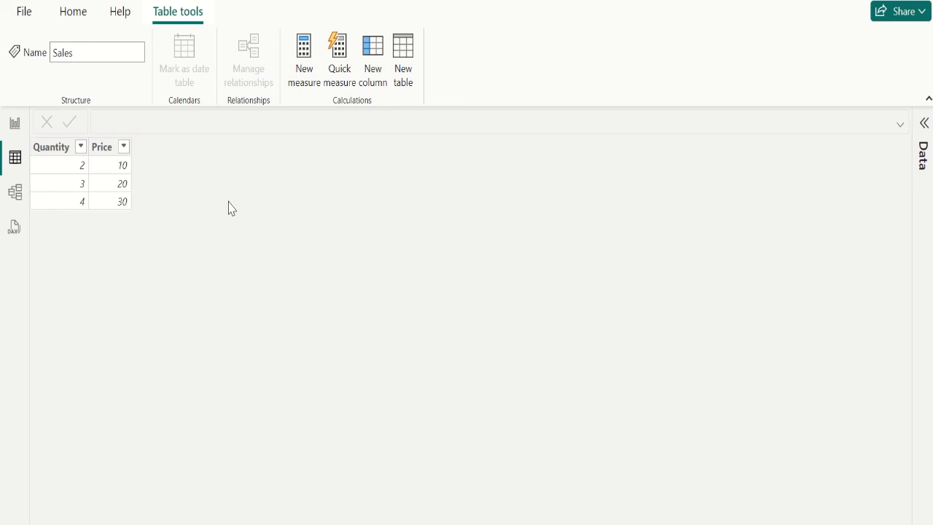
Add a calculated column named Averages to the Sales table holding Quantity and Price.
{"action": "left_click", "coordinate": [62, 153]}
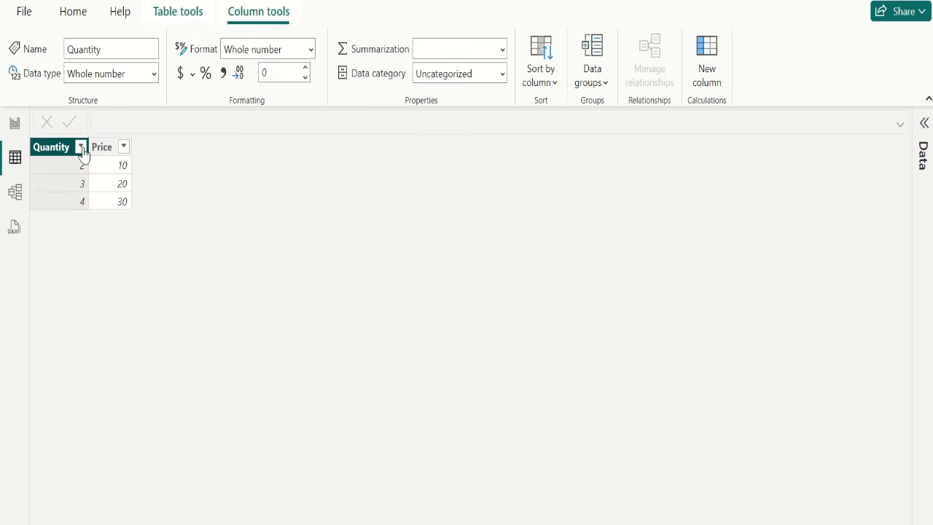
{"action": "left_click", "coordinate": [109, 154]}
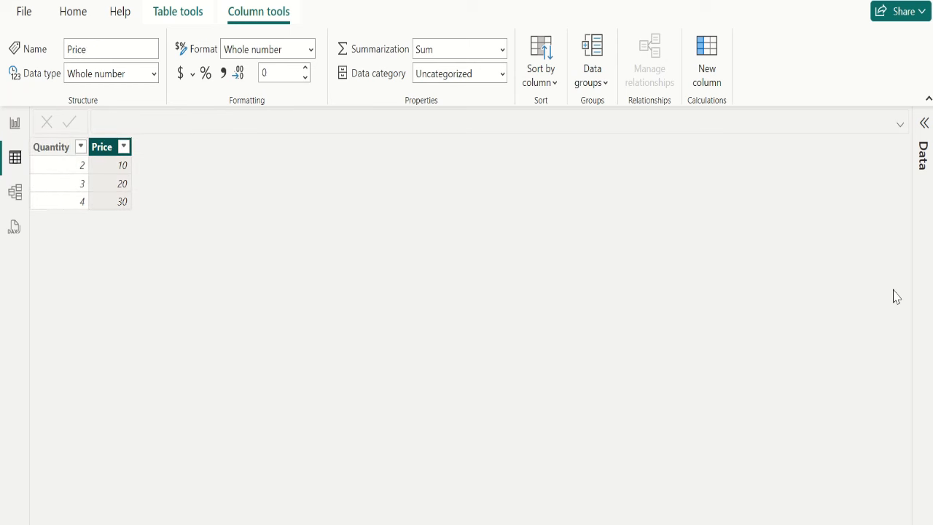
{"action": "left_click", "coordinate": [923, 140]}
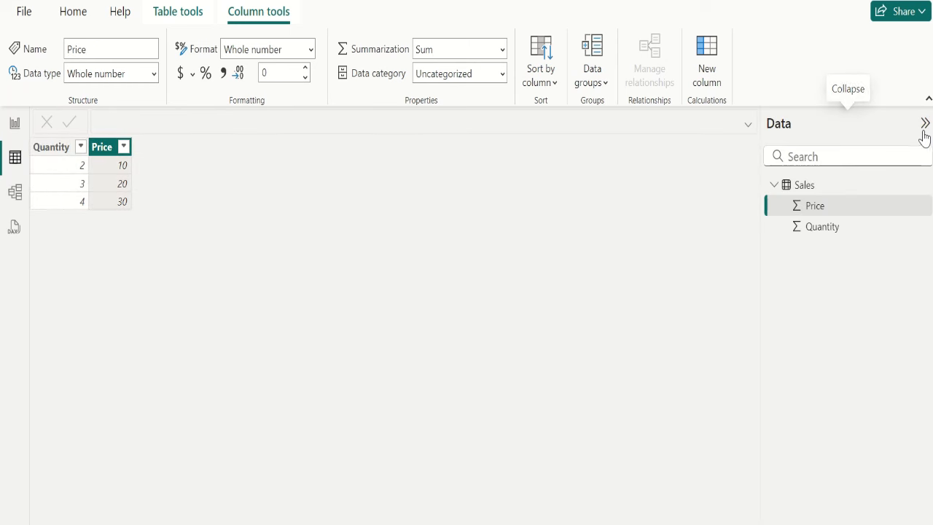
{"action": "left_click", "coordinate": [819, 189]}
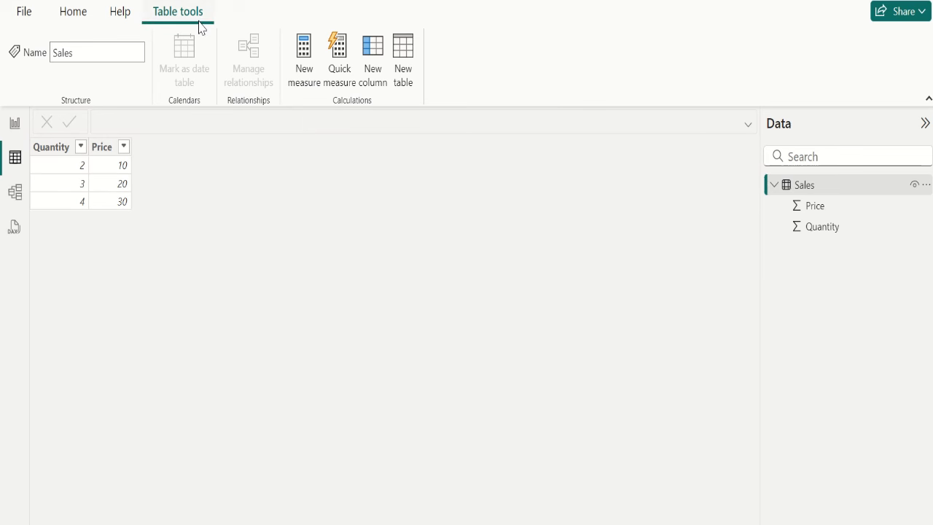
{"action": "left_click", "coordinate": [372, 76]}
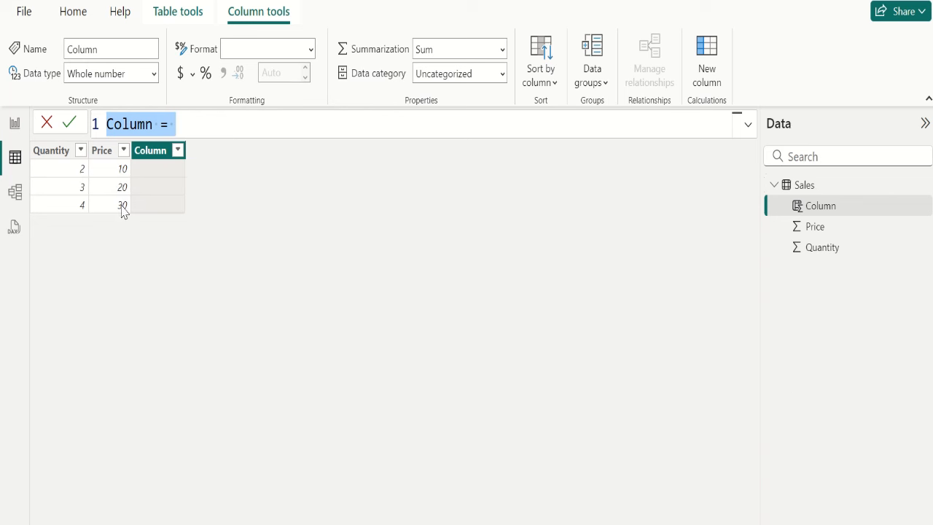
{"action": "double_click", "coordinate": [134, 124]}
{"action": "type", "text": "Averages"}
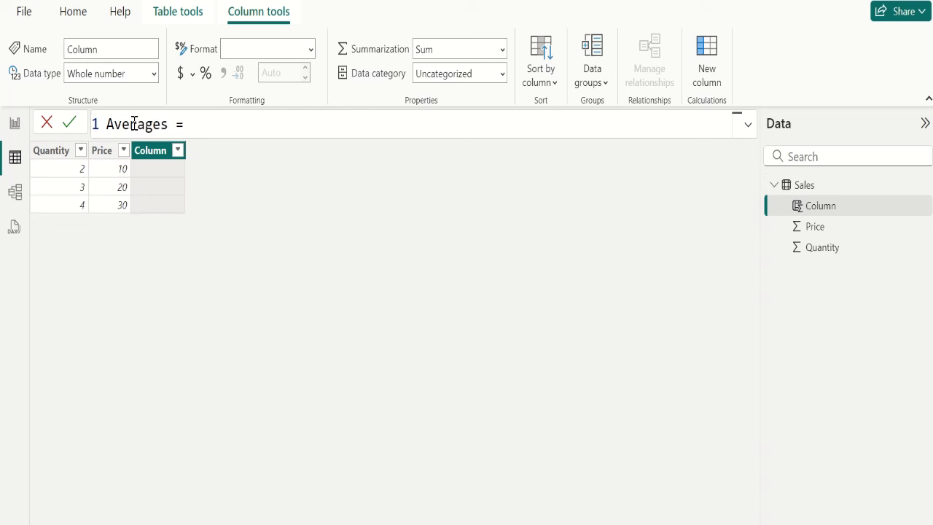
Start the Averages formula with the AVERAGEX function and give Sales as its table argument.
{"action": "left_click", "coordinate": [215, 127]}
{"action": "type", "text": "ave"}
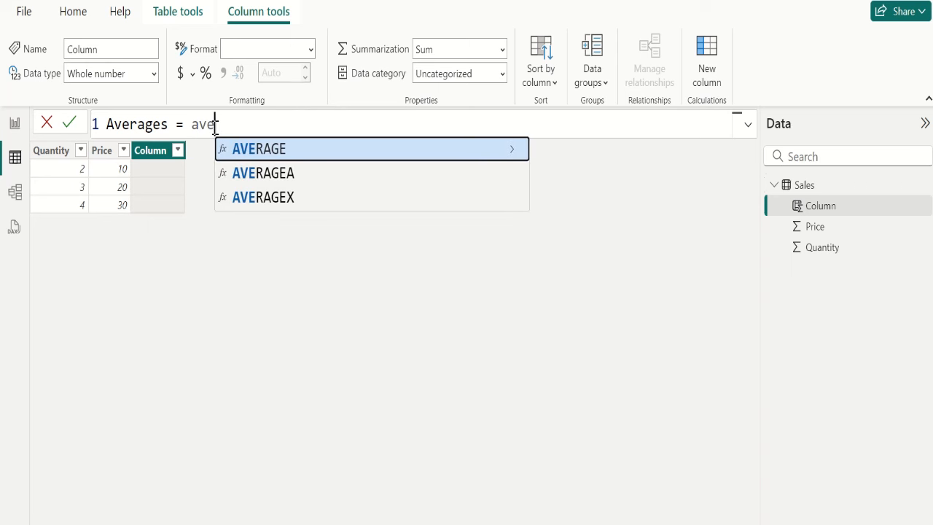
{"action": "key", "text": "Down"}
{"action": "key", "text": "Down"}
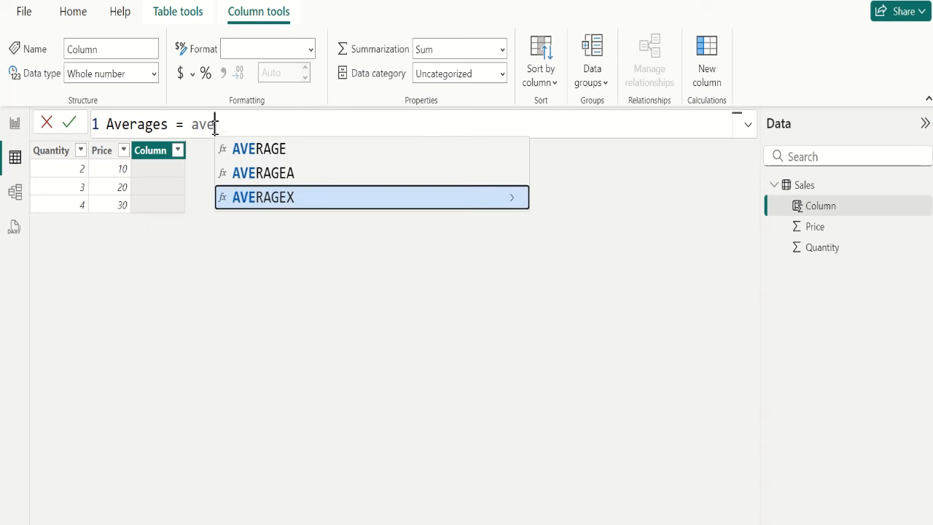
{"action": "key", "text": "Tab"}
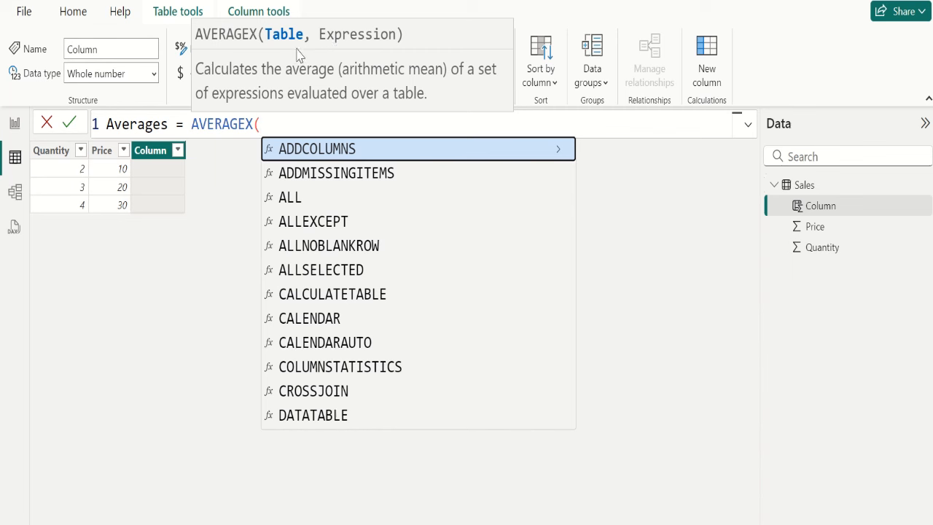
{"action": "type", "text": "sal"}
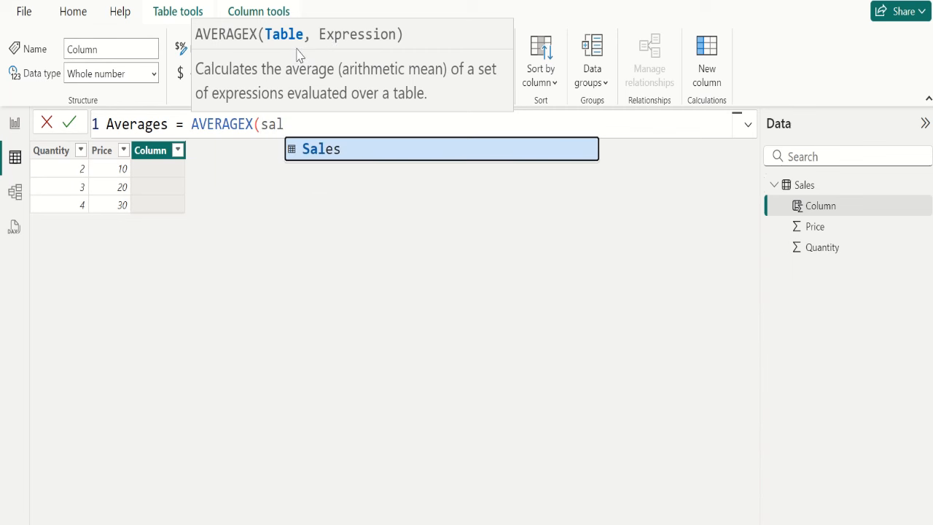
{"action": "key", "text": "Tab"}
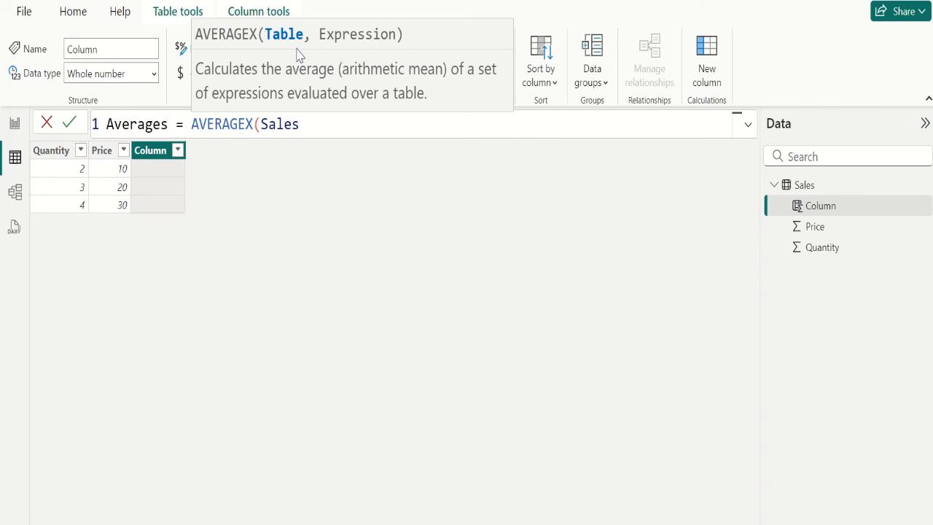
{"action": "type", "text": ","}
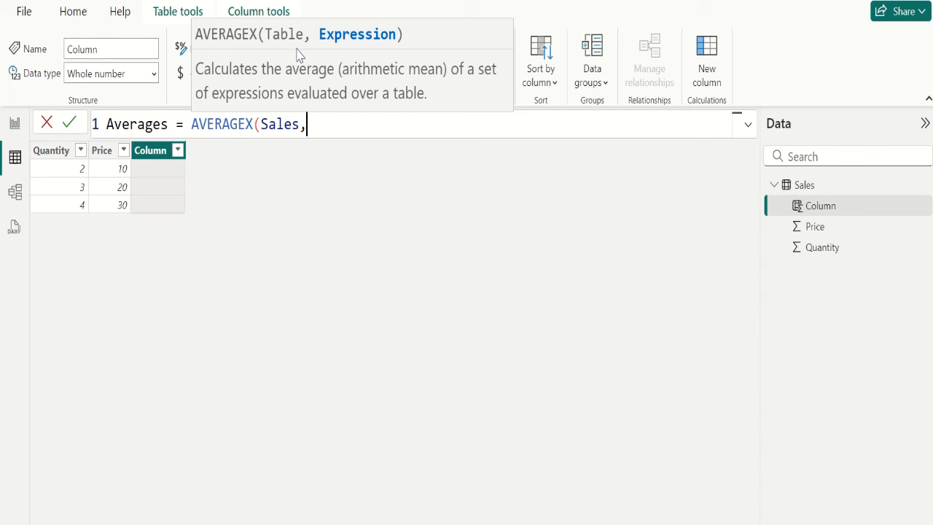
Enter Sales[Quantity] * Sales[Price] as the AVERAGEX expression, close the formula and commit the Averages column.
{"action": "type", "text": "qu"}
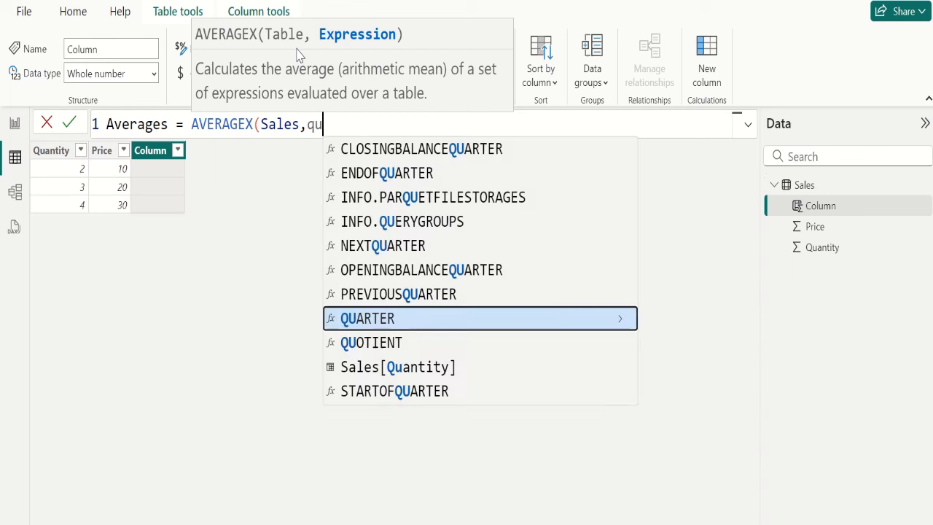
{"action": "key", "text": "Down"}
{"action": "key", "text": "Down"}
{"action": "key", "text": "Tab"}
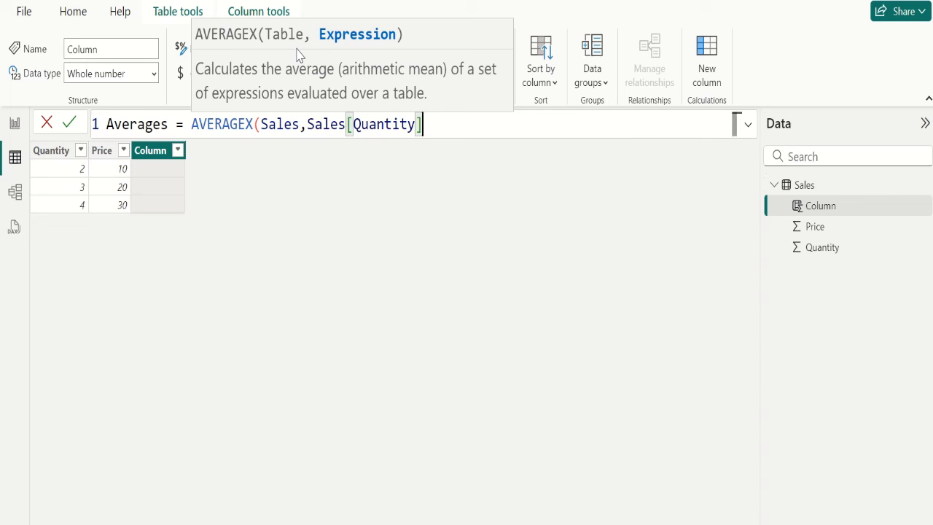
{"action": "type", "text": "*"}
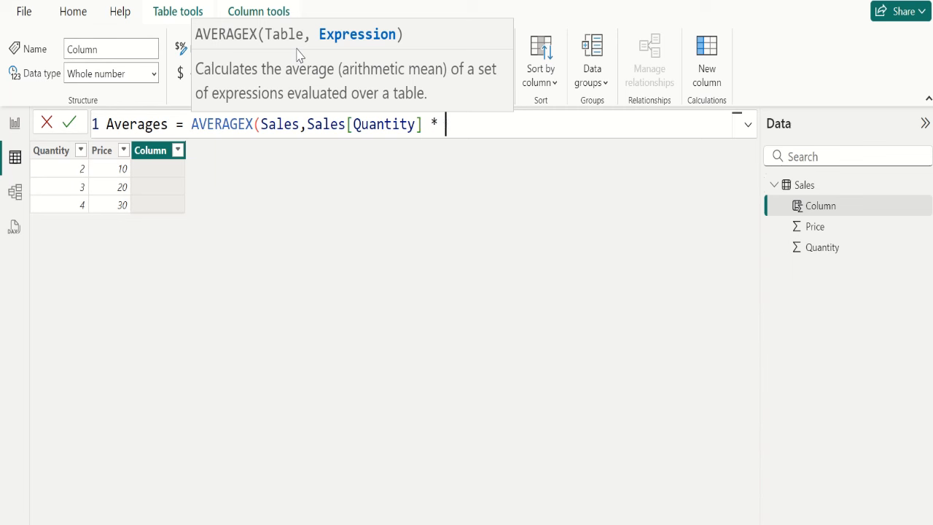
{"action": "type", "text": " pric"}
{"action": "key", "text": "Down"}
{"action": "key", "text": "Down"}
{"action": "key", "text": "Down"}
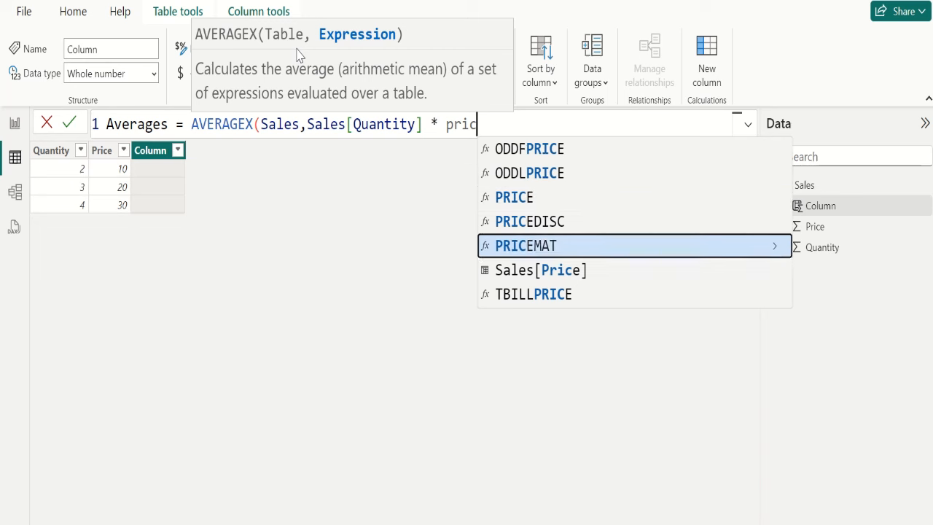
{"action": "key", "text": "Tab"}
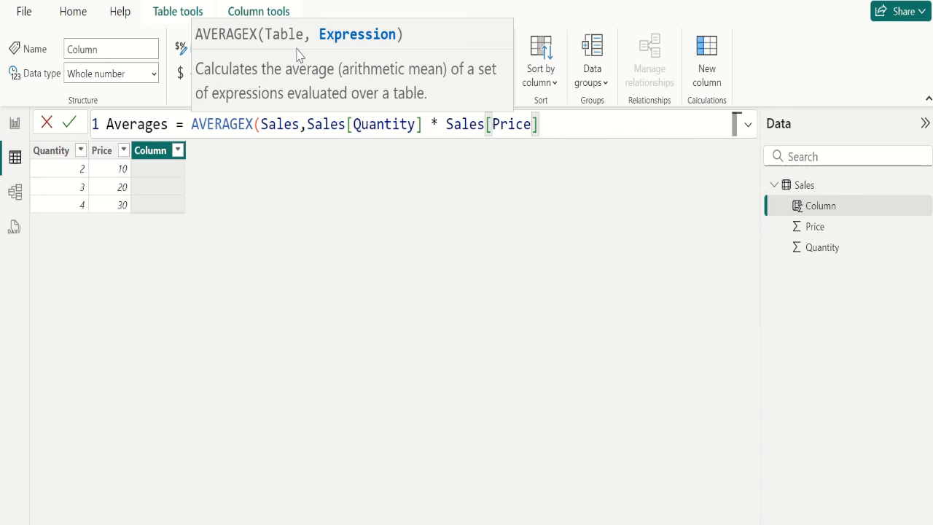
{"action": "type", "text": ")"}
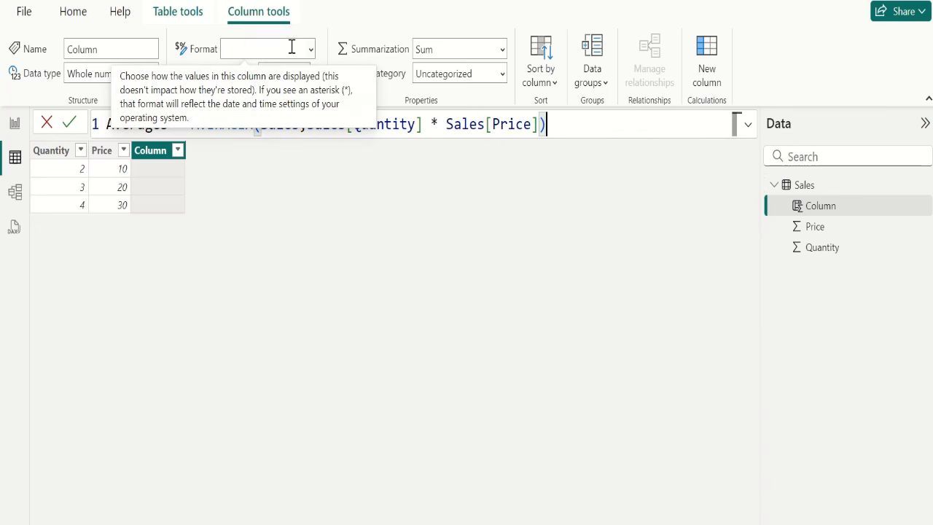
{"action": "left_click", "coordinate": [70, 128]}
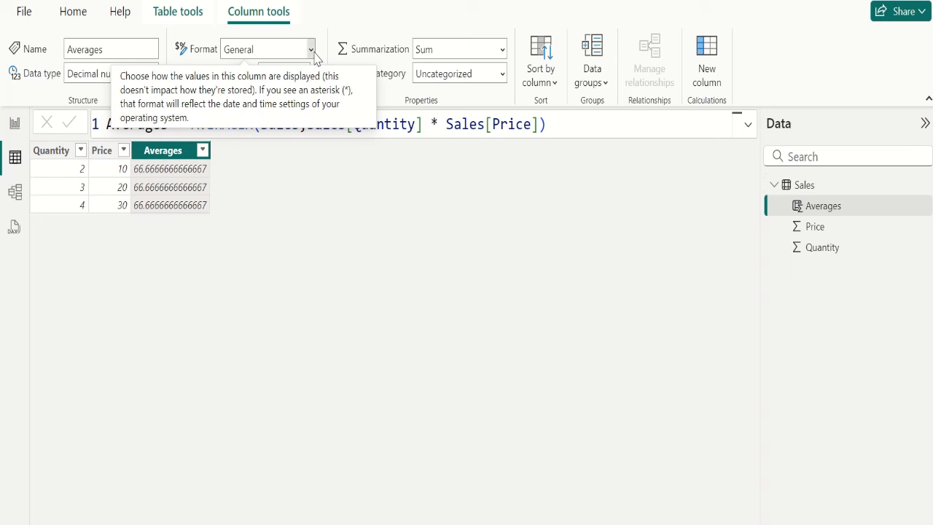
Format the Averages column as a decimal number.
{"action": "left_click", "coordinate": [312, 49]}
{"action": "left_click", "coordinate": [282, 123]}
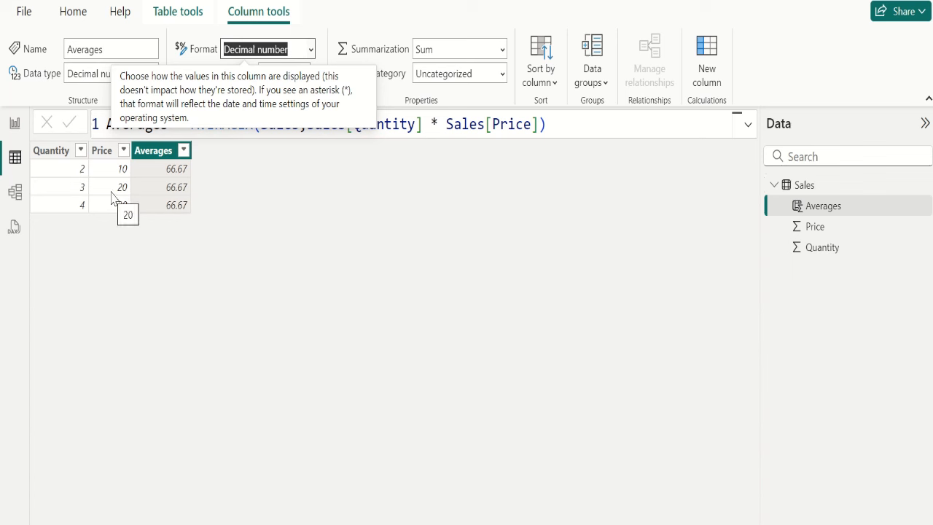
{"action": "left_click", "coordinate": [201, 183]}
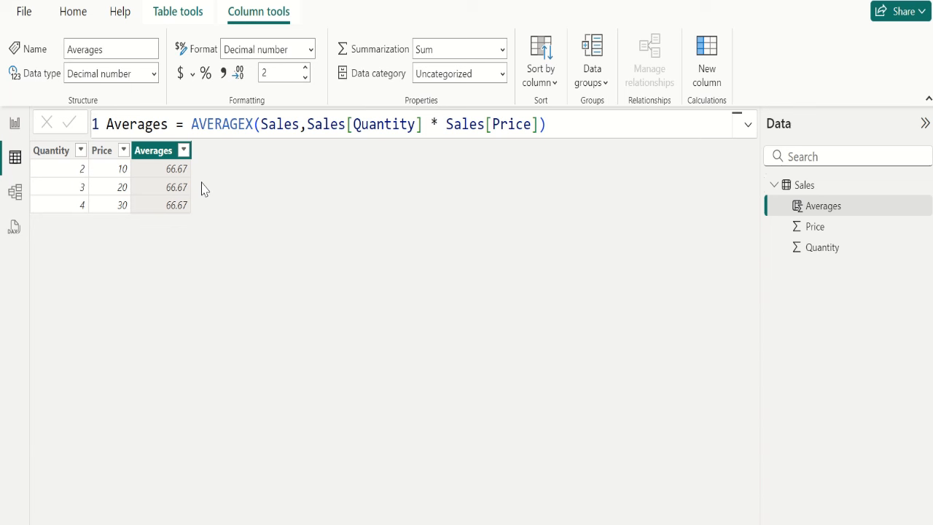
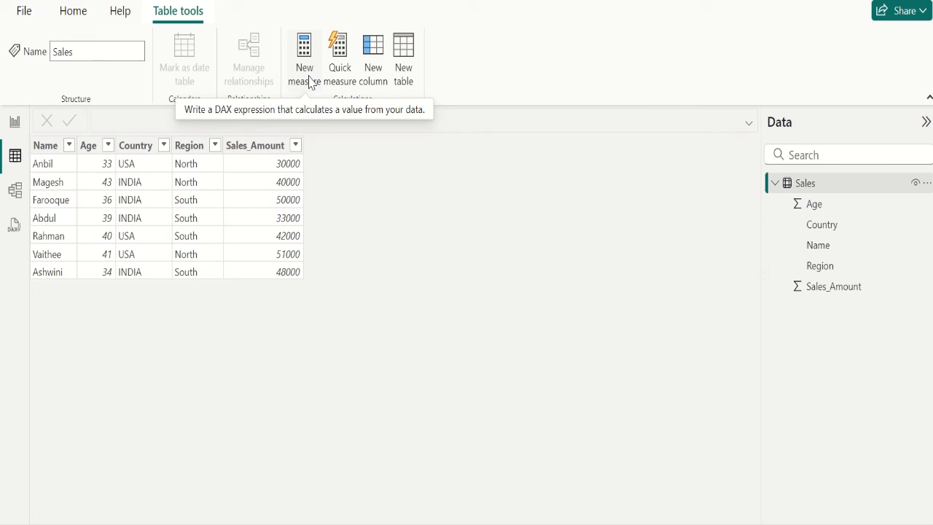
Add a new measure named ALL Measure to the Sales table.
{"action": "left_click", "coordinate": [310, 81]}
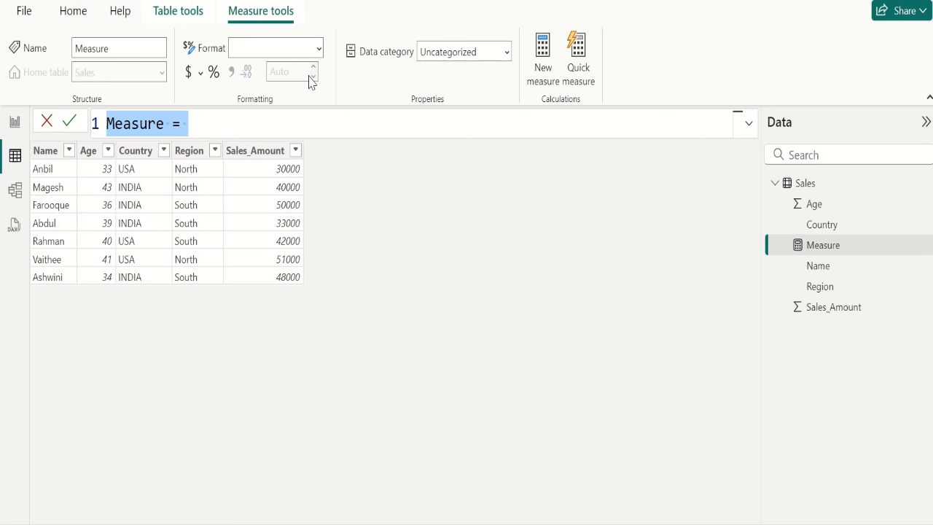
{"action": "left_click", "coordinate": [148, 124]}
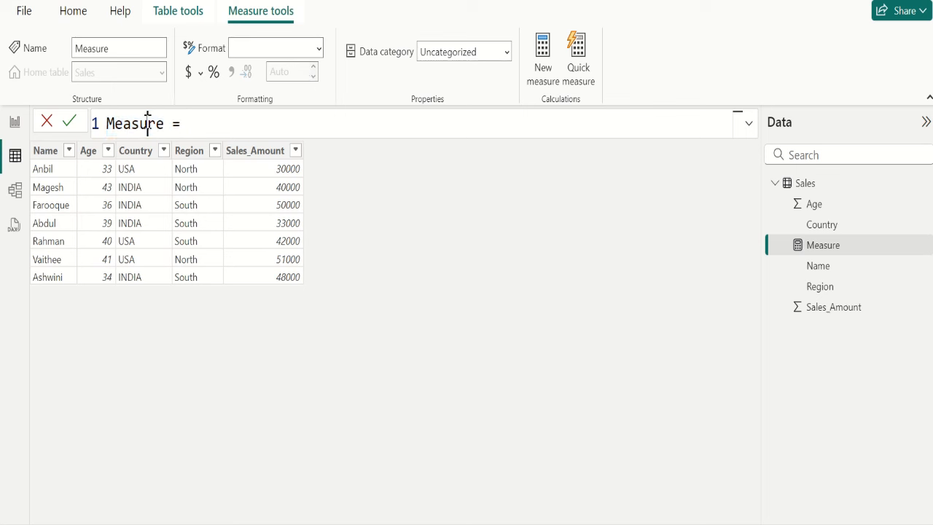
{"action": "key", "text": "Left"}
{"action": "key", "text": "Left"}
{"action": "key", "text": "Left"}
{"action": "key", "text": "Left"}
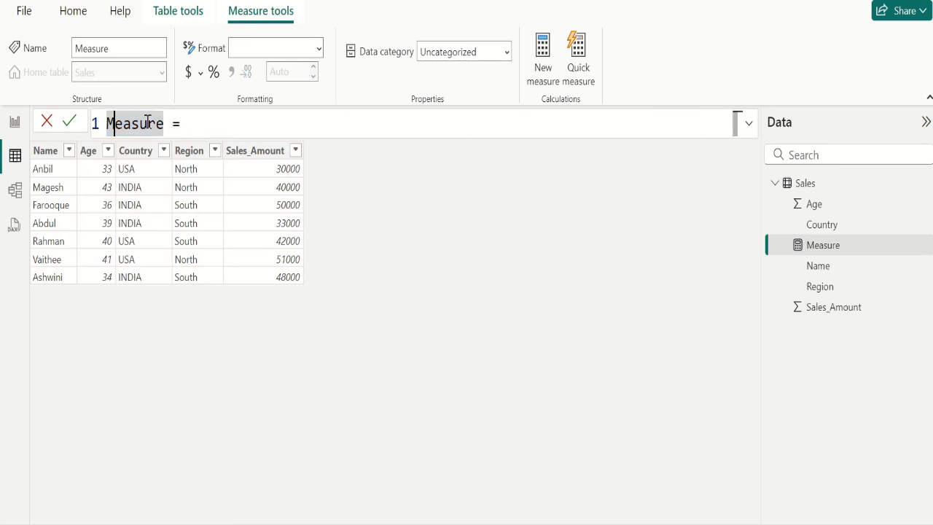
{"action": "key", "text": "Left"}
{"action": "type", "text": "ALL"}
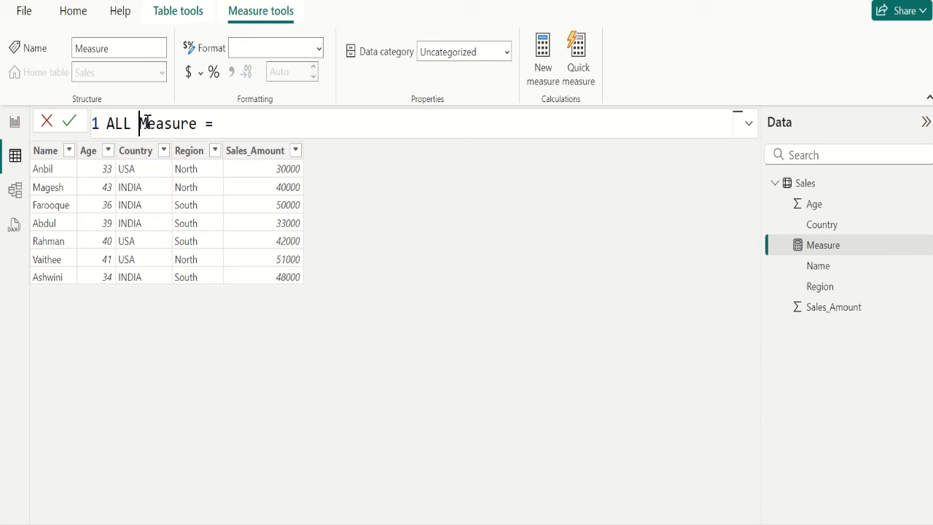
{"action": "key", "text": "Right"}
{"action": "key", "text": "Right"}
{"action": "key", "text": "Right"}
{"action": "key", "text": "Right"}
{"action": "key", "text": "Right"}
{"action": "key", "text": "Right"}
{"action": "key", "text": "Right"}
{"action": "key", "text": "Right"}
{"action": "key", "text": "Right"}
{"action": "key", "text": "Right"}
Start the ALL Measure formula with CALCULATE and give SUM(Sales[Sales_Amount]) as its expression argument.
{"action": "type", "text": "ca"}
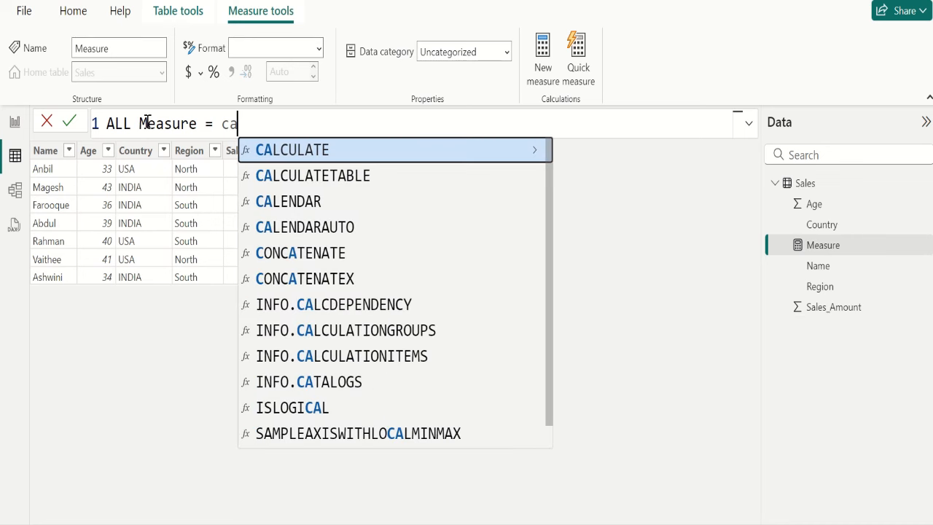
{"action": "key", "text": "Tab"}
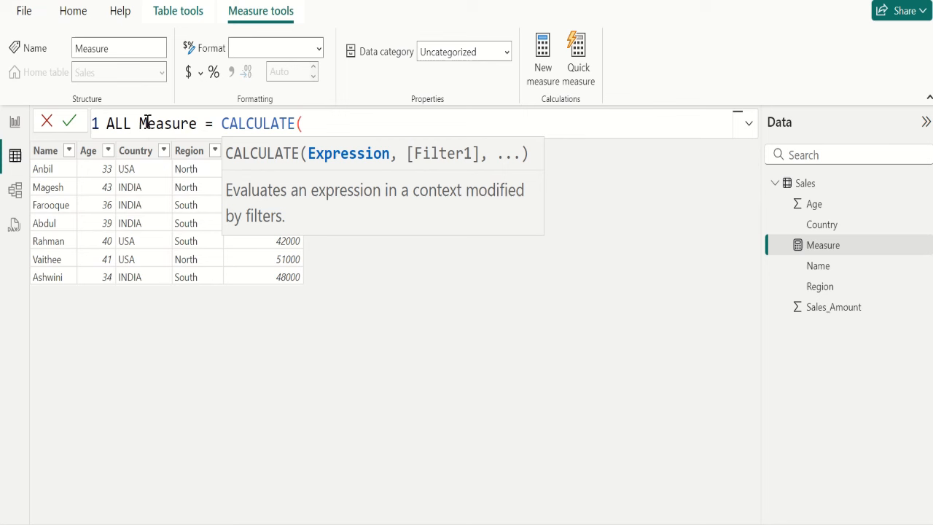
{"action": "type", "text": "sum"}
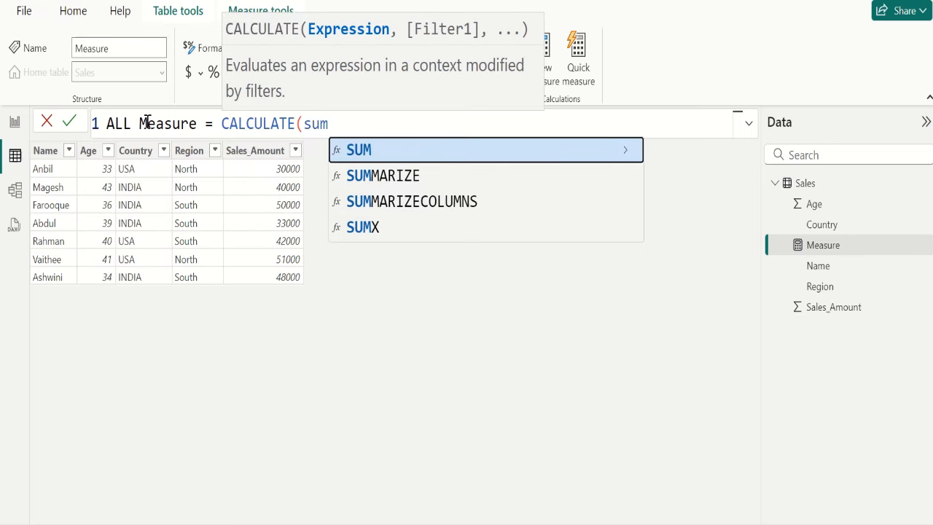
{"action": "key", "text": "Tab"}
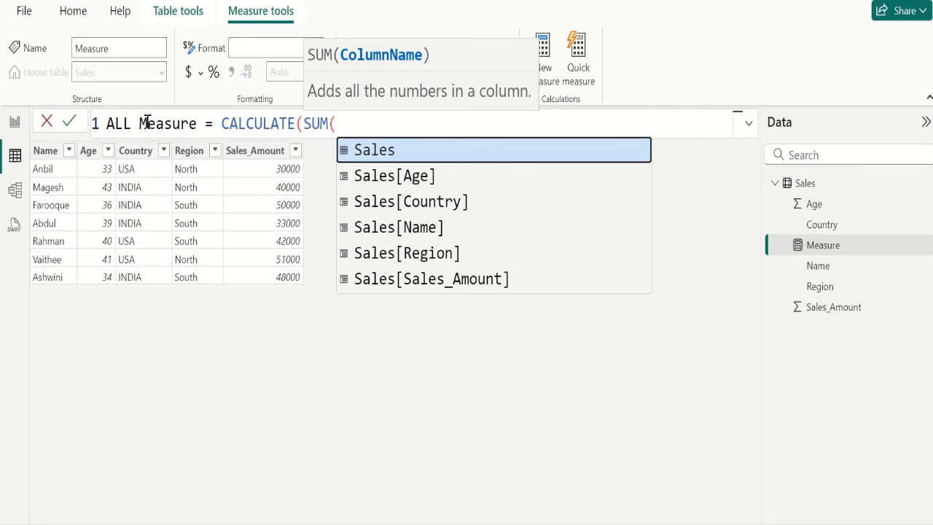
{"action": "type", "text": "sal"}
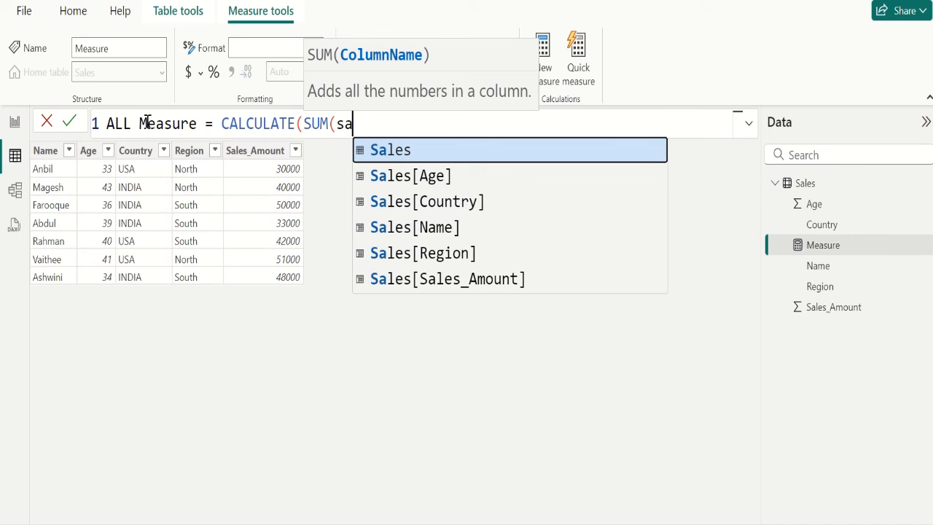
{"action": "key", "text": "Down"}
{"action": "key", "text": "Down"}
{"action": "key", "text": "Down"}
{"action": "key", "text": "Down"}
{"action": "key", "text": "Down"}
{"action": "key", "text": "Tab"}
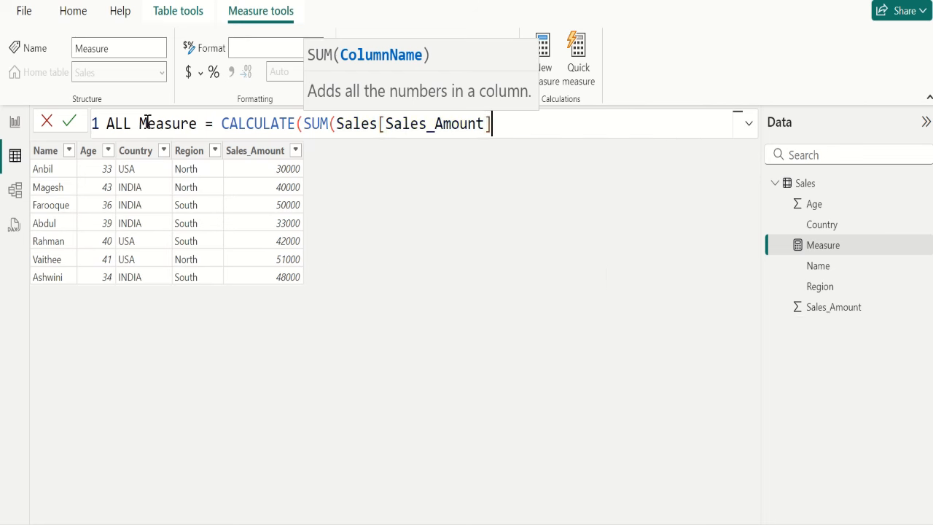
{"action": "type", "text": ","}
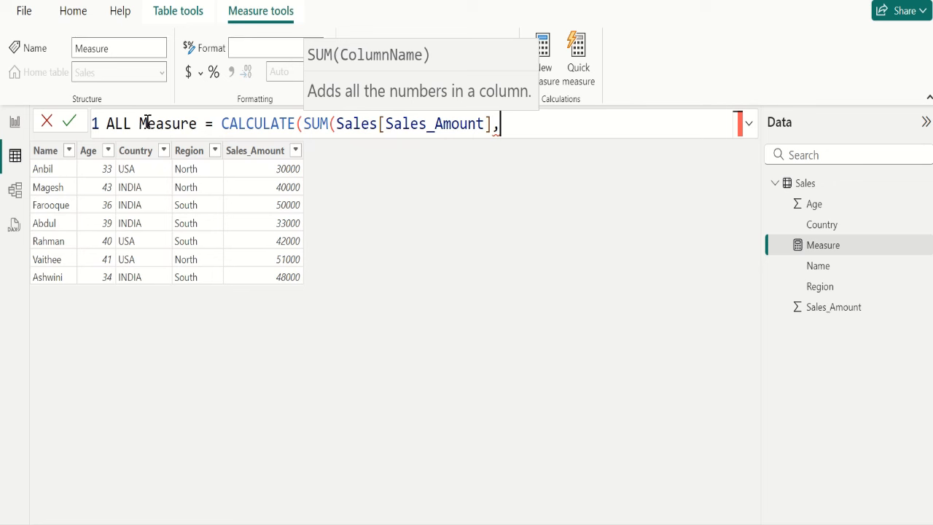
{"action": "key", "text": "BackSpace"}
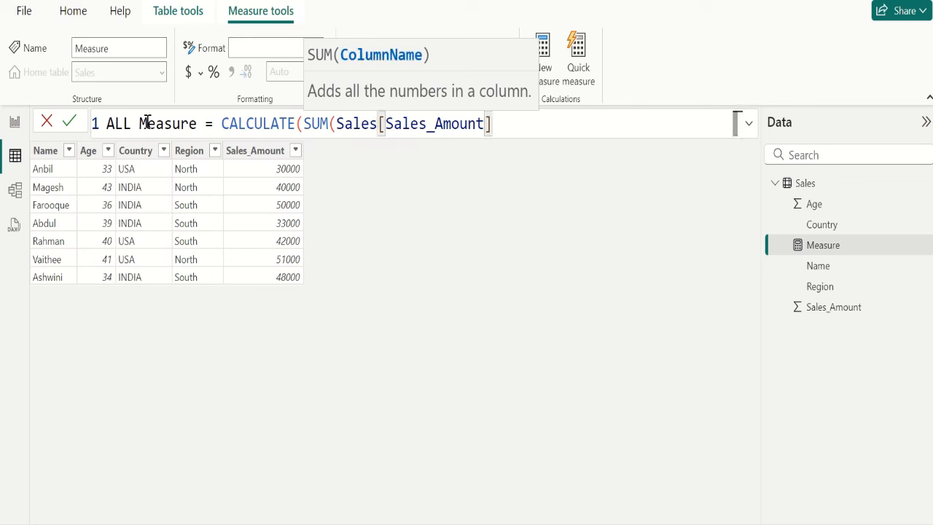
{"action": "type", "text": ")"}
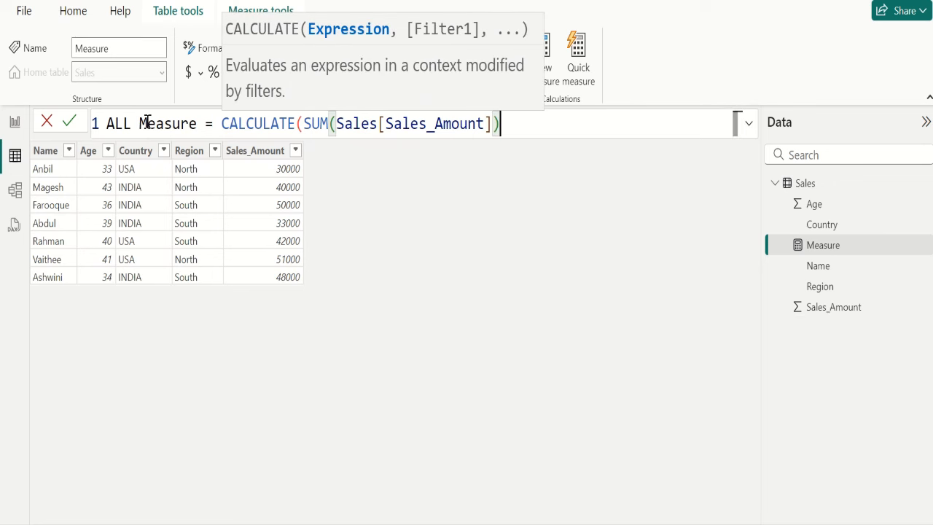
{"action": "type", "text": ","}
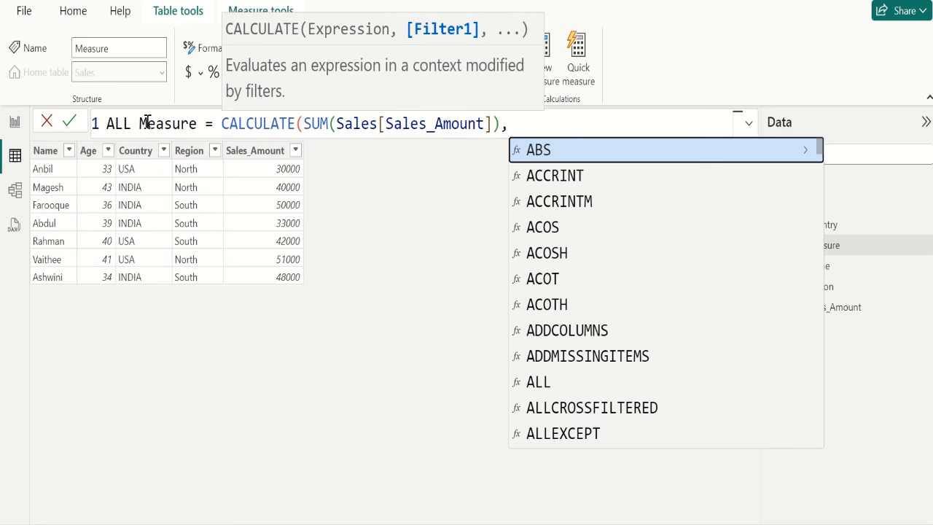
Enter ALL(Sales) as the CALCULATE filter, close the formula and commit the measure.
{"action": "type", "text": "all"}
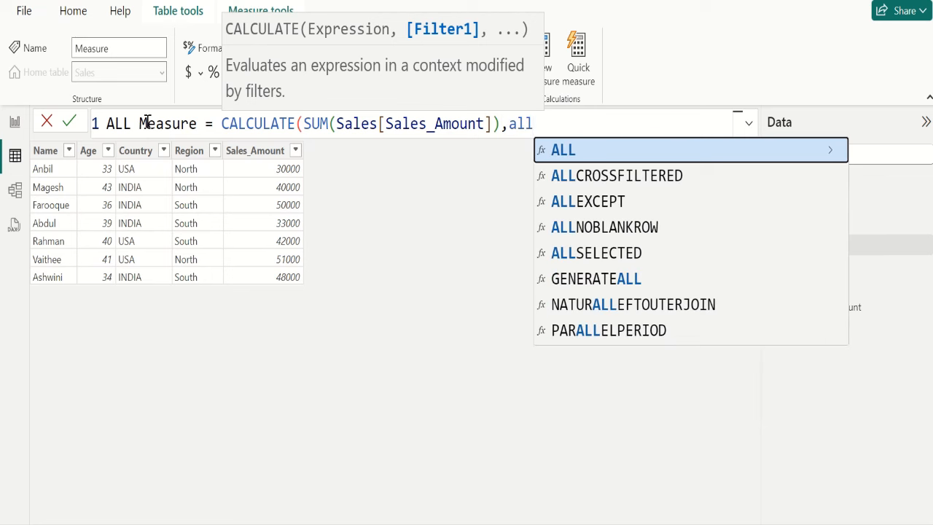
{"action": "key", "text": "Tab"}
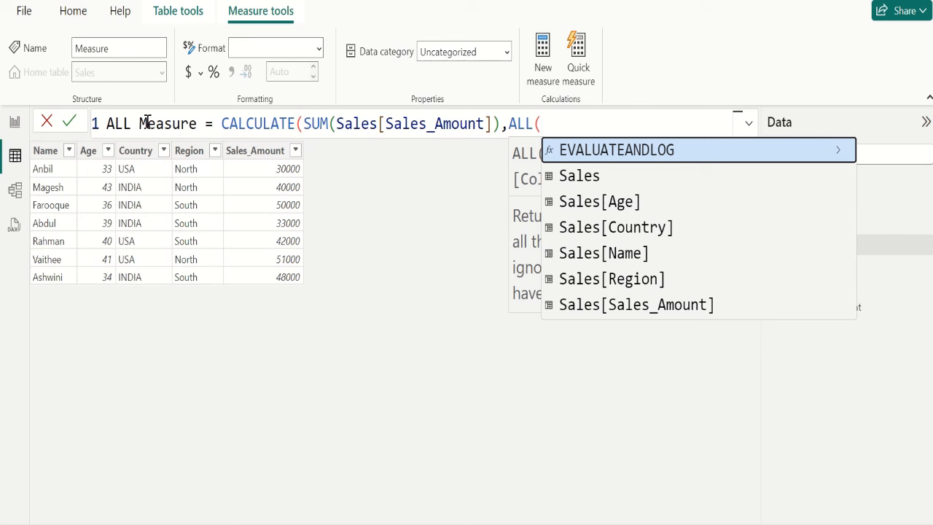
{"action": "type", "text": "s"}
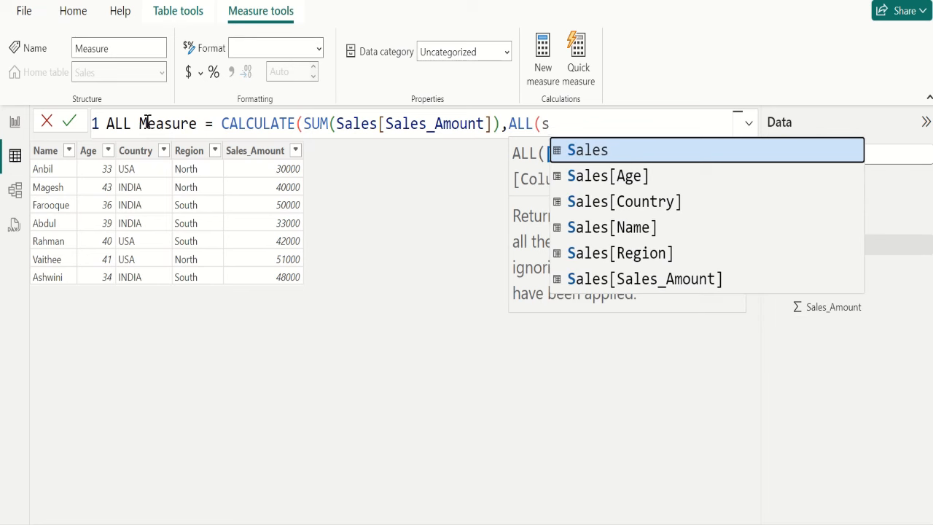
{"action": "key", "text": "Tab"}
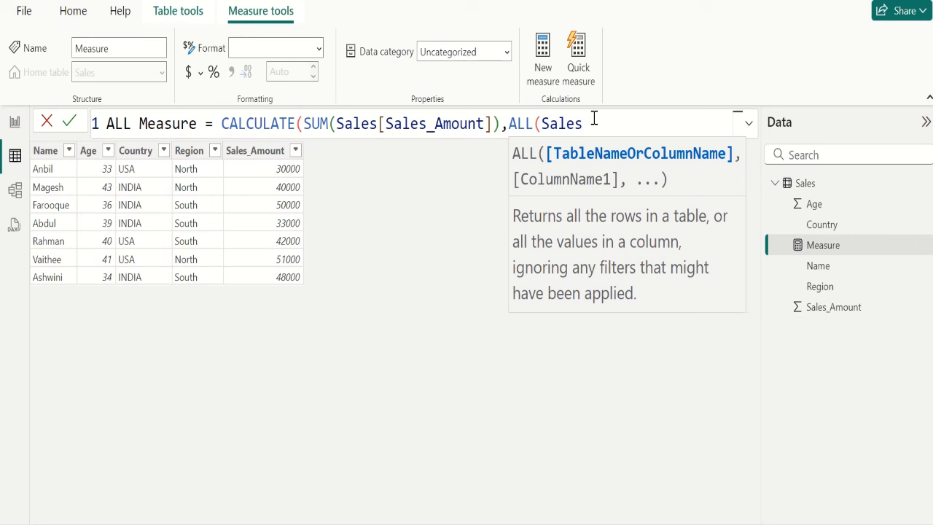
{"action": "type", "text": "))"}
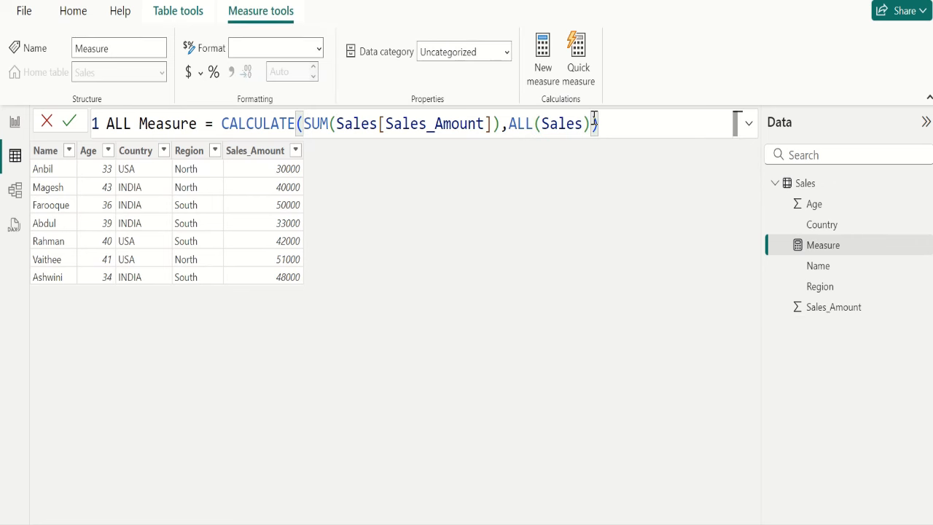
{"action": "left_click", "coordinate": [70, 126]}
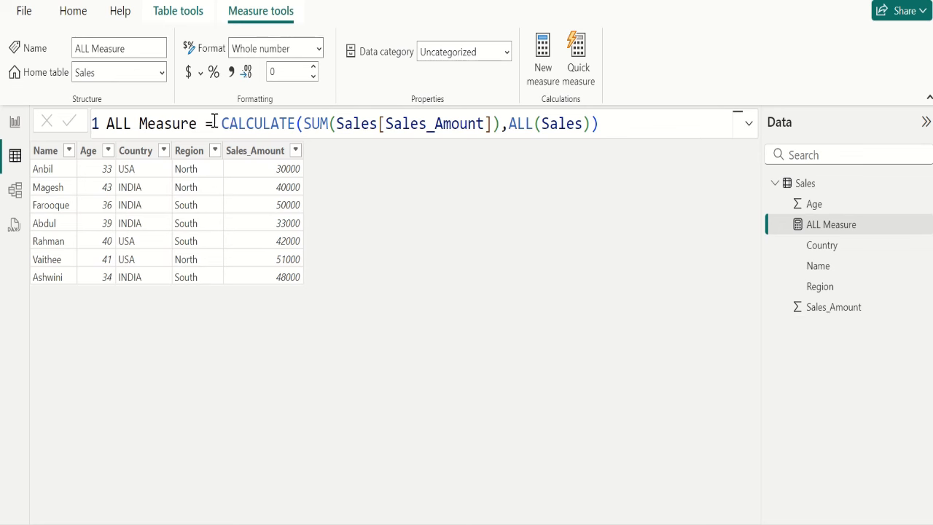
Add ALL Measure as a column to the report's table visual that lists Name and Sales_Amount.
{"action": "left_click", "coordinate": [16, 125]}
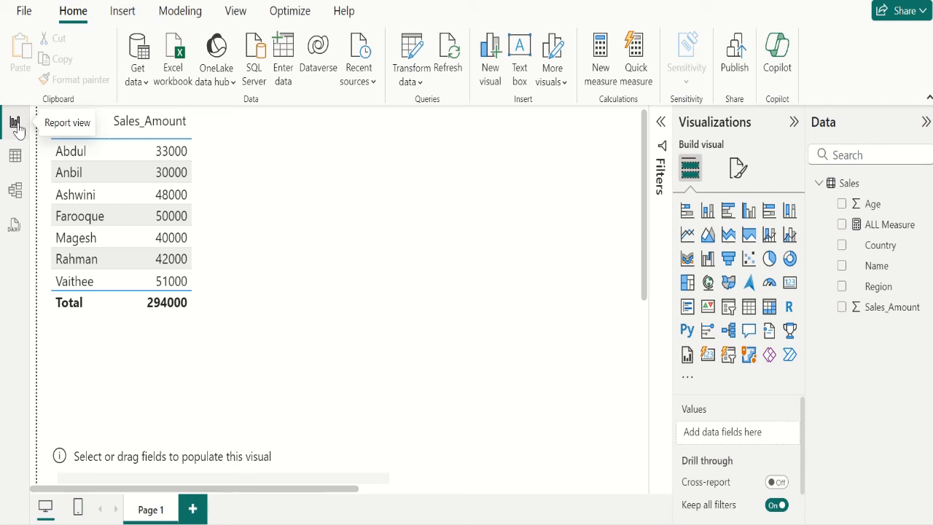
{"action": "left_click", "coordinate": [512, 370]}
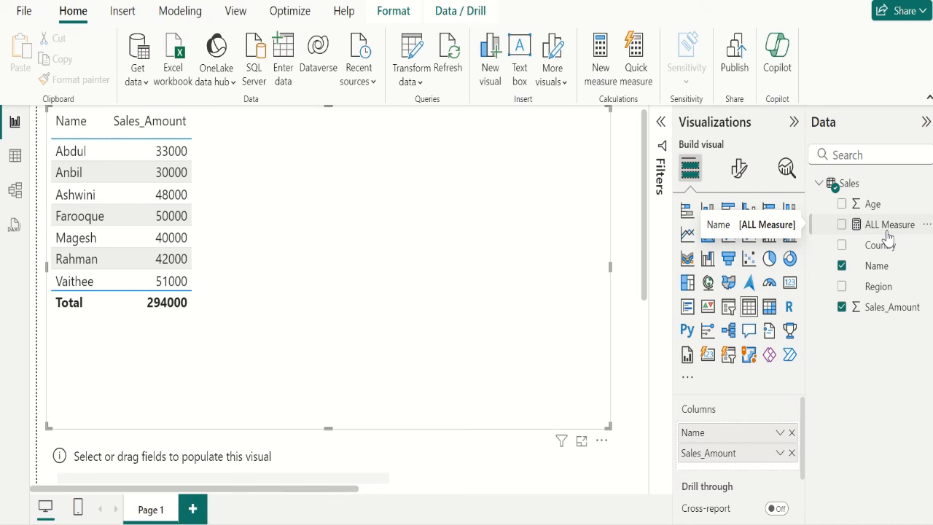
{"action": "left_click_drag", "start_coordinate": [888, 236], "coordinate": [761, 470]}
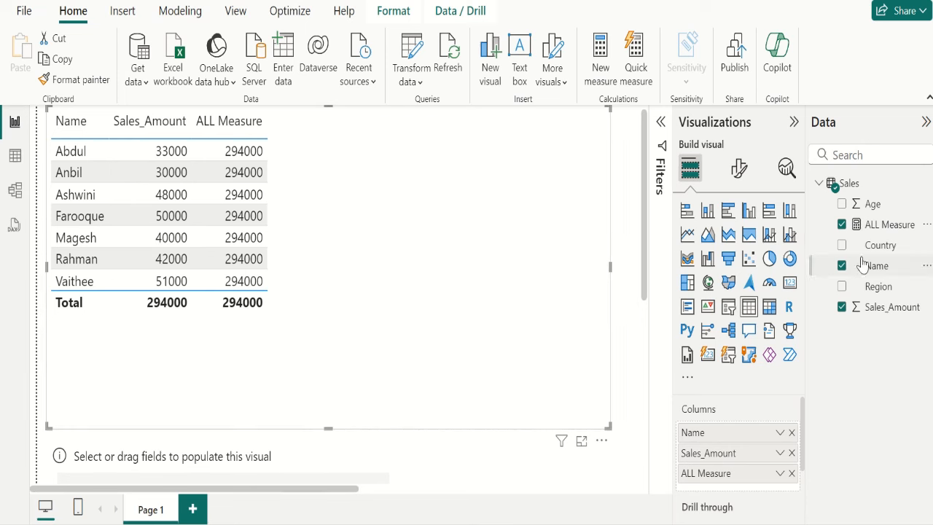
Change the ALL argument in the ALL Measure formula to Sales[Age] and commit the edit.
{"action": "left_click", "coordinate": [891, 225]}
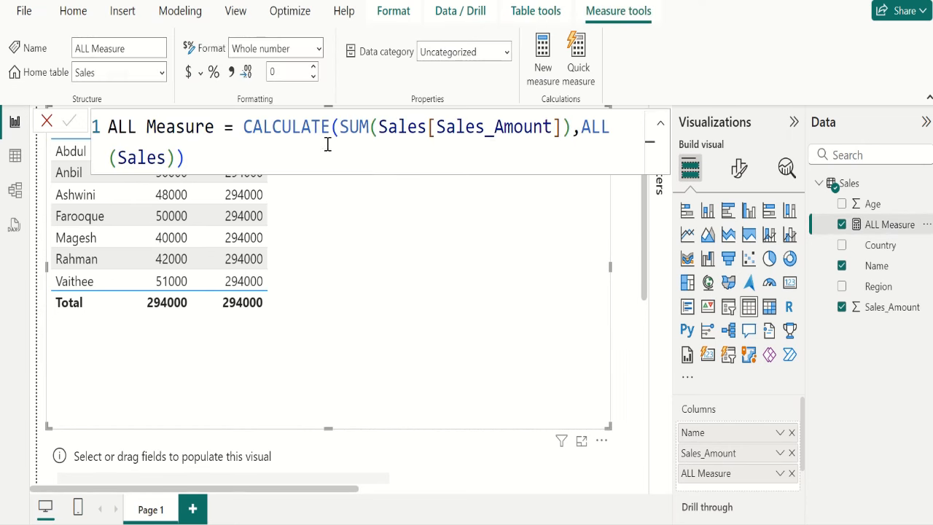
{"action": "left_click", "coordinate": [175, 149]}
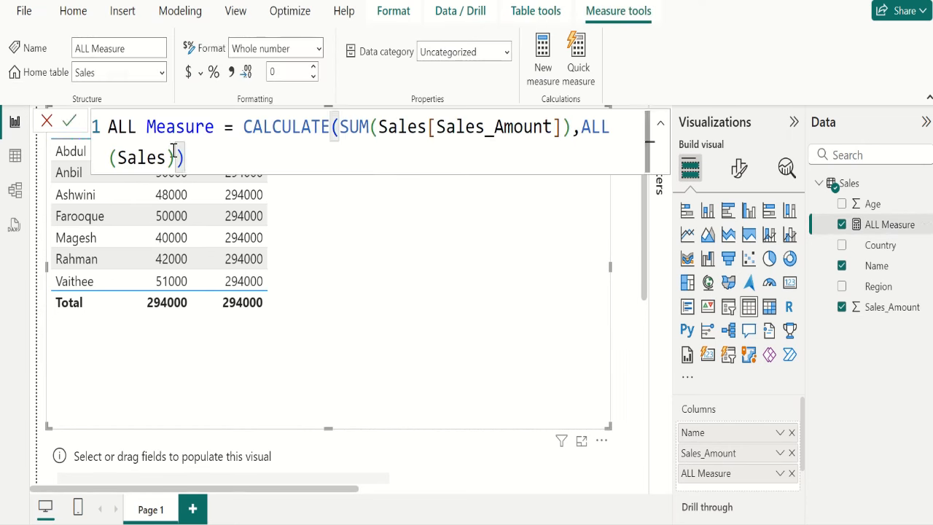
{"action": "key", "text": "Left"}
{"action": "key", "text": "BackSpace"}
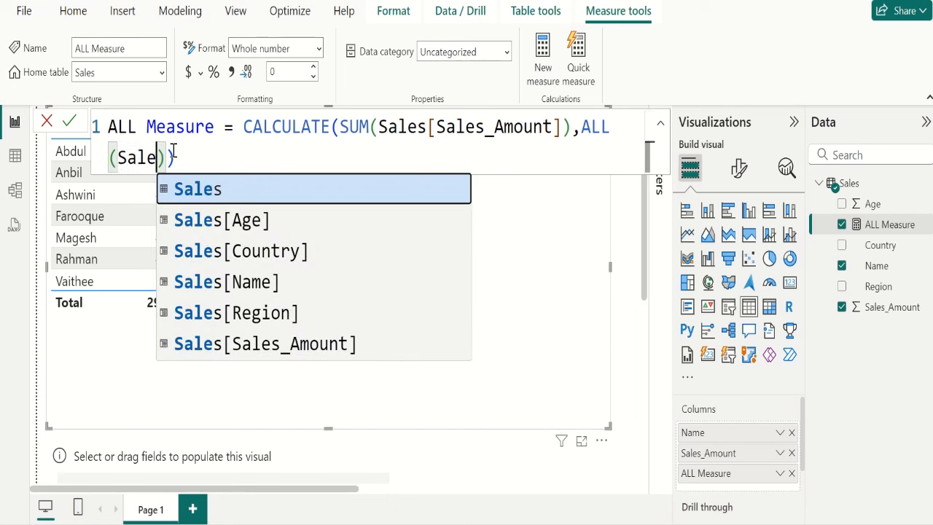
{"action": "key", "text": "Down"}
{"action": "key", "text": "Tab"}
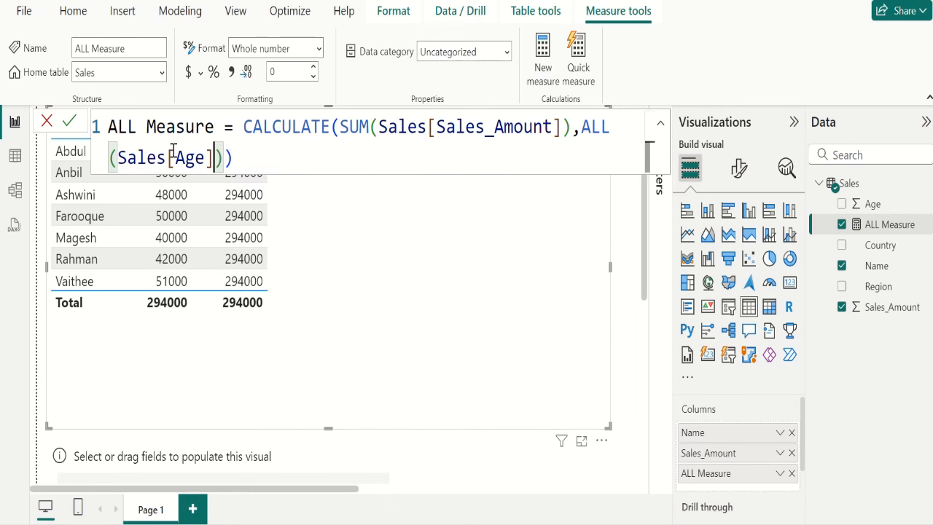
{"action": "left_click", "coordinate": [70, 122]}
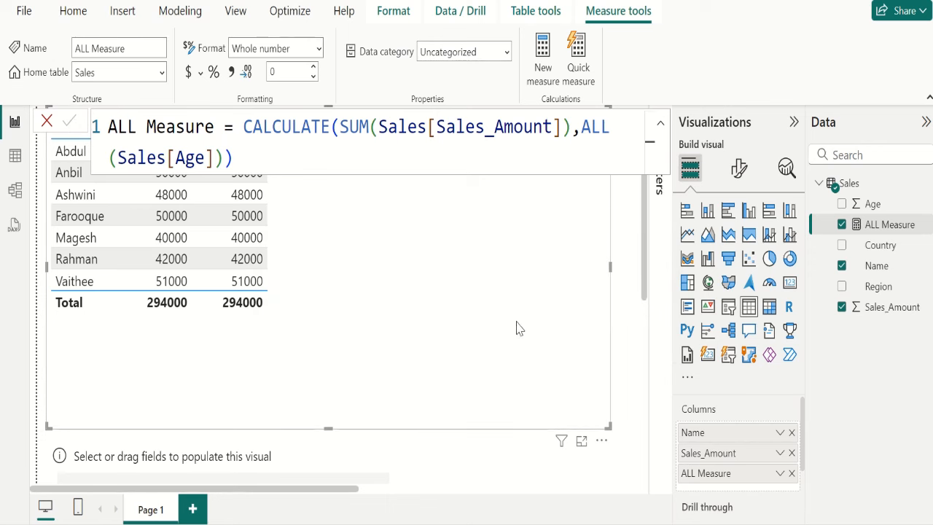
{"action": "left_click", "coordinate": [621, 336]}
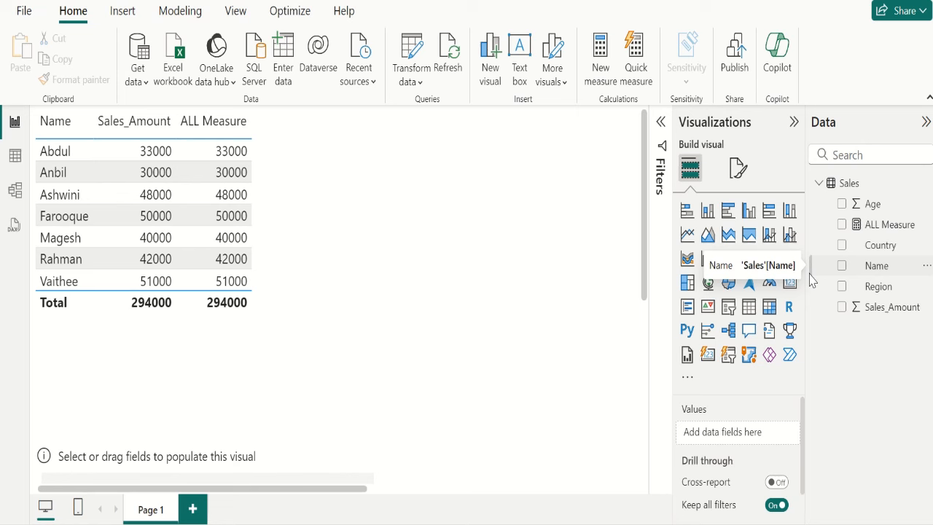
Restore Sales as the ALL argument in the ALL Measure formula and copy the whole formula.
{"action": "left_click", "coordinate": [887, 226]}
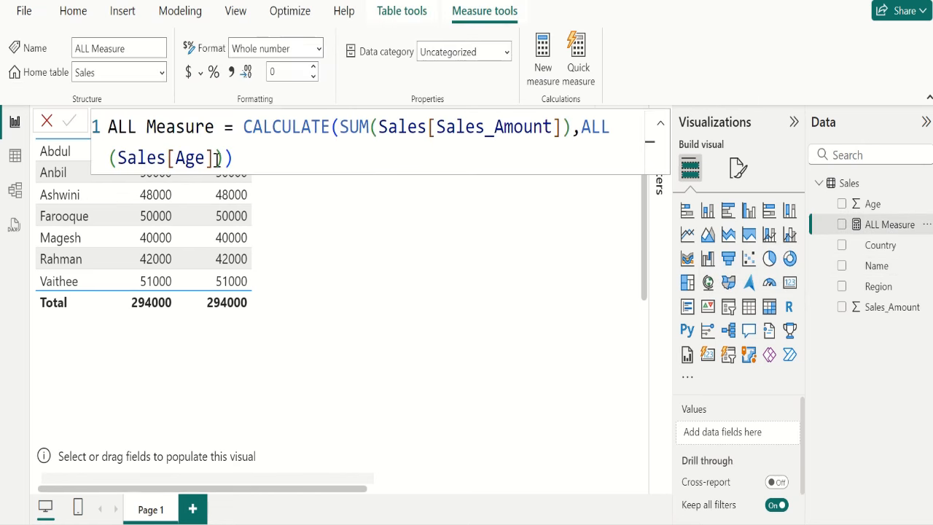
{"action": "left_click", "coordinate": [216, 160]}
{"action": "key", "text": "BackSpace"}
{"action": "key", "text": "BackSpace"}
{"action": "key", "text": "BackSpace"}
{"action": "key", "text": "BackSpace"}
{"action": "key", "text": "BackSpace"}
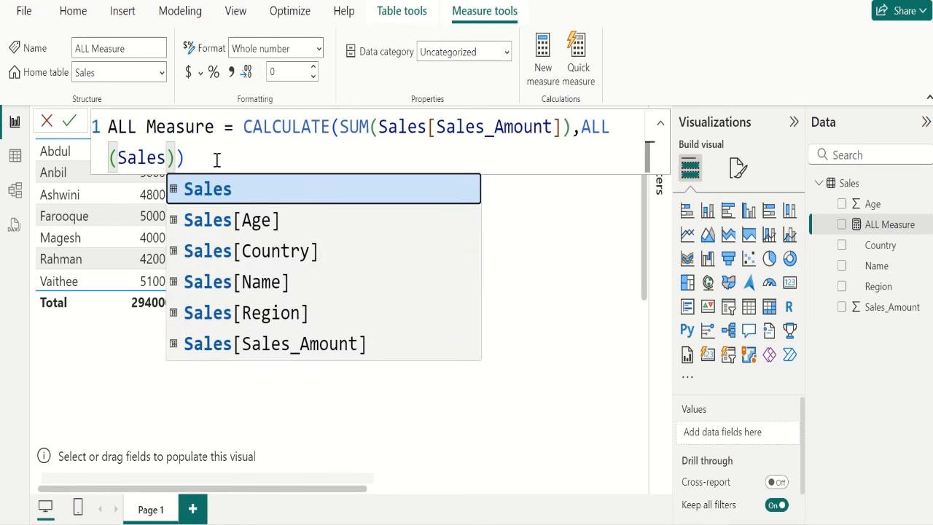
{"action": "key", "text": "Escape"}
{"action": "key", "text": "ctrl+a"}
{"action": "key", "text": "ctrl+c"}
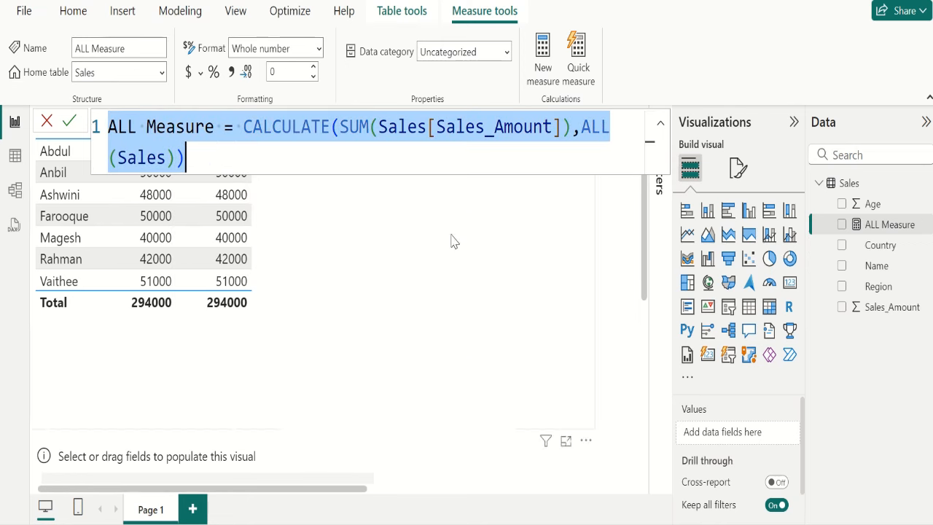
Commit ALL Measure, then create a new measure from the copied formula and rename it ALLSELECTED Measure.
{"action": "key", "text": "Return"}
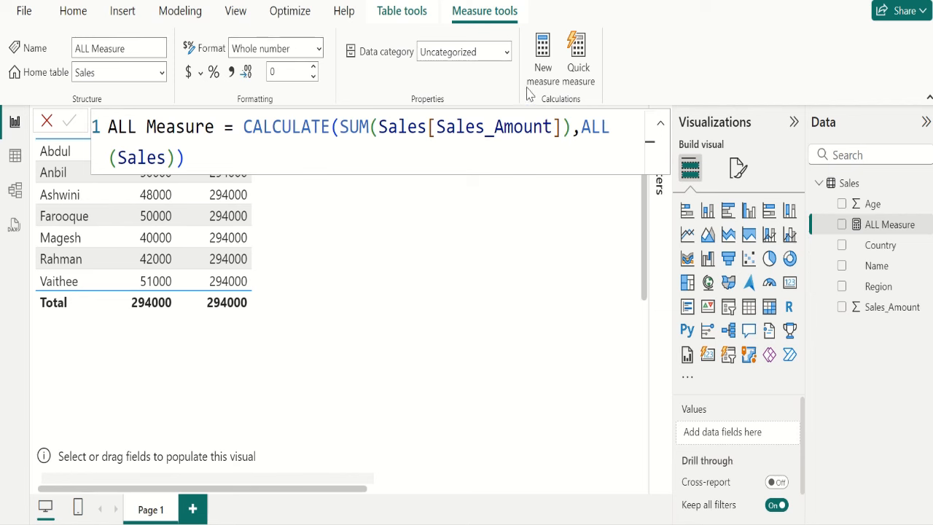
{"action": "left_click", "coordinate": [551, 77]}
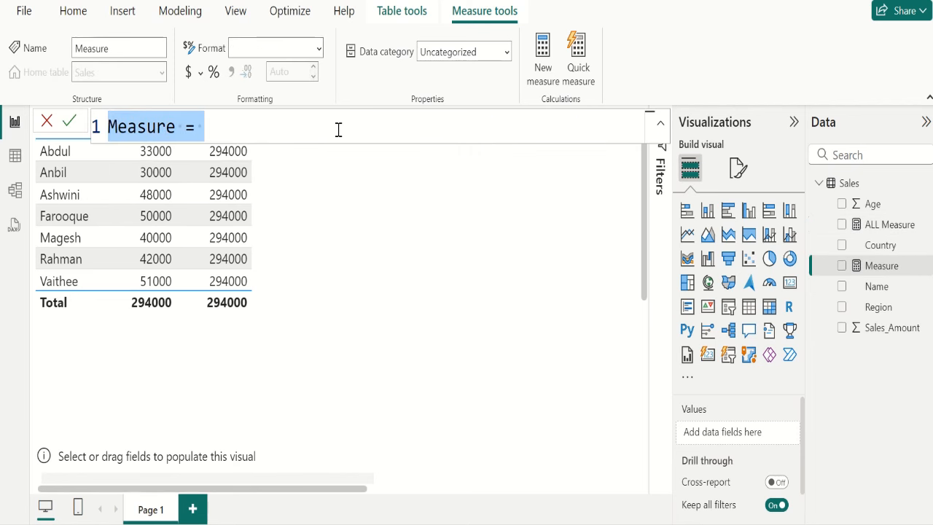
{"action": "key", "text": "ctrl+v"}
{"action": "double_click", "coordinate": [125, 127]}
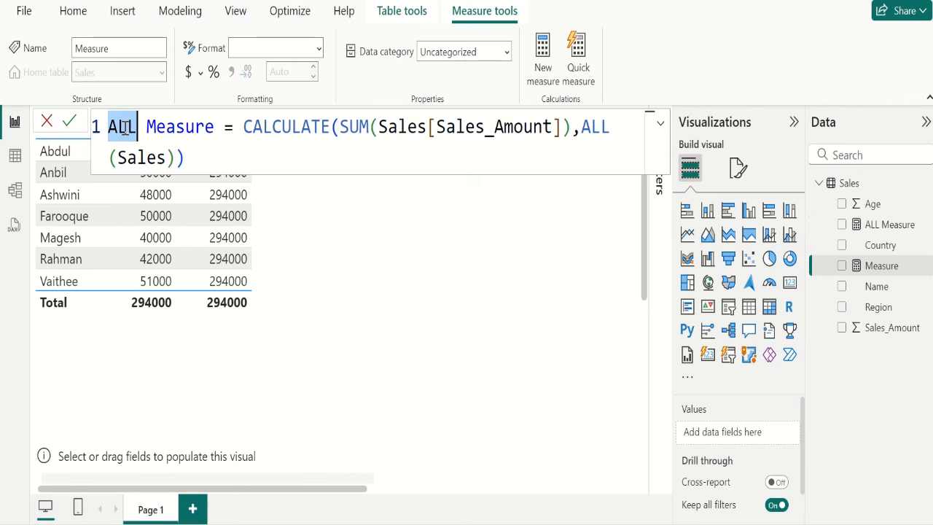
{"action": "key", "text": "Right"}
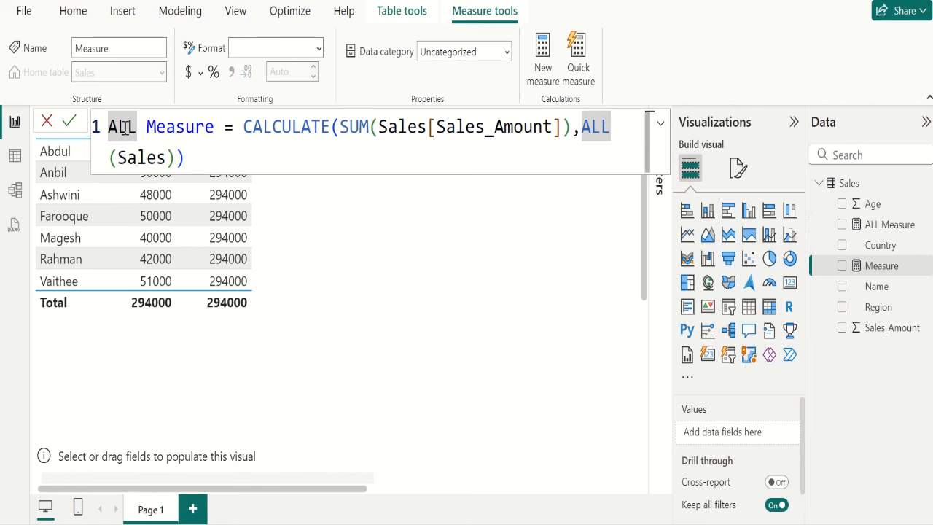
{"action": "type", "text": "SELECTED"}
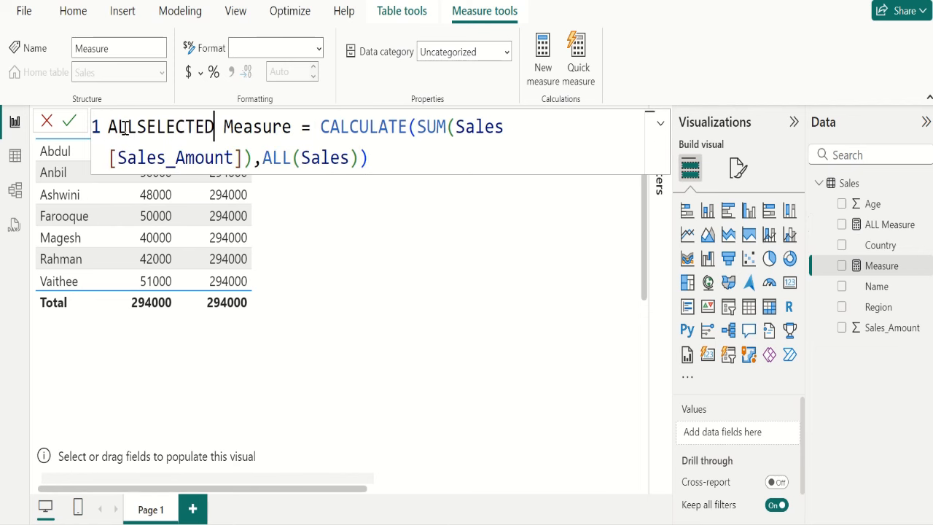
Replace the ALL function in the new measure's CALCULATE filter with ALLSELECTED.
{"action": "key", "text": "Right"}
{"action": "key", "text": "ctrl+shift+Right"}
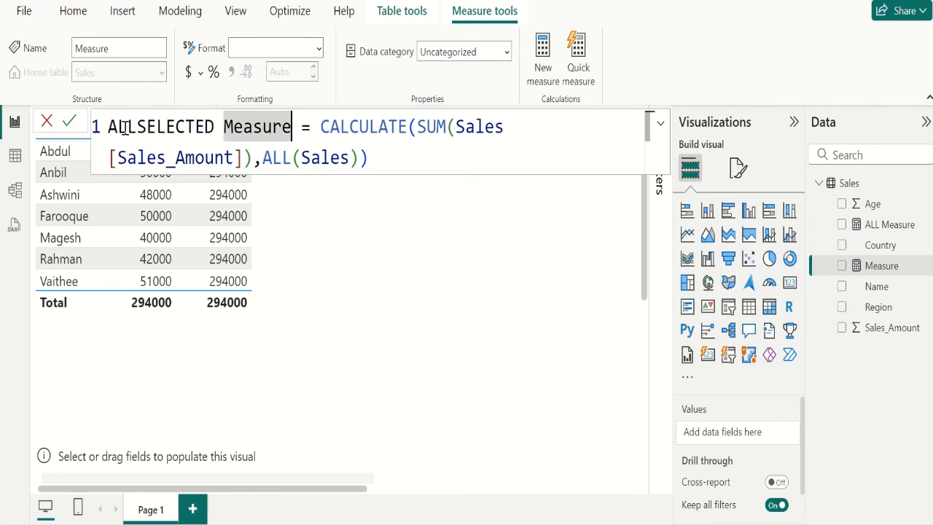
{"action": "key", "text": "Down"}
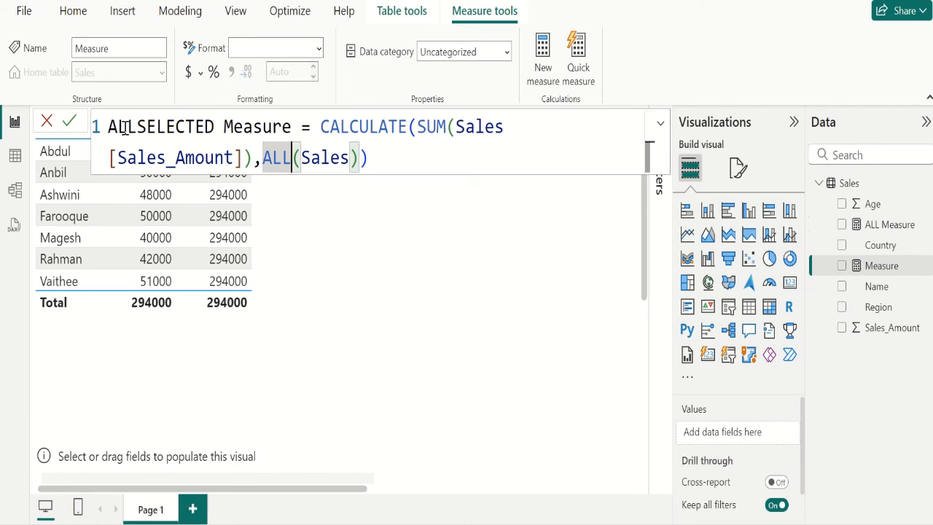
{"action": "type", "text": "S"}
{"action": "key", "text": "Tab"}
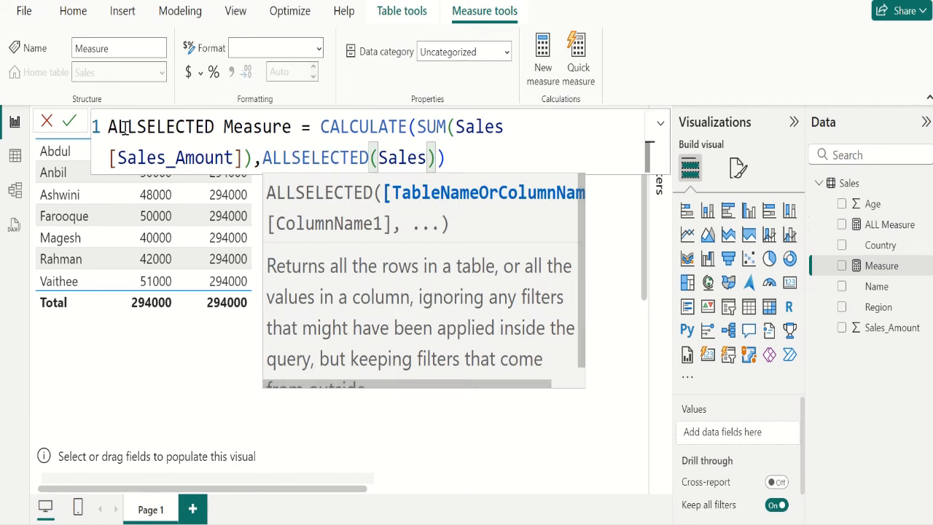
Change the ALLSELECTED argument to Sales[Region] and commit the measure.
{"action": "key", "text": "Right"}
{"action": "key", "text": "Right"}
{"action": "key", "text": "Right"}
{"action": "key", "text": "Right"}
{"action": "key", "text": "Right"}
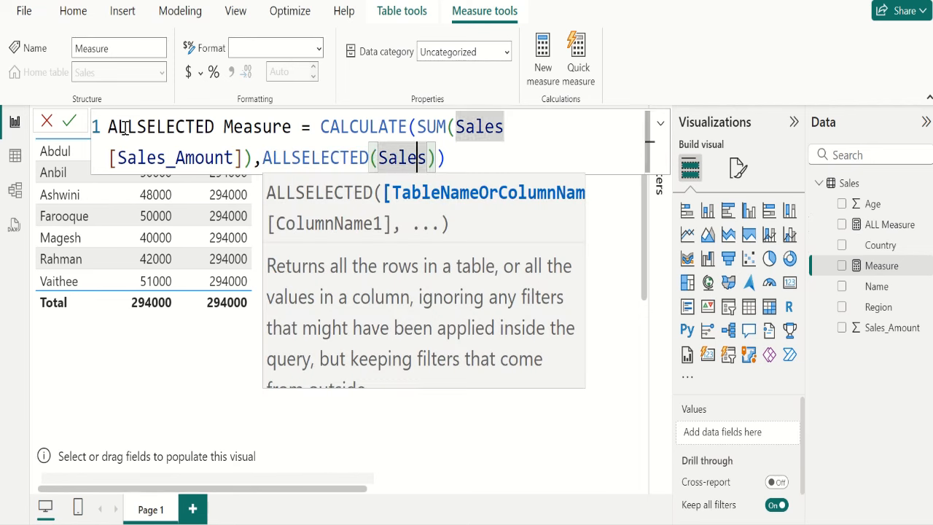
{"action": "key", "text": "BackSpace"}
{"action": "key", "text": "BackSpace"}
{"action": "key", "text": "BackSpace"}
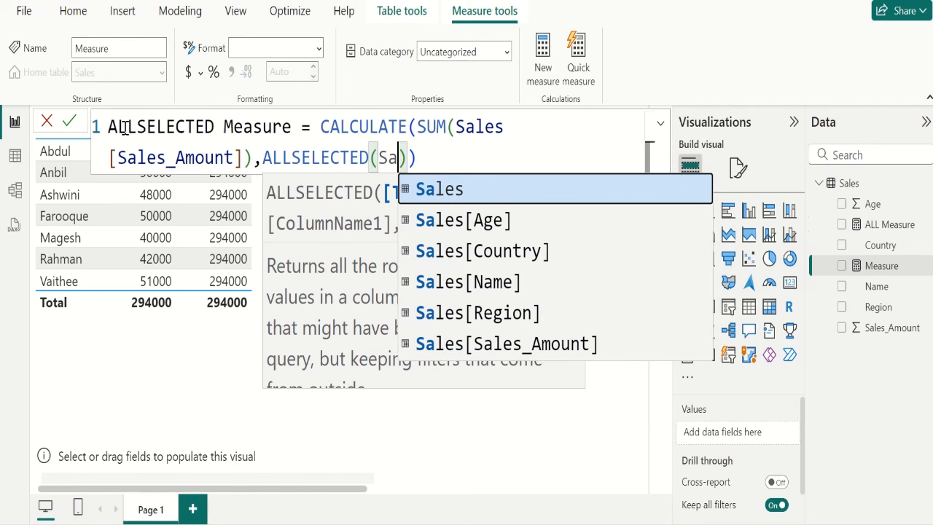
{"action": "key", "text": "Down"}
{"action": "key", "text": "Down"}
{"action": "key", "text": "Down"}
{"action": "key", "text": "Down"}
{"action": "key", "text": "Tab"}
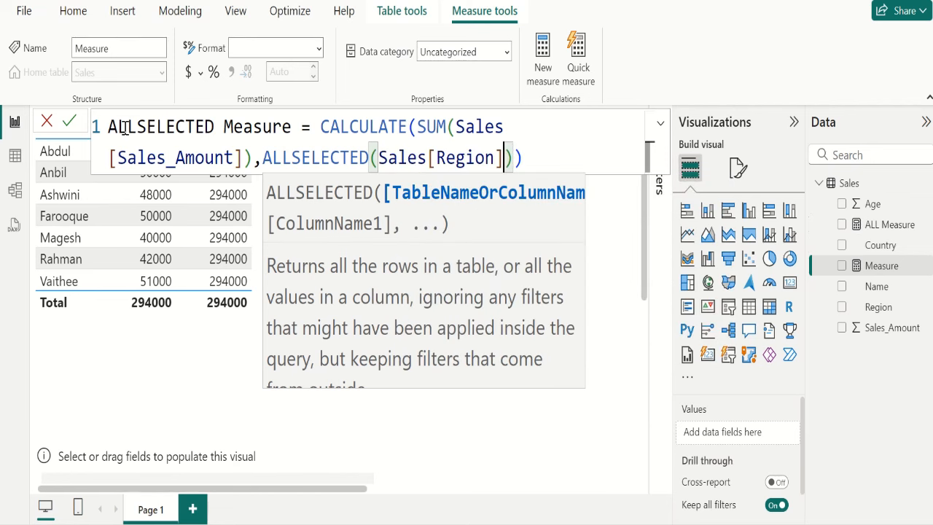
{"action": "key", "text": "Right"}
{"action": "type", "text": ")"}
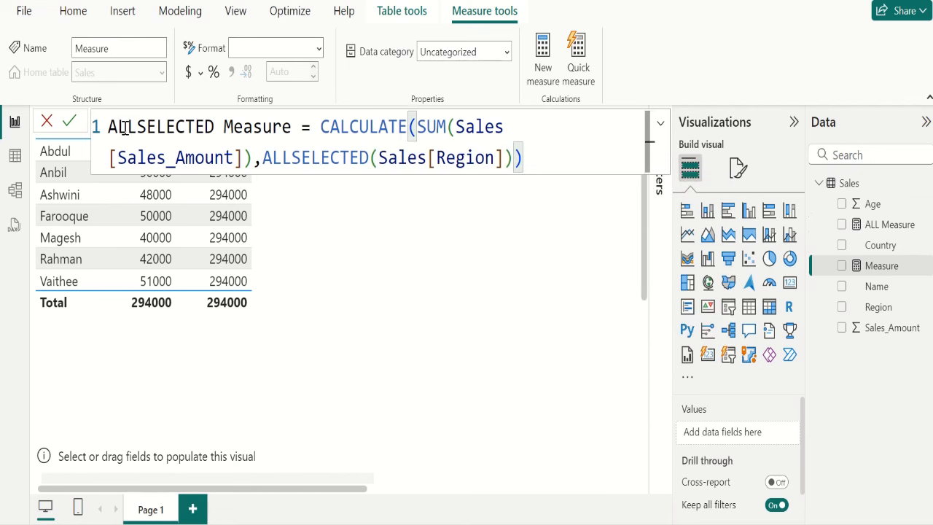
{"action": "left_click", "coordinate": [73, 124]}
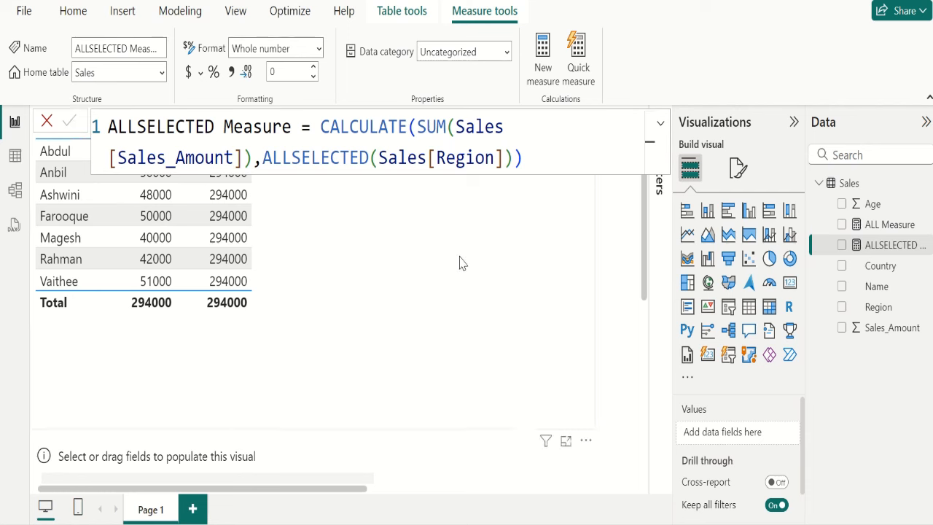
Narrow the table visual from its right edge to free canvas space beside it, then deselect it.
{"action": "left_click", "coordinate": [604, 460]}
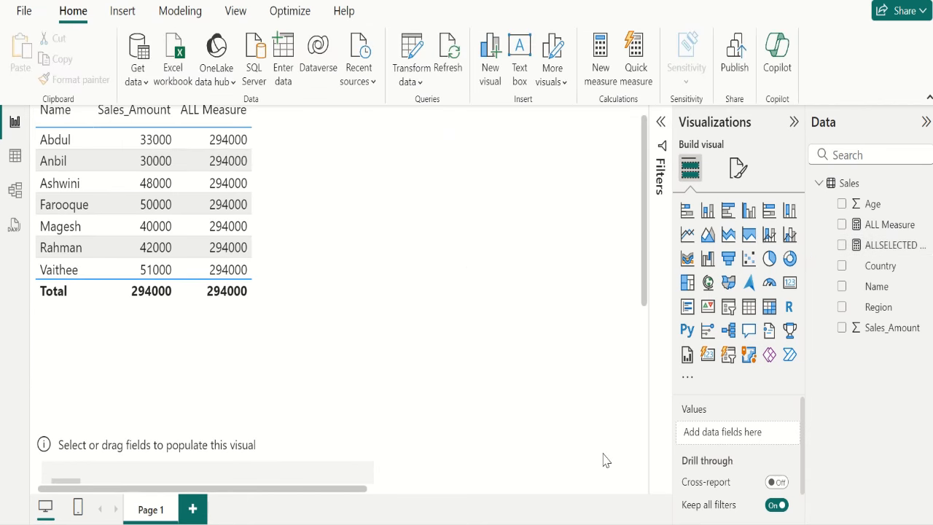
{"action": "left_click", "coordinate": [431, 375]}
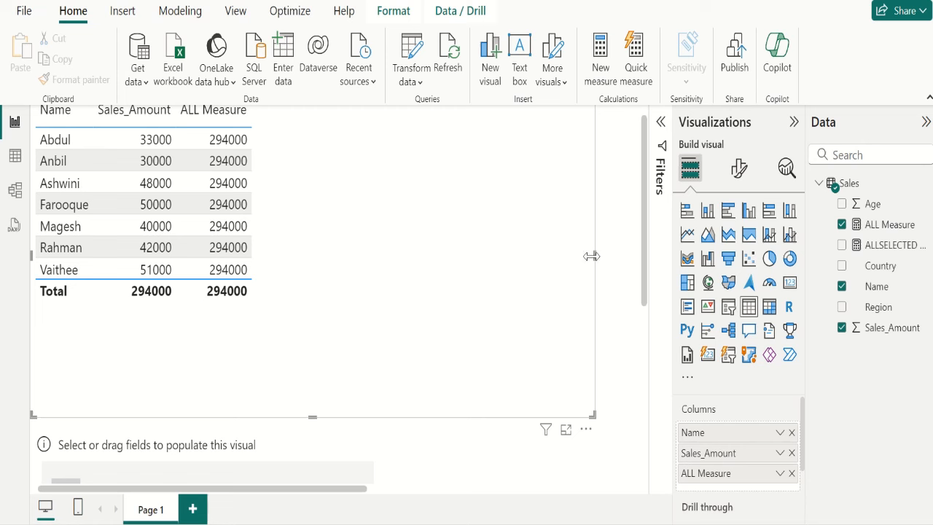
{"action": "left_click_drag", "start_coordinate": [591, 256], "coordinate": [433, 255]}
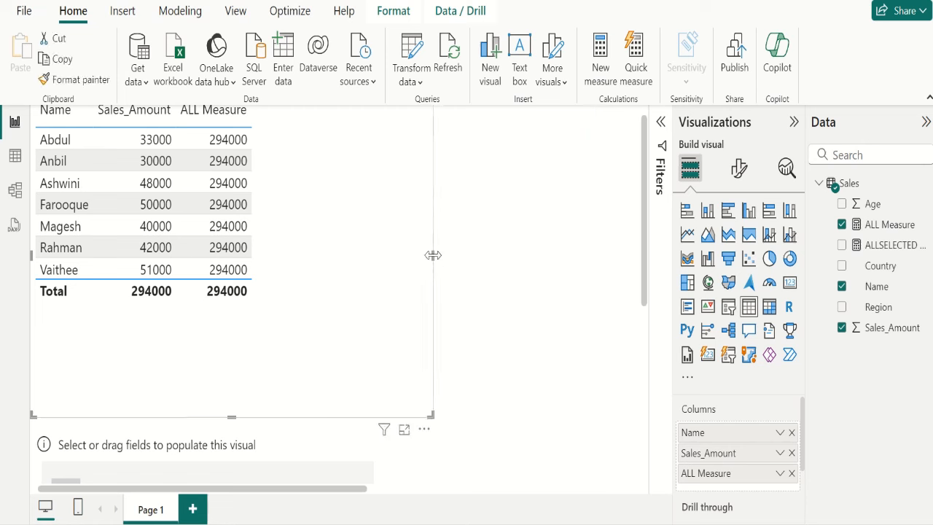
{"action": "left_click", "coordinate": [538, 320]}
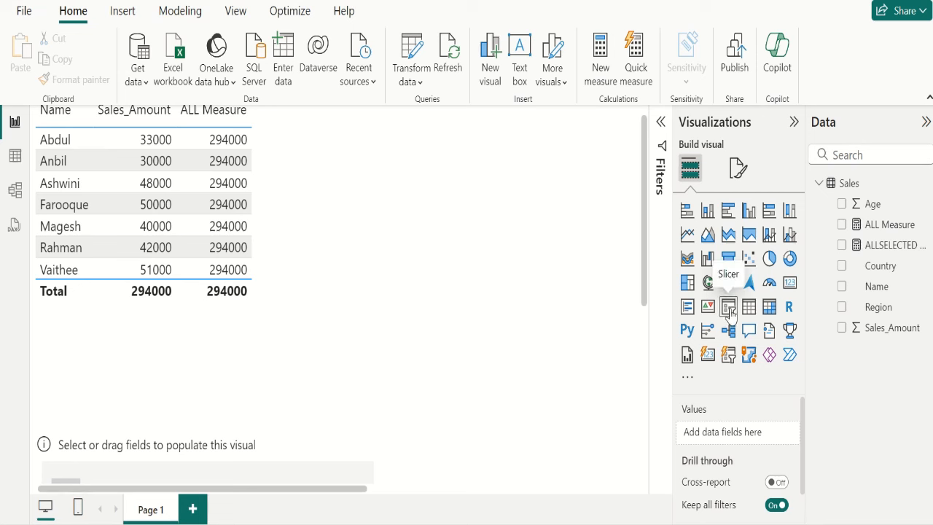
Add a slicer on the Region field beside the table and briefly switch its North filter on and off.
{"action": "left_click", "coordinate": [729, 307]}
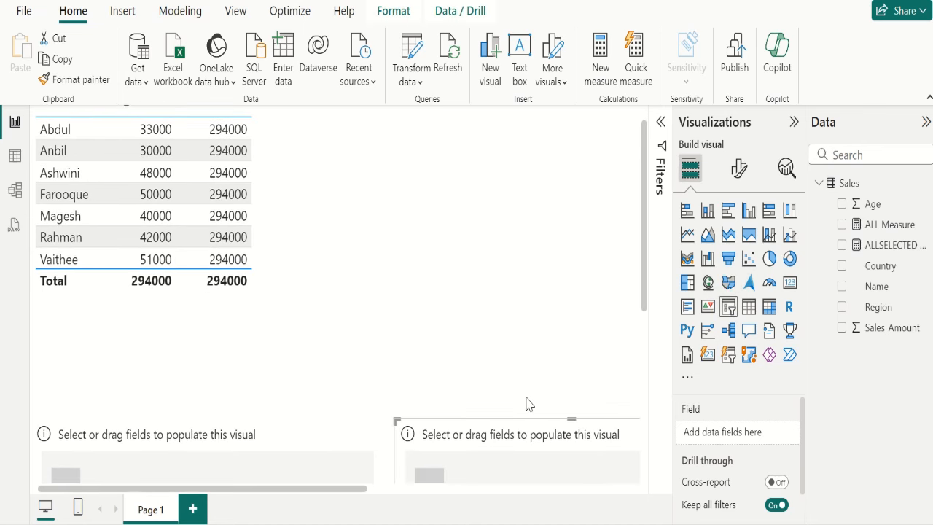
{"action": "left_click_drag", "start_coordinate": [531, 436], "coordinate": [528, 189]}
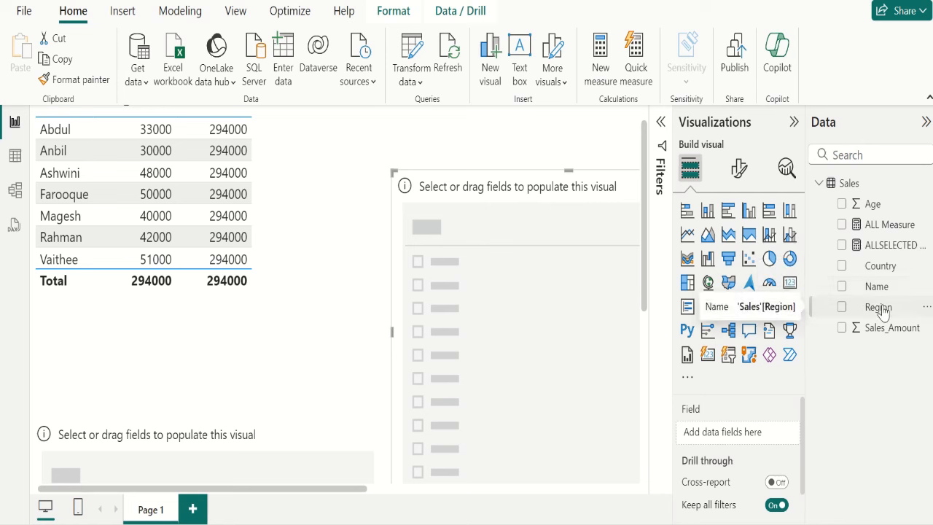
{"action": "left_click_drag", "start_coordinate": [881, 310], "coordinate": [753, 436]}
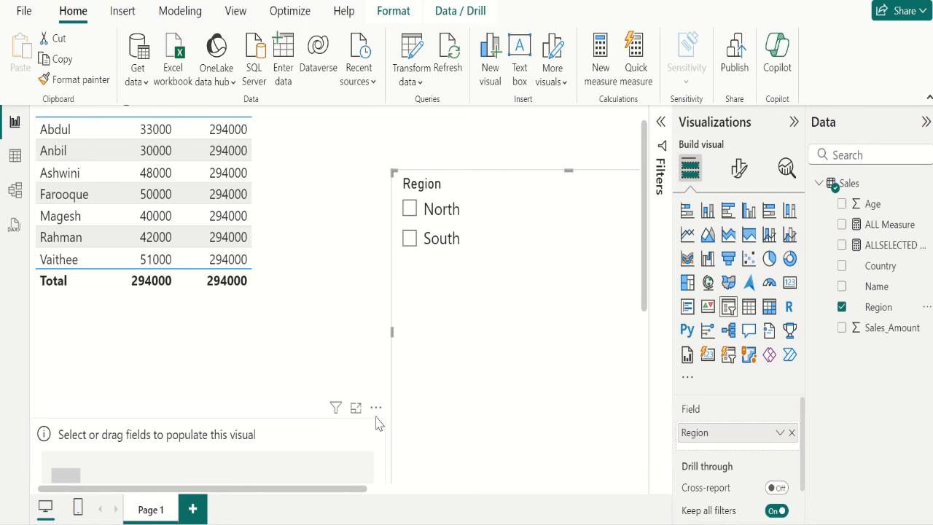
{"action": "scroll", "coordinate": [645, 190], "scroll_direction": "up", "scroll_amount": 1}
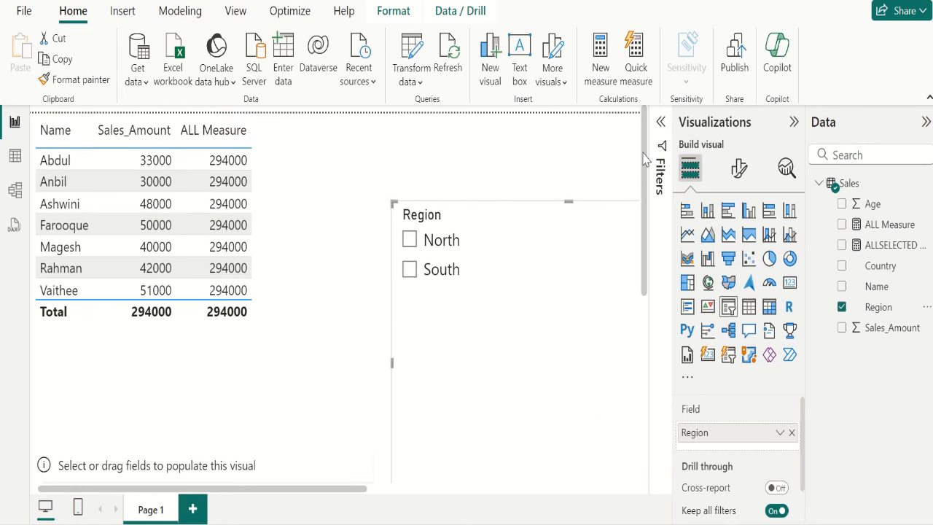
{"action": "left_click_drag", "start_coordinate": [533, 340], "coordinate": [530, 272]}
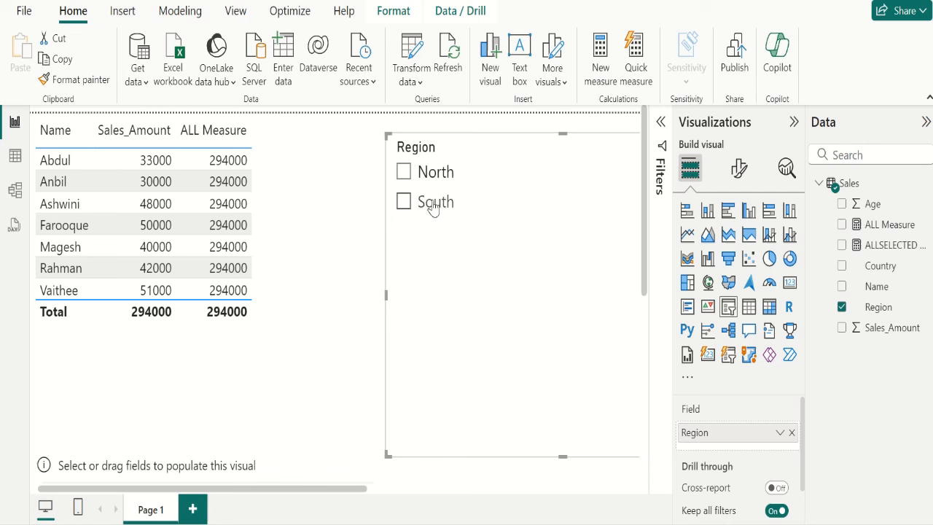
{"action": "left_click", "coordinate": [403, 173]}
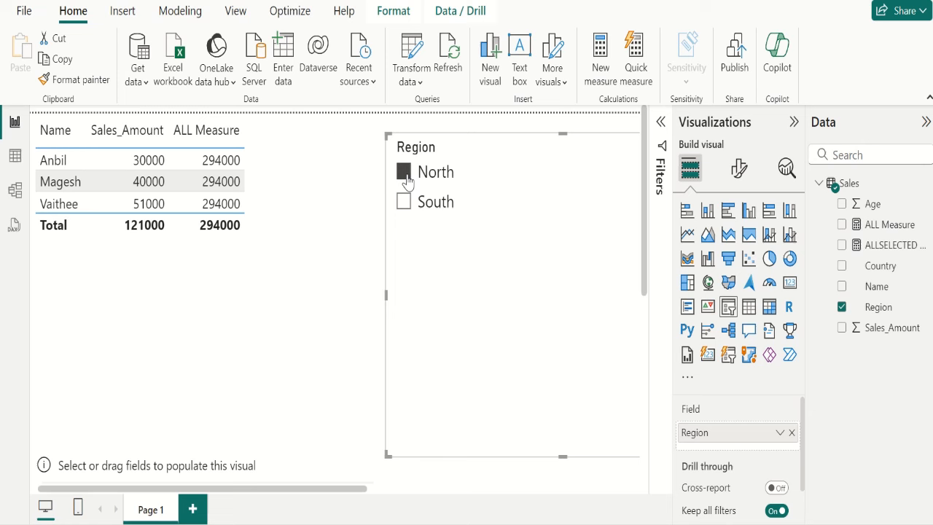
{"action": "left_click", "coordinate": [406, 180]}
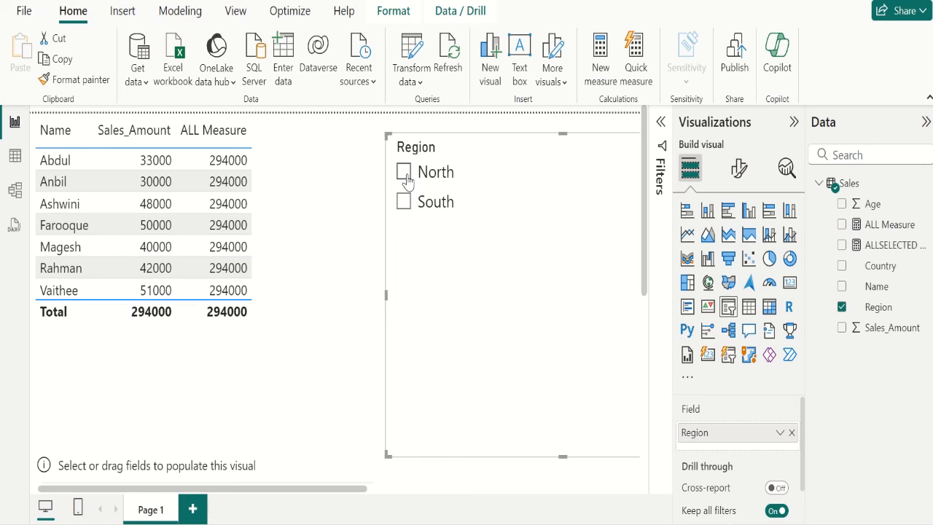
Add ALLSELECTED Measure as a column to the table visual and narrow the table so the Region slicer is uncovered.
{"action": "left_click", "coordinate": [285, 389]}
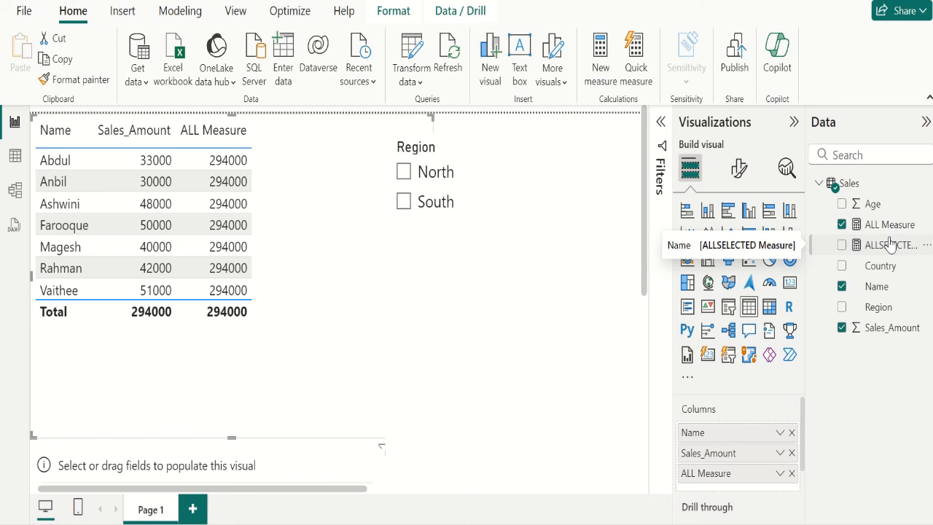
{"action": "left_click_drag", "start_coordinate": [890, 243], "coordinate": [763, 483]}
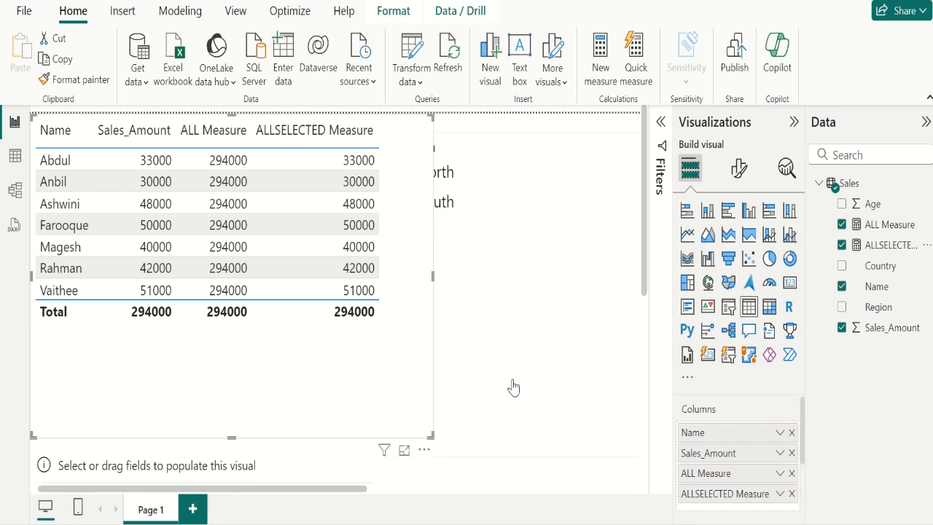
{"action": "left_click_drag", "start_coordinate": [432, 274], "coordinate": [371, 273]}
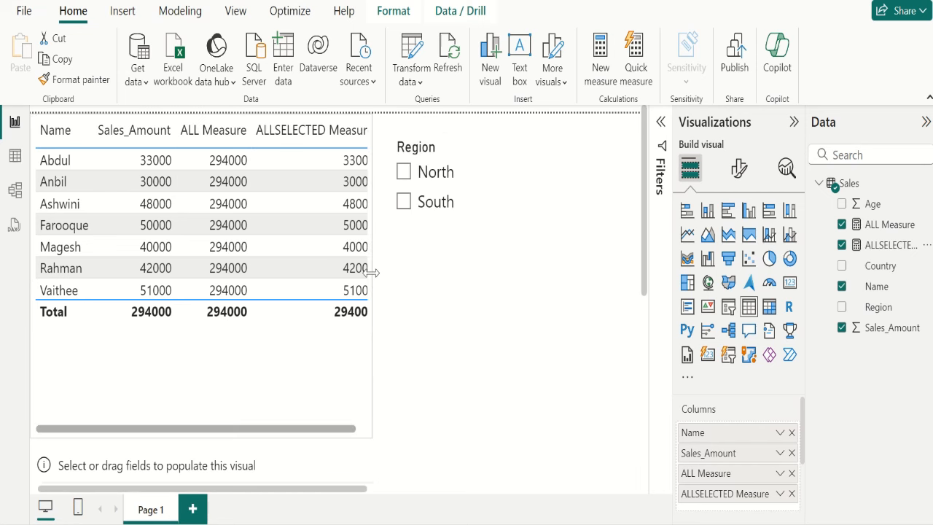
{"action": "left_click", "coordinate": [419, 481]}
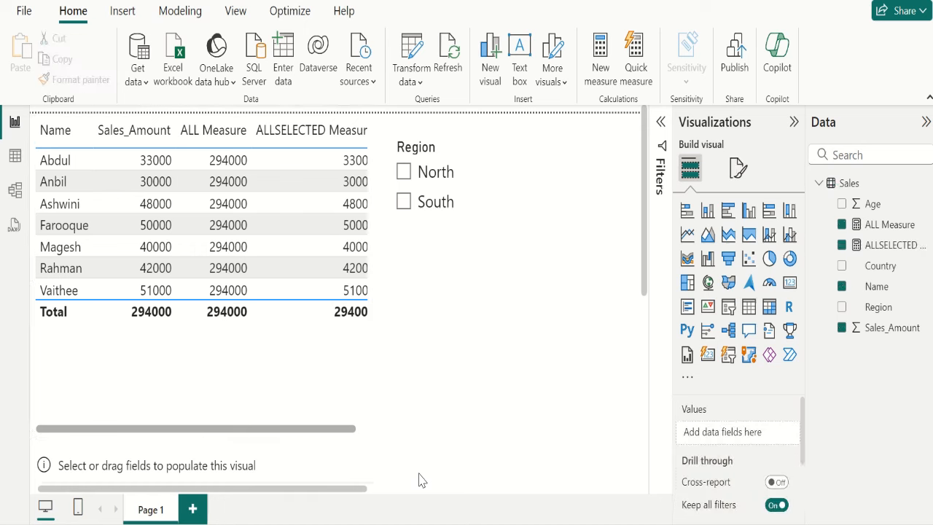
Narrow the Region slicer and position it clear of the table visual.
{"action": "scroll", "coordinate": [419, 481], "scroll_direction": "down", "scroll_amount": 1}
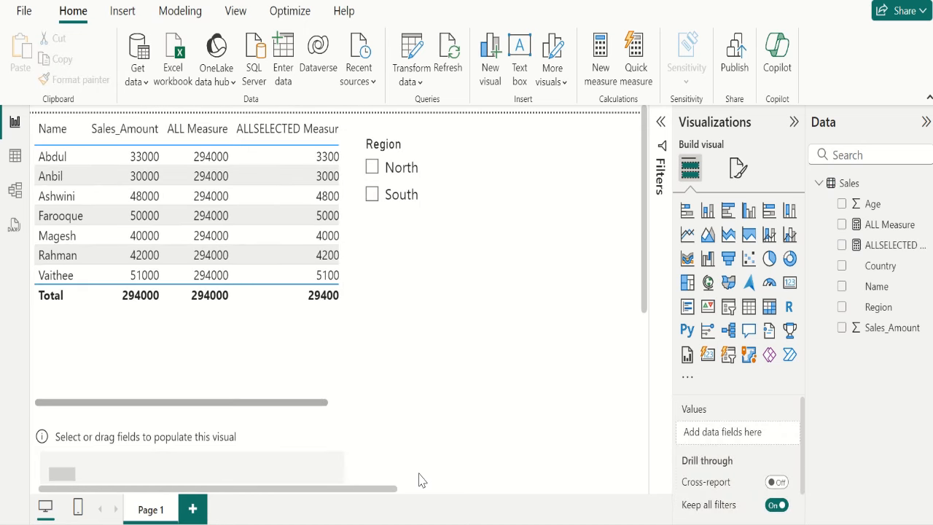
{"action": "left_click", "coordinate": [455, 330]}
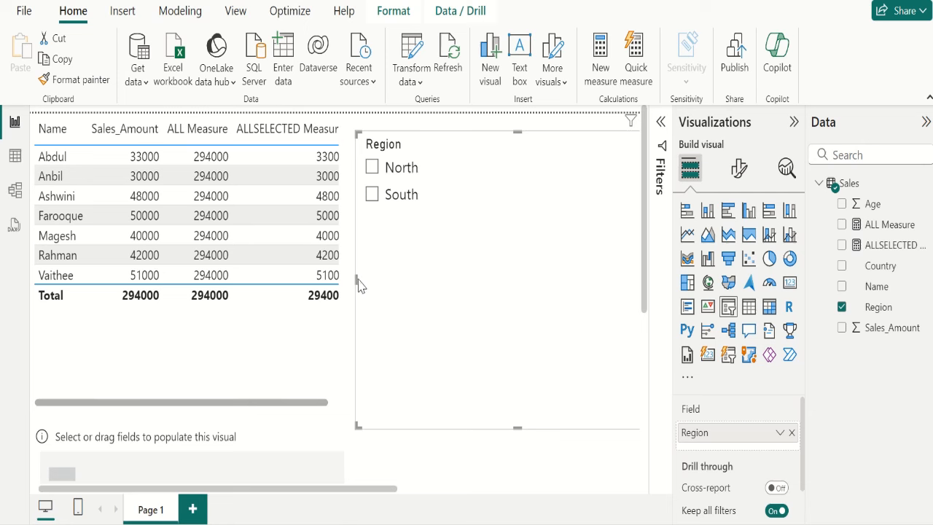
{"action": "left_click_drag", "start_coordinate": [356, 277], "coordinate": [446, 296]}
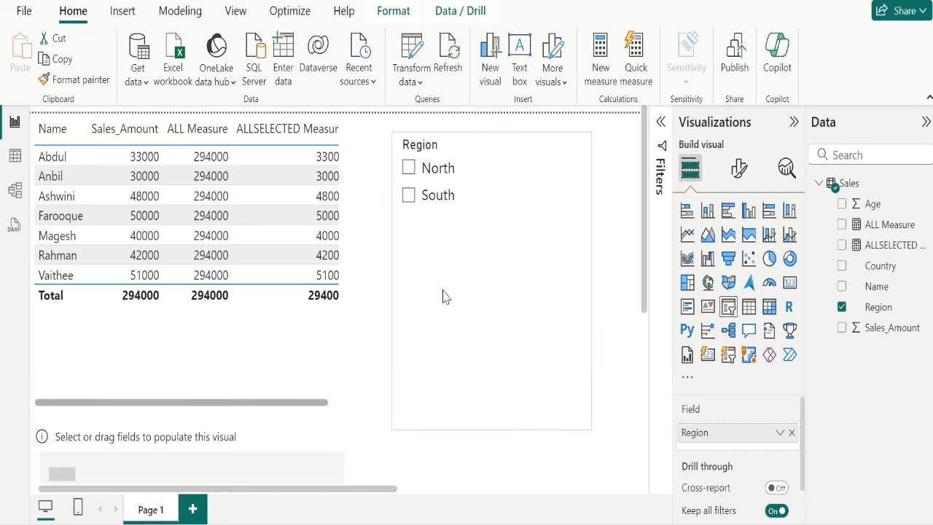
Filter the table by North and by South in the Region slicer to compare the measures, then clear the selection.
{"action": "left_click", "coordinate": [409, 173]}
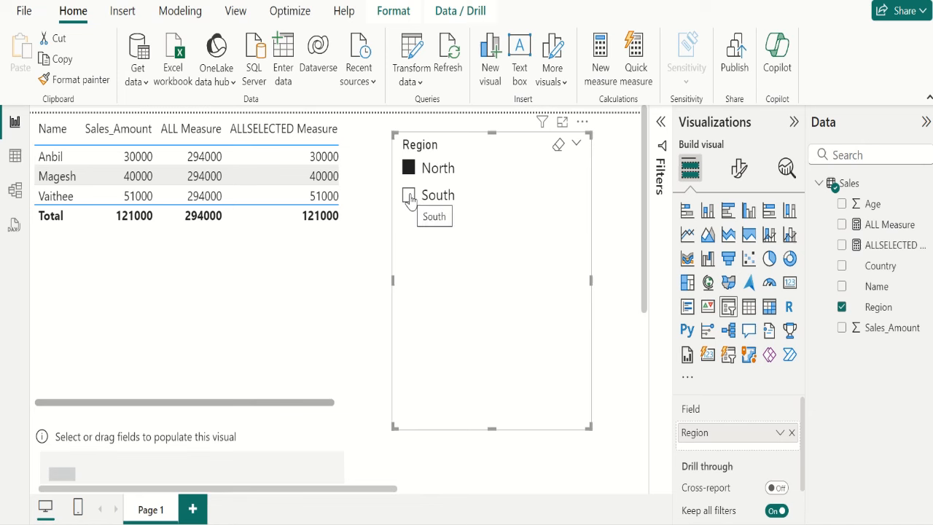
{"action": "left_click", "coordinate": [410, 198]}
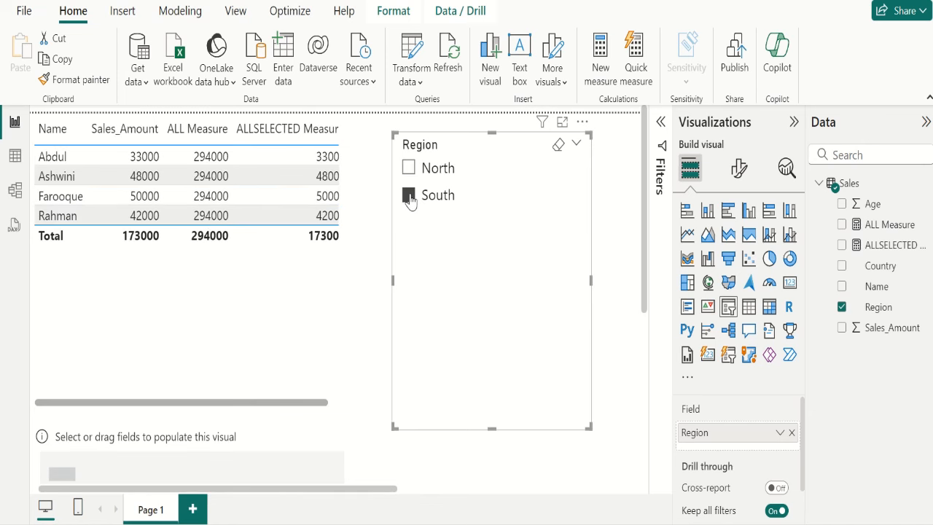
{"action": "left_click", "coordinate": [409, 199]}
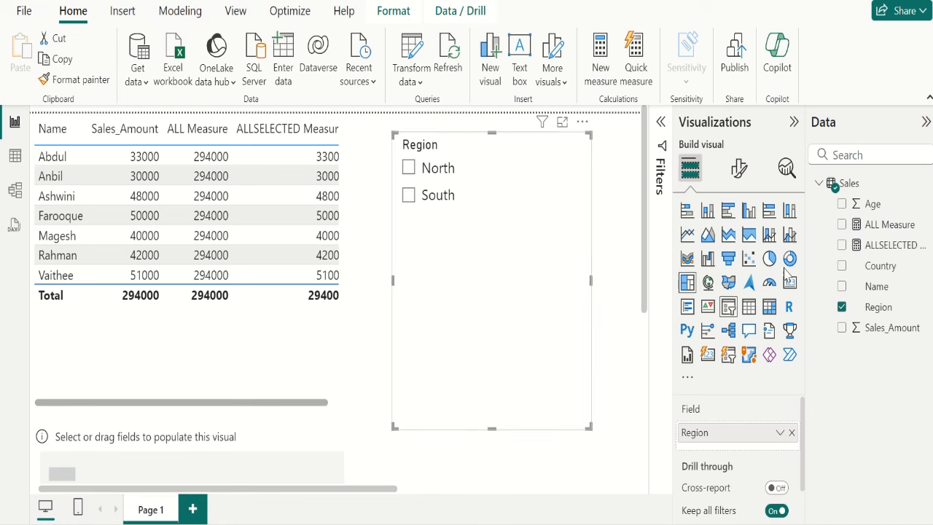
Review the ALLSELECTED Measure formula and delete the Region slicer from the report page.
{"action": "left_click", "coordinate": [878, 250]}
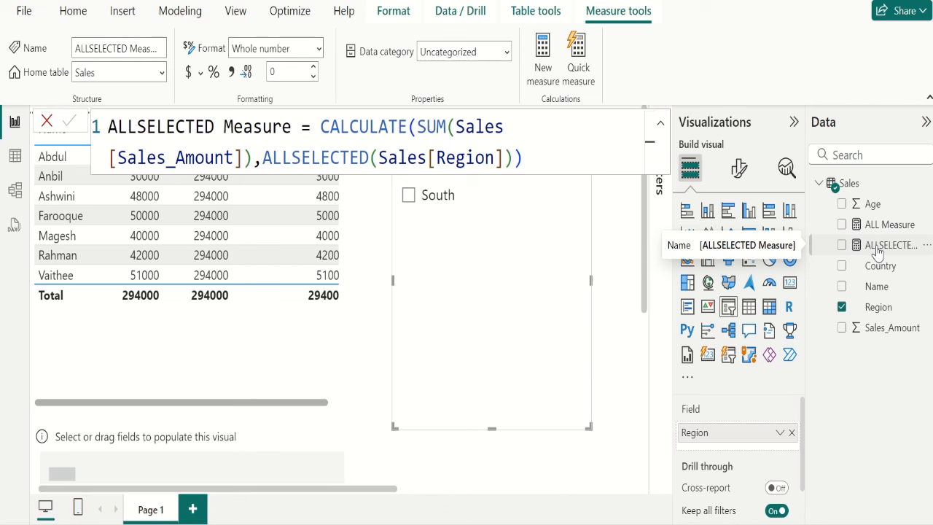
{"action": "left_click", "coordinate": [611, 356]}
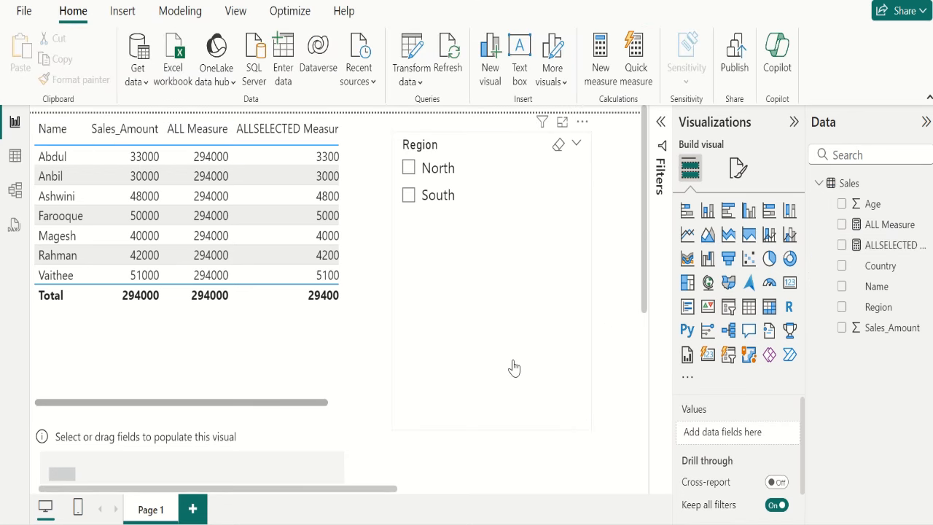
{"action": "left_click", "coordinate": [514, 367]}
{"action": "key", "text": "Delete"}
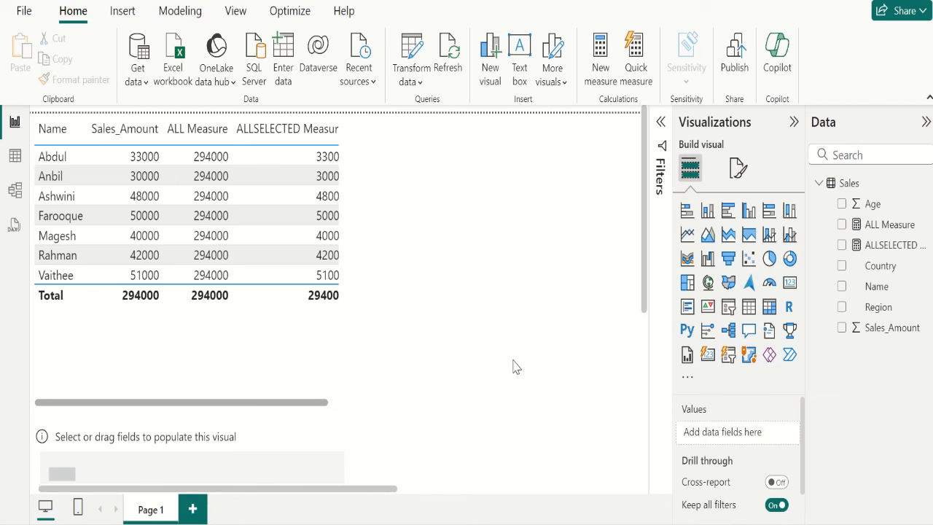
Widen the table visual so the ALLSELECTED Measure column fits in full.
{"action": "left_click", "coordinate": [319, 369]}
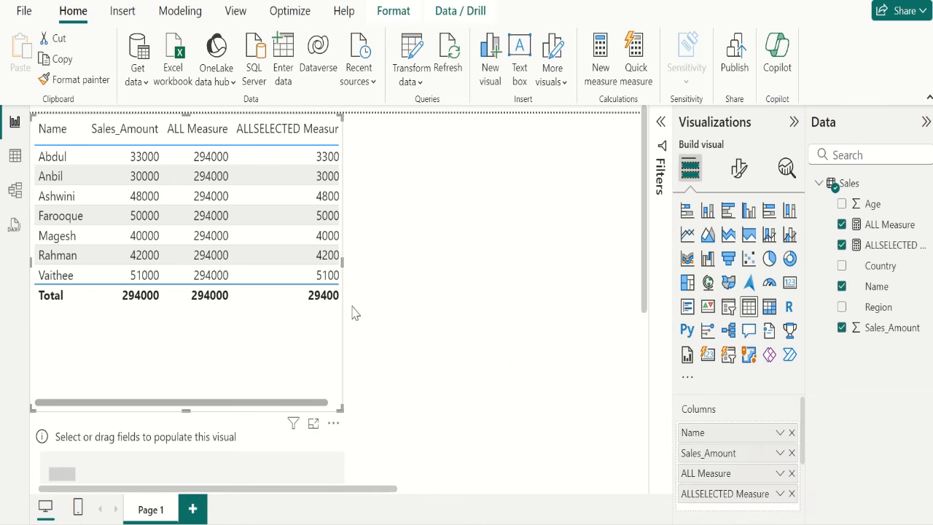
{"action": "left_click_drag", "start_coordinate": [342, 262], "coordinate": [369, 270]}
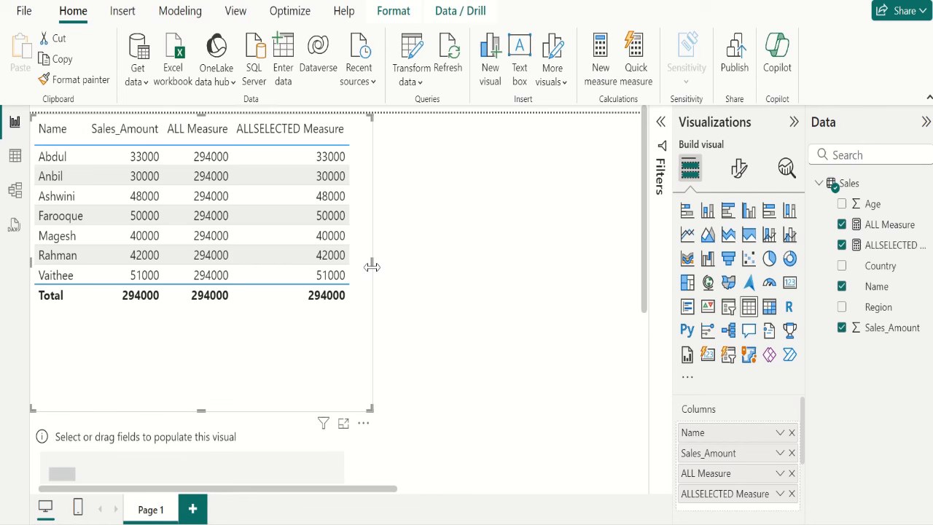
{"action": "left_click", "coordinate": [425, 267]}
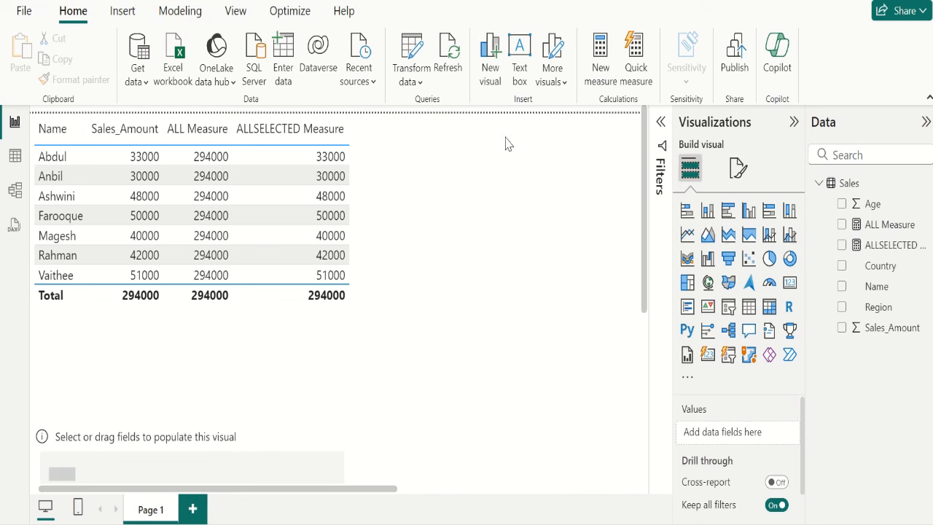
Create a new measure from the CALCULATE(SUM(Sales[Sales_Amount]),ALL(Sales)) formula and name it ALLEXCEPT Measure.
{"action": "left_click", "coordinate": [602, 73]}
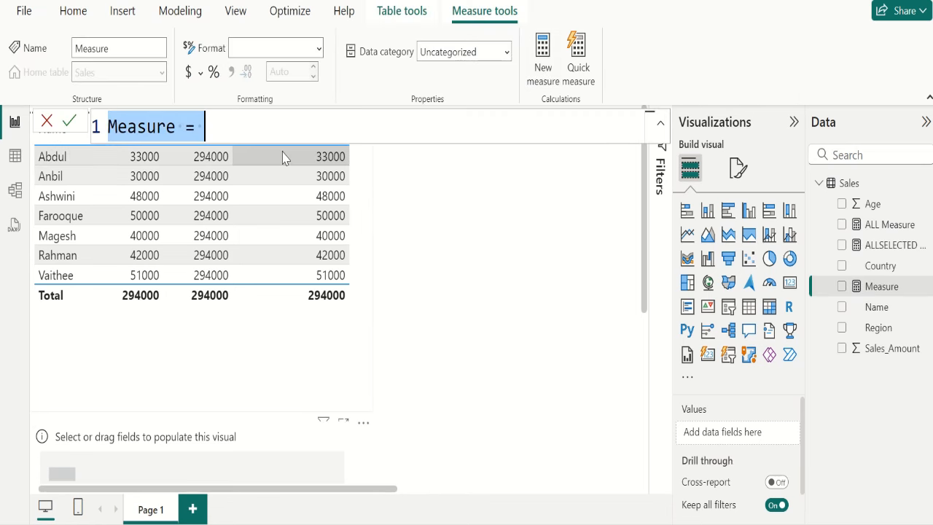
{"action": "type", "text": "ALL Measure = CALCULATE(SUM(Sales[Sales_Amount]),ALL(Sales))"}
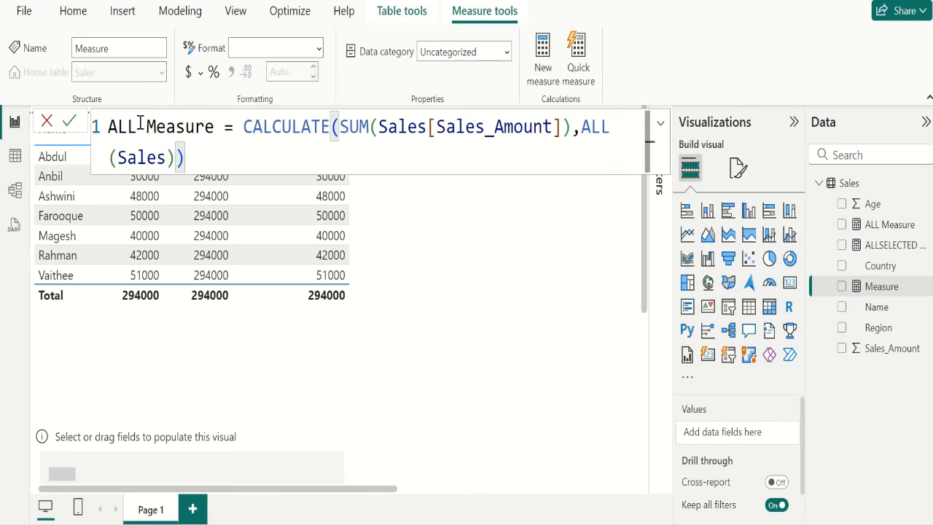
{"action": "left_click", "coordinate": [138, 125]}
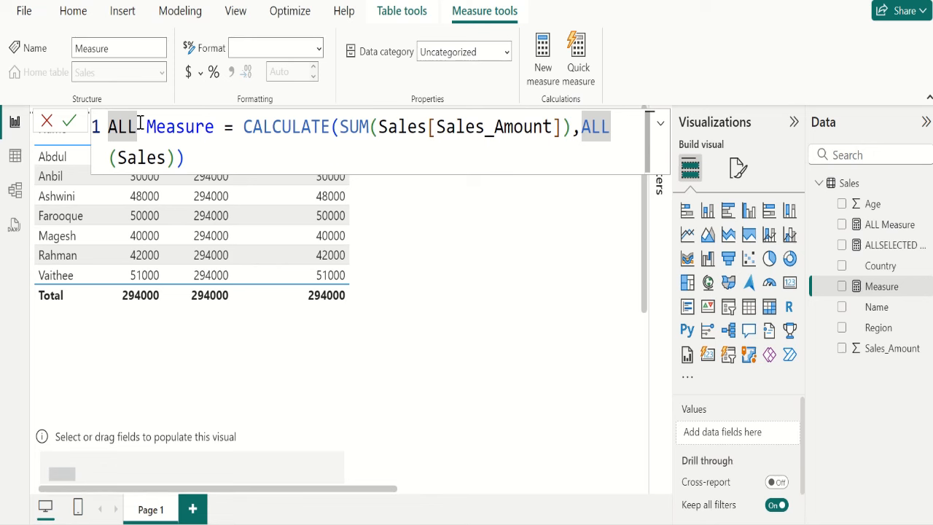
{"action": "type", "text": "EXCEPT"}
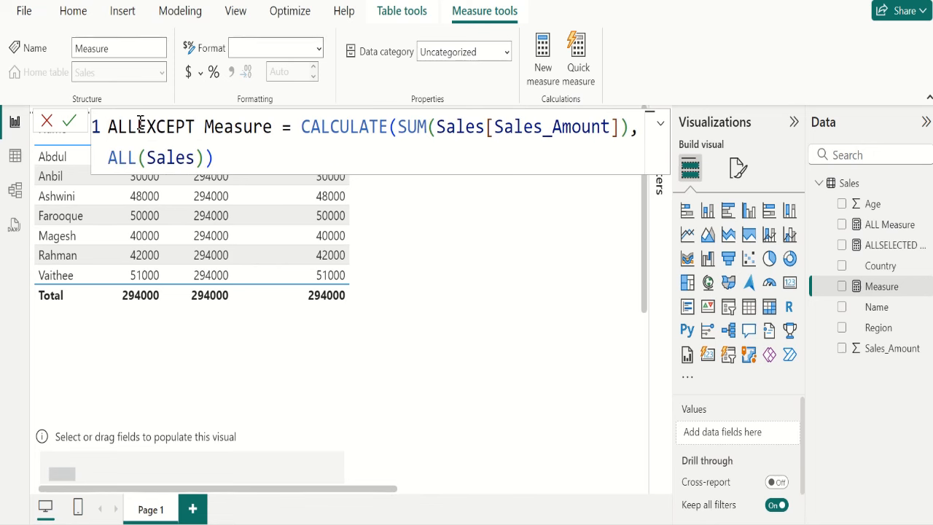
Replace the ALL function in the new measure's formula with ALLEXCEPT.
{"action": "key", "text": "Right"}
{"action": "key", "text": "Down"}
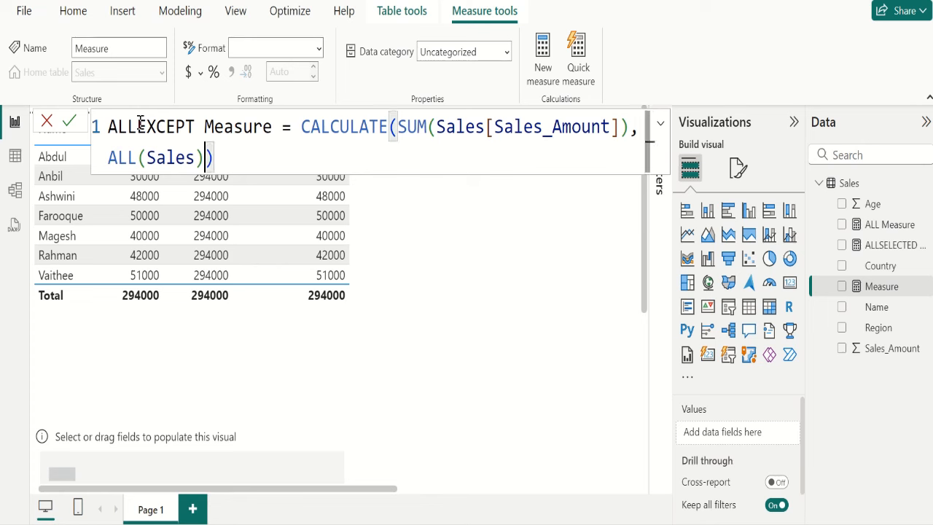
{"action": "key", "text": "Left"}
{"action": "key", "text": "Left"}
{"action": "key", "text": "Left"}
{"action": "key", "text": "Left"}
{"action": "key", "text": "Left"}
{"action": "key", "text": "Left"}
{"action": "key", "text": "Left"}
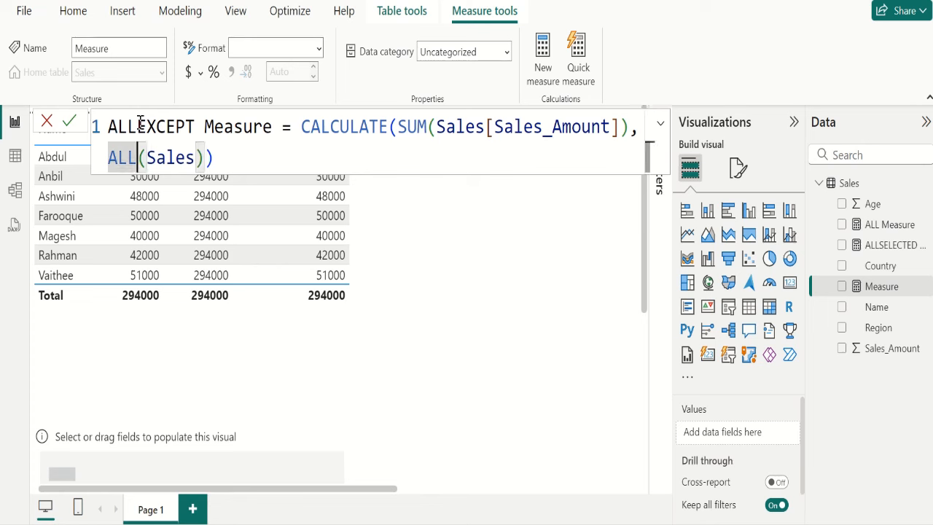
{"action": "type", "text": "e"}
{"action": "key", "text": "Tab"}
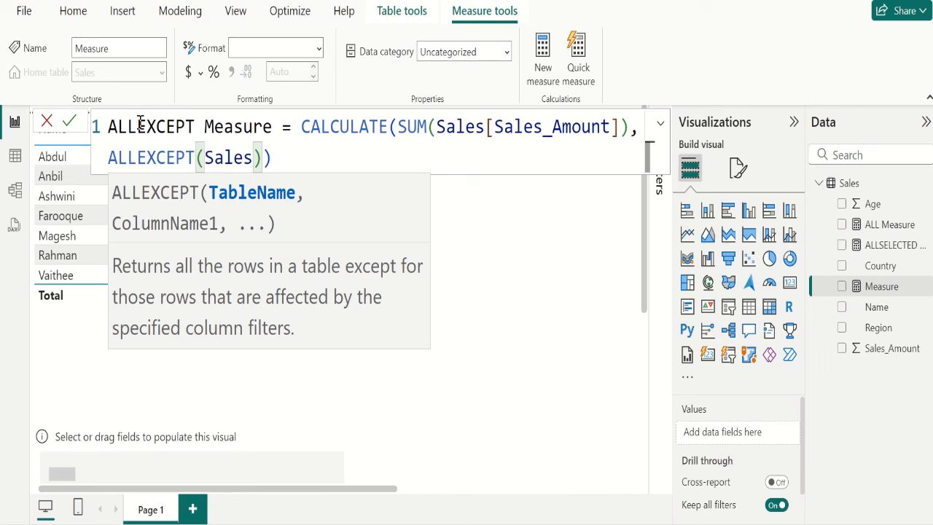
Add Sales[Region] as the column argument of ALLEXCEPT after the Sales table and commit the measure.
{"action": "key", "text": "Right"}
{"action": "key", "text": "Right"}
{"action": "key", "text": "Right"}
{"action": "key", "text": "Right"}
{"action": "key", "text": "Right"}
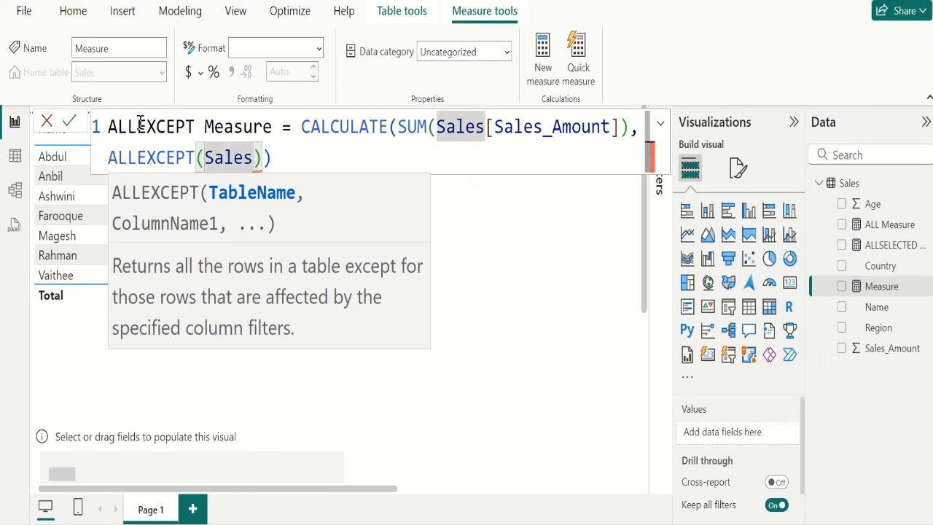
{"action": "type", "text": ","}
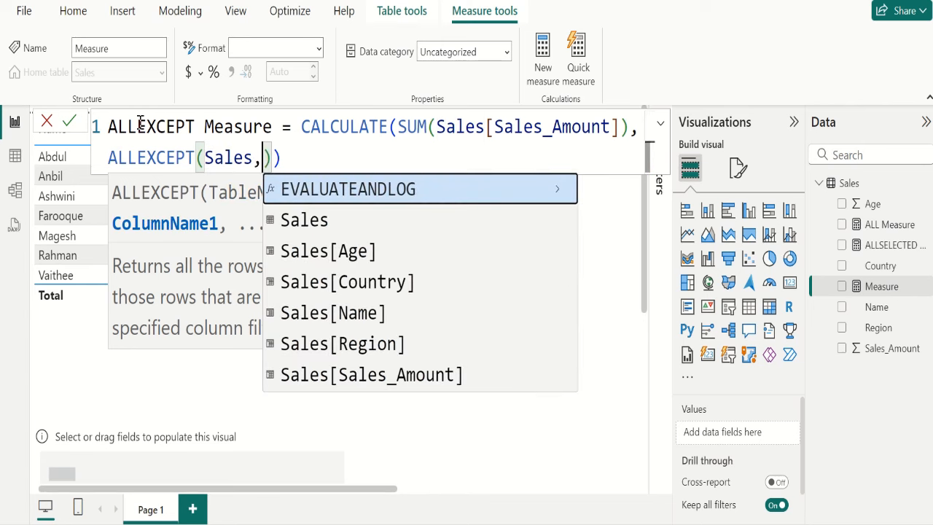
{"action": "type", "text": "regio"}
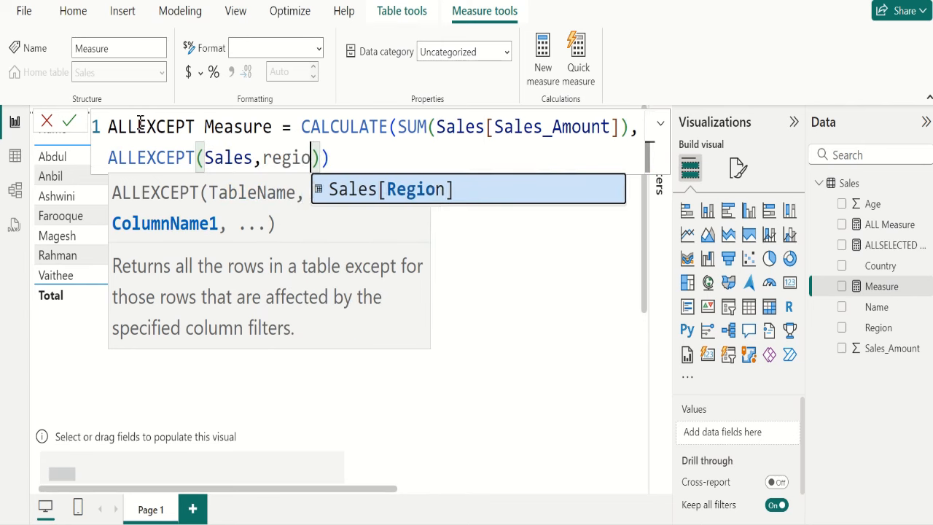
{"action": "key", "text": "Tab"}
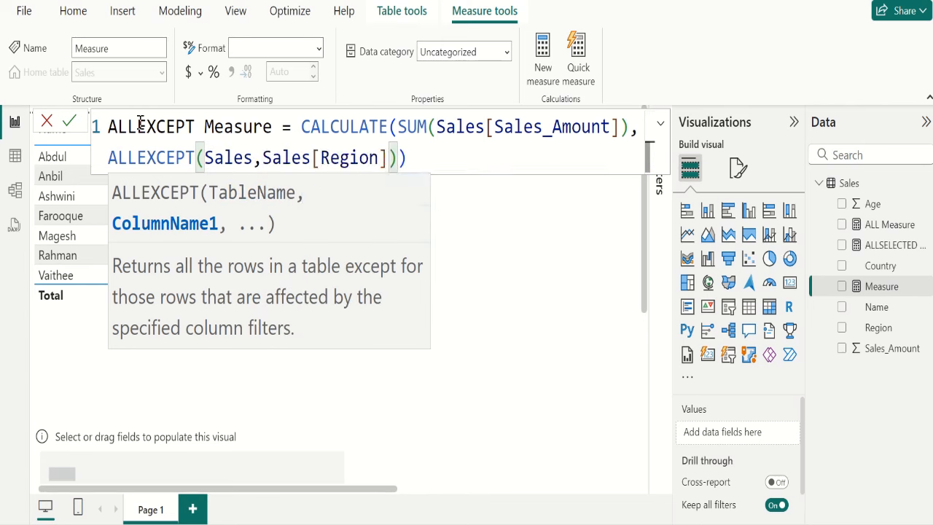
{"action": "key", "text": "Right"}
{"action": "key", "text": "Right"}
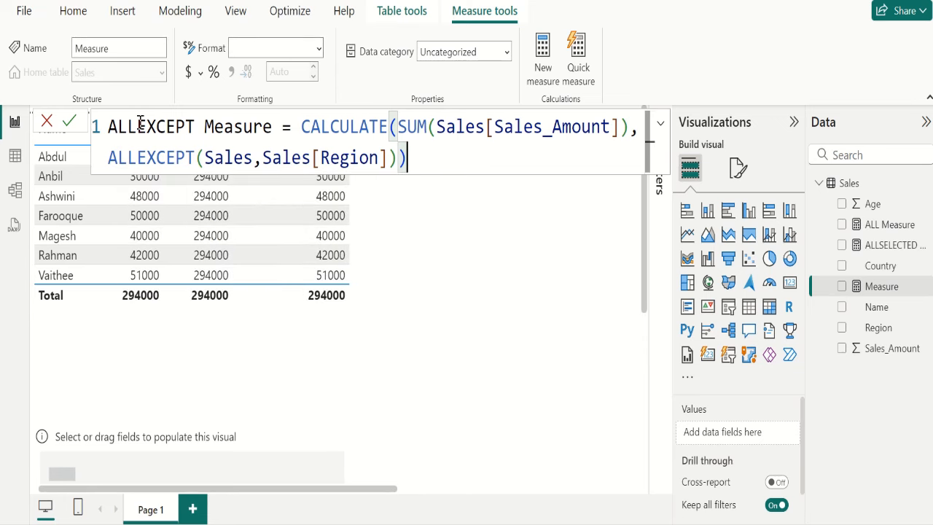
{"action": "left_click", "coordinate": [69, 123]}
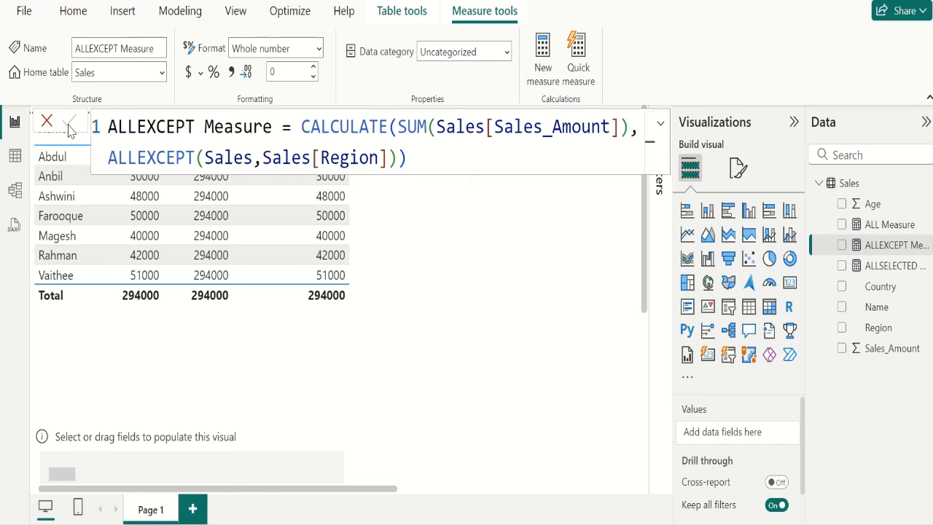
{"action": "left_click", "coordinate": [515, 281]}
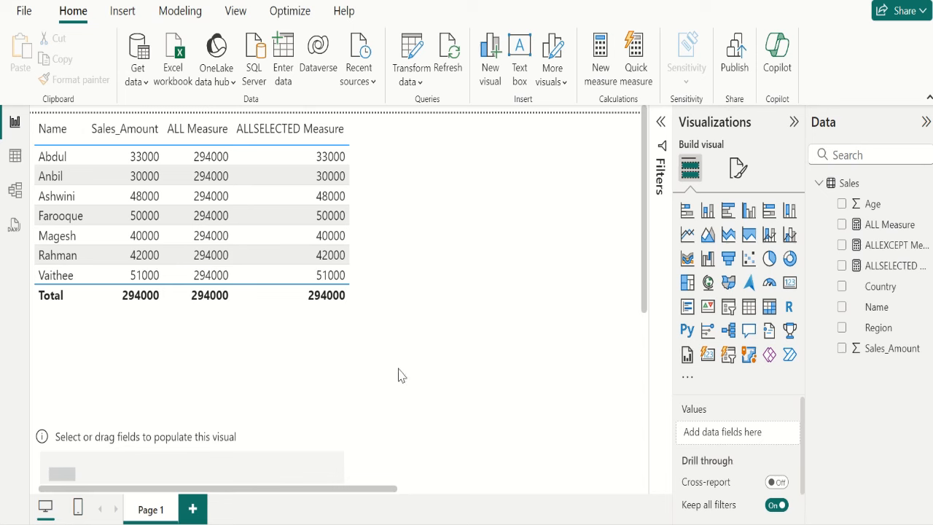
Add ALLEXCEPT Measure as the last table column and Region after Name, widening the table to fit.
{"action": "left_click", "coordinate": [349, 387]}
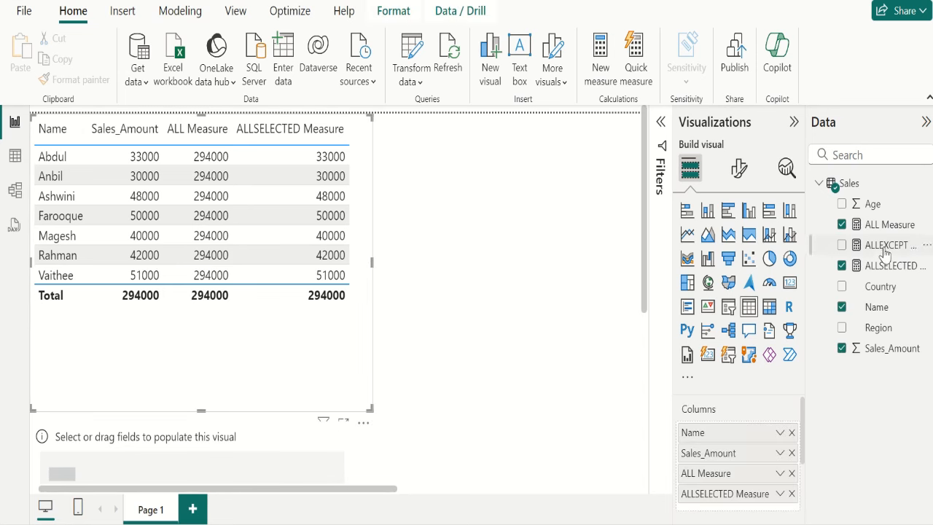
{"action": "left_click_drag", "start_coordinate": [886, 252], "coordinate": [740, 504]}
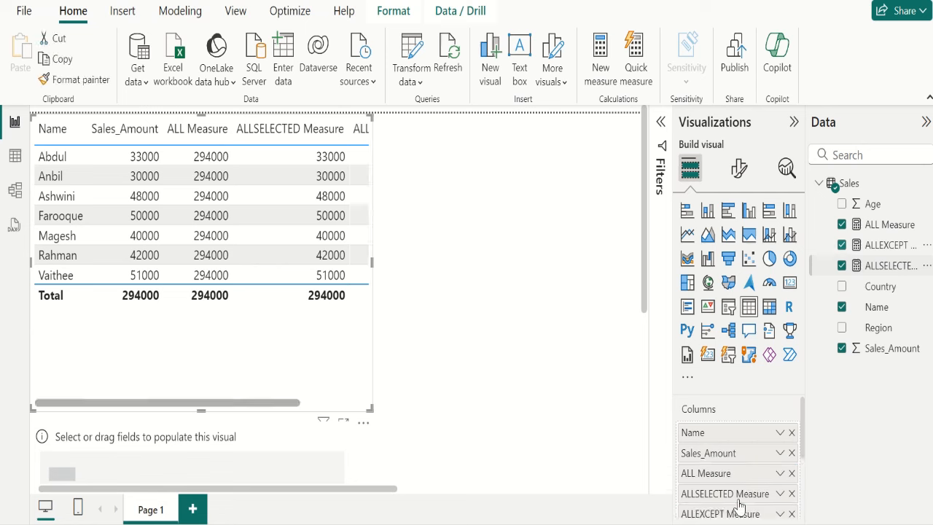
{"action": "left_click", "coordinate": [374, 268]}
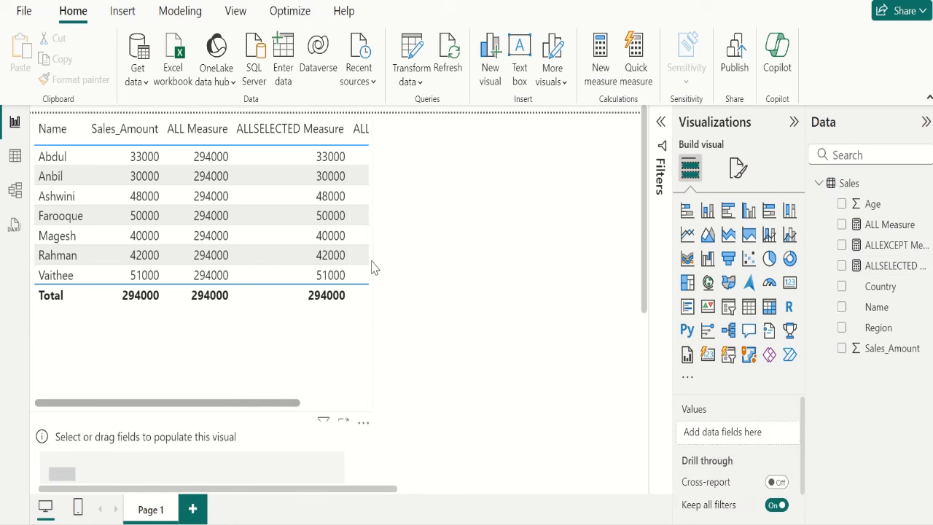
{"action": "left_click", "coordinate": [362, 325]}
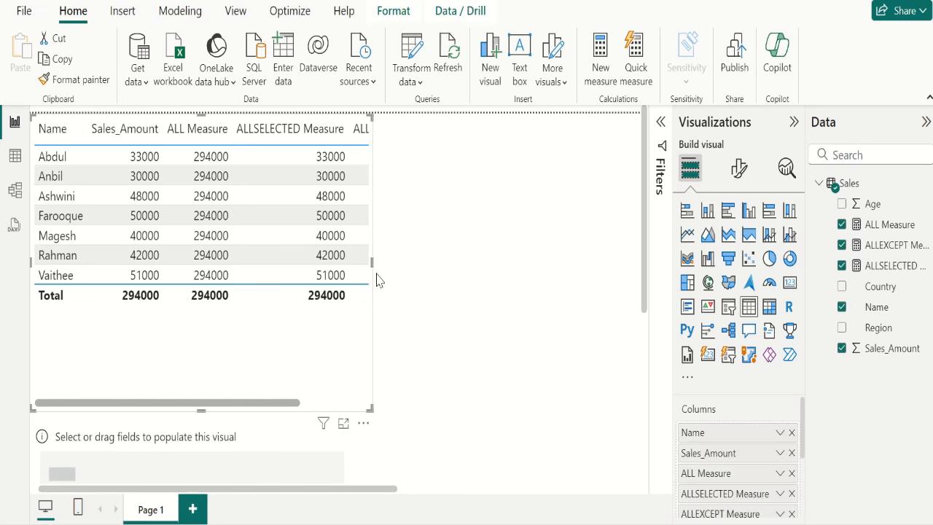
{"action": "left_click_drag", "start_coordinate": [373, 265], "coordinate": [522, 306]}
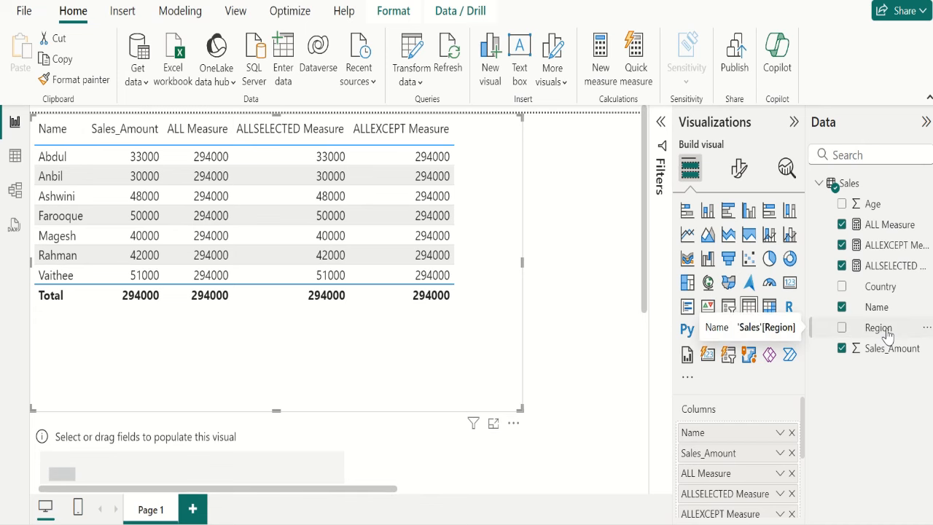
{"action": "left_click_drag", "start_coordinate": [887, 334], "coordinate": [760, 453]}
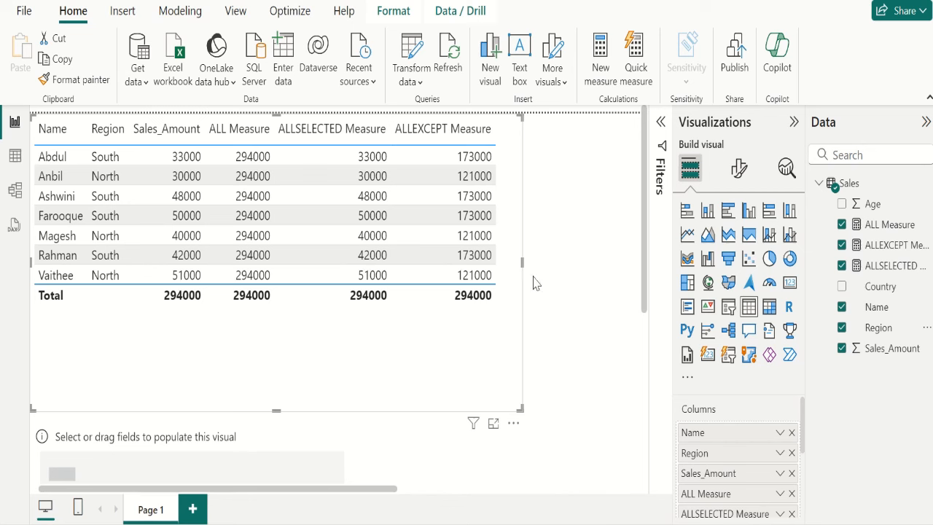
Add Sales[Country] as a second column argument of ALLEXCEPT in ALLEXCEPT Measure and commit the formula.
{"action": "left_click", "coordinate": [886, 246]}
{"action": "left_click", "coordinate": [398, 156]}
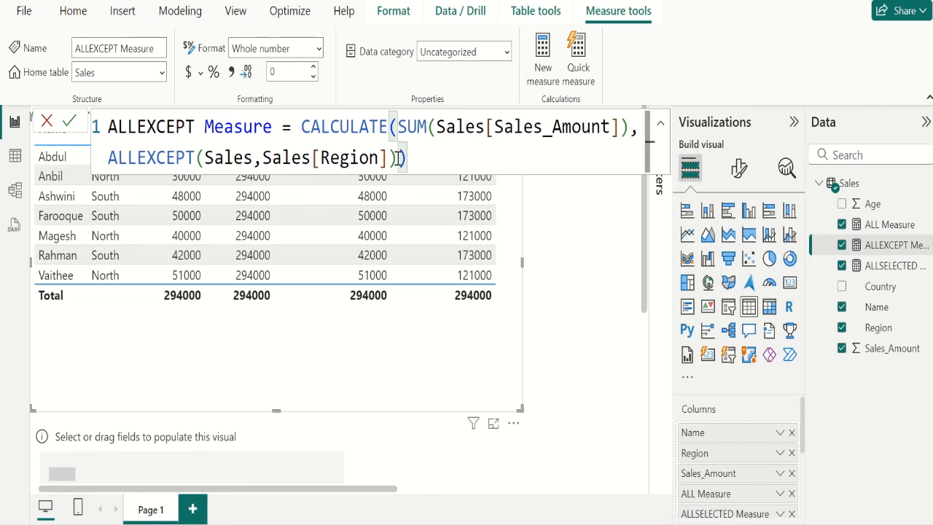
{"action": "key", "text": "Left"}
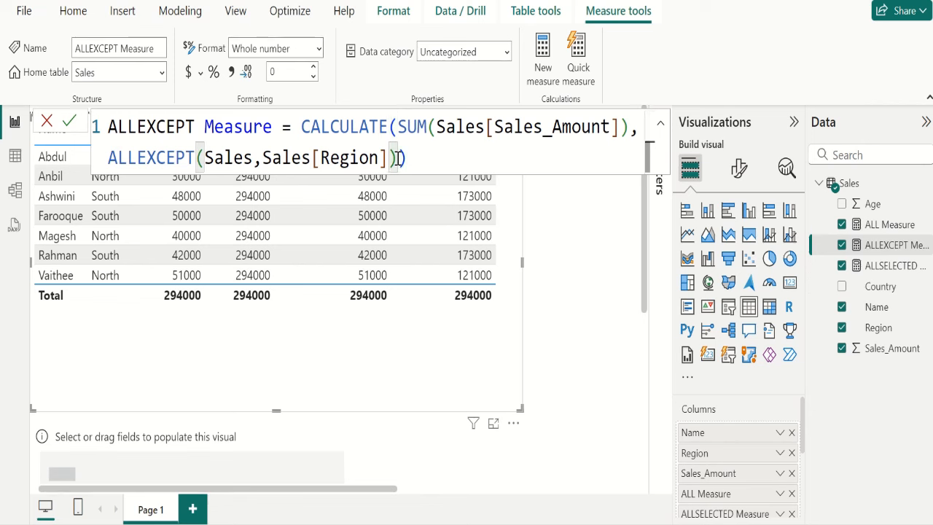
{"action": "type", "text": ","}
{"action": "key", "text": "Down"}
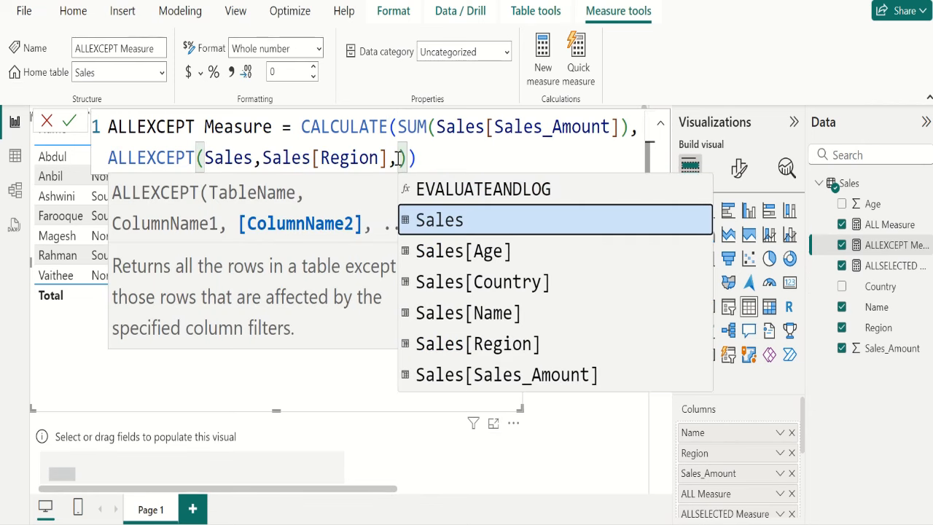
{"action": "key", "text": "Down"}
{"action": "key", "text": "Down"}
{"action": "key", "text": "Tab"}
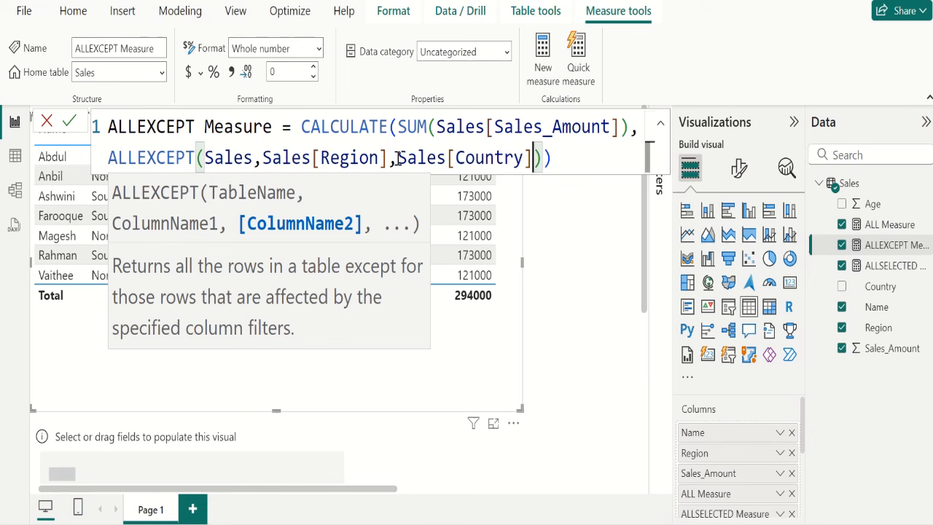
{"action": "left_click", "coordinate": [68, 128]}
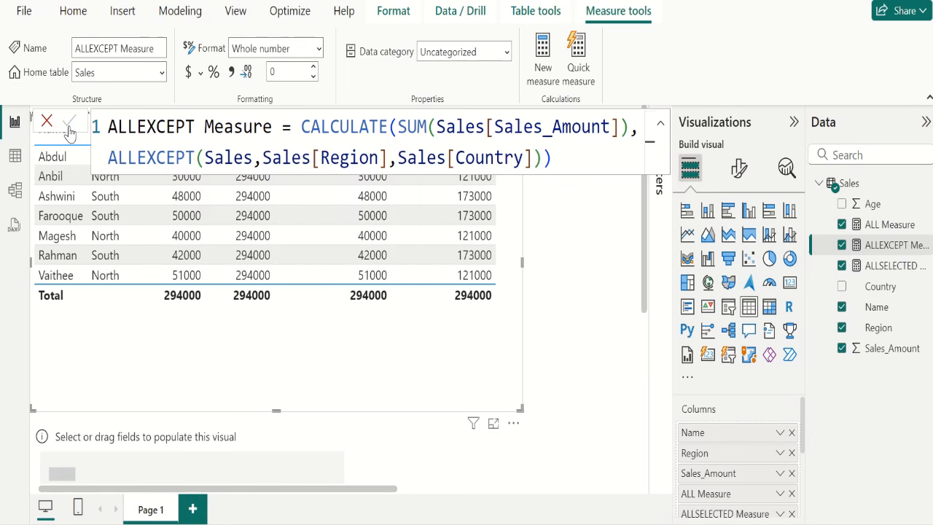
{"action": "left_click", "coordinate": [552, 297]}
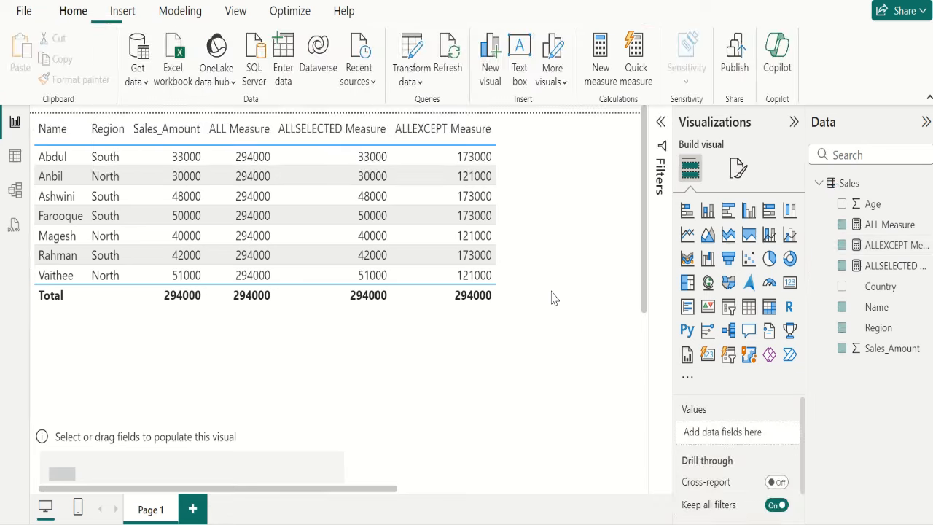
Insert Country after Region in the table visual and widen the table to fit all columns.
{"action": "left_click", "coordinate": [479, 363]}
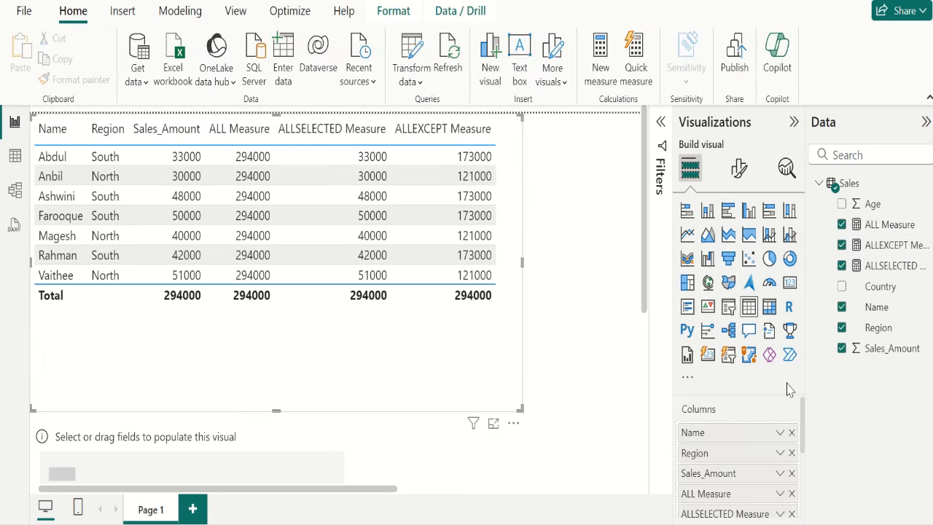
{"action": "left_click_drag", "start_coordinate": [888, 297], "coordinate": [749, 473]}
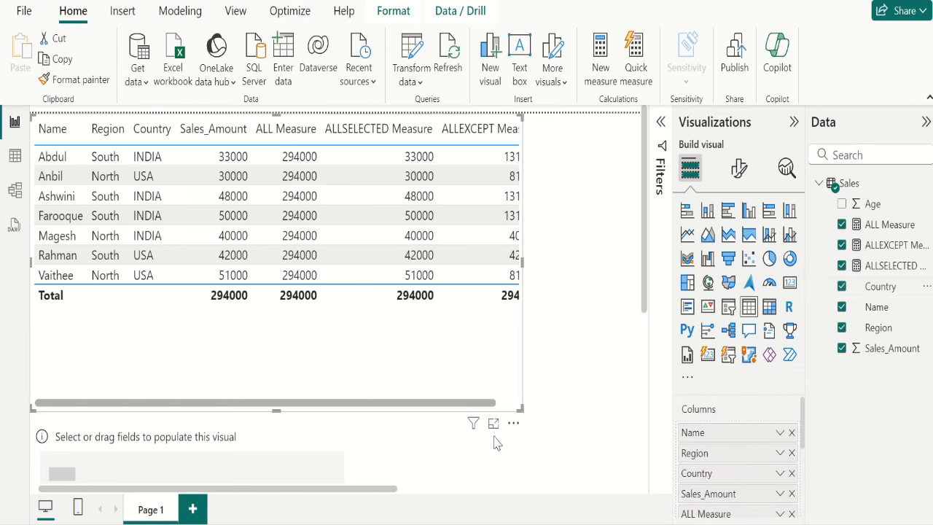
{"action": "left_click_drag", "start_coordinate": [521, 259], "coordinate": [598, 281]}
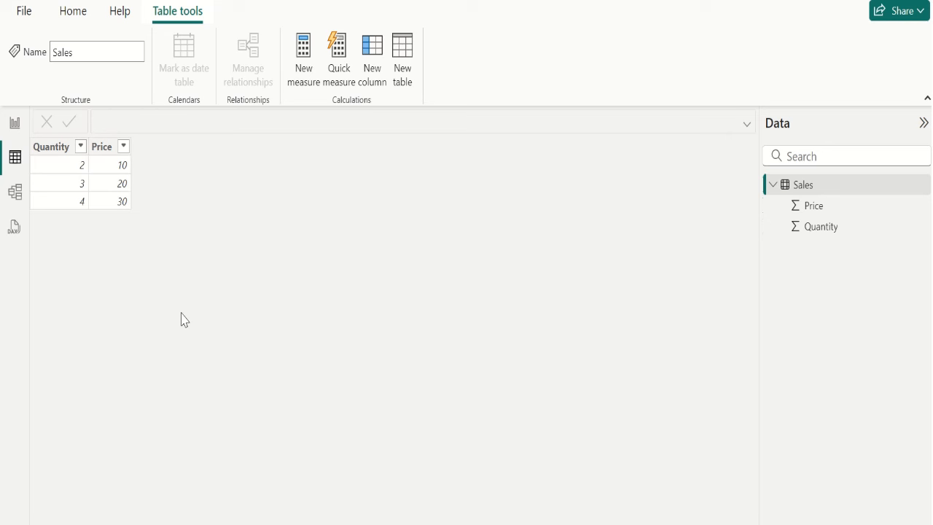
Check the Quantity and Price columns and start a new calculated column in the Sales table.
{"action": "left_click", "coordinate": [56, 150]}
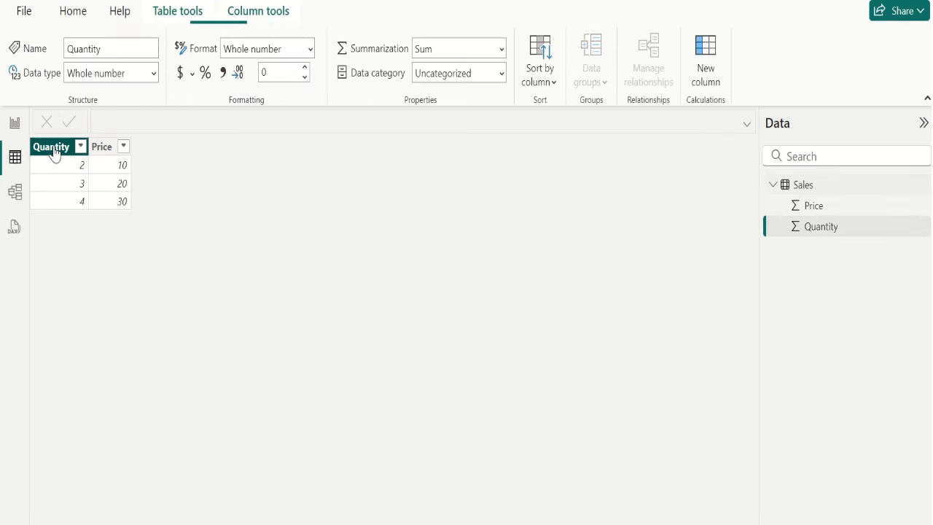
{"action": "left_click", "coordinate": [106, 151]}
{"action": "left_click", "coordinate": [812, 188]}
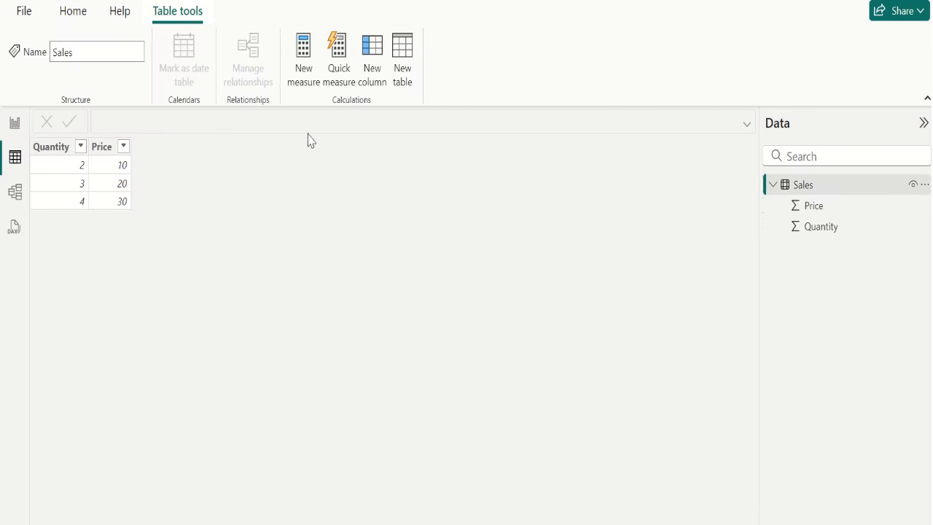
{"action": "left_click", "coordinate": [373, 73]}
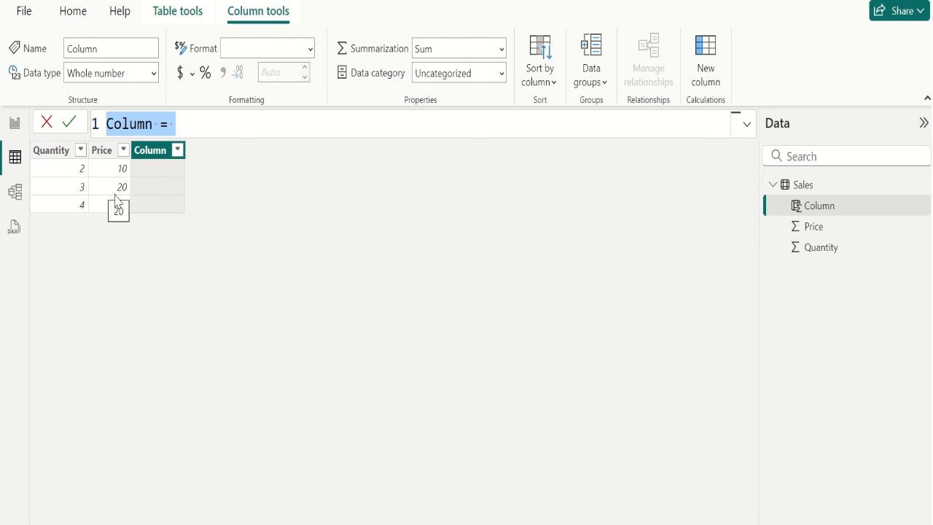
Name the new calculated column Maximum in its formula, keeping the equals sign.
{"action": "double_click", "coordinate": [130, 124]}
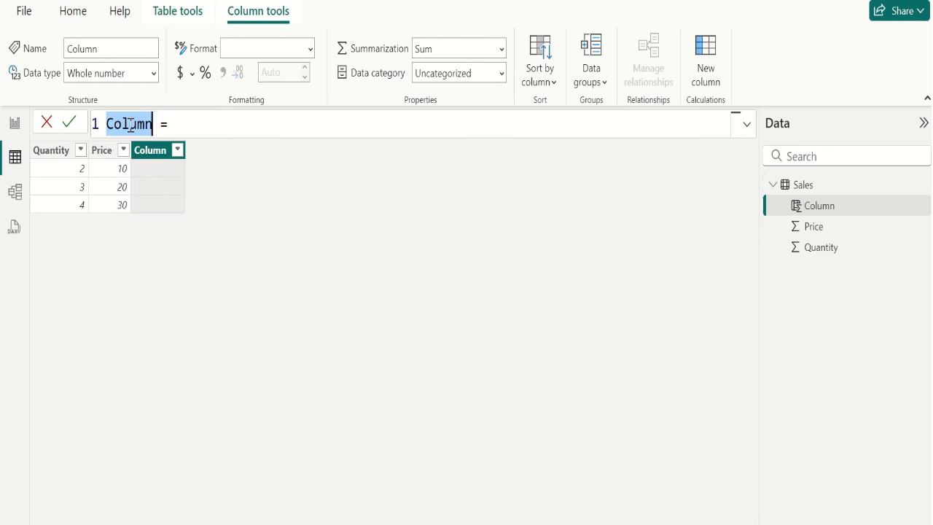
{"action": "type", "text": "Maximum"}
{"action": "key", "text": "Right"}
{"action": "key", "text": "Right"}
{"action": "key", "text": "Right"}
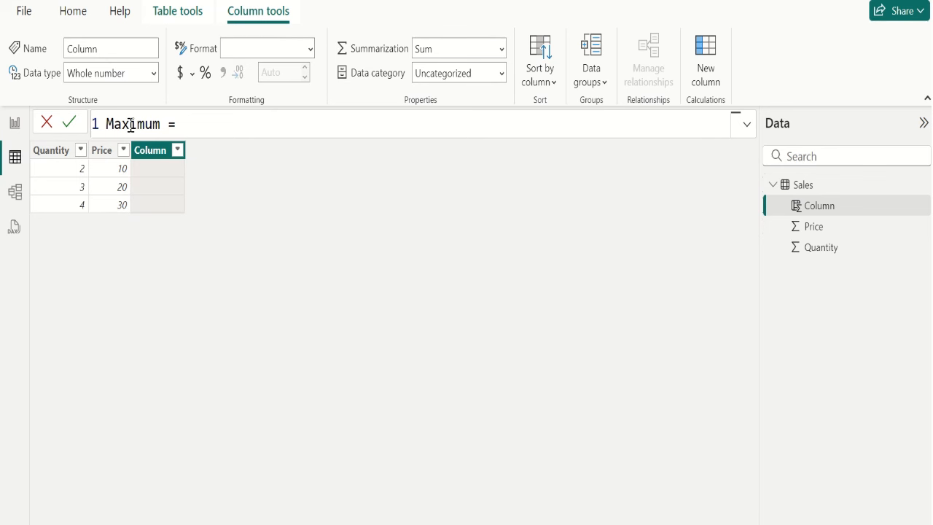
Begin the Maximum formula with the MAXX function, using the Sales table as its first argument.
{"action": "type", "text": "max"}
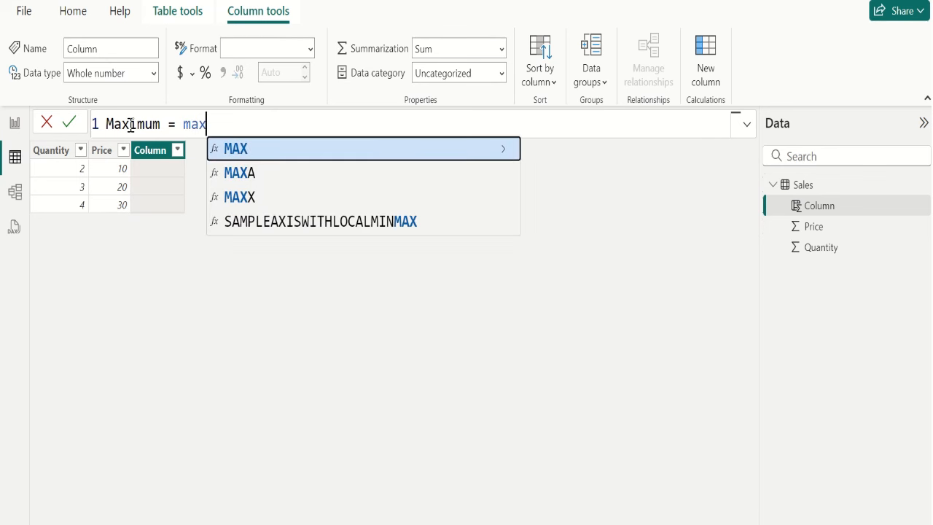
{"action": "key", "text": "Down"}
{"action": "key", "text": "Down"}
{"action": "key", "text": "Tab"}
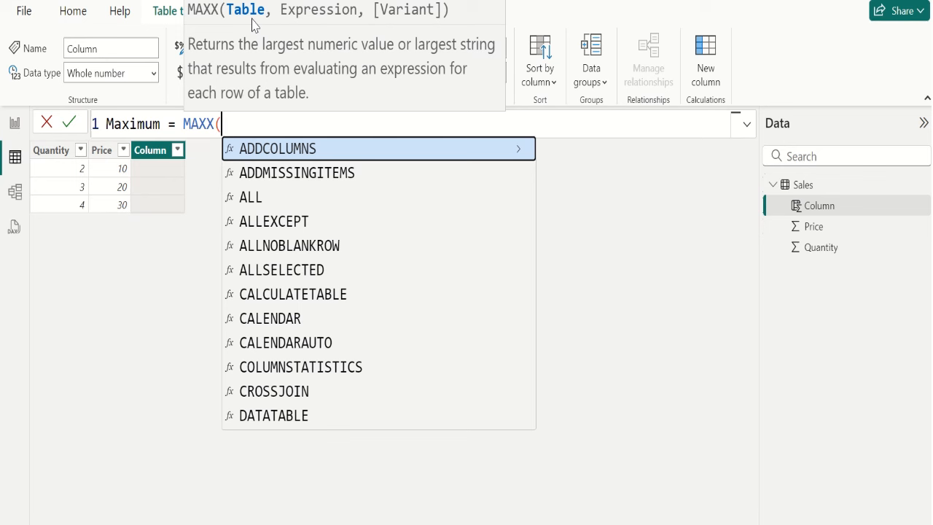
{"action": "type", "text": "sal"}
{"action": "key", "text": "Tab"}
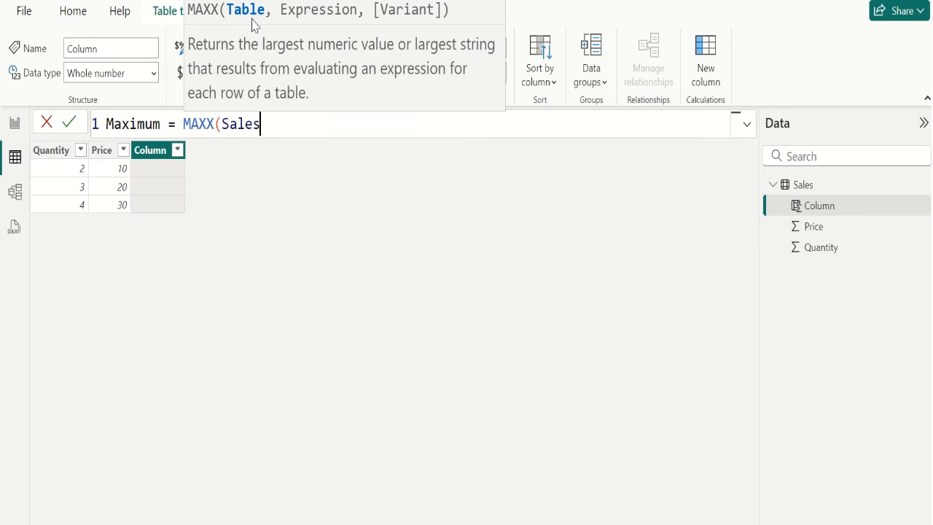
{"action": "type", "text": ","}
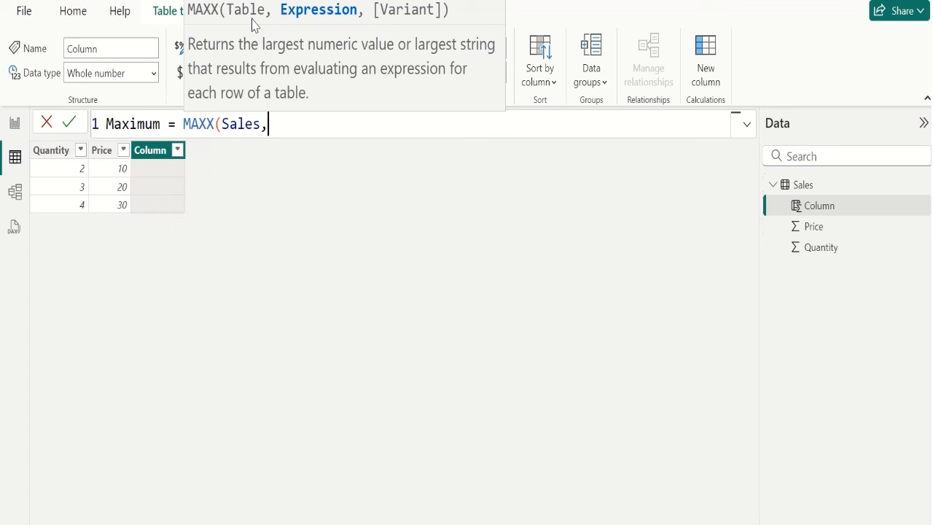
Complete the MAXX expression as Sales[Quantity] * Sales[Price] and commit the Maximum column formula.
{"action": "type", "text": "qu"}
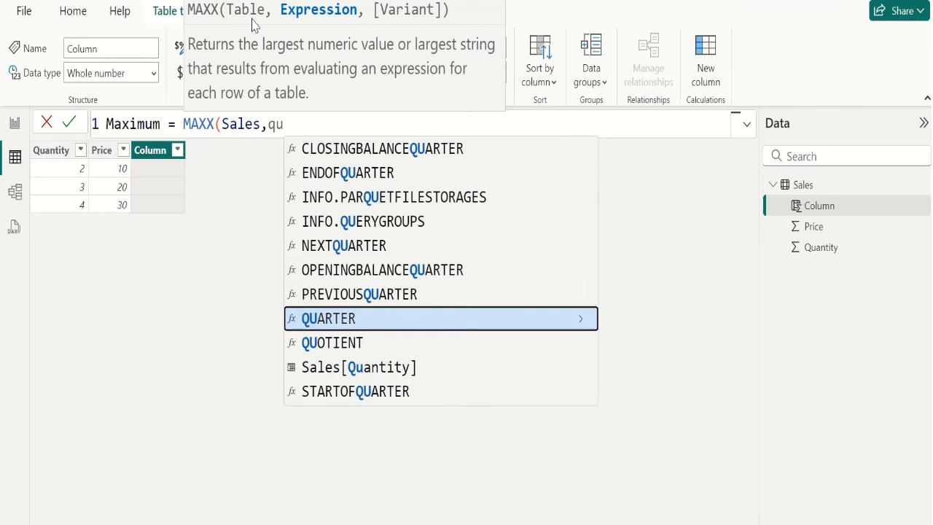
{"action": "key", "text": "Down"}
{"action": "key", "text": "Down"}
{"action": "key", "text": "Tab"}
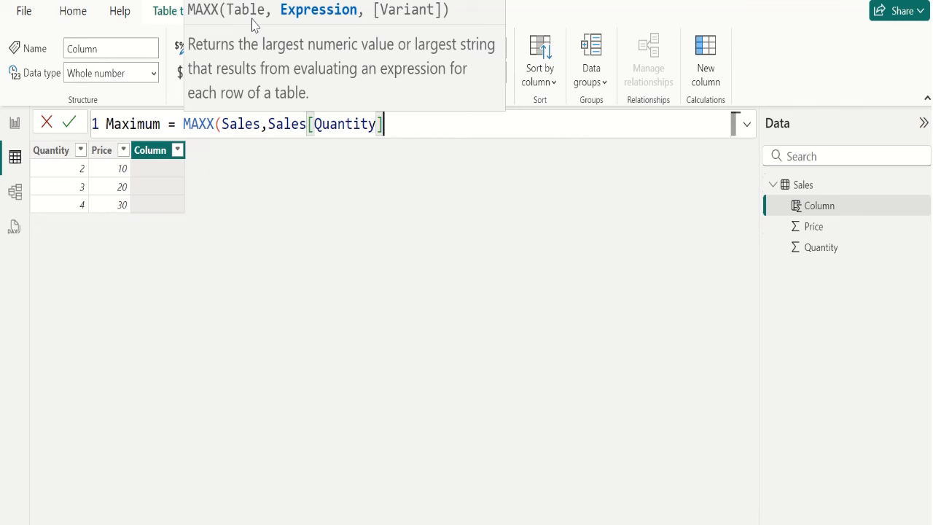
{"action": "type", "text": "*"}
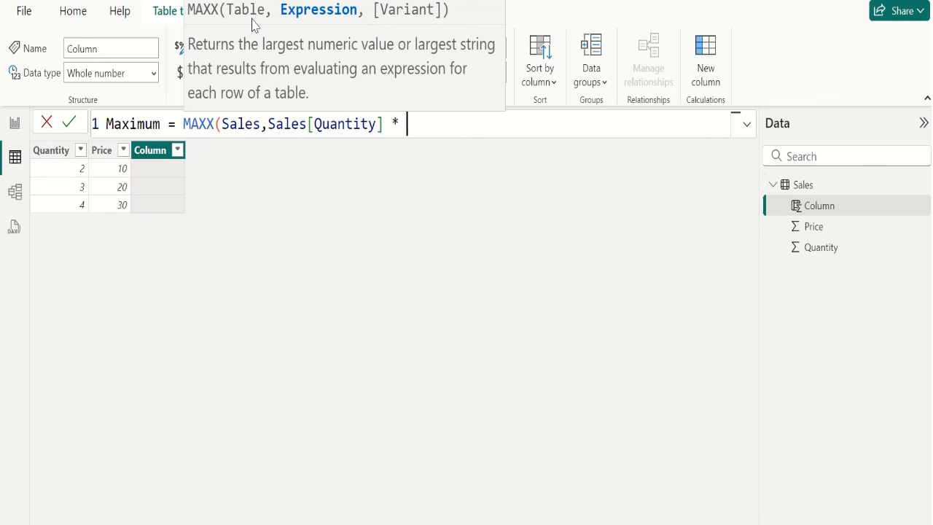
{"action": "type", "text": " pri"}
{"action": "key", "text": "Down"}
{"action": "key", "text": "Down"}
{"action": "key", "text": "Down"}
{"action": "key", "text": "Tab"}
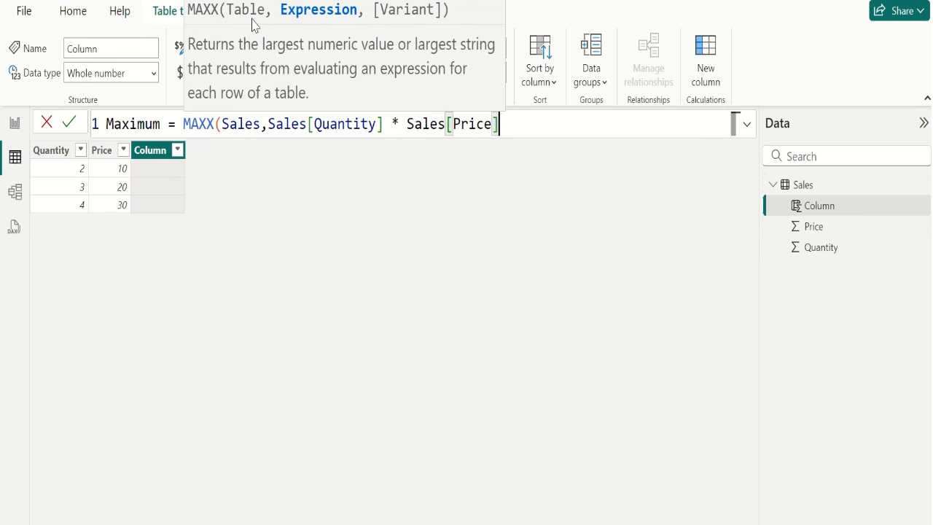
{"action": "type", "text": ")"}
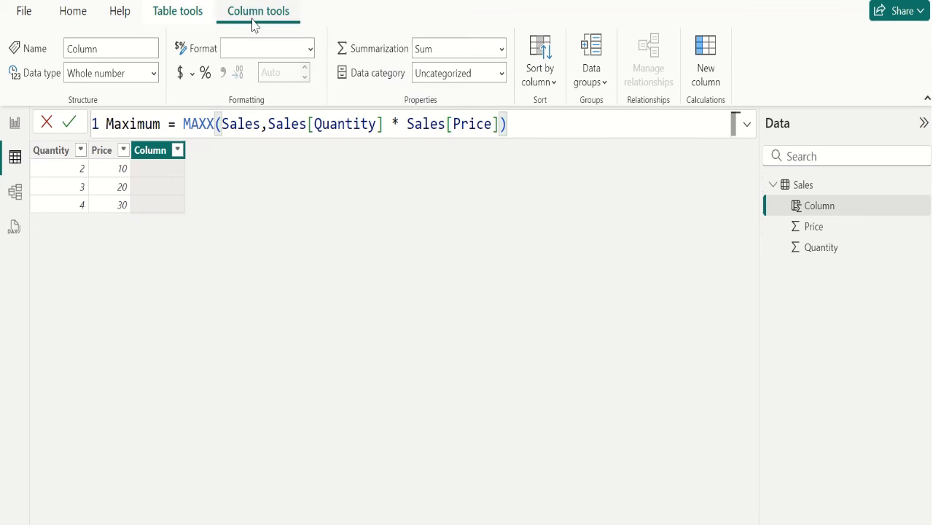
{"action": "left_click", "coordinate": [70, 124]}
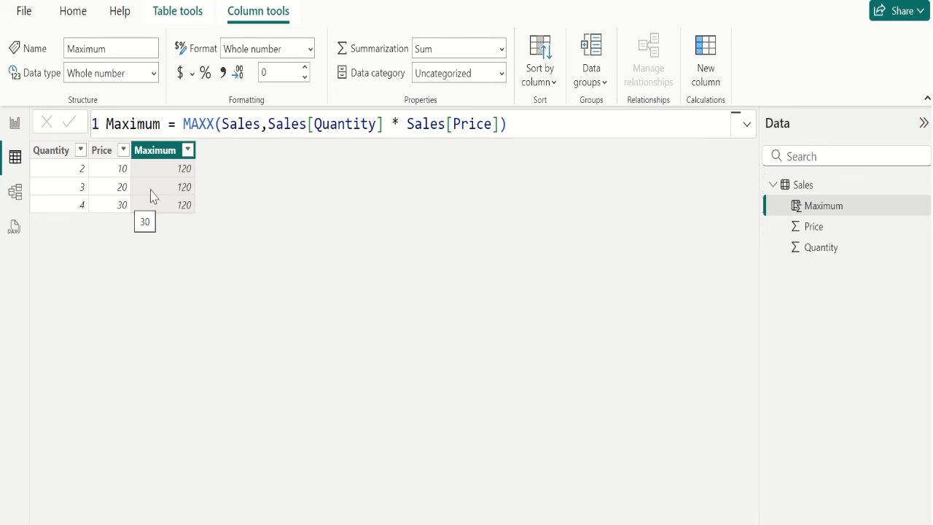
Add another calculated column to the Sales table and name it Minimum in its formula.
{"action": "left_click", "coordinate": [705, 62]}
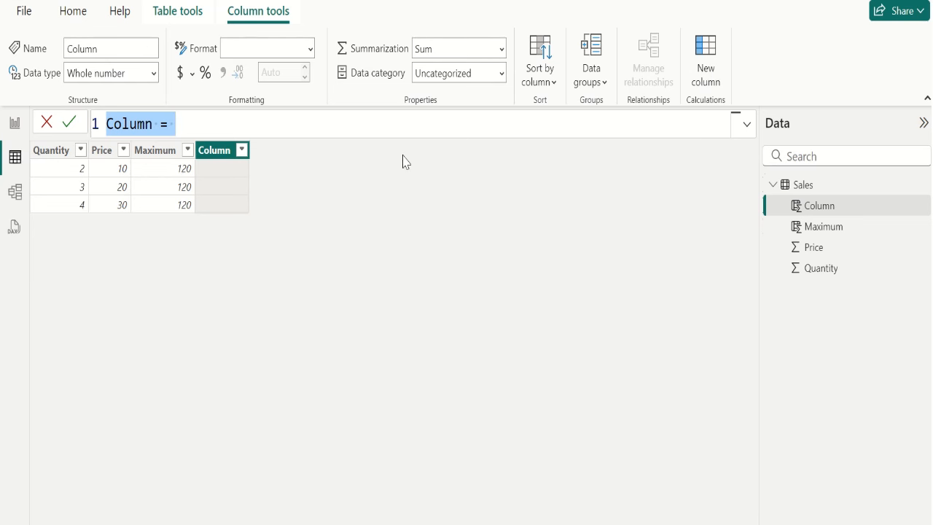
{"action": "double_click", "coordinate": [135, 124]}
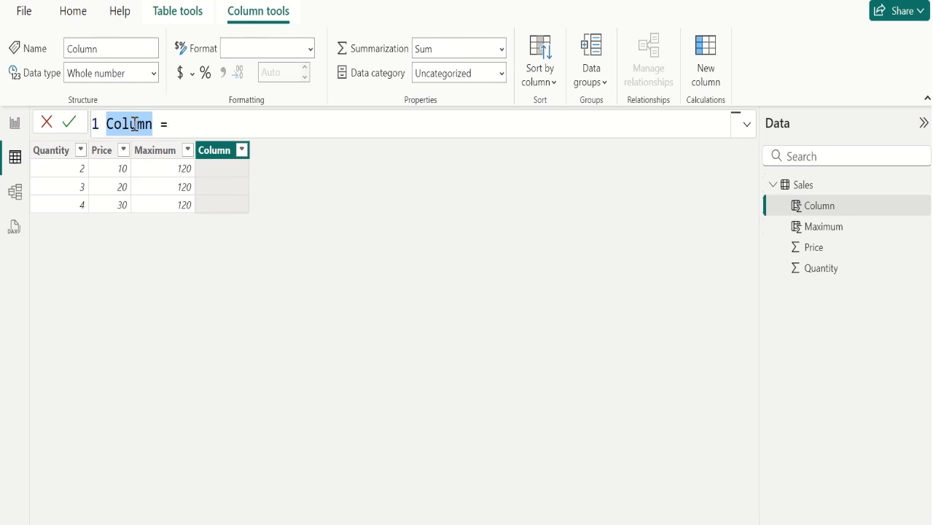
{"action": "type", "text": "Minimu"}
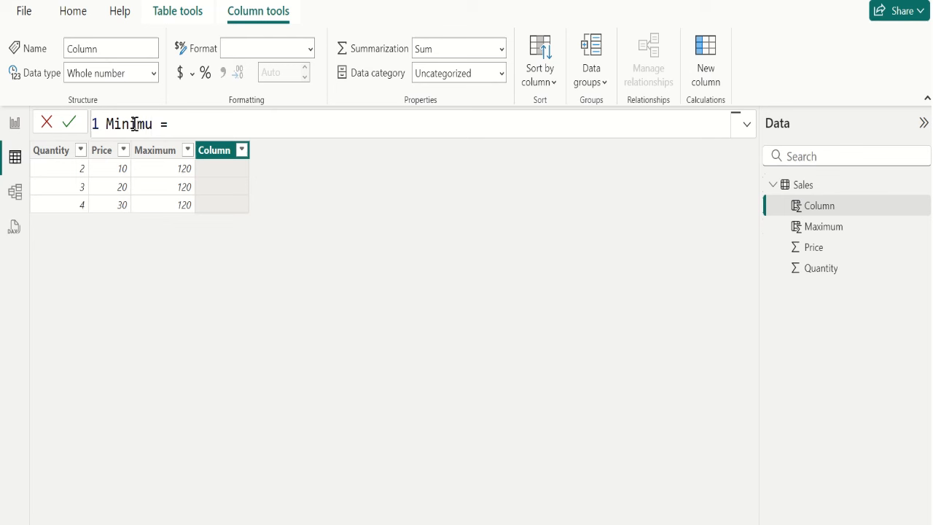
{"action": "type", "text": "m"}
{"action": "key", "text": "Right"}
{"action": "key", "text": "Right"}
{"action": "key", "text": "Right"}
Begin the Minimum formula with the MINX function, using the Sales table as its first argument.
{"action": "type", "text": "min"}
{"action": "key", "text": "Down"}
{"action": "key", "text": "Down"}
{"action": "key", "text": "Down"}
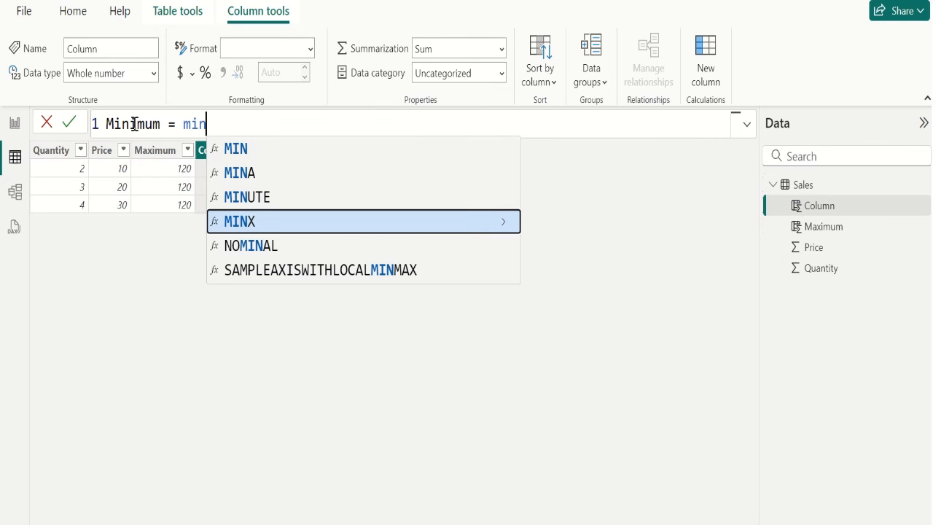
{"action": "key", "text": "Tab"}
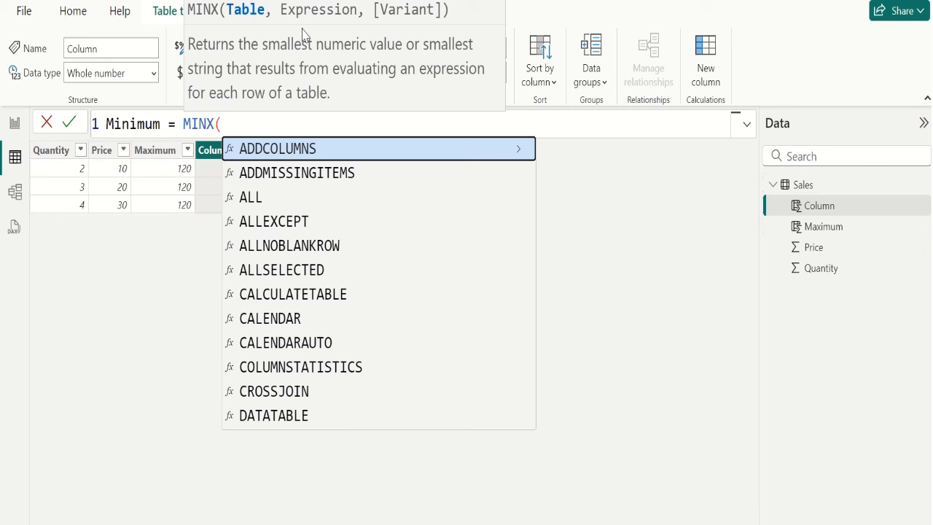
{"action": "type", "text": "sa"}
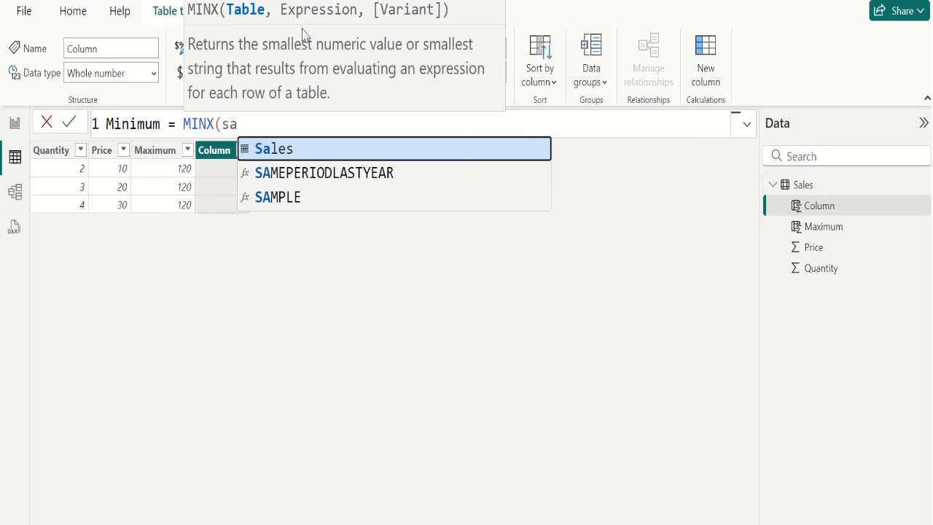
{"action": "key", "text": "Tab"}
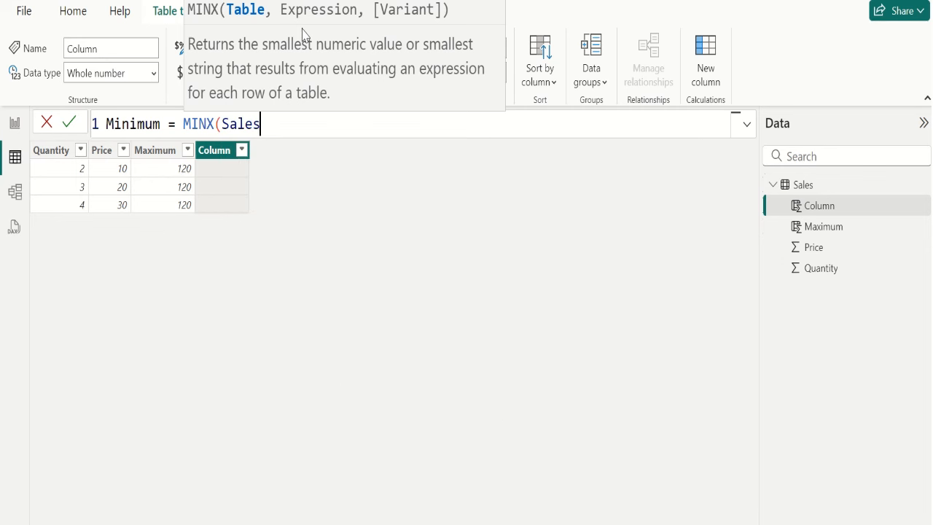
{"action": "type", "text": ","}
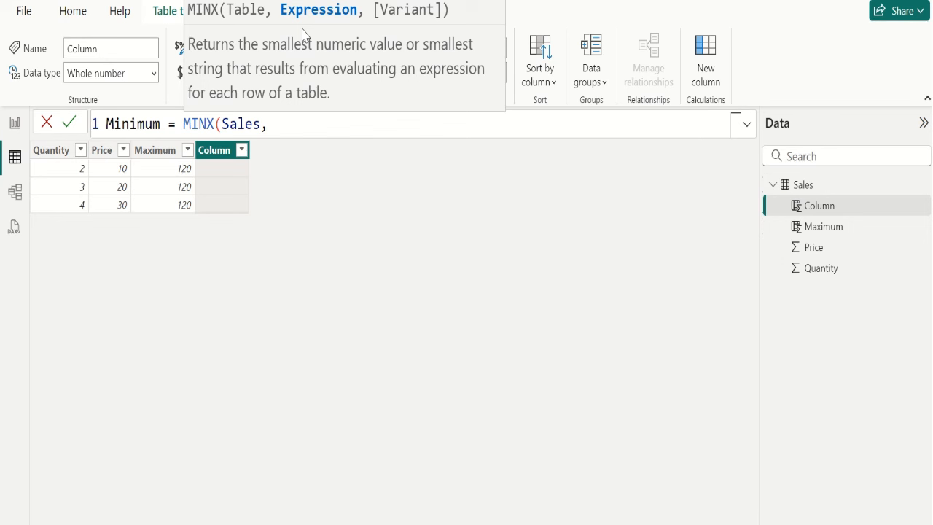
Complete the MINX expression as Sales[Quantity] * Sales[Price] and commit the Minimum column formula.
{"action": "type", "text": "qu"}
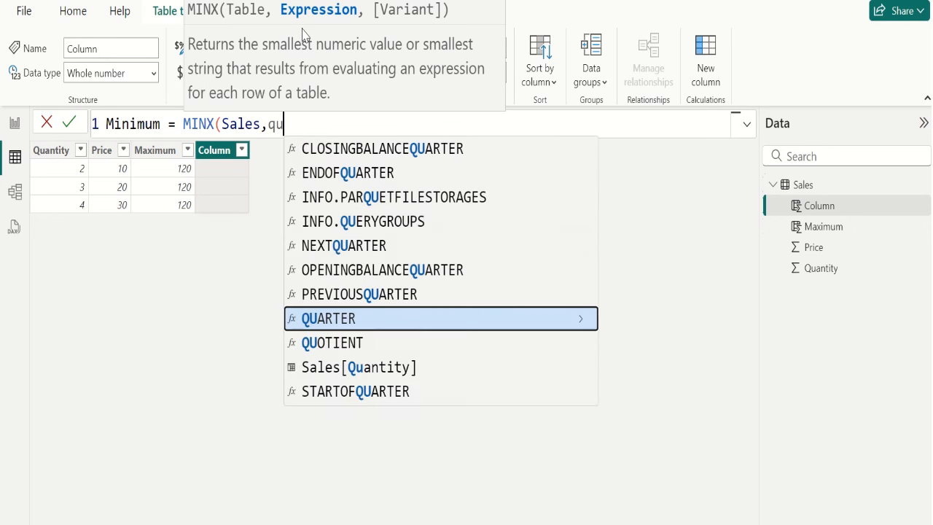
{"action": "key", "text": "Down"}
{"action": "key", "text": "Down"}
{"action": "key", "text": "Tab"}
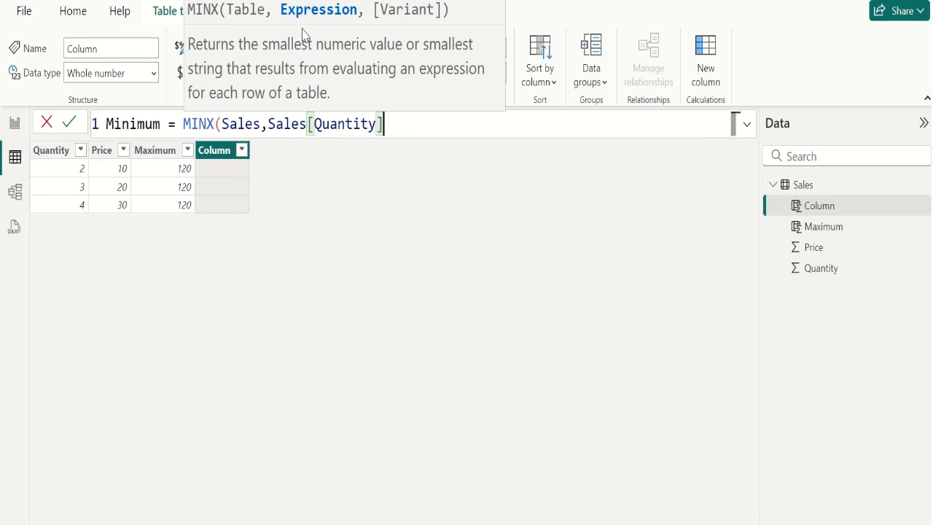
{"action": "type", "text": "* "}
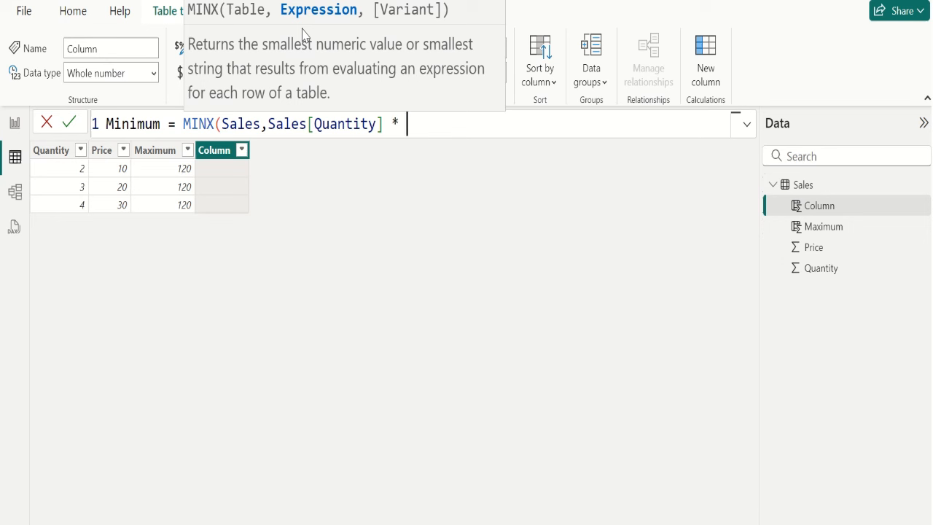
{"action": "type", "text": "price"}
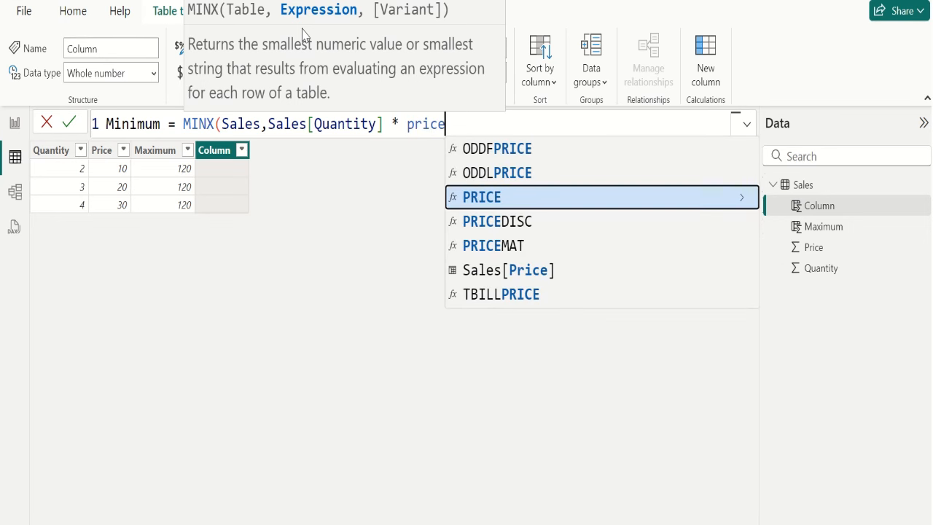
{"action": "key", "text": "Down"}
{"action": "key", "text": "Down"}
{"action": "key", "text": "Down"}
{"action": "key", "text": "Tab"}
{"action": "type", "text": ")"}
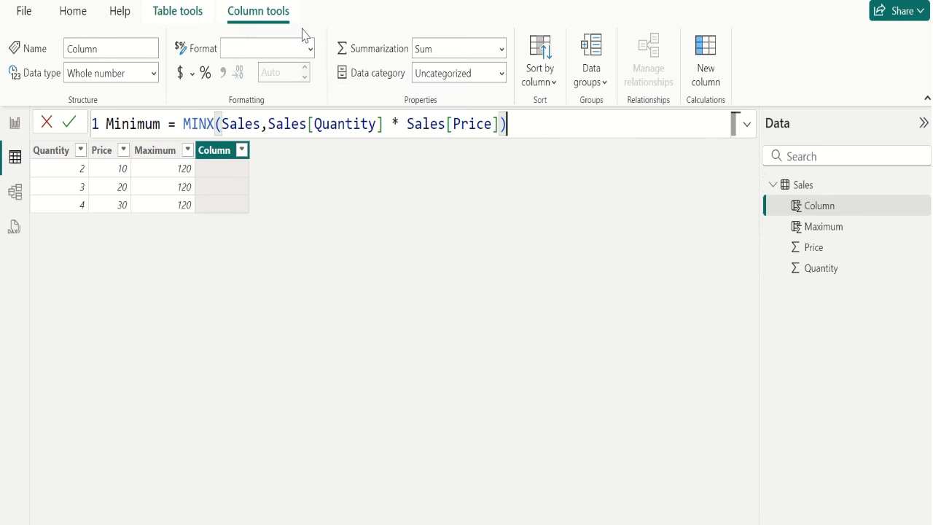
{"action": "left_click", "coordinate": [69, 122]}
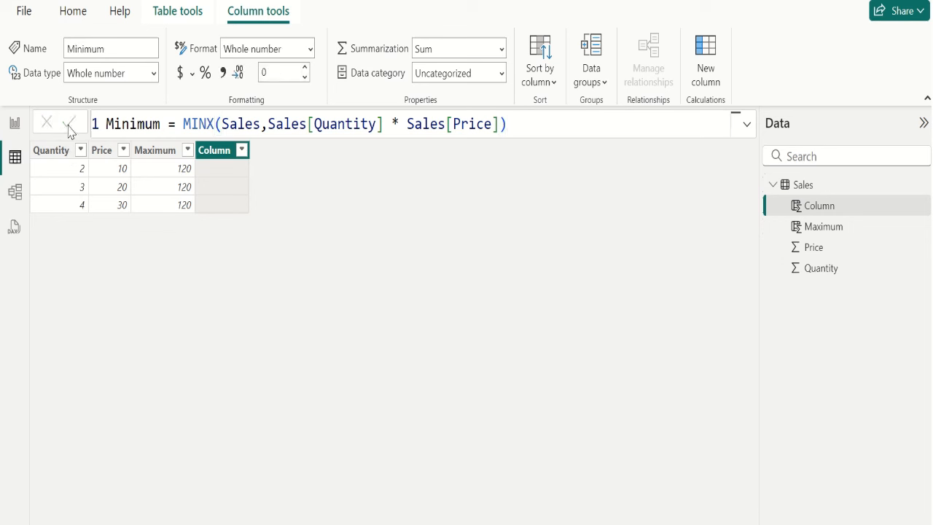
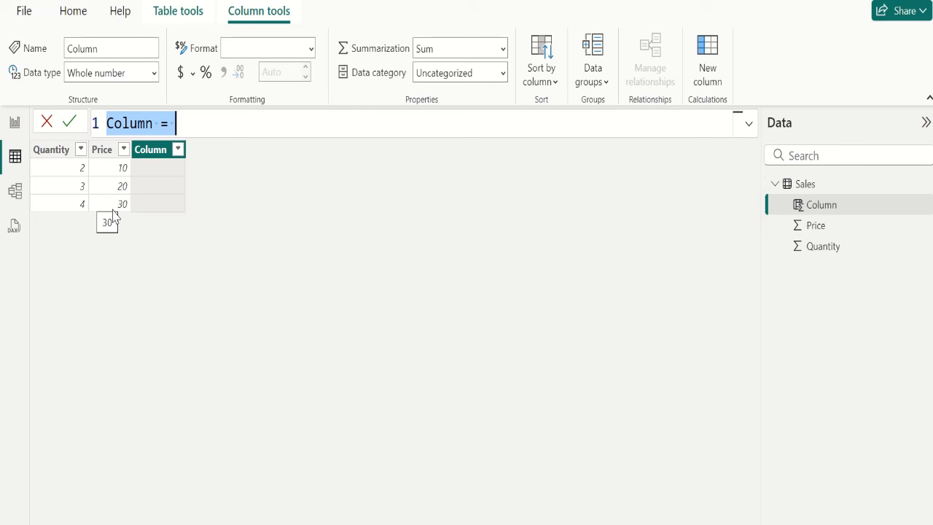
Name the new calculated column Flag in its formula, keeping the equals sign.
{"action": "double_click", "coordinate": [137, 123]}
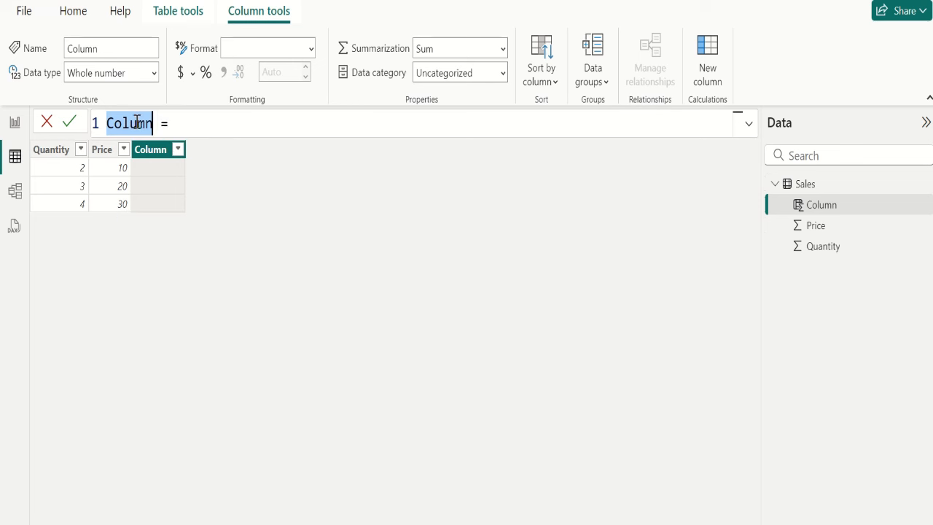
{"action": "type", "text": "Fla"}
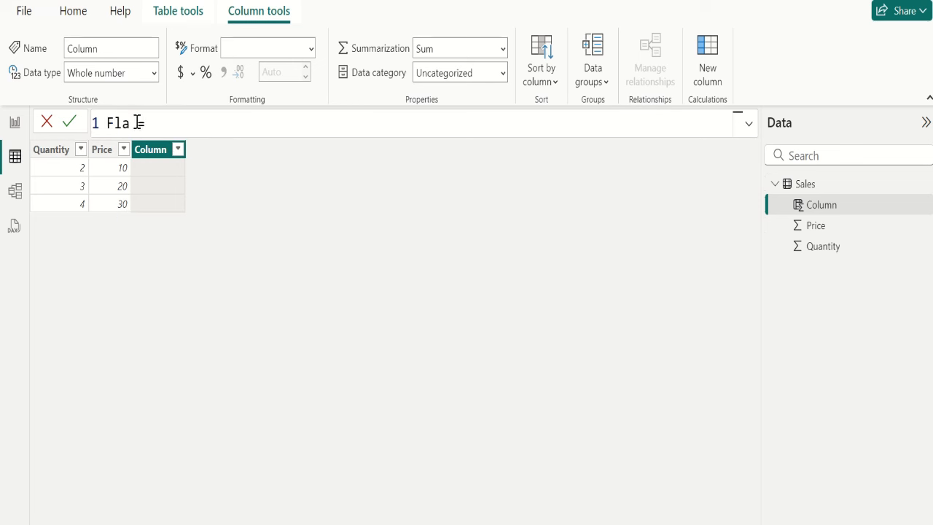
{"action": "type", "text": "g"}
{"action": "key", "text": "Right"}
{"action": "key", "text": "Right"}
{"action": "key", "text": "Right"}
Begin the Flag formula with the IF function and a parenthesized expression starting with Sales[Quantity].
{"action": "type", "text": "if"}
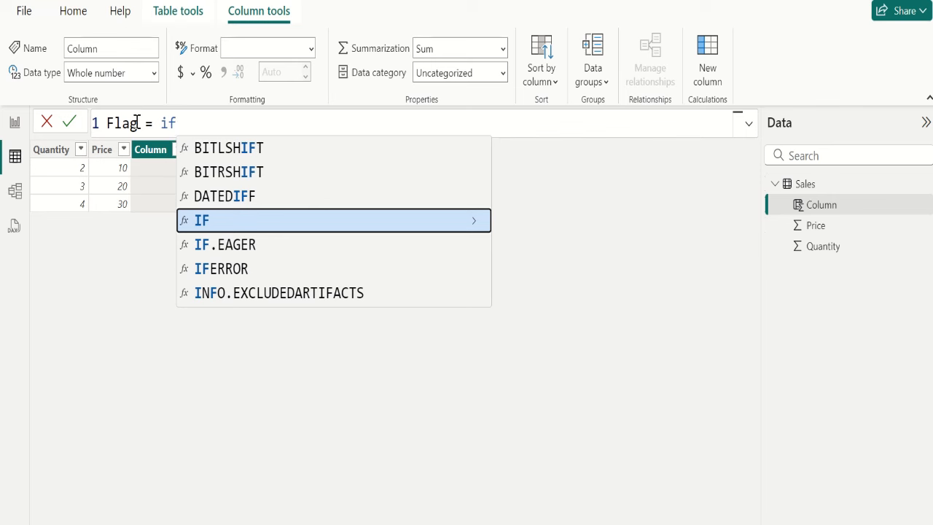
{"action": "key", "text": "Tab"}
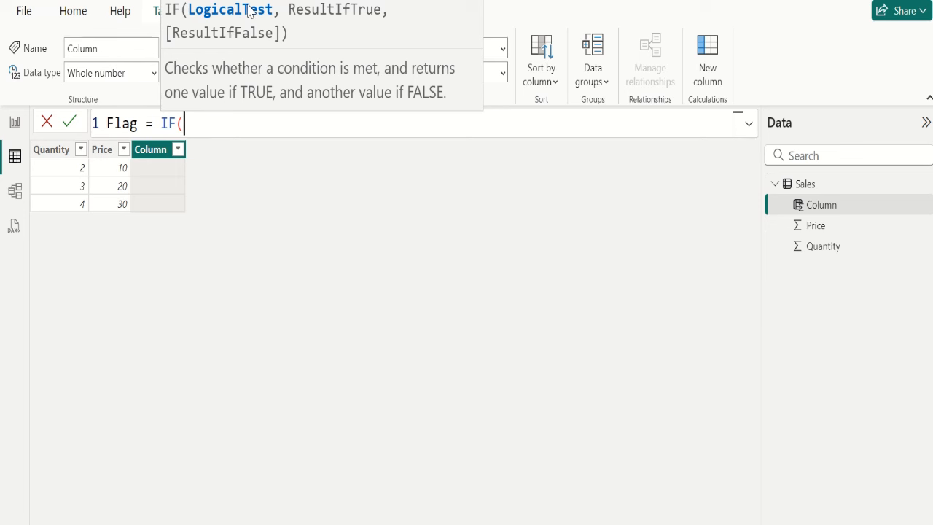
{"action": "type", "text": "("}
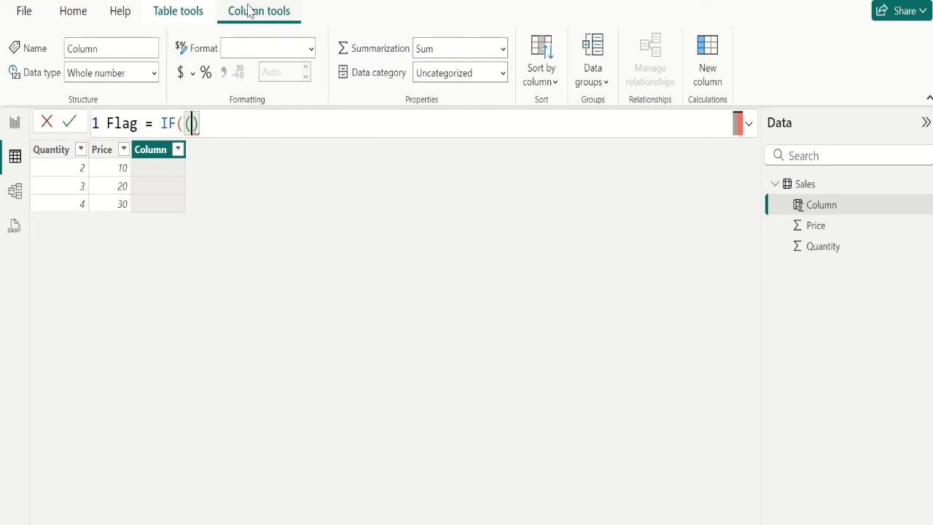
{"action": "type", "text": "qu"}
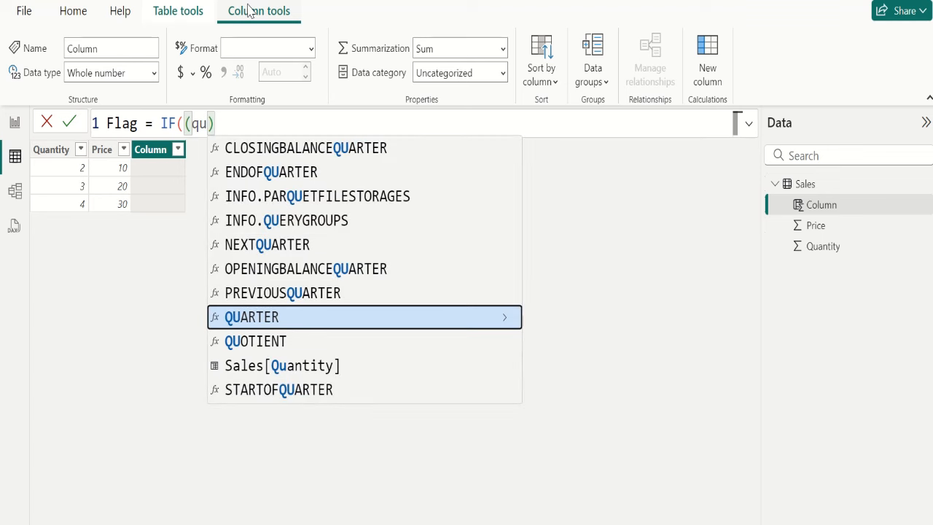
{"action": "key", "text": "Down"}
{"action": "key", "text": "Down"}
{"action": "key", "text": "Tab"}
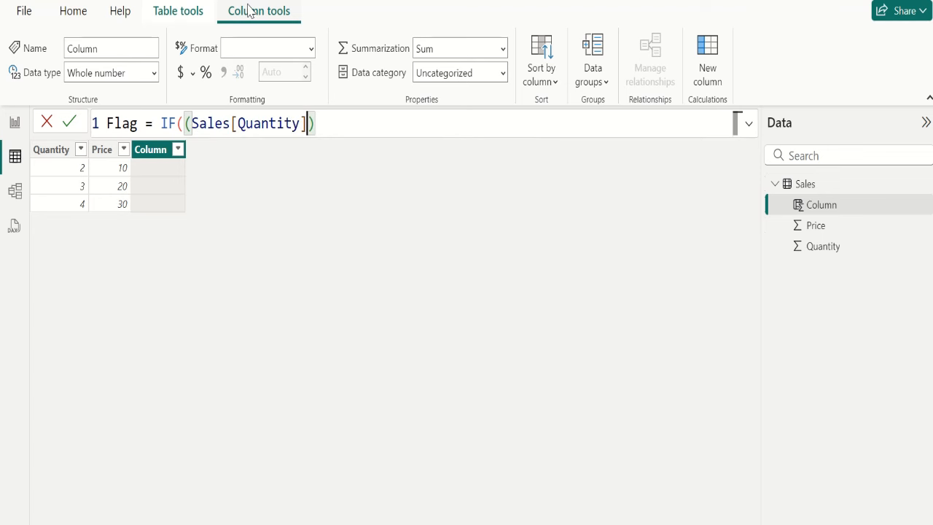
Complete the IF condition by multiplying by Sales[Price] and testing whether the parenthesized product is <= 20.
{"action": "type", "text": "*pri"}
{"action": "key", "text": "Down"}
{"action": "key", "text": "Down"}
{"action": "key", "text": "Down"}
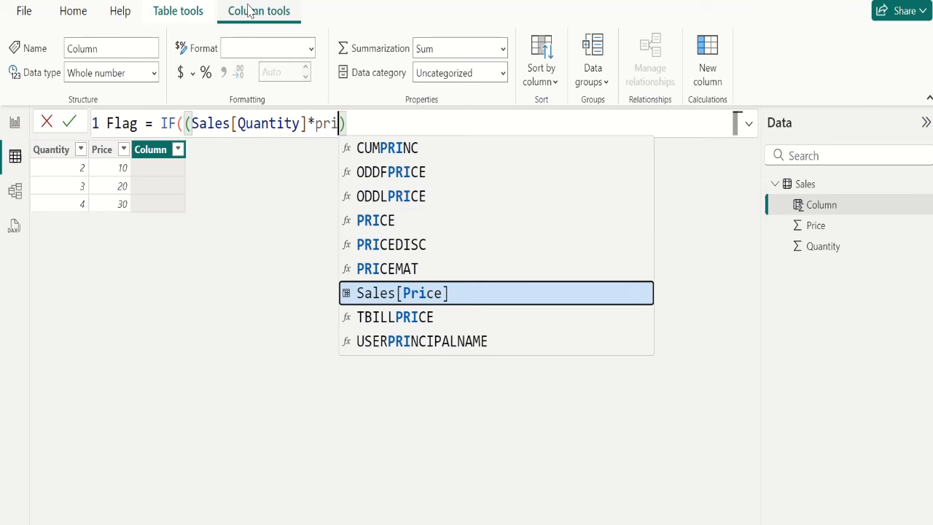
{"action": "key", "text": "Tab"}
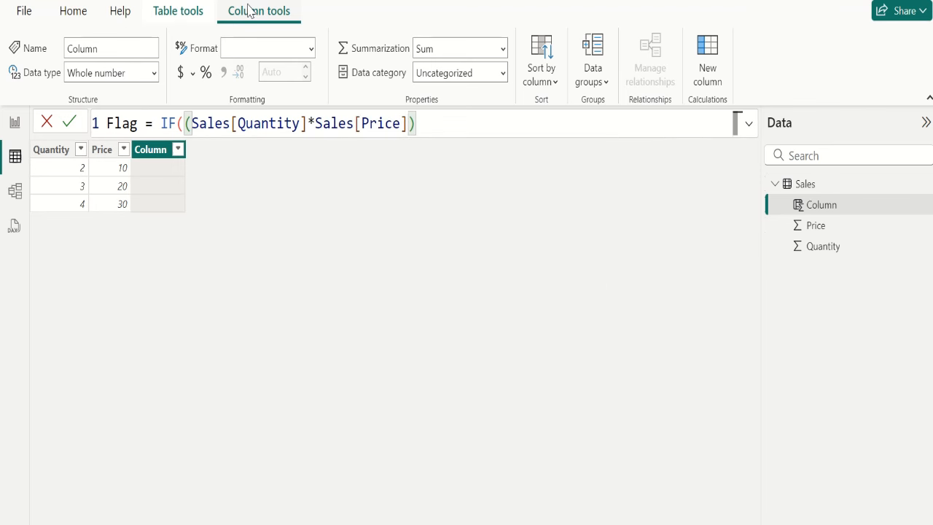
{"action": "type", "text": "),"}
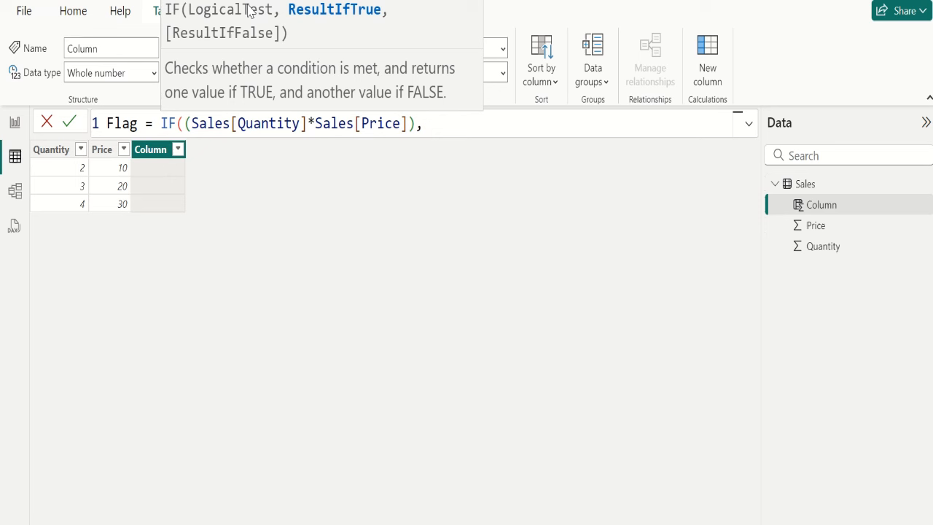
{"action": "key", "text": "BackSpace"}
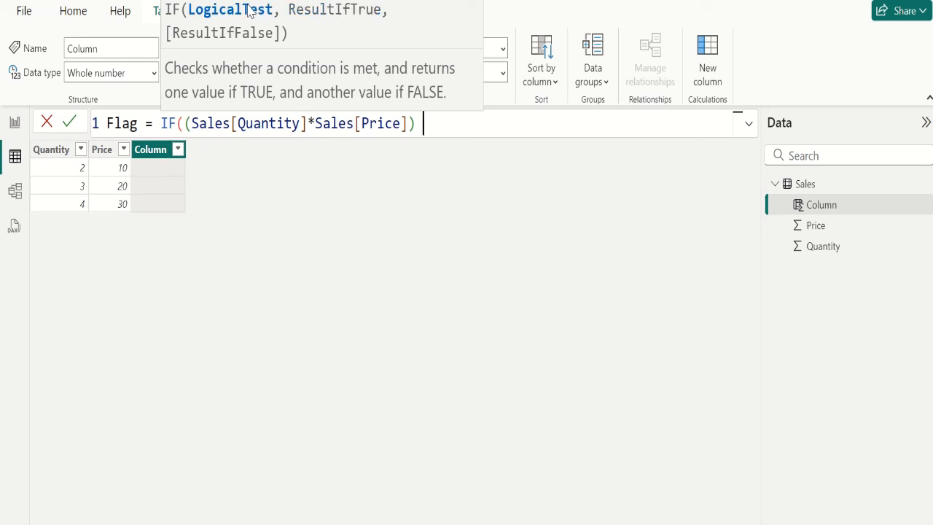
{"action": "type", "text": "<= 20,"}
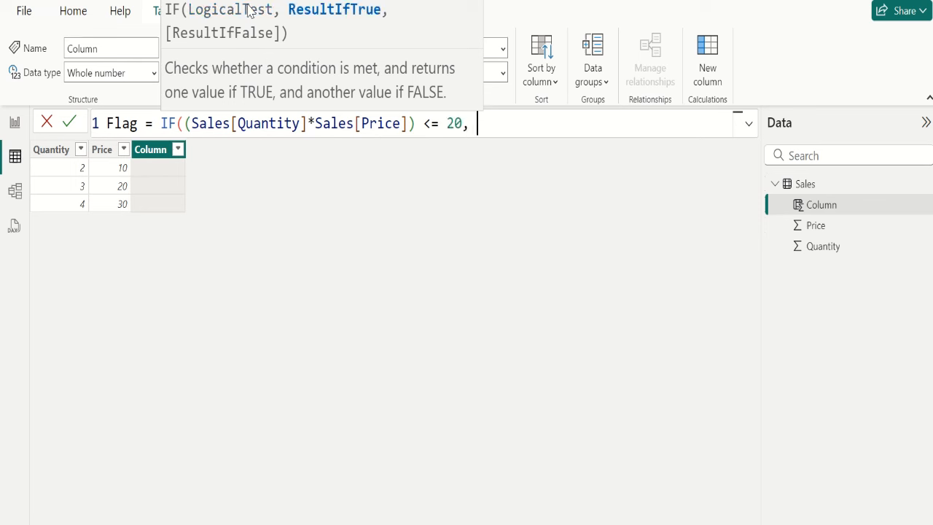
Set the IF results to "Low" when true and "High" when false, and commit the Flag formula.
{"action": "type", "text": " \"Low\", "}
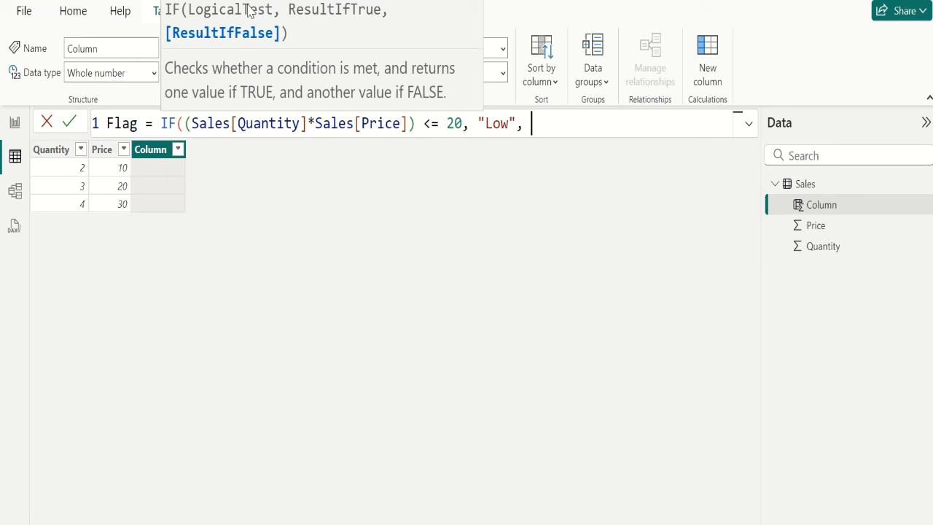
{"action": "type", "text": "\"High"}
{"action": "key", "text": "Right"}
{"action": "type", "text": ")"}
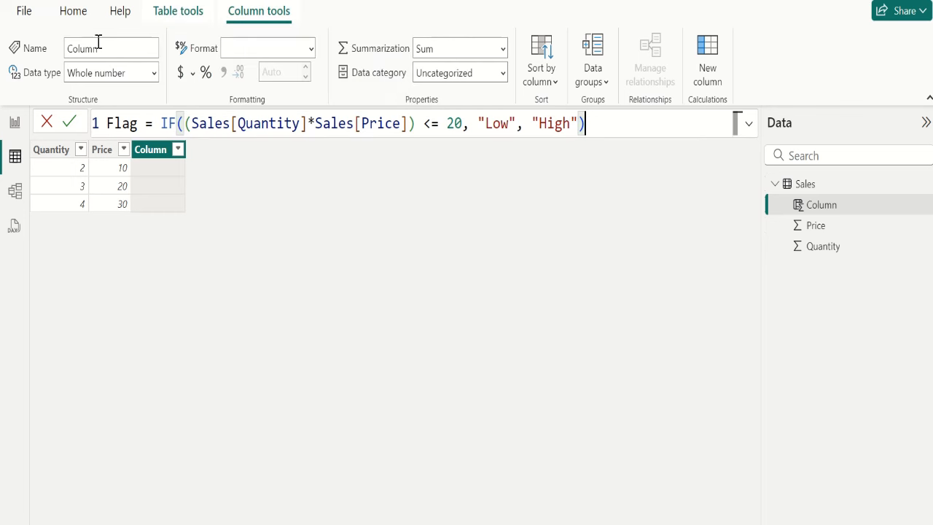
{"action": "left_click", "coordinate": [67, 125]}
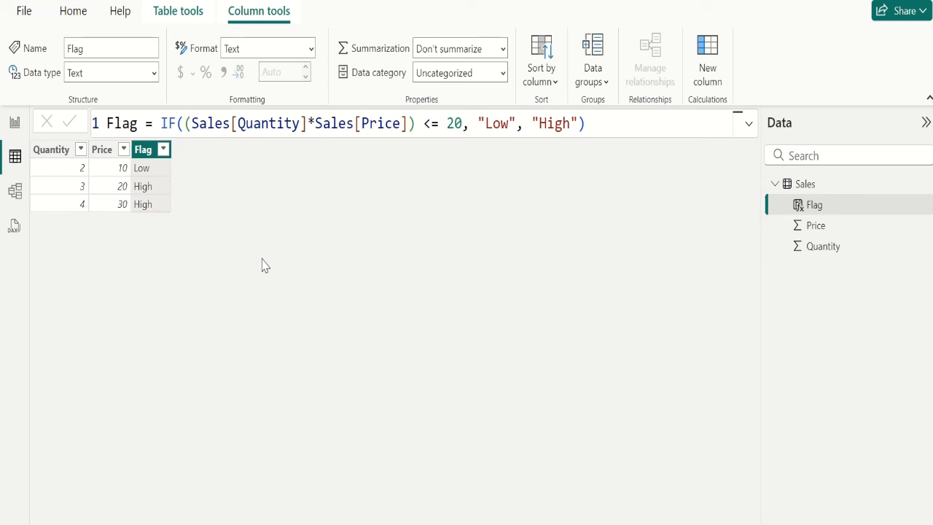
Add another calculated column to the Sales table and name it Error Handling in its formula.
{"action": "left_click", "coordinate": [714, 55]}
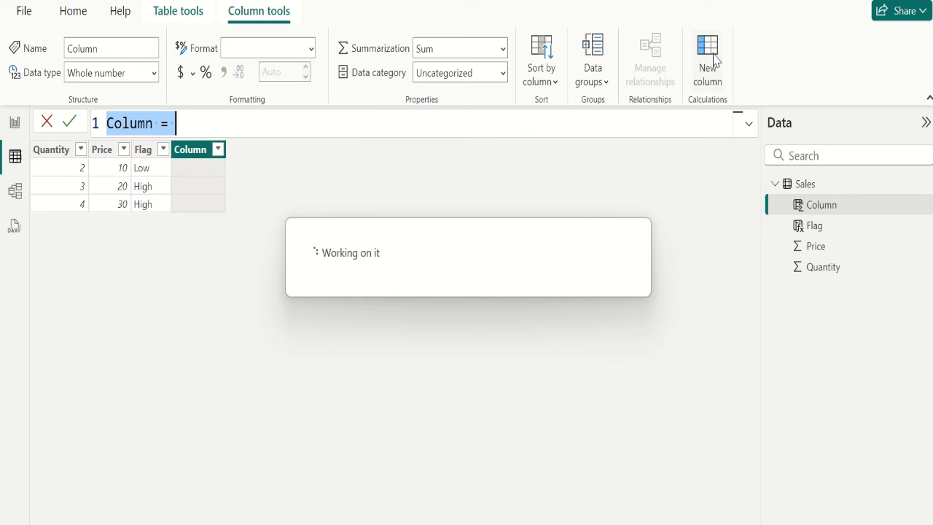
{"action": "double_click", "coordinate": [127, 124]}
{"action": "type", "text": "Error Ha"}
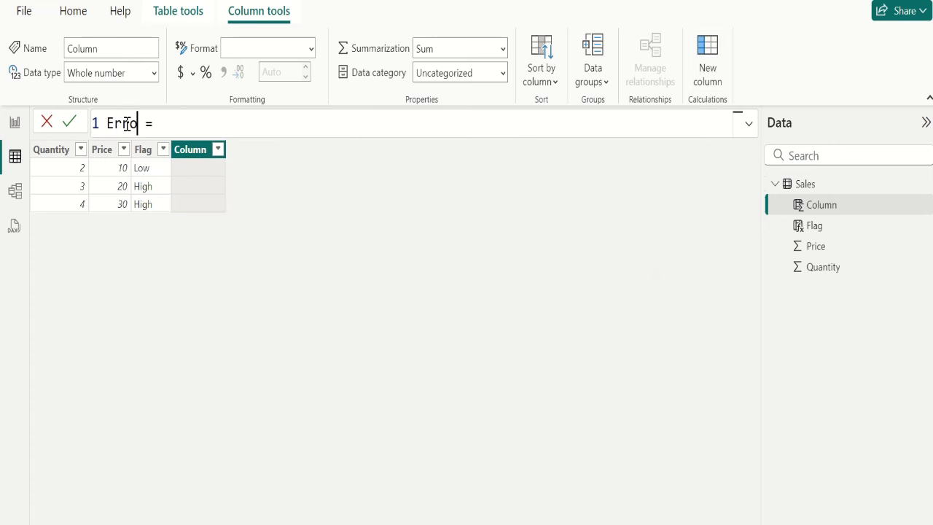
{"action": "type", "text": "ndling"}
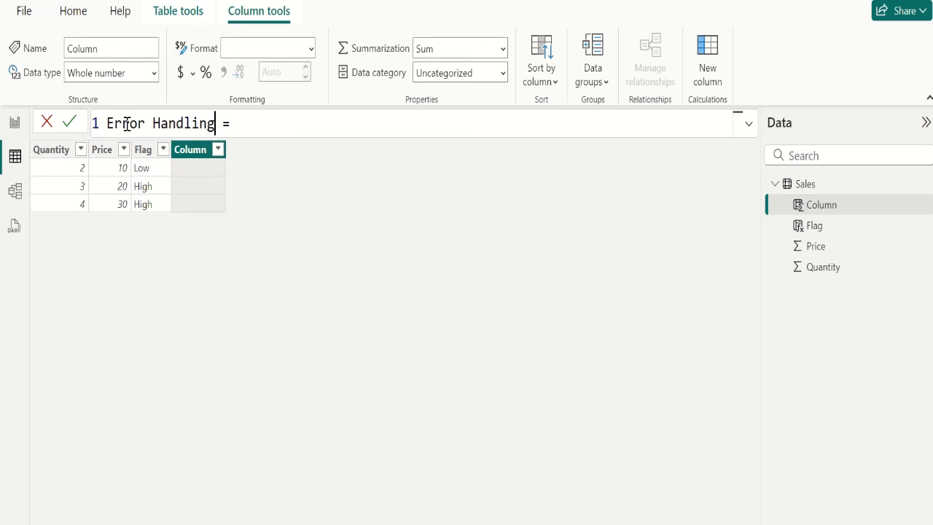
Begin the Error Handling formula after the equals sign with the IFERROR function.
{"action": "key", "text": "Right"}
{"action": "key", "text": "Right"}
{"action": "key", "text": "Right"}
{"action": "type", "text": "if"}
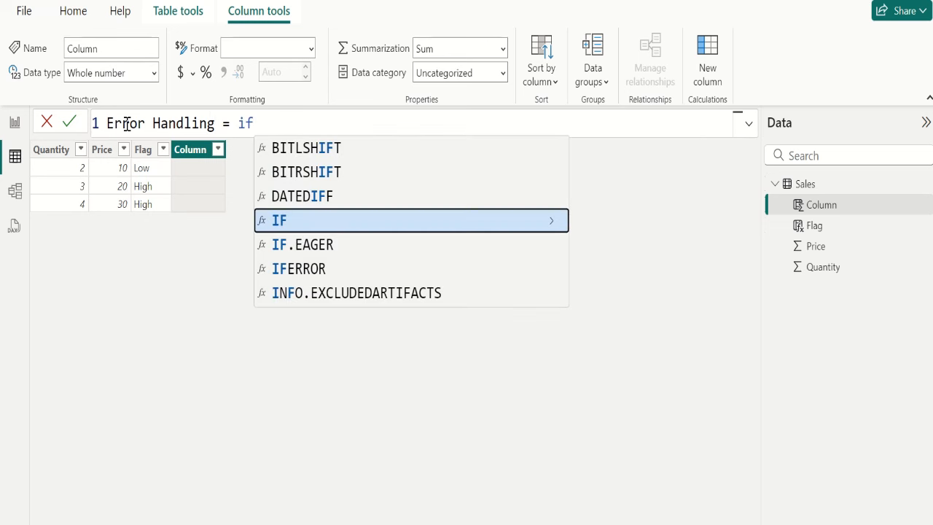
{"action": "key", "text": "Down"}
{"action": "key", "text": "Down"}
{"action": "key", "text": "Tab"}
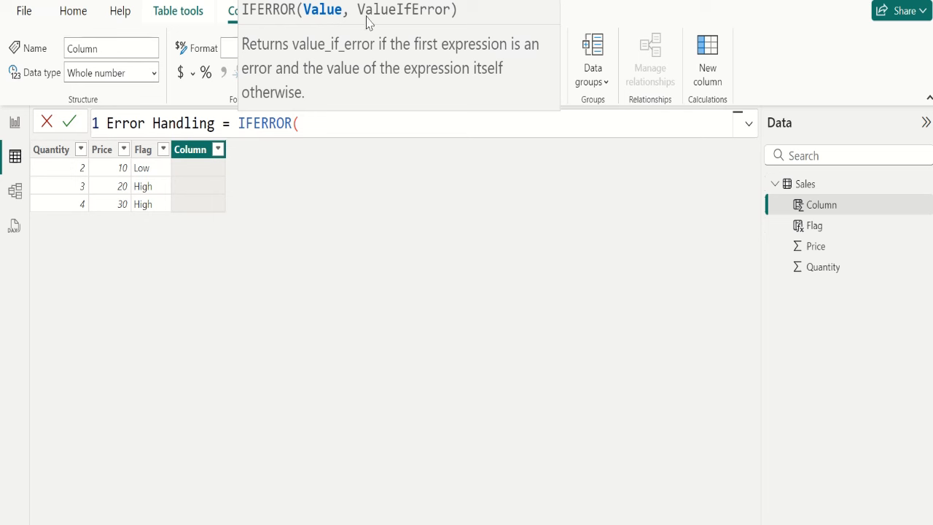
Enter the parenthesized product Sales[Quantity]*Sales[Price] as the start of IFERROR's value argument.
{"action": "type", "text": "("}
{"action": "type", "text": "qua"}
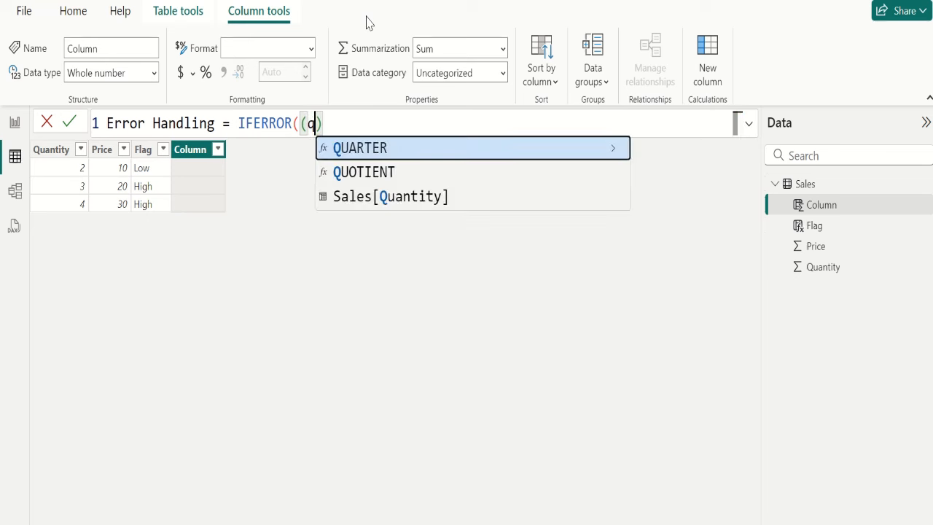
{"action": "key", "text": "Down"}
{"action": "key", "text": "Tab"}
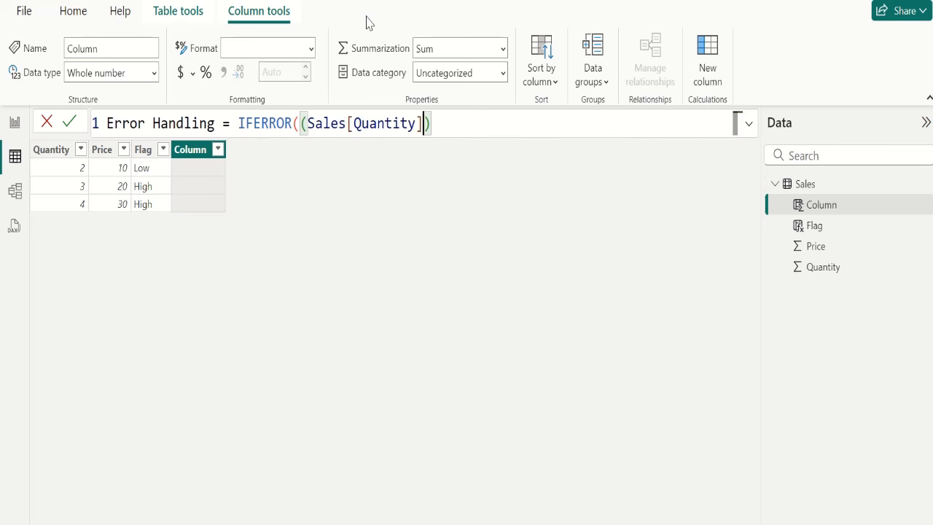
{"action": "type", "text": "*"}
{"action": "type", "text": "pric"}
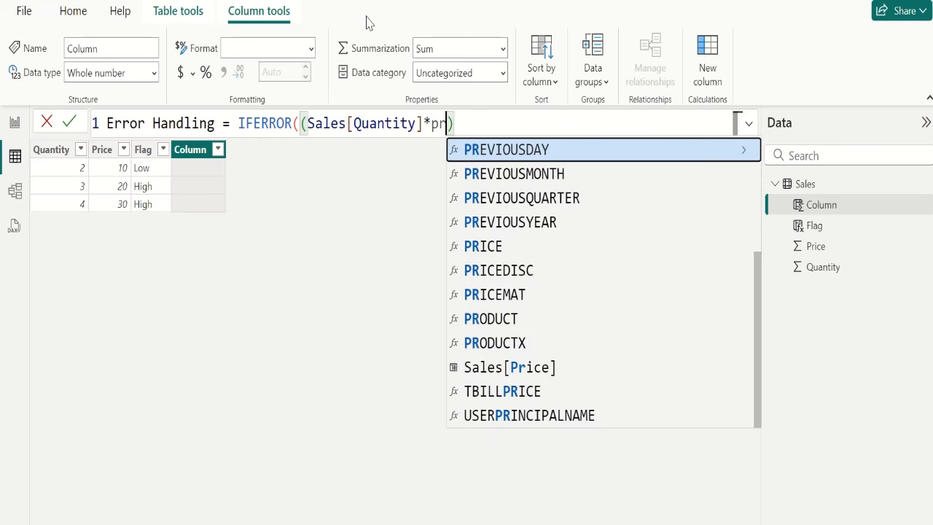
{"action": "key", "text": "Down"}
{"action": "key", "text": "Down"}
{"action": "key", "text": "Down"}
{"action": "key", "text": "Tab"}
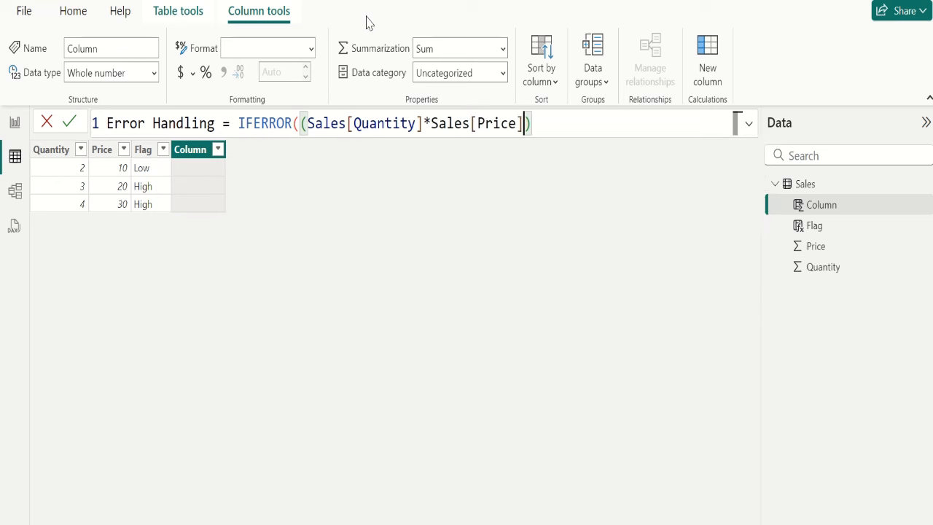
Divide the product by 0, give 0 as the value if error, and commit the Error Handling formula.
{"action": "key", "text": "Right"}
{"action": "type", "text": "/0"}
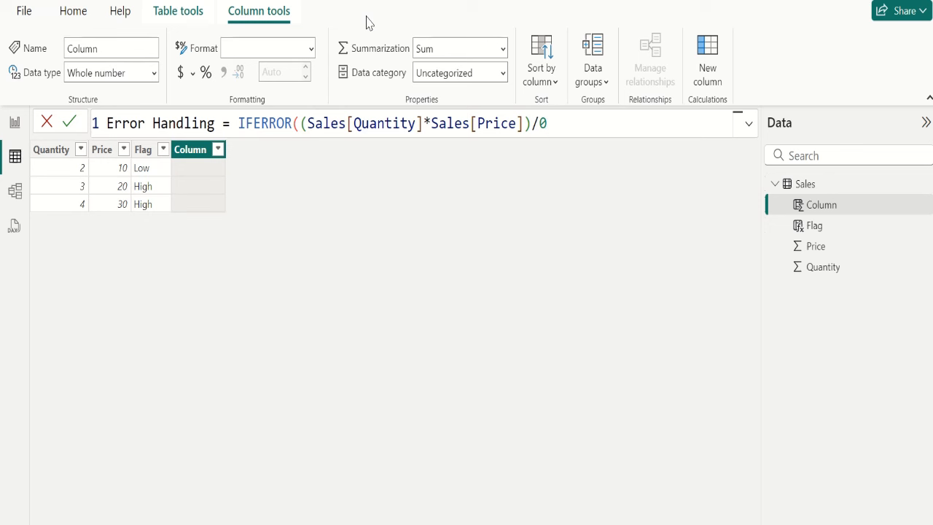
{"action": "type", "text": ","}
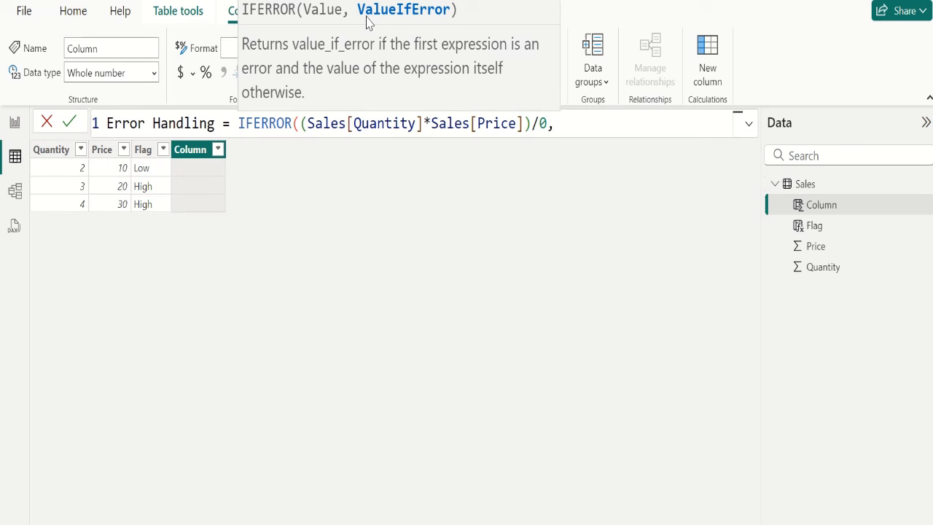
{"action": "type", "text": "0)"}
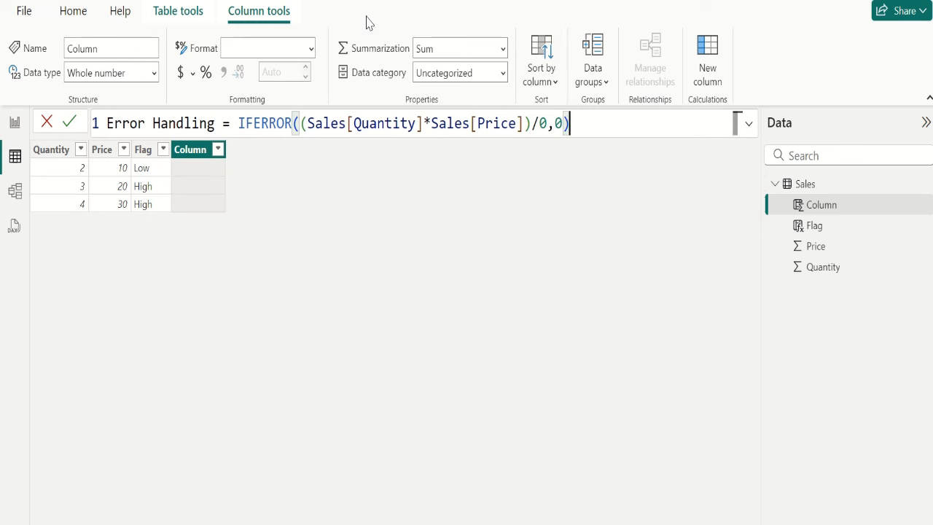
{"action": "left_click", "coordinate": [70, 123]}
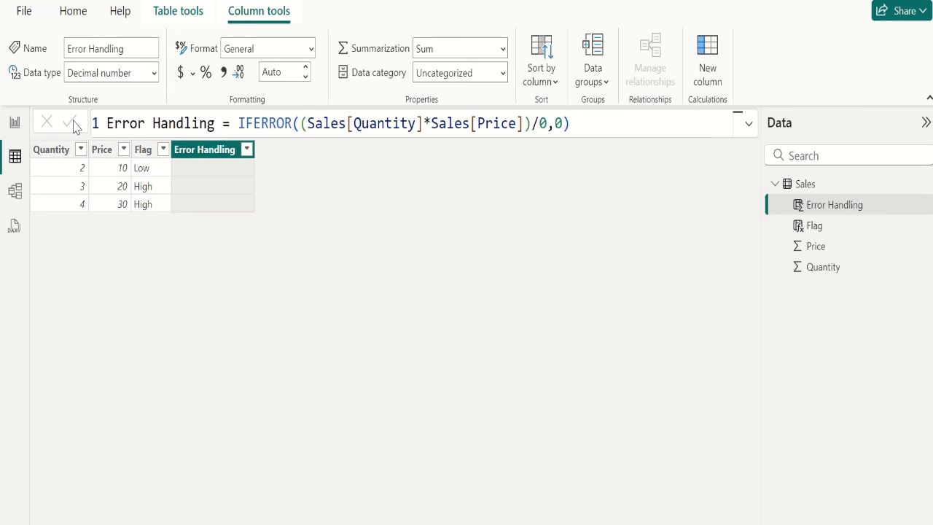
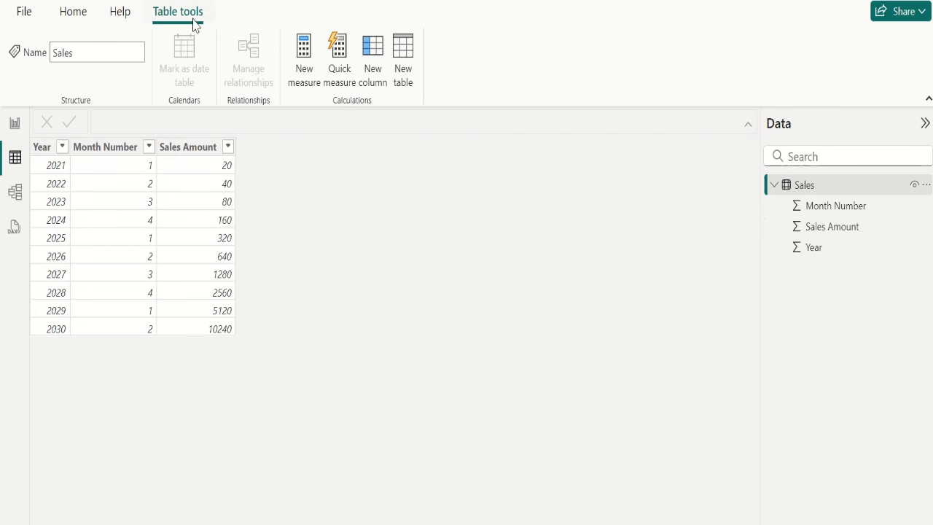
Add a calculated column to the Sales table with yearly sales amounts and name it Month Name in its formula.
{"action": "left_click", "coordinate": [372, 72]}
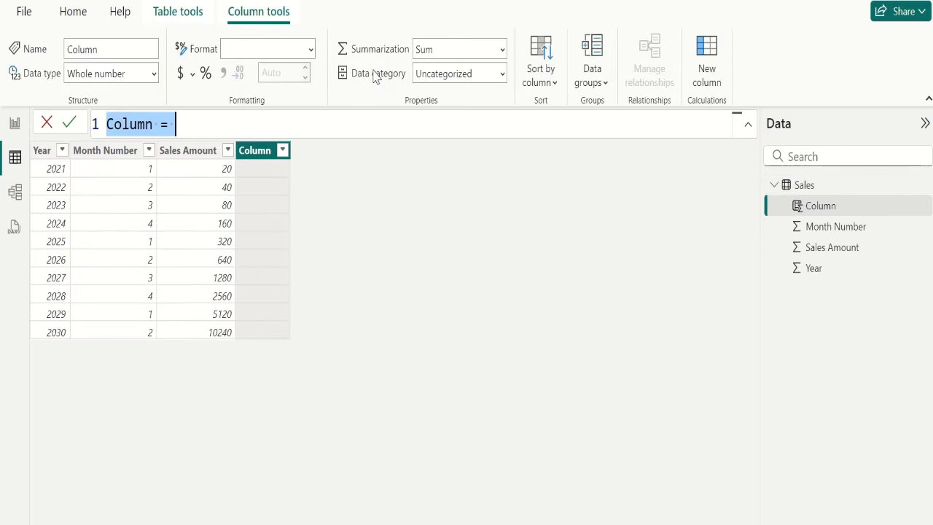
{"action": "double_click", "coordinate": [141, 126]}
{"action": "type", "text": "Month N"}
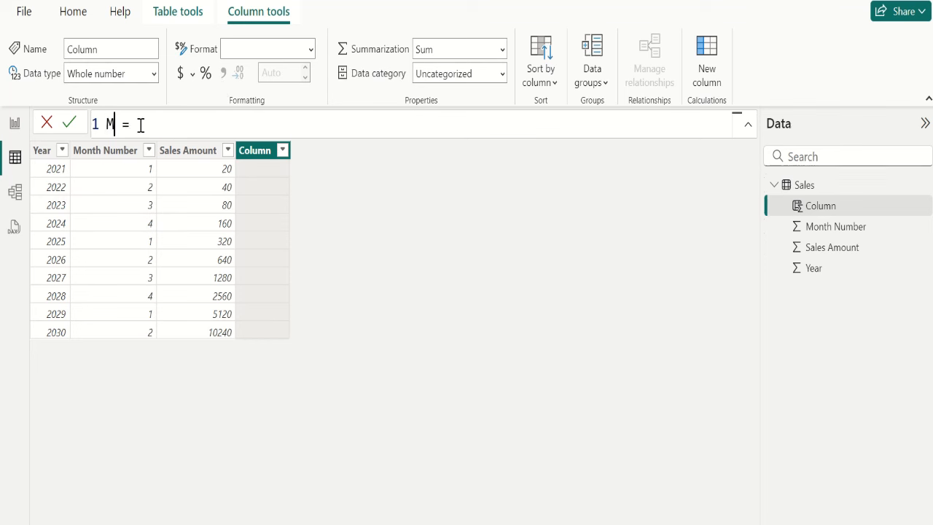
{"action": "type", "text": "ame"}
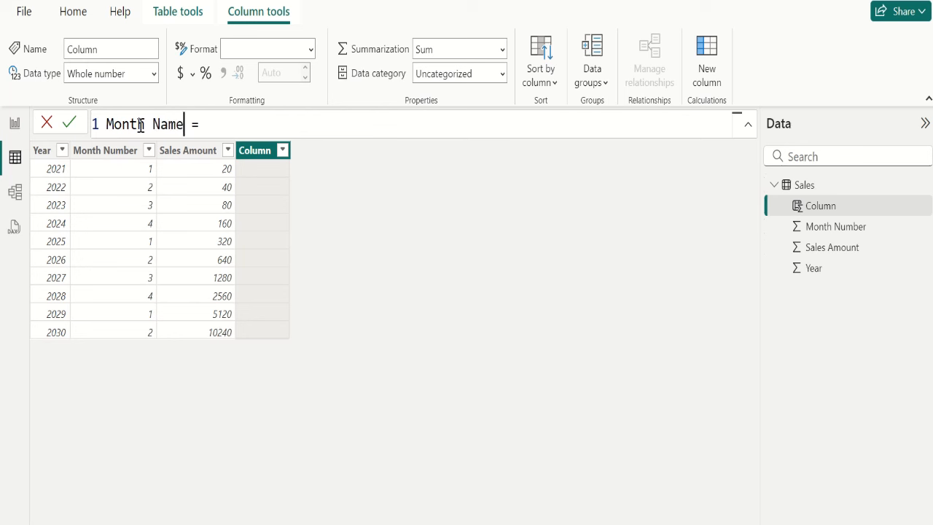
Begin the Month Name formula with the SWITCH function, using Sales[Month Number] as its expression.
{"action": "key", "text": "End"}
{"action": "type", "text": "swi"}
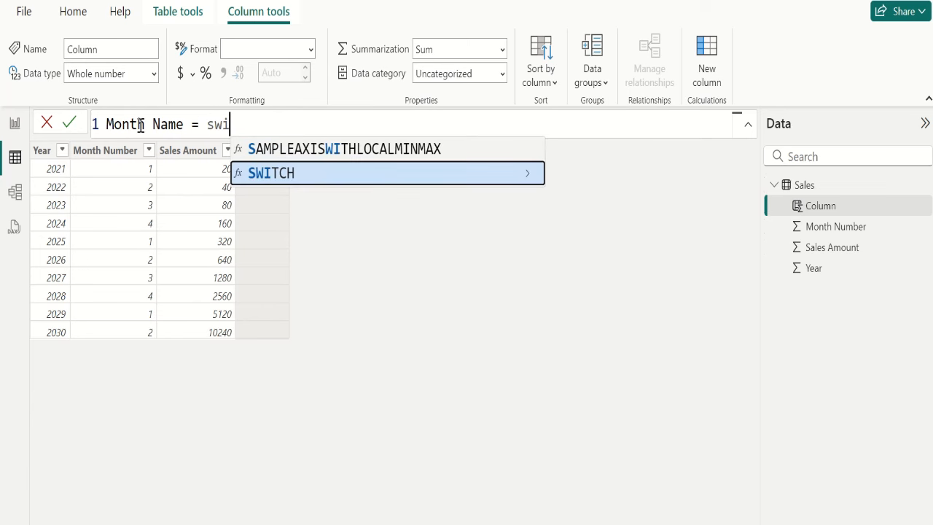
{"action": "key", "text": "Tab"}
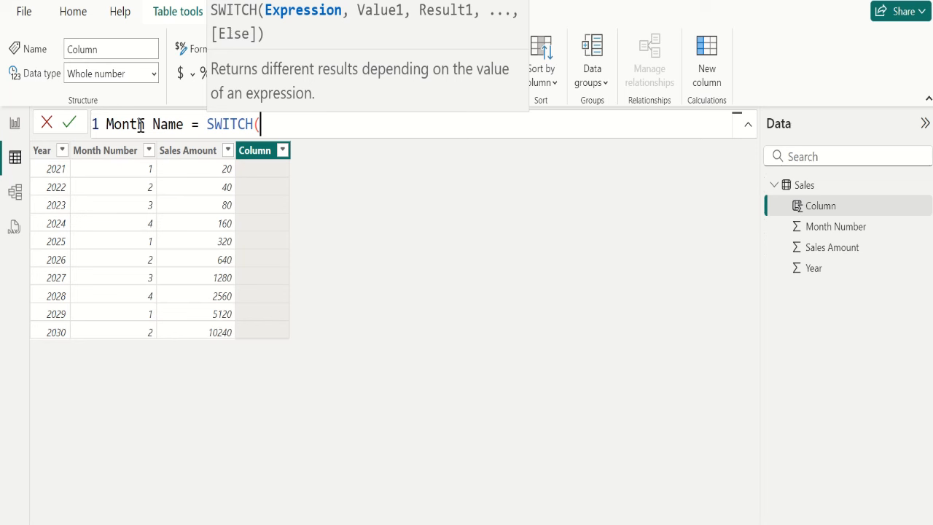
{"action": "type", "text": "mon"}
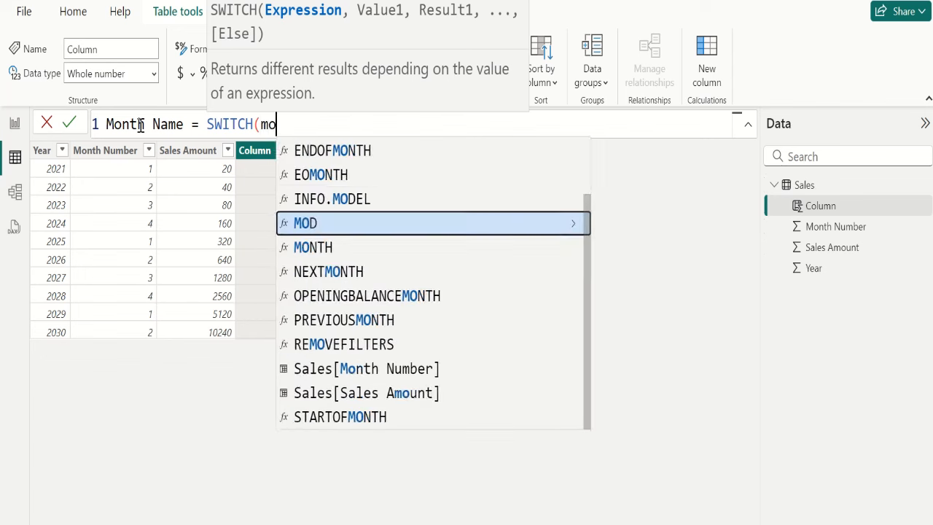
{"action": "key", "text": "Down"}
{"action": "key", "text": "Down"}
{"action": "key", "text": "Down"}
{"action": "key", "text": "Down"}
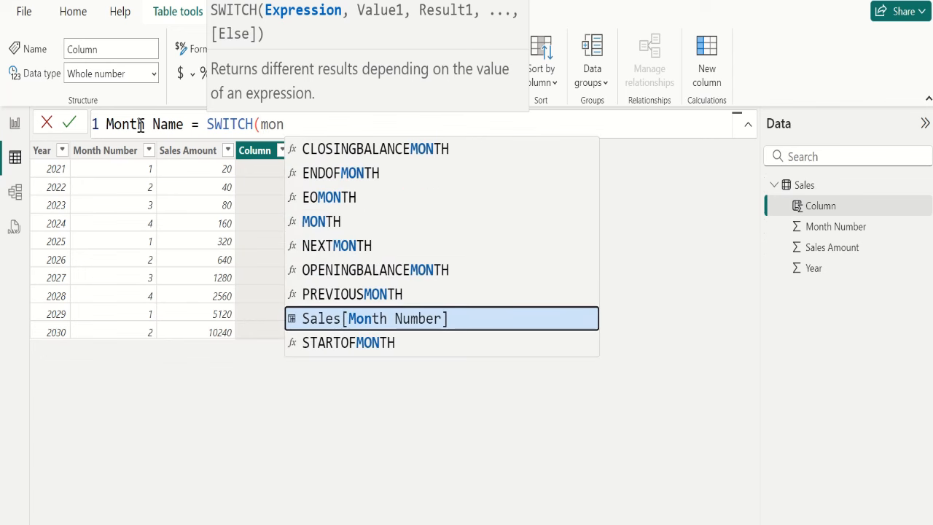
{"action": "key", "text": "Tab"}
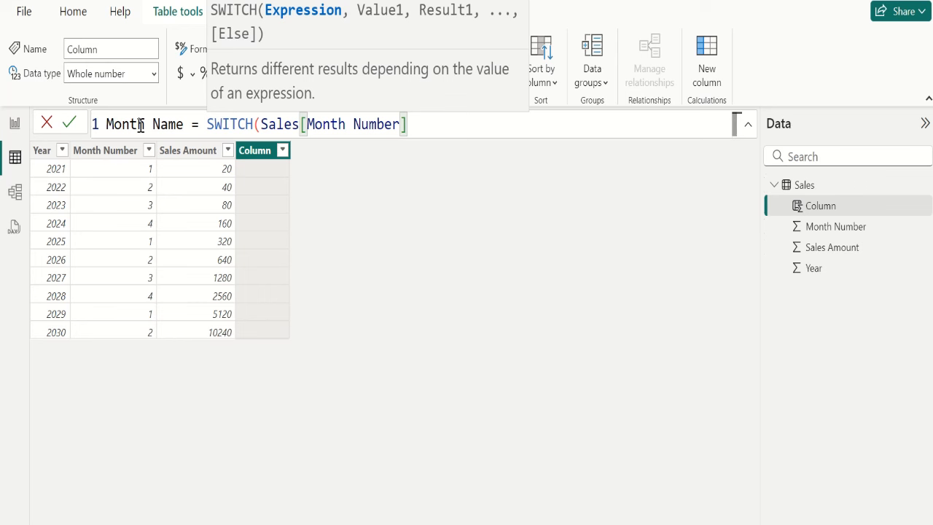
On a second line of the Month Name formula, map value 1 to the result "Jan".
{"action": "type", "text": ","}
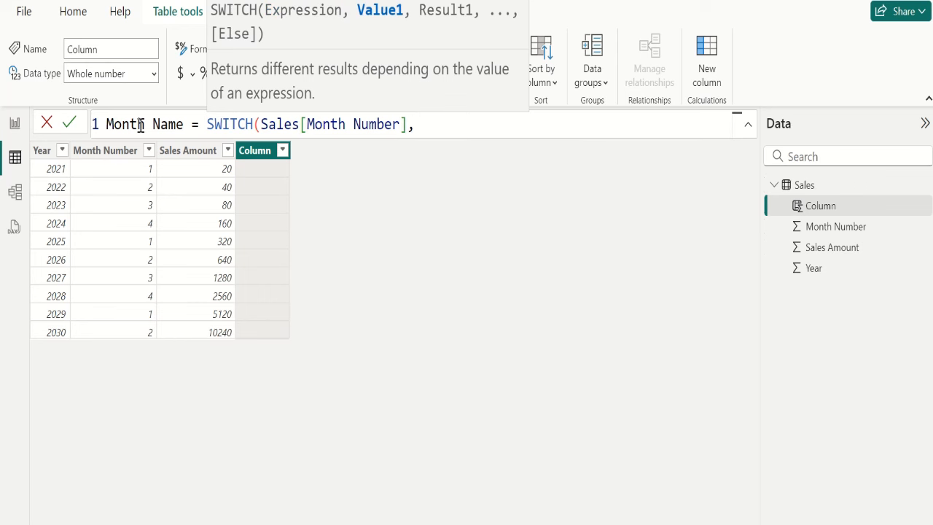
{"action": "key", "text": "shift+Return"}
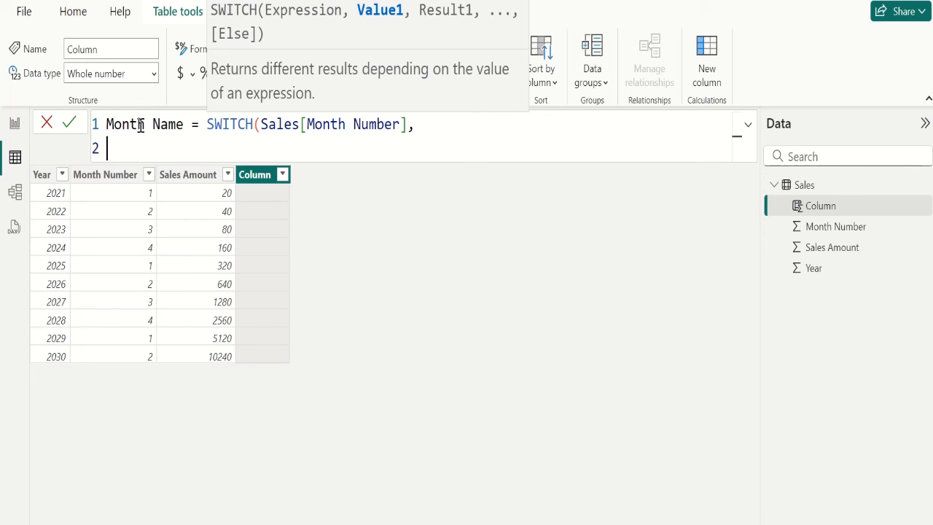
{"action": "type", "text": "1"}
{"action": "type", "text": ", \"Jan\""}
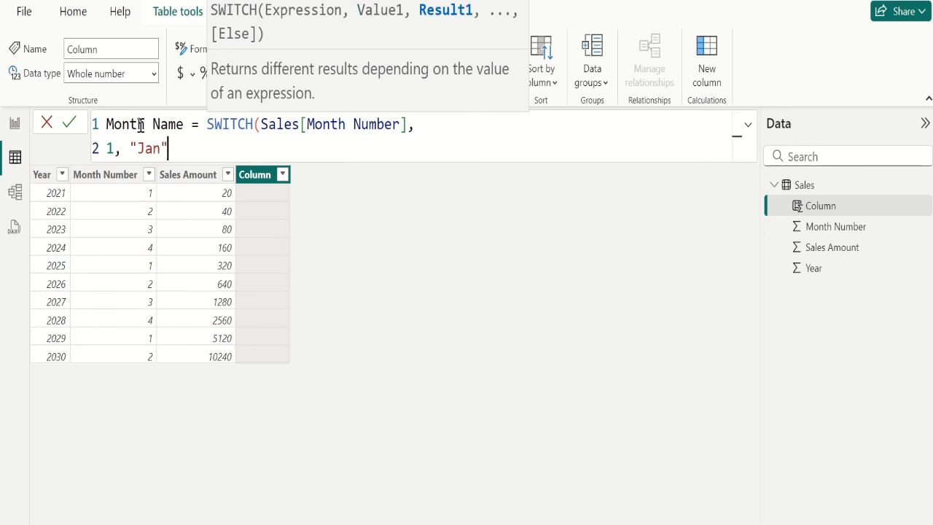
{"action": "type", "text": ", "}
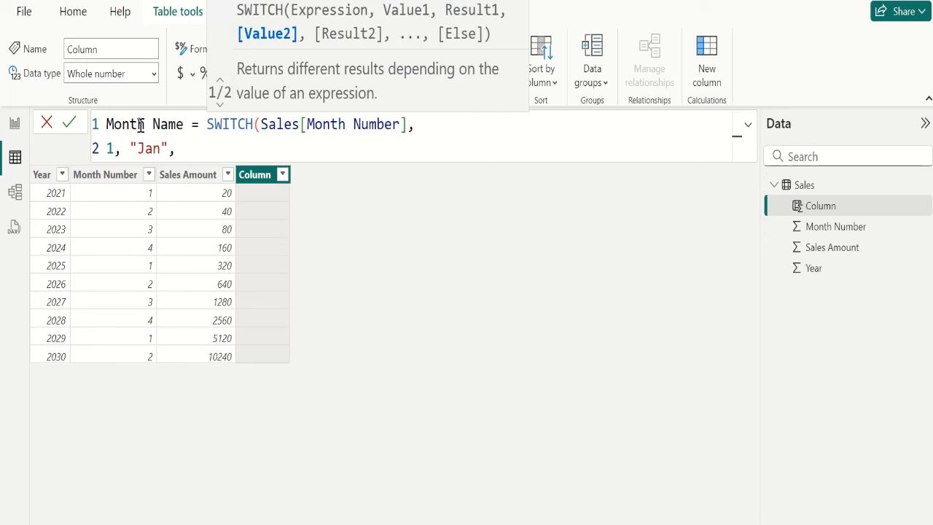
Add SWITCH pairs mapping 2 to "Feb", 3 to "Mar" and 4 to "Apr" in the Month Name formula.
{"action": "type", "text": "2, "}
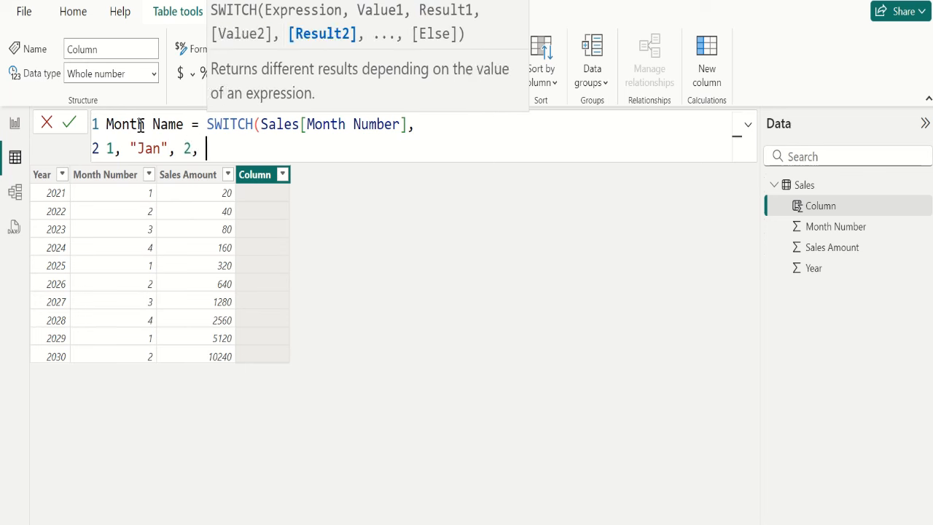
{"action": "type", "text": "\"F"}
{"action": "type", "text": "eb\""}
{"action": "type", "text": ","}
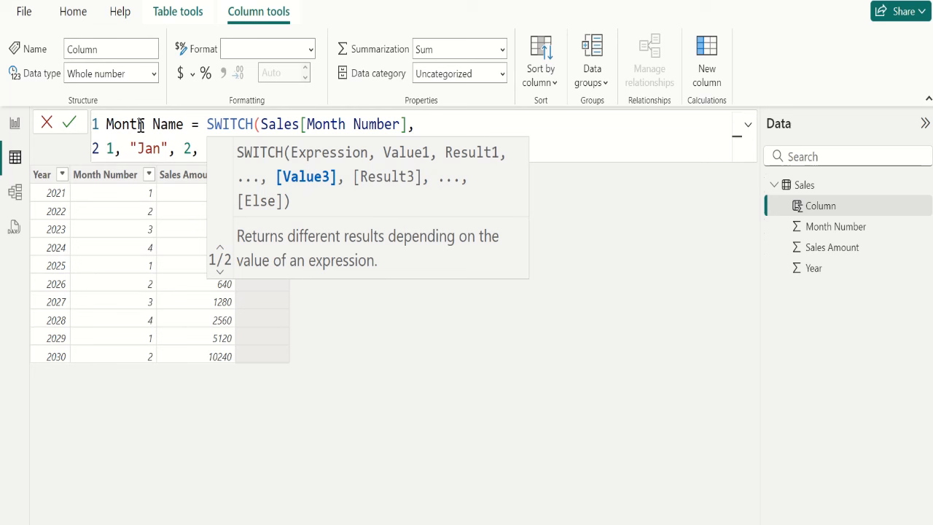
{"action": "type", "text": " \"Feb\", 3,"}
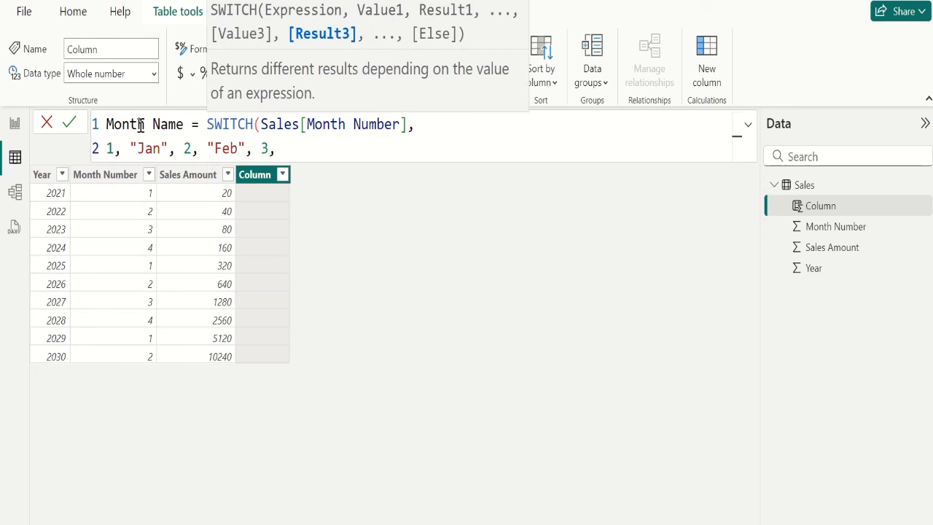
{"action": "type", "text": " \"Mar\", 4, \"Apr\""}
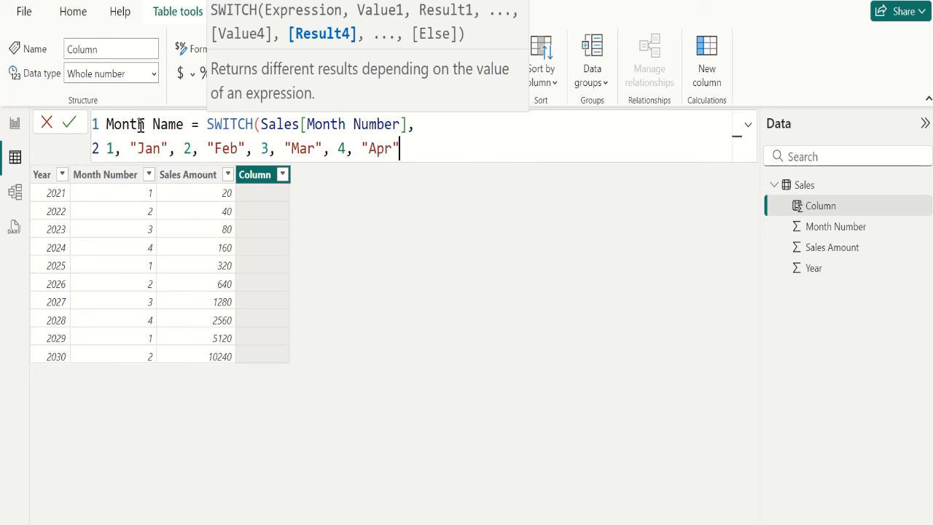
Set "Unknown" as SWITCH's else result, close the function and commit the Month Name formula.
{"action": "type", "text": ","}
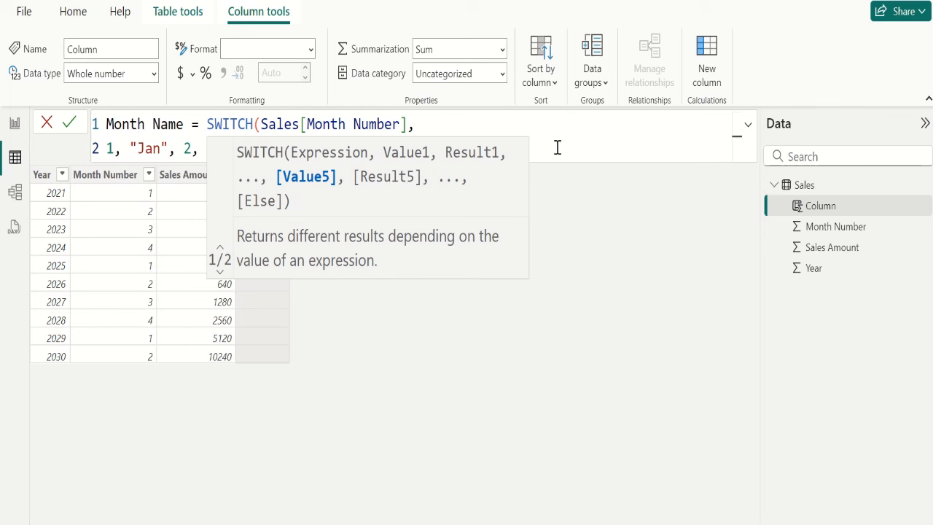
{"action": "left_click", "coordinate": [188, 149]}
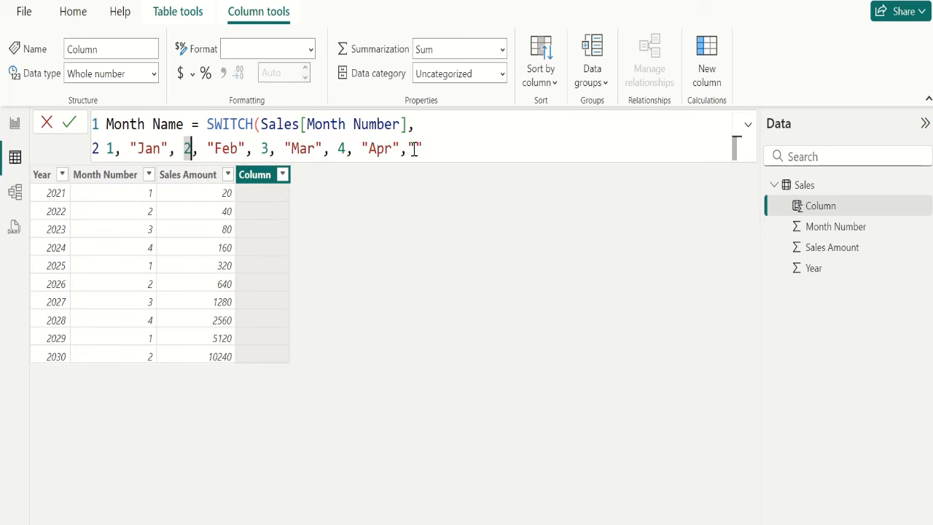
{"action": "left_click", "coordinate": [414, 149]}
{"action": "type", "text": "Unknown"}
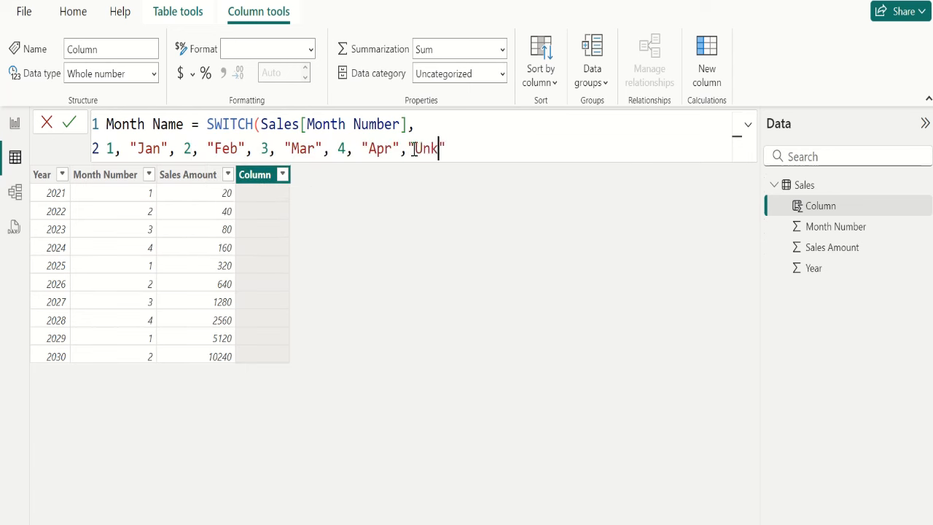
{"action": "key", "text": "Right"}
{"action": "type", "text": ")"}
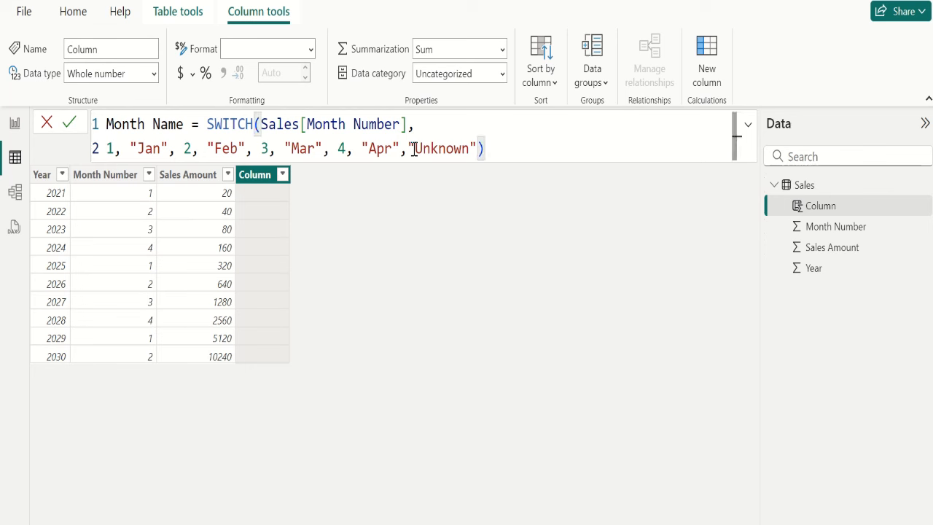
{"action": "left_click", "coordinate": [69, 125]}
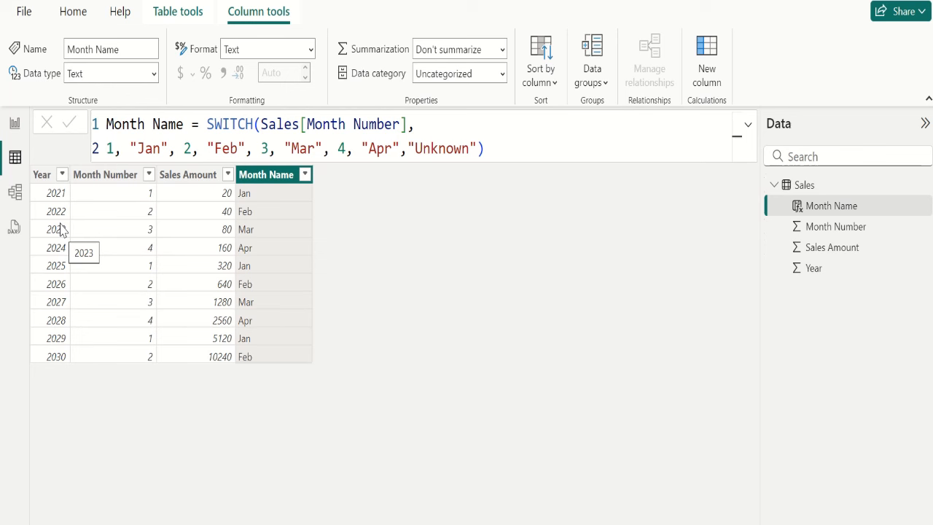
Add another calculated column to the Sales table and name it Sales of in its formula.
{"action": "left_click", "coordinate": [191, 26]}
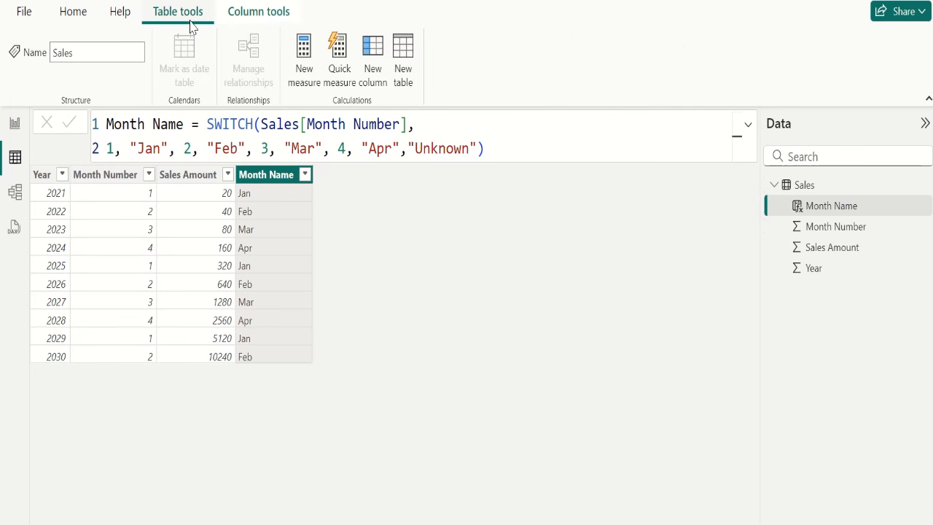
{"action": "left_click", "coordinate": [372, 58]}
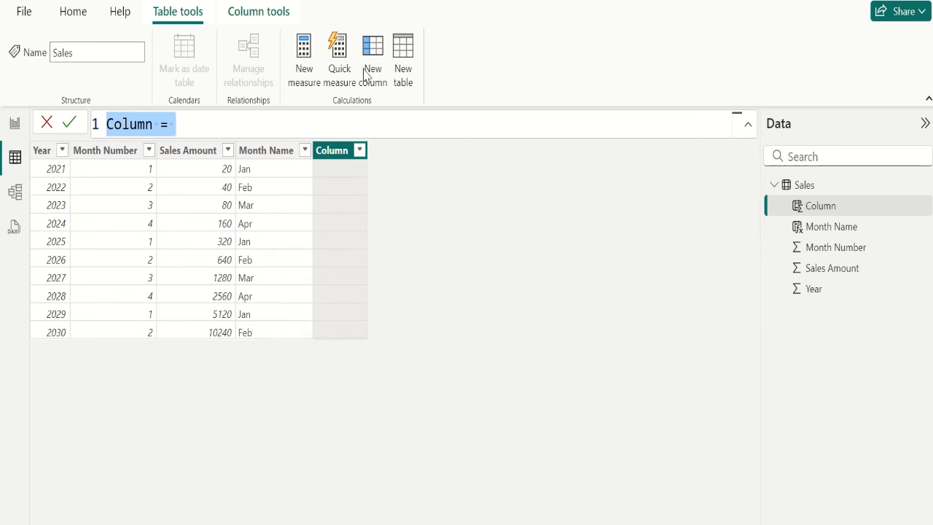
{"action": "double_click", "coordinate": [128, 125]}
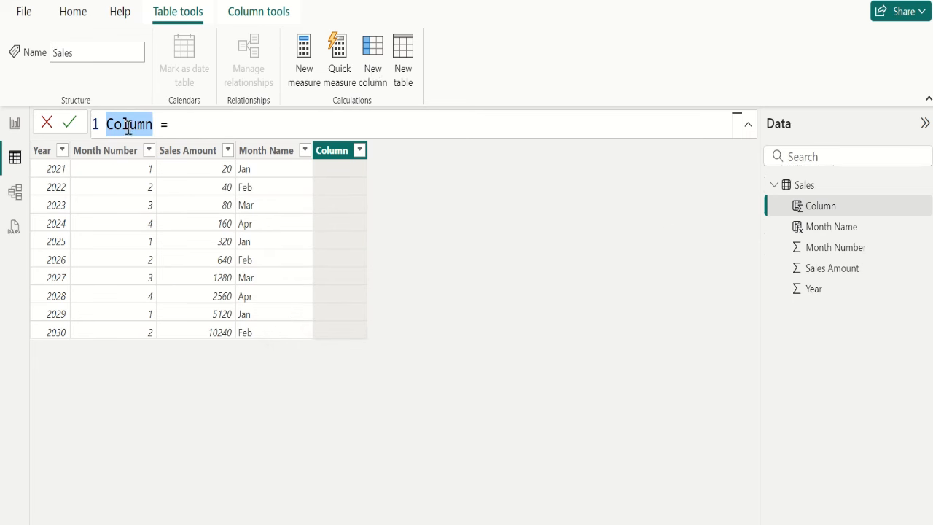
{"action": "type", "text": "Sale"}
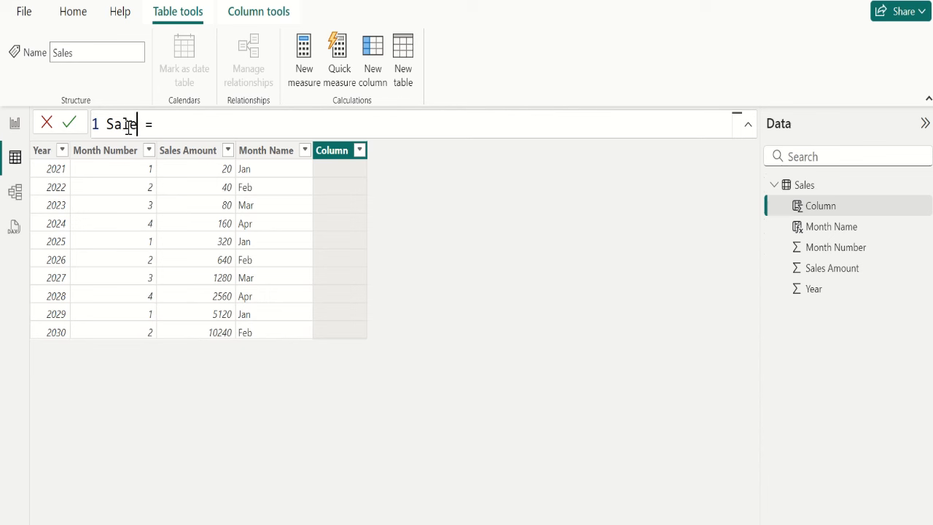
{"action": "type", "text": "s of"}
Begin the Sales of formula with the SWITCH function, using TRUE() as its expression.
{"action": "key", "text": "Right"}
{"action": "key", "text": "Right"}
{"action": "key", "text": "Right"}
{"action": "type", "text": "swi"}
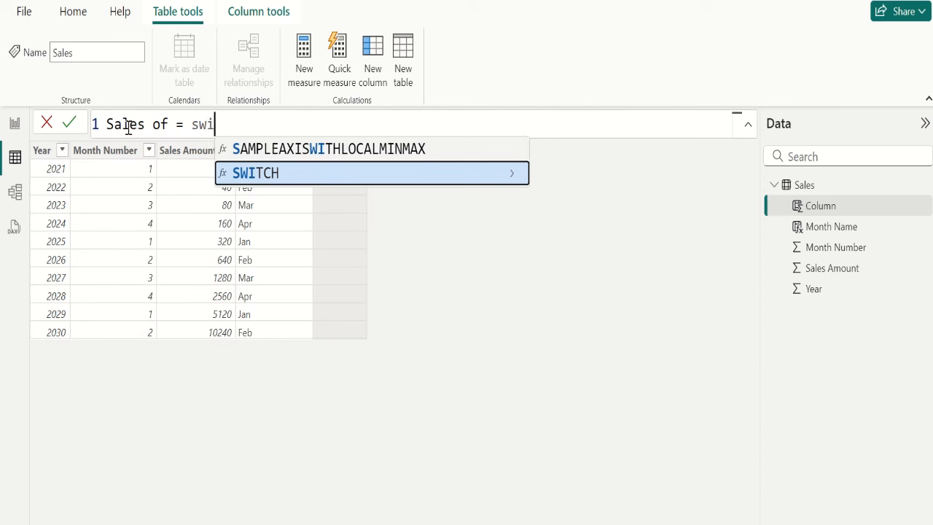
{"action": "key", "text": "Tab"}
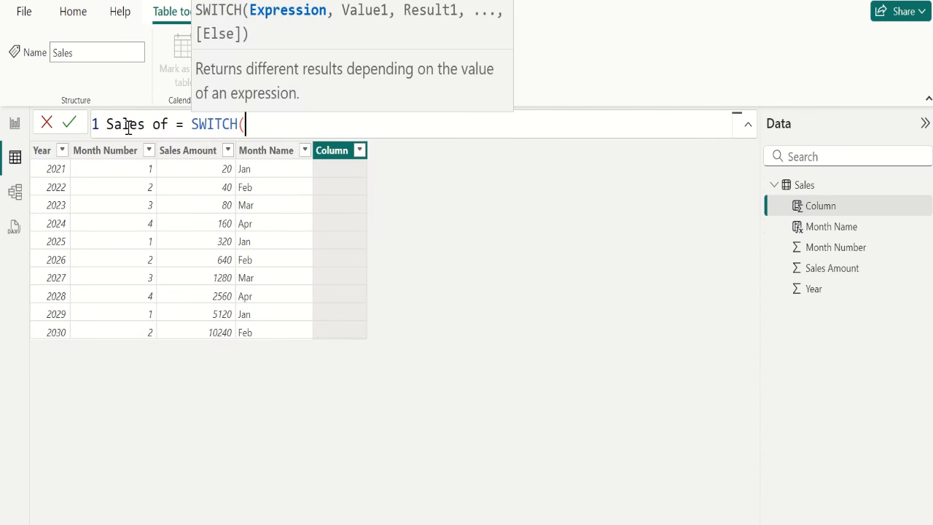
{"action": "type", "text": "tru"}
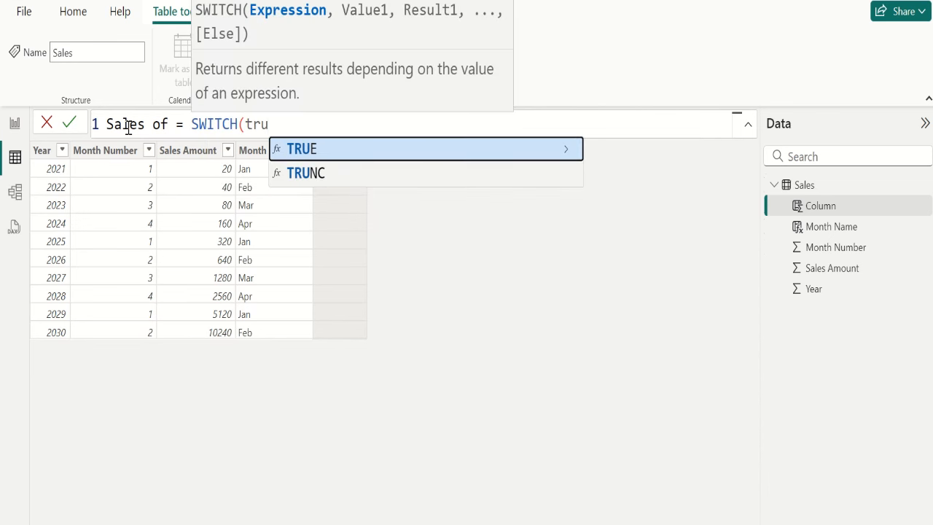
{"action": "key", "text": "Tab"}
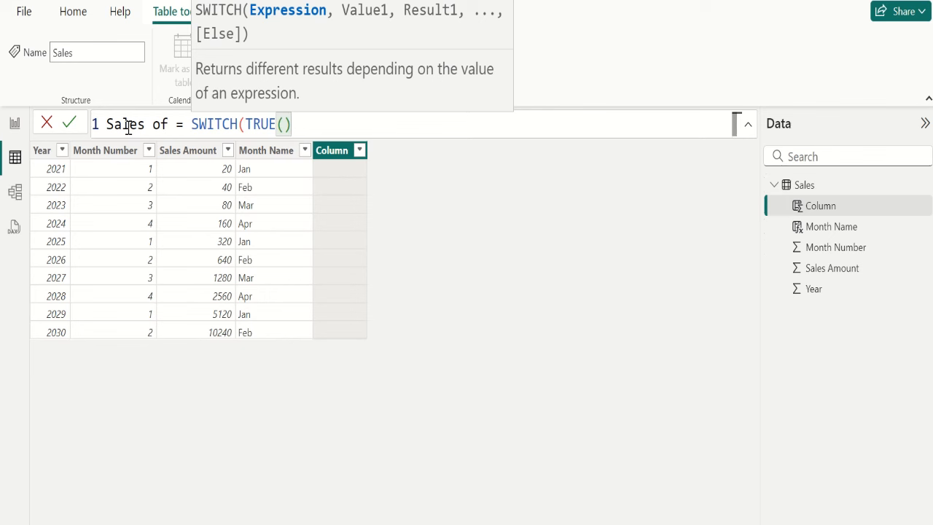
{"action": "type", "text": ","}
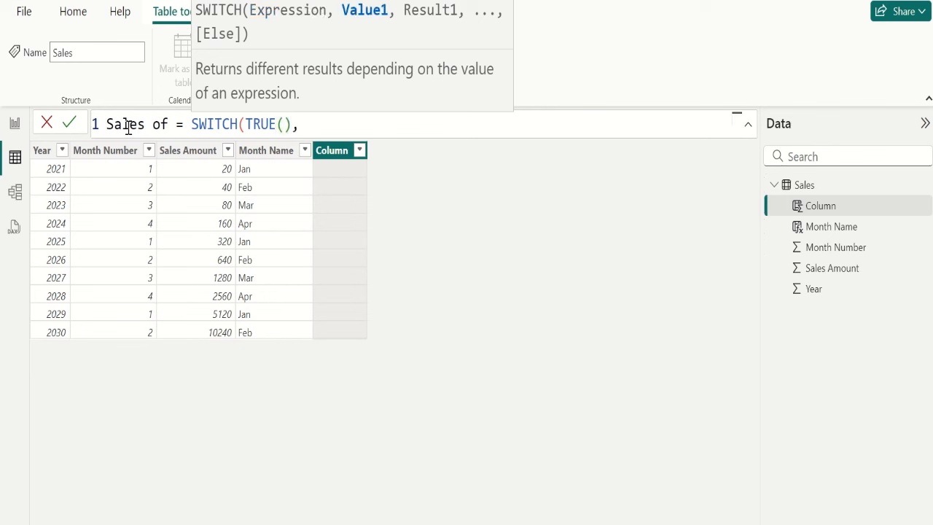
Enter the condition Sales[Year] < YEAR(TODAY()) as SWITCH's first value.
{"action": "type", "text": "ye"}
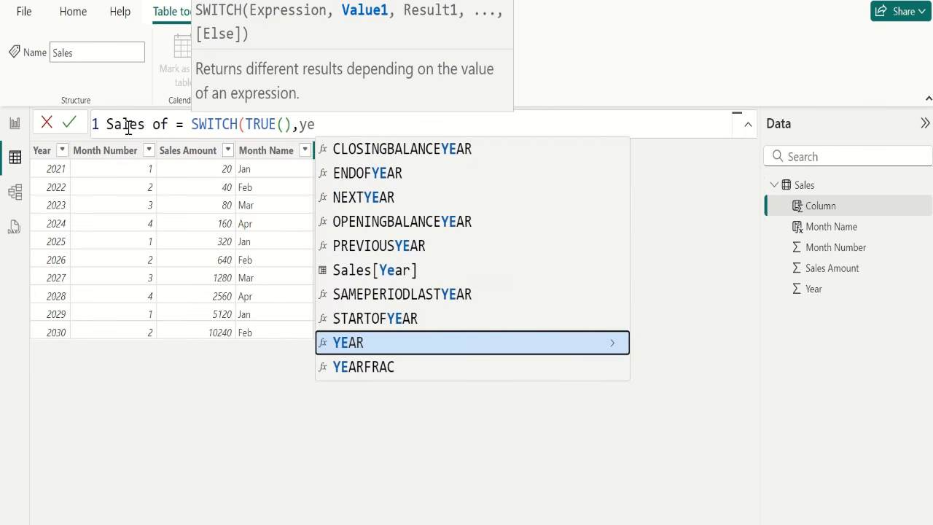
{"action": "key", "text": "Up"}
{"action": "key", "text": "Up"}
{"action": "key", "text": "Up"}
{"action": "key", "text": "Tab"}
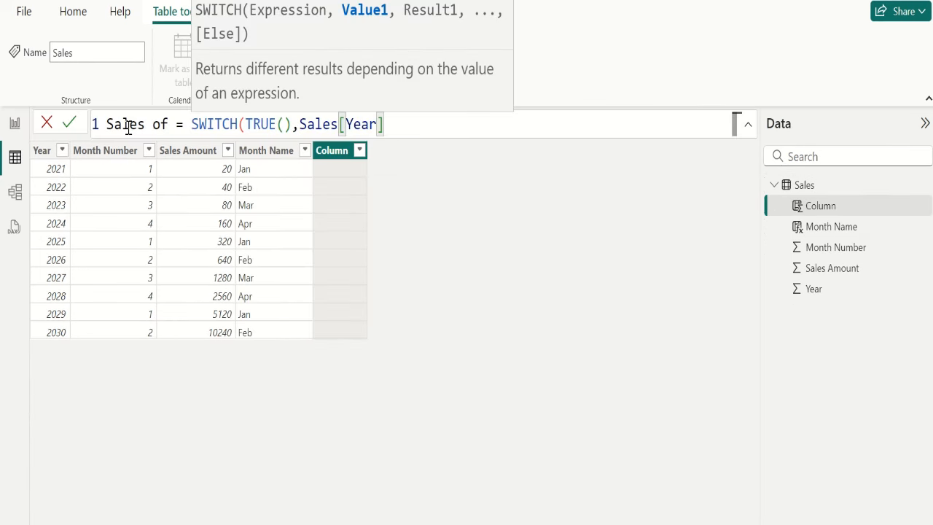
{"action": "type", "text": "< "}
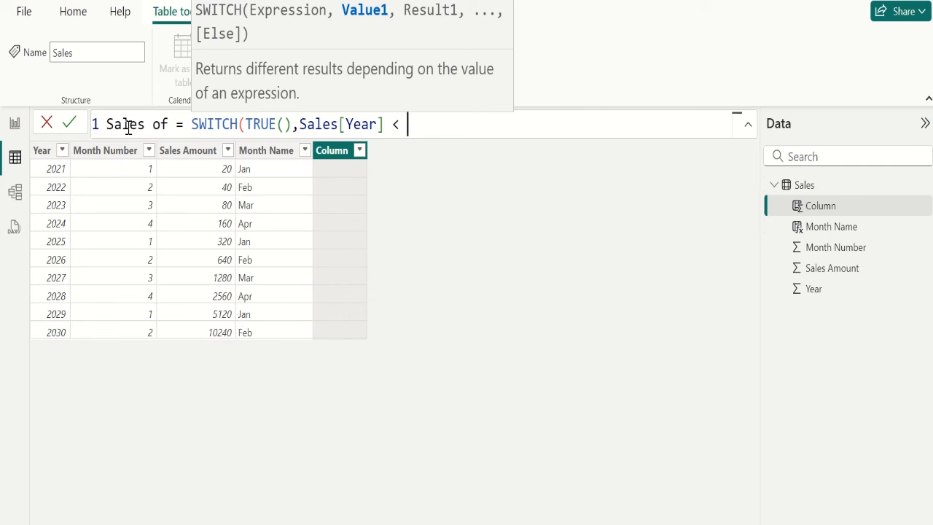
{"action": "type", "text": "yea"}
{"action": "key", "text": "Tab"}
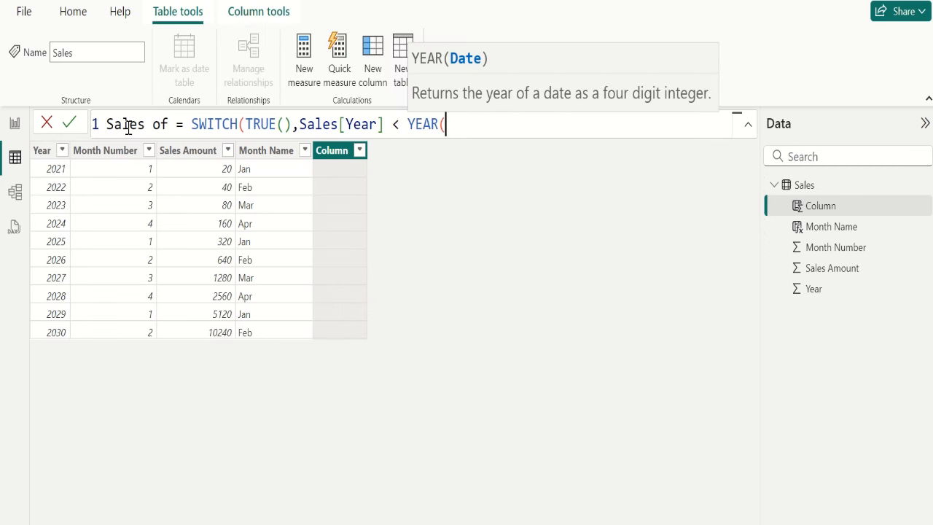
{"action": "type", "text": "toda"}
{"action": "key", "text": "Tab"}
{"action": "type", "text": ")"}
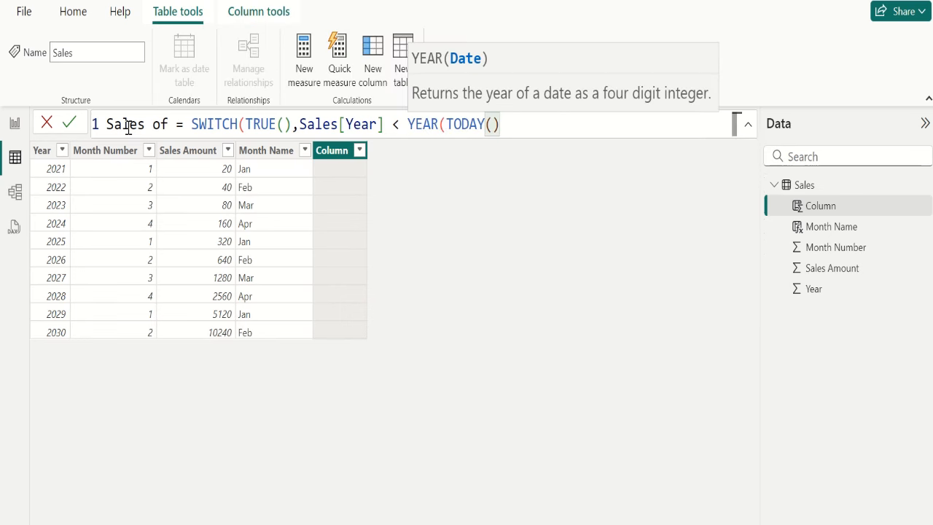
{"action": "type", "text": ")"}
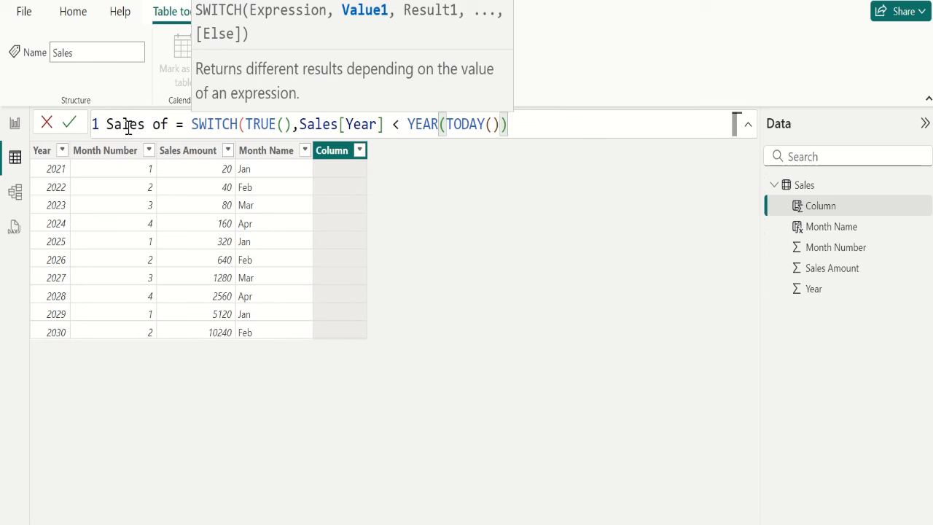
Give "Previous Year" as the first result and continue the Sales of formula on a second line.
{"action": "type", "text": ","}
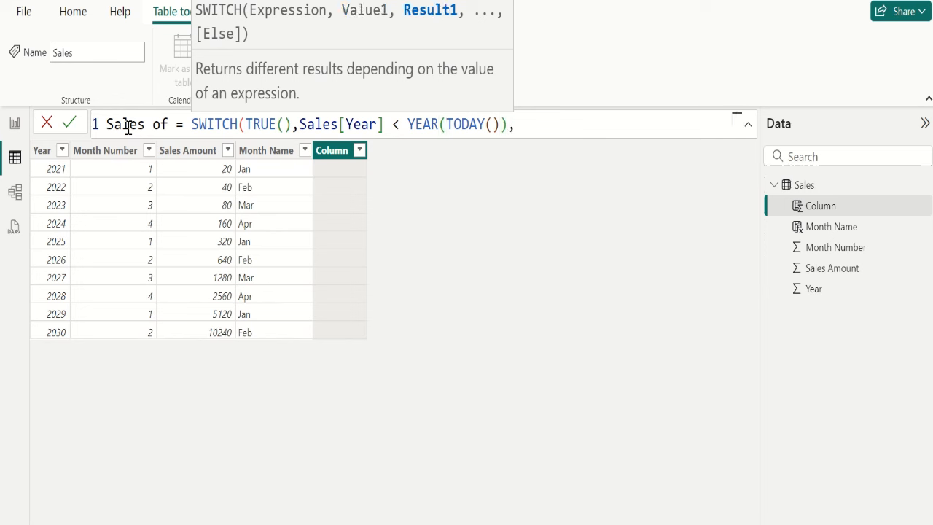
{"action": "type", "text": "\"Previous Year\""}
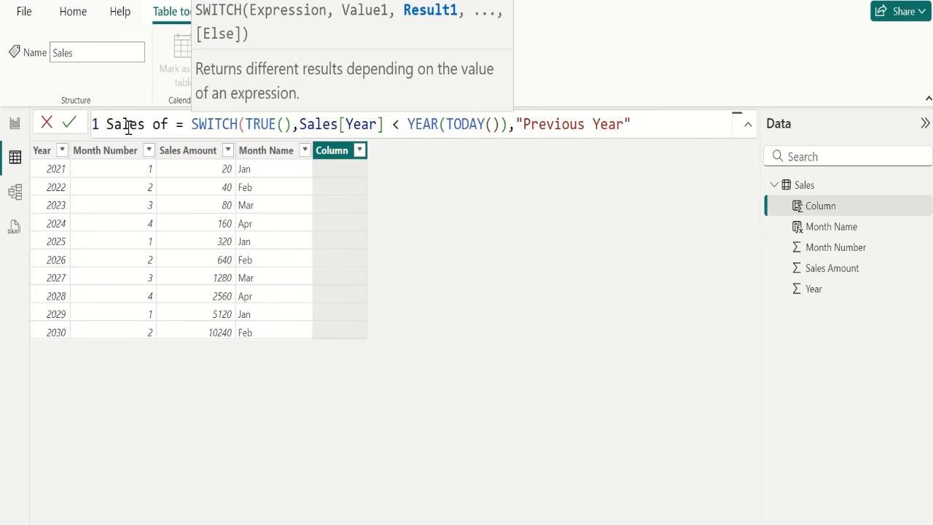
{"action": "type", "text": ","}
{"action": "key", "text": "shift+Return"}
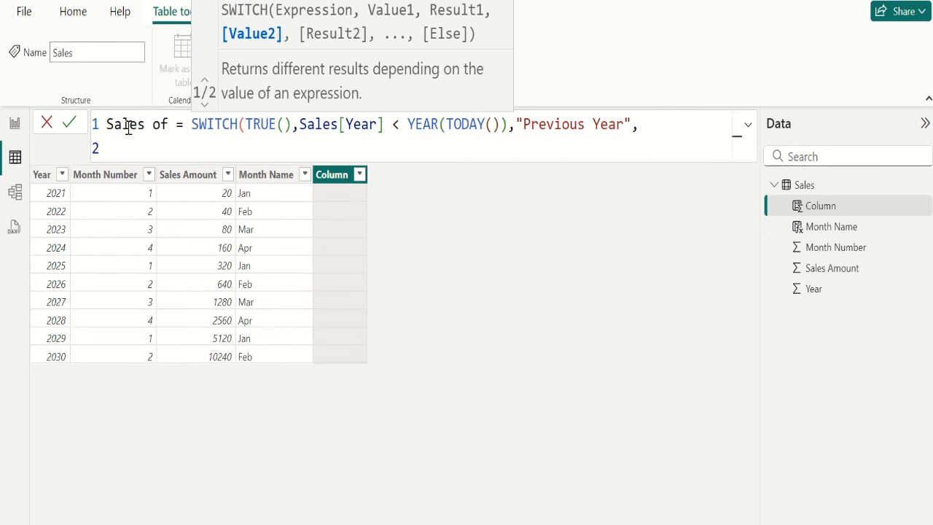
Enter the condition Sales[Year] = YEAR(TODAY()) as SWITCH's second value.
{"action": "type", "text": "ye"}
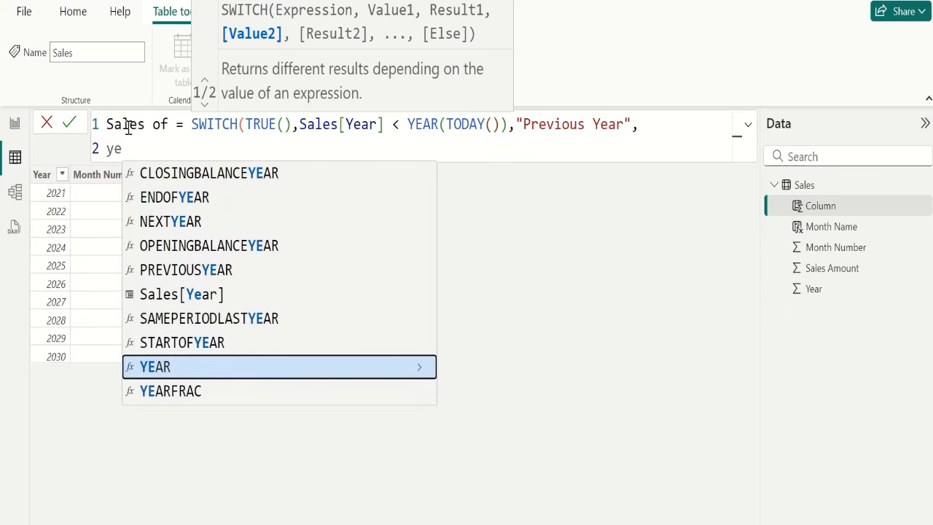
{"action": "key", "text": "Up"}
{"action": "key", "text": "Up"}
{"action": "key", "text": "Up"}
{"action": "key", "text": "Tab"}
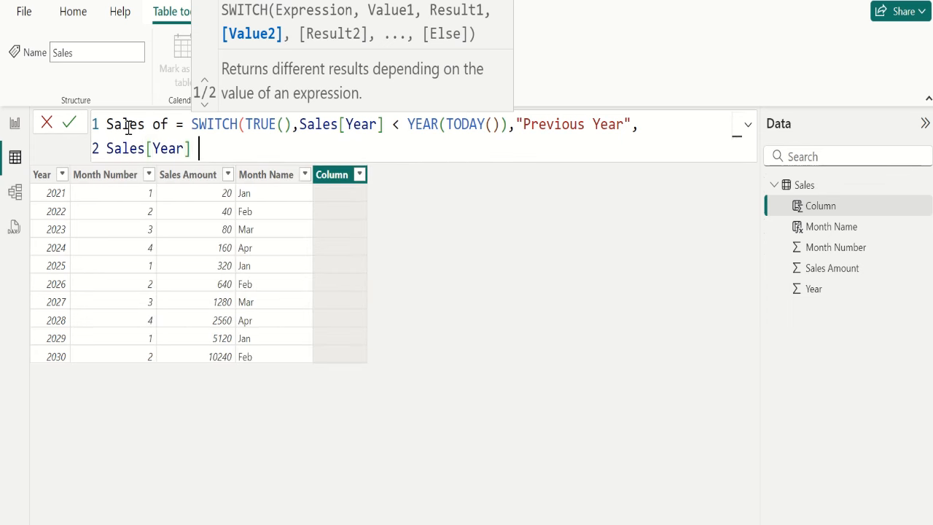
{"action": "type", "text": "= yea"}
{"action": "key", "text": "Tab"}
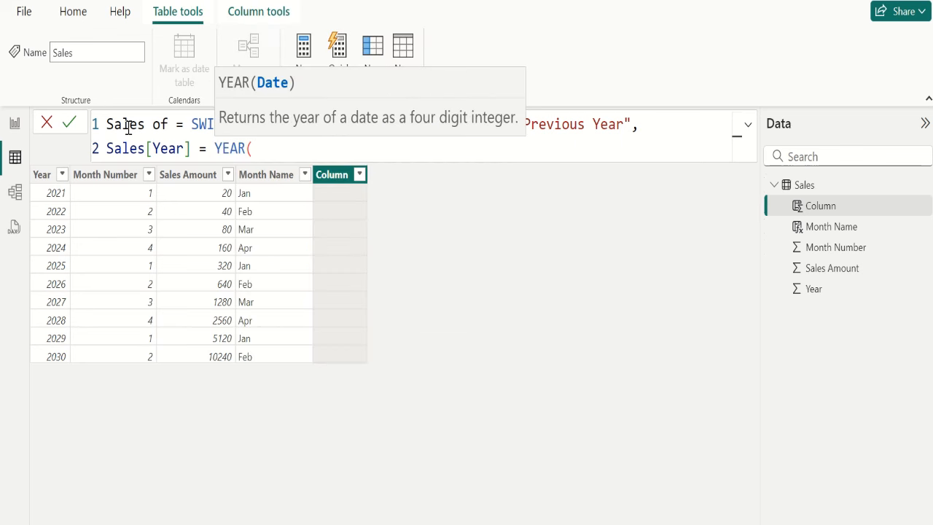
{"action": "type", "text": "tod"}
{"action": "key", "text": "Tab"}
{"action": "type", "text": ")"}
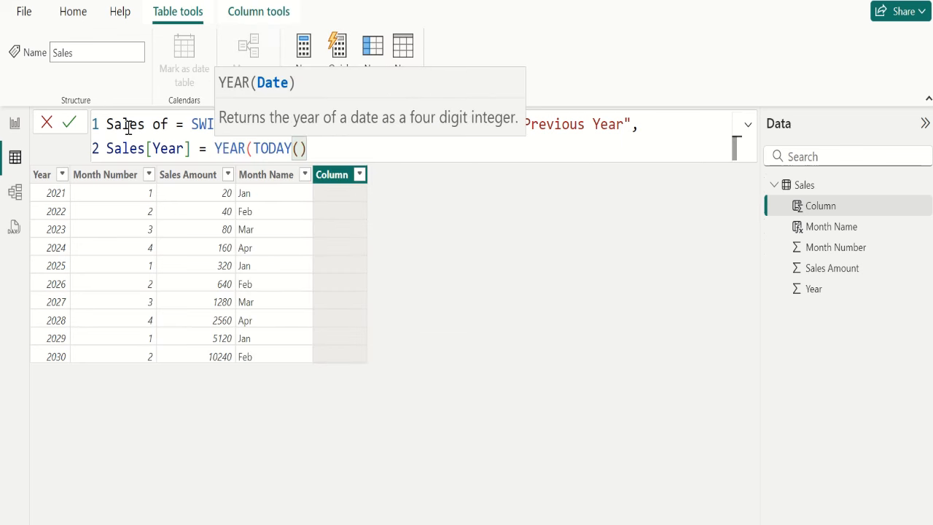
{"action": "type", "text": ")"}
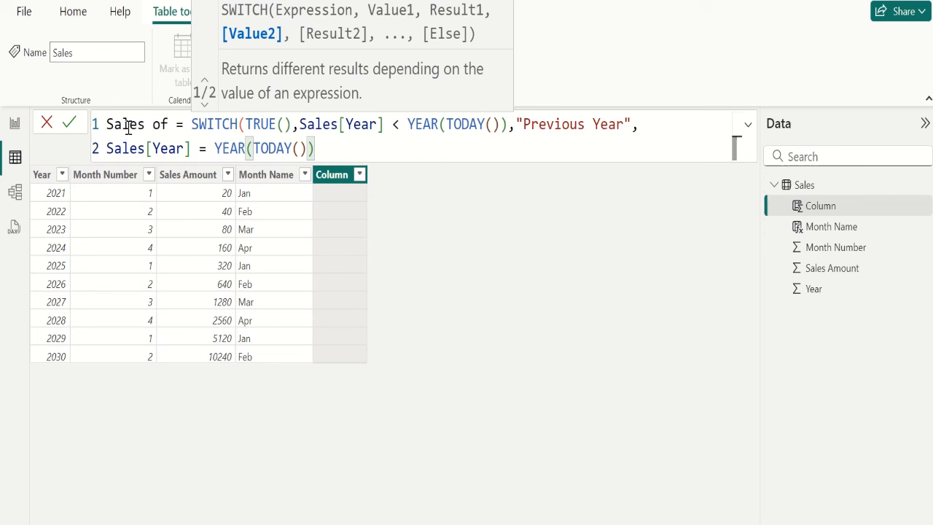
Give "Current Year" as the second result and continue the Sales of formula on a third line.
{"action": "type", "text": ","}
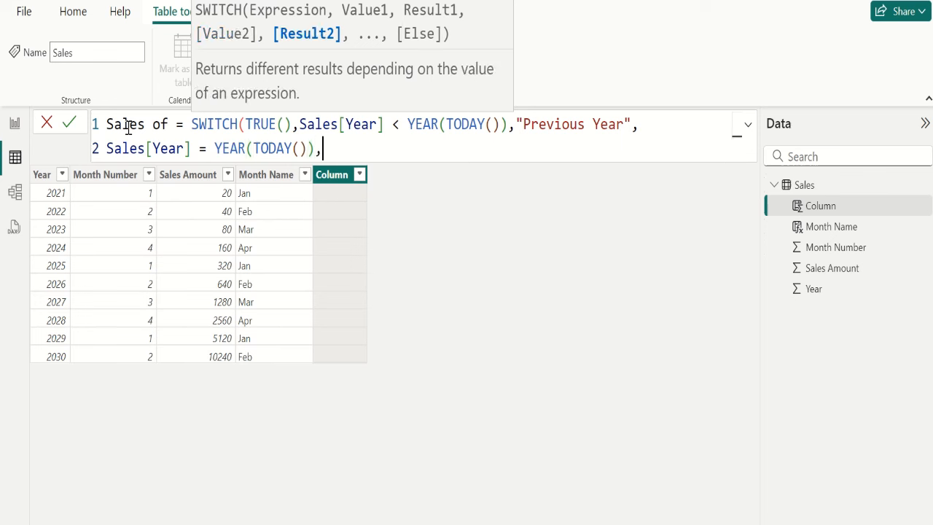
{"action": "type", "text": " \"Current Year"}
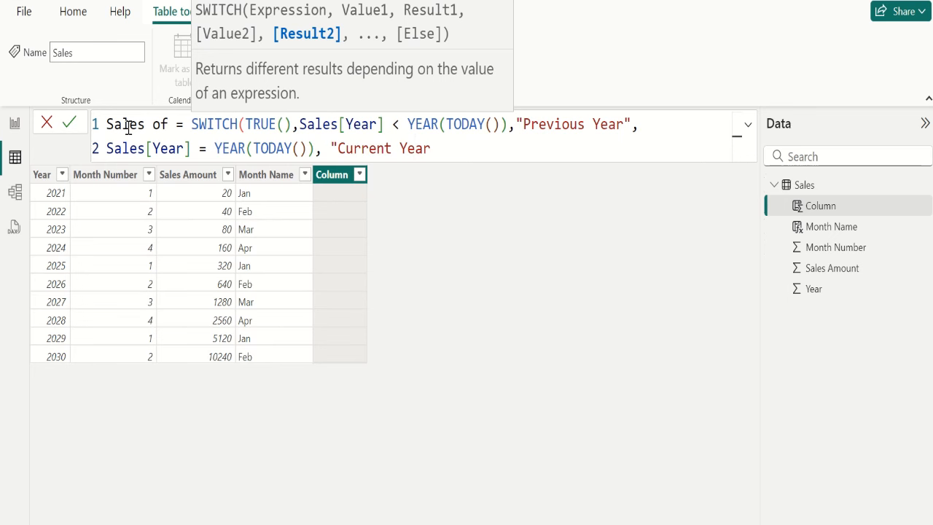
{"action": "type", "text": "\","}
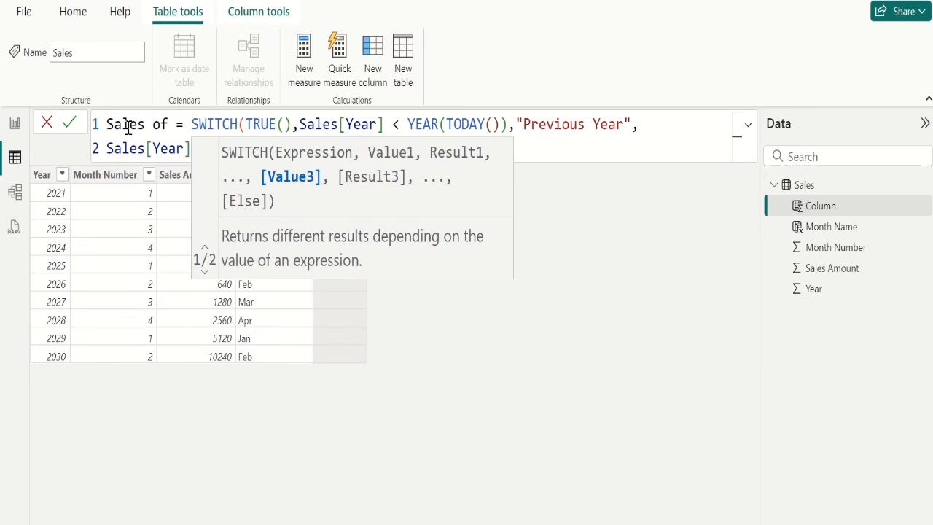
{"action": "key", "text": "shift+Return"}
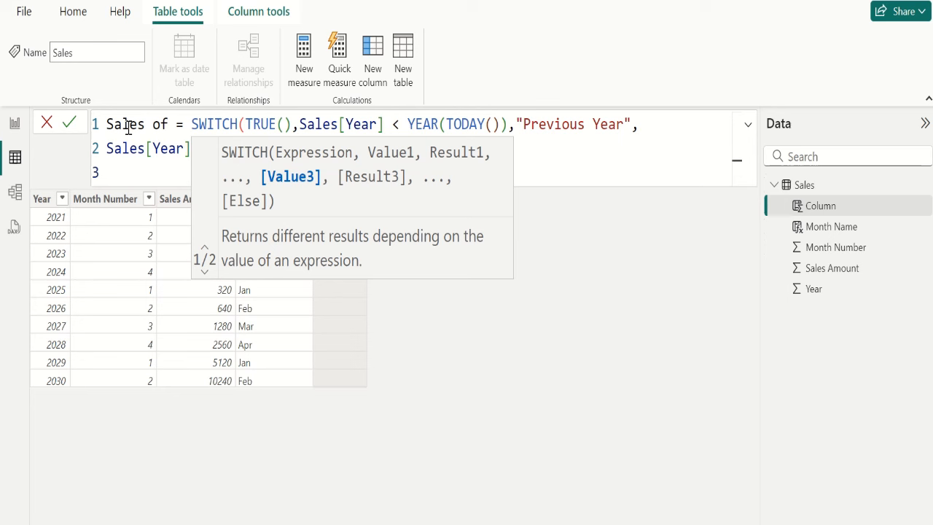
Enter the condition Sales[Year] > YEAR(TODAY()) as SWITCH's third value.
{"action": "type", "text": "y"}
{"action": "key", "text": "Up"}
{"action": "key", "text": "Tab"}
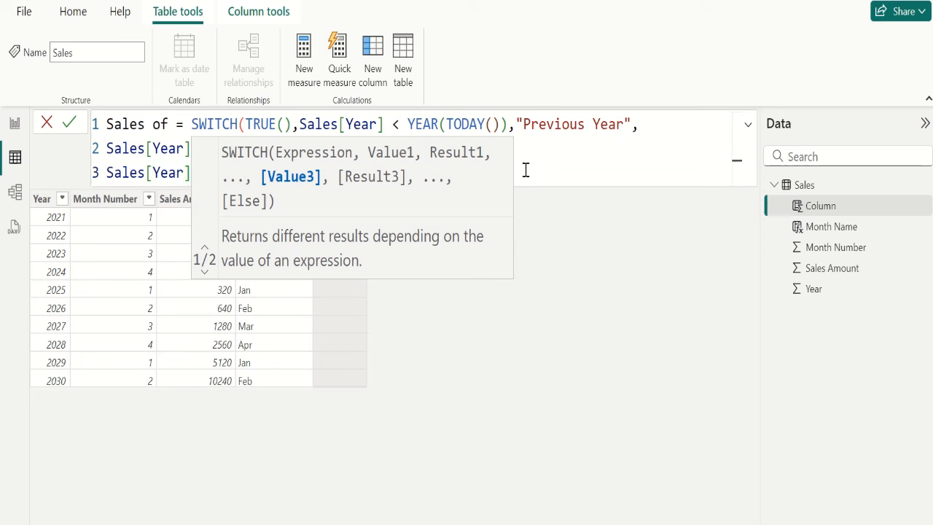
{"action": "left_click", "coordinate": [151, 174]}
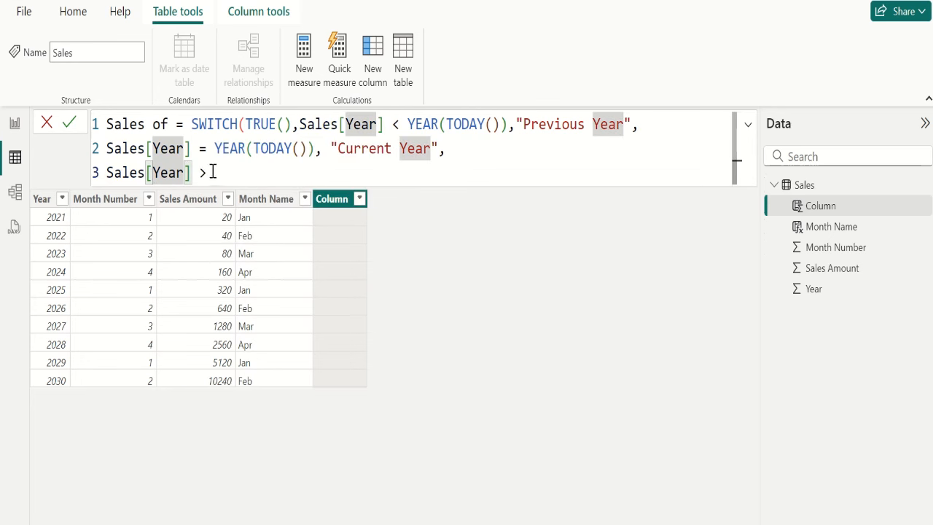
{"action": "left_click", "coordinate": [231, 173]}
{"action": "type", "text": "ye"}
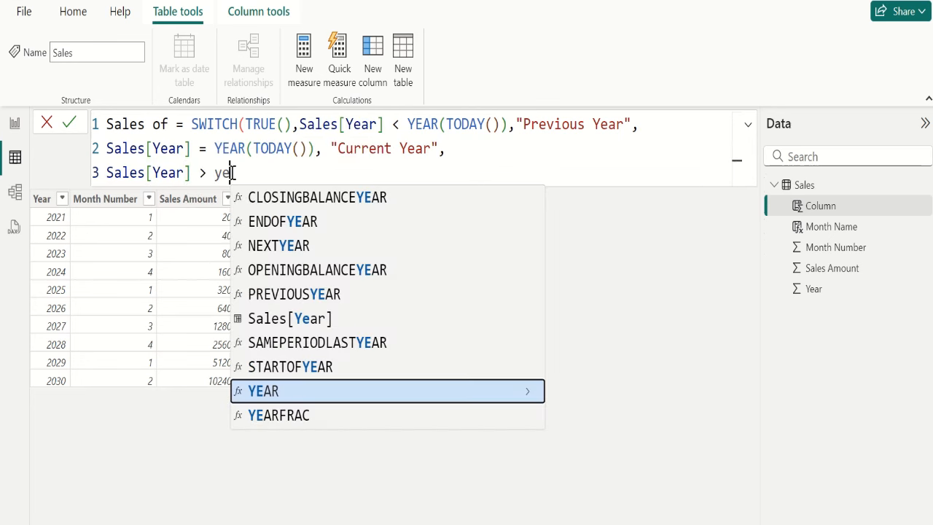
{"action": "key", "text": "Tab"}
{"action": "type", "text": "tod"}
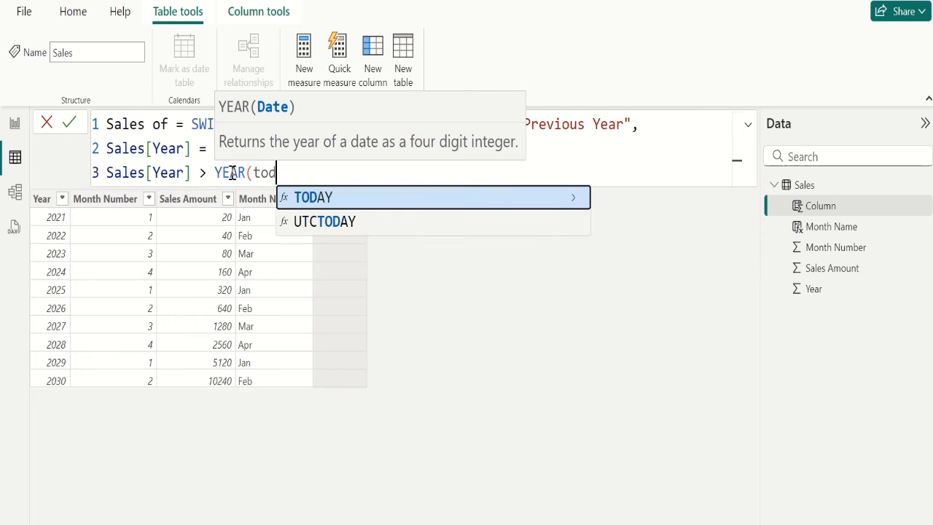
{"action": "key", "text": "Tab"}
{"action": "type", "text": "))"}
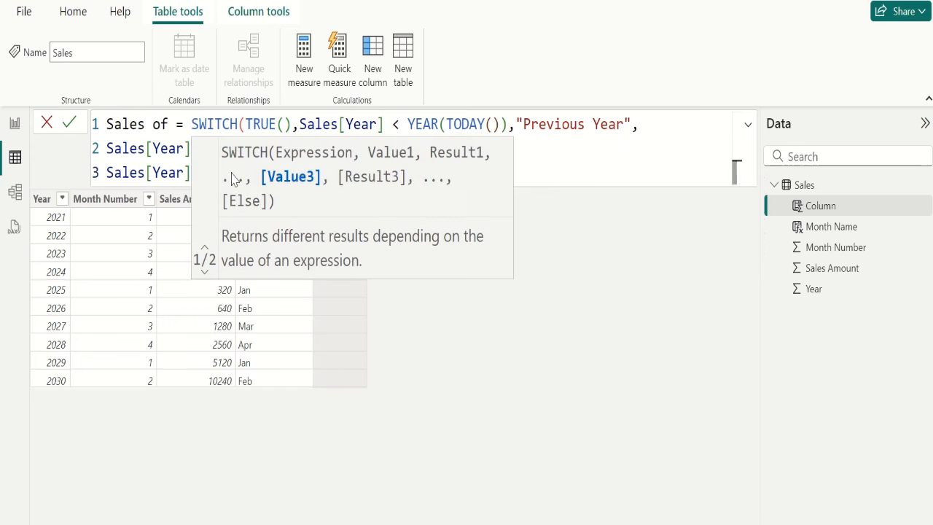
Give "Future Year" as the third result and add Unknown as the else result of the Sales of formula.
{"action": "type", "text": ","}
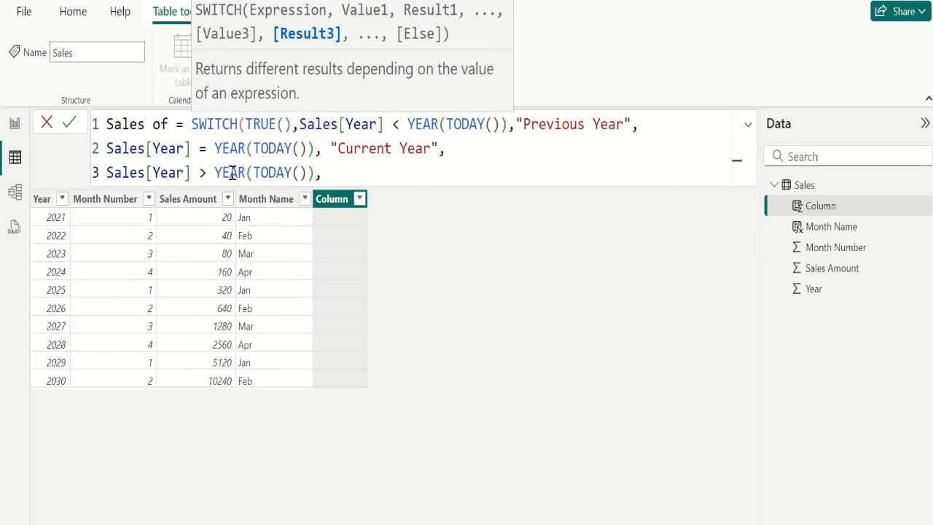
{"action": "type", "text": " \"Future "}
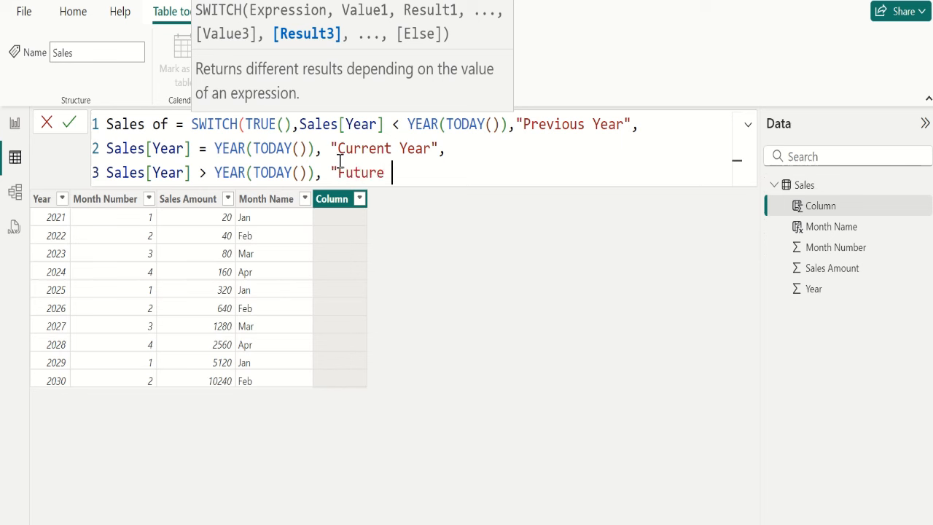
{"action": "type", "text": "Year\""}
{"action": "type", "text": ","}
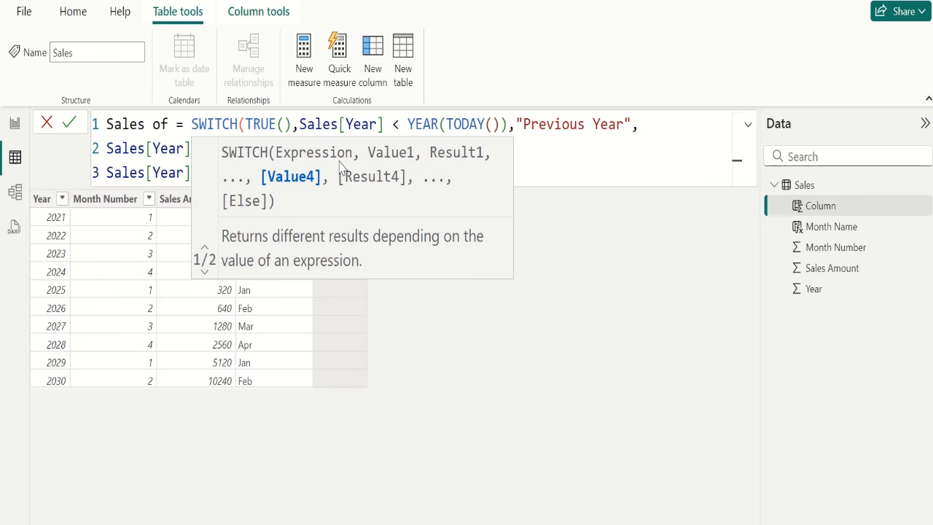
{"action": "type", "text": ")), \"Future Year\", \"Unknown))"}
Close the quotation after Unknown, remove the extra closing parenthesis and commit the Sales of formula.
{"action": "left_click", "coordinate": [165, 172]}
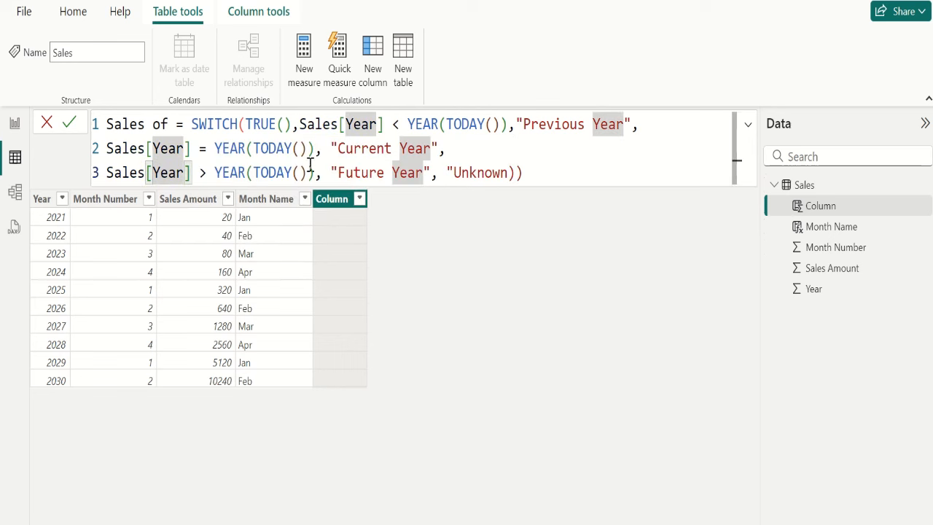
{"action": "left_click", "coordinate": [519, 174]}
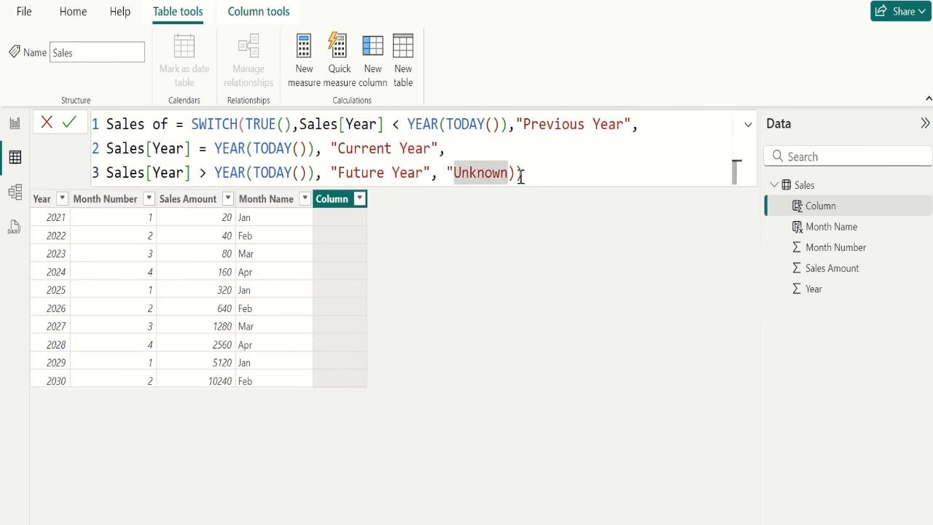
{"action": "type", "text": "\""}
{"action": "key", "text": "Right"}
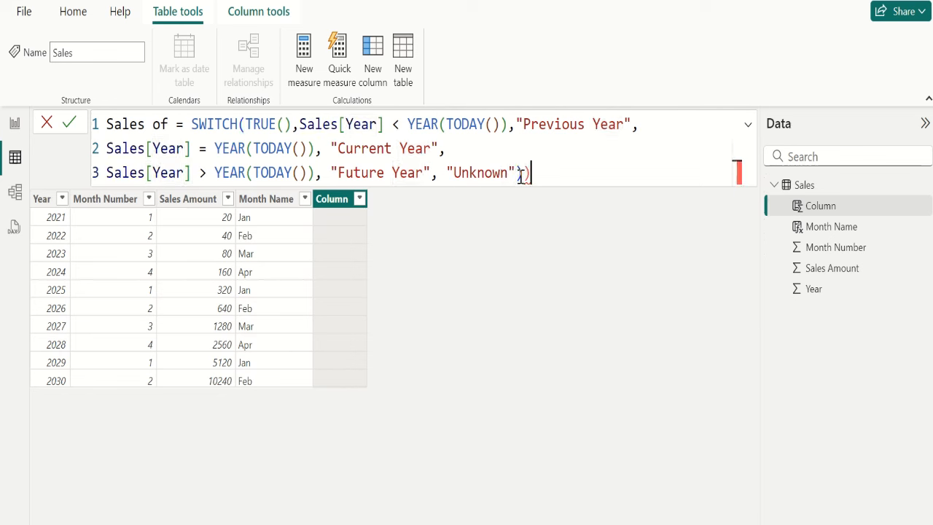
{"action": "key", "text": "BackSpace"}
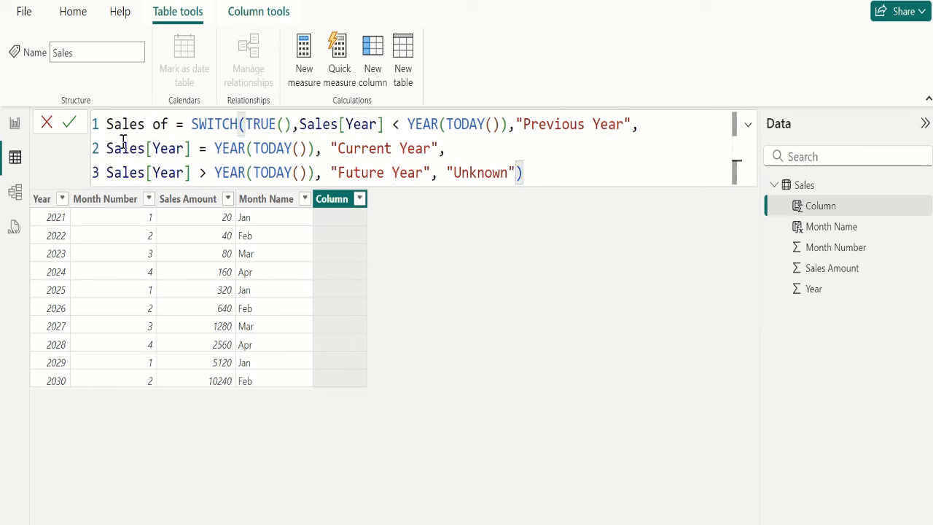
{"action": "left_click", "coordinate": [73, 129]}
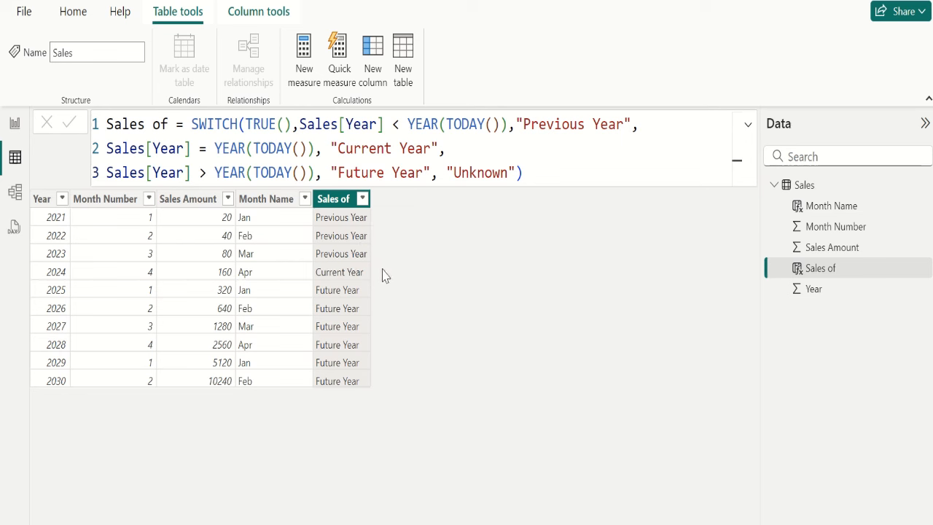
Add another calculated column to the Sales table and name it Category in its formula.
{"action": "left_click", "coordinate": [376, 73]}
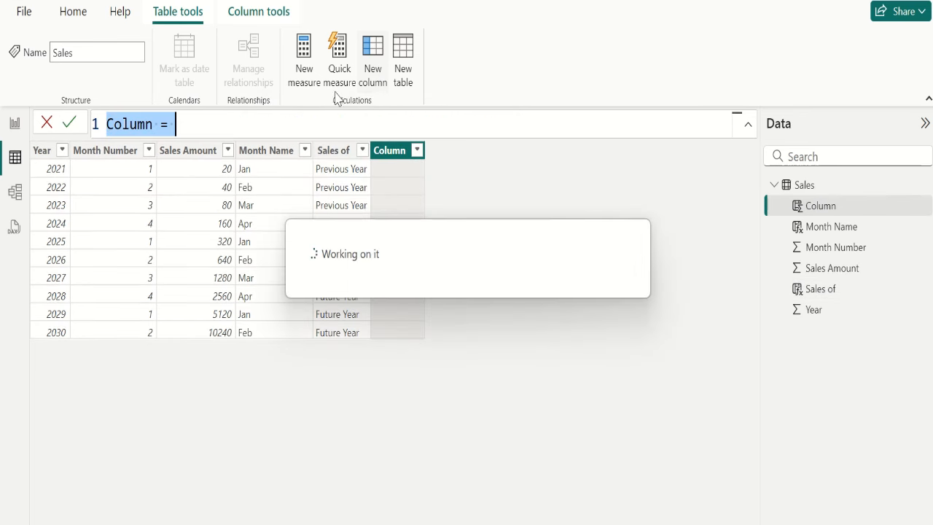
{"action": "double_click", "coordinate": [135, 124]}
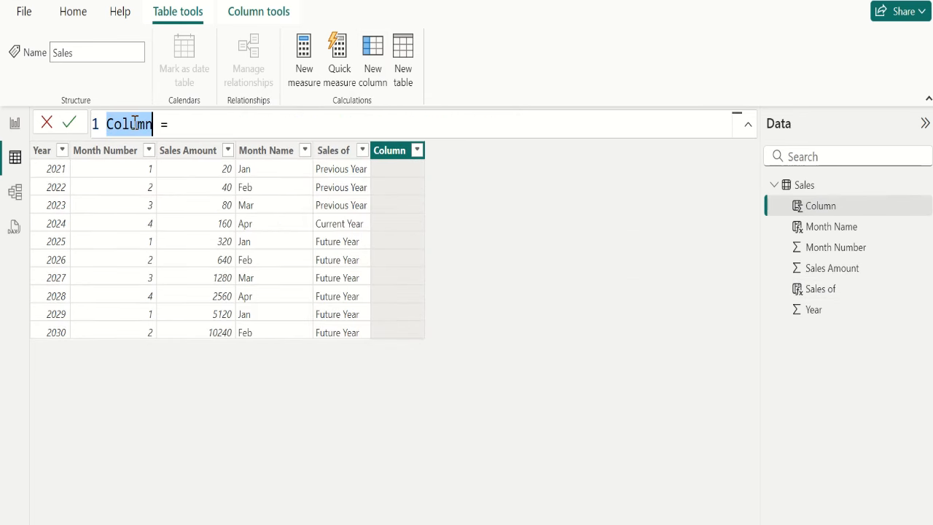
{"action": "type", "text": "Category"}
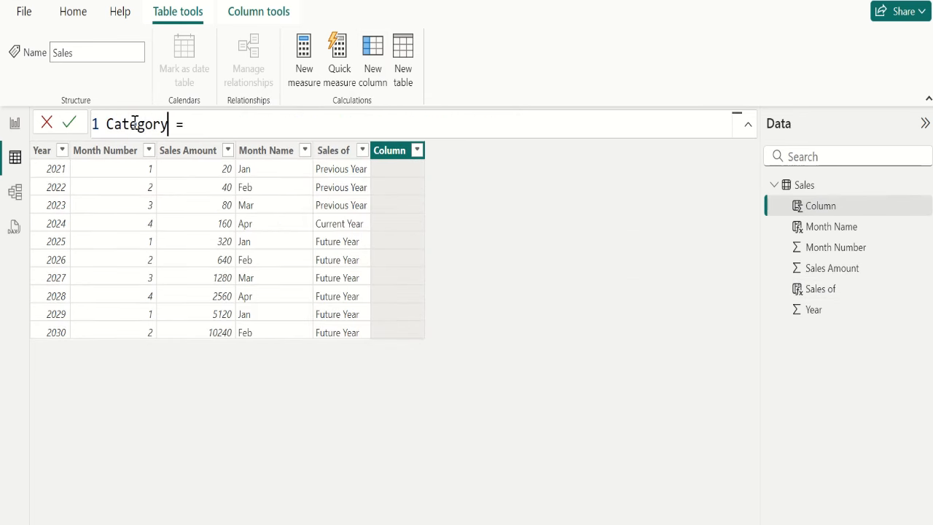
{"action": "key", "text": "Right"}
{"action": "key", "text": "Right"}
Begin the Category formula with the SWITCH function, using TRUE() as its expression.
{"action": "type", "text": "swi"}
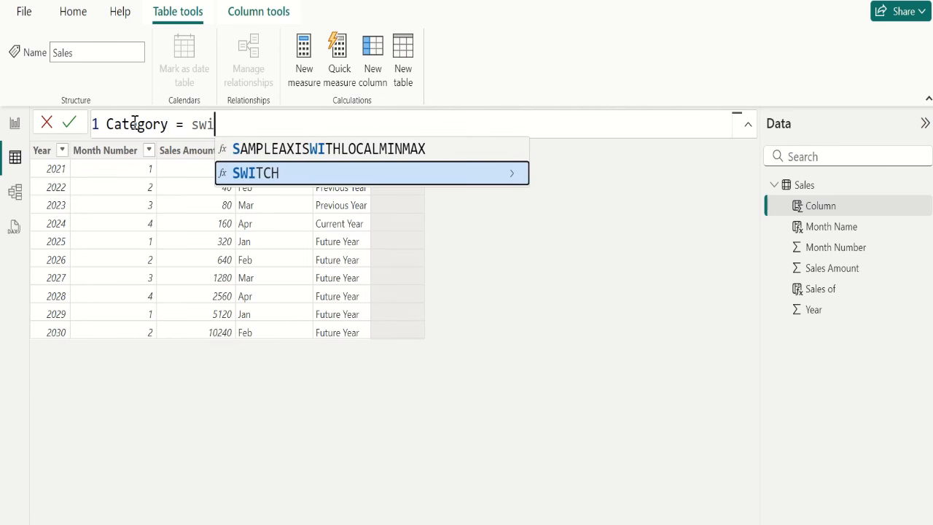
{"action": "key", "text": "Tab"}
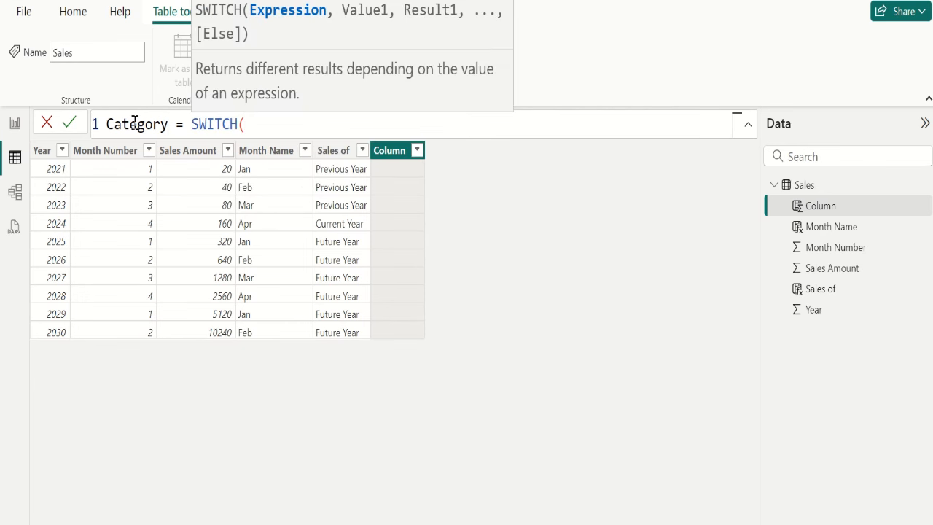
{"action": "type", "text": "tru"}
{"action": "key", "text": "Tab"}
{"action": "type", "text": ")"}
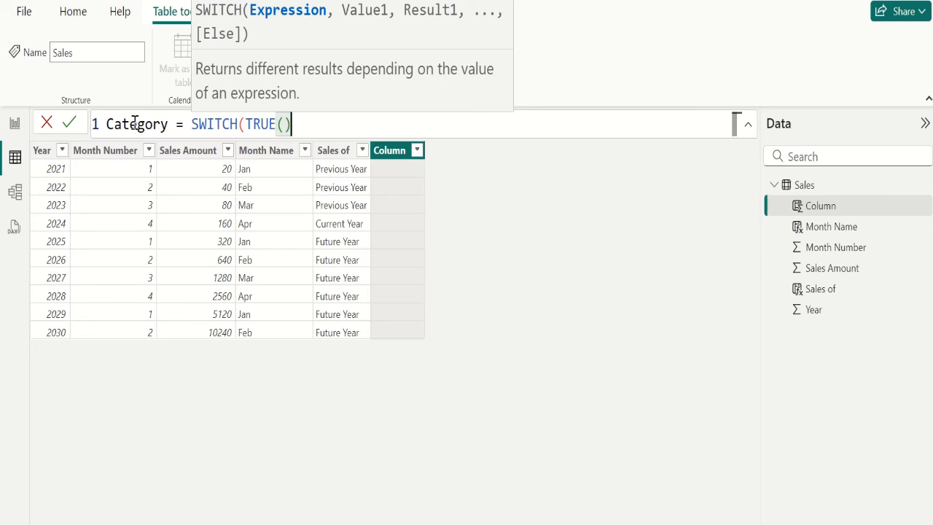
Enter the condition Sales[Sales Amount] < 1000 as the first value of the Category formula's SWITCH.
{"action": "type", "text": ",sale"}
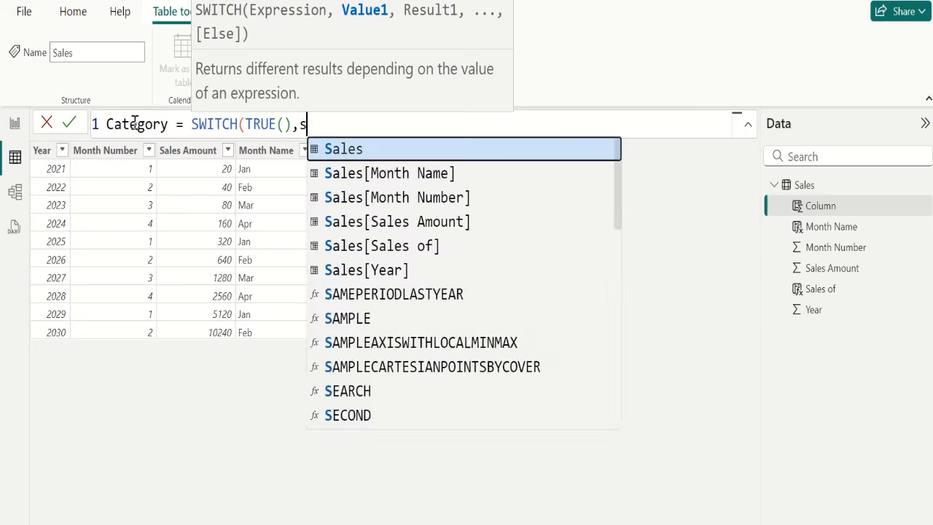
{"action": "key", "text": "Down"}
{"action": "key", "text": "Down"}
{"action": "key", "text": "Down"}
{"action": "key", "text": "Tab"}
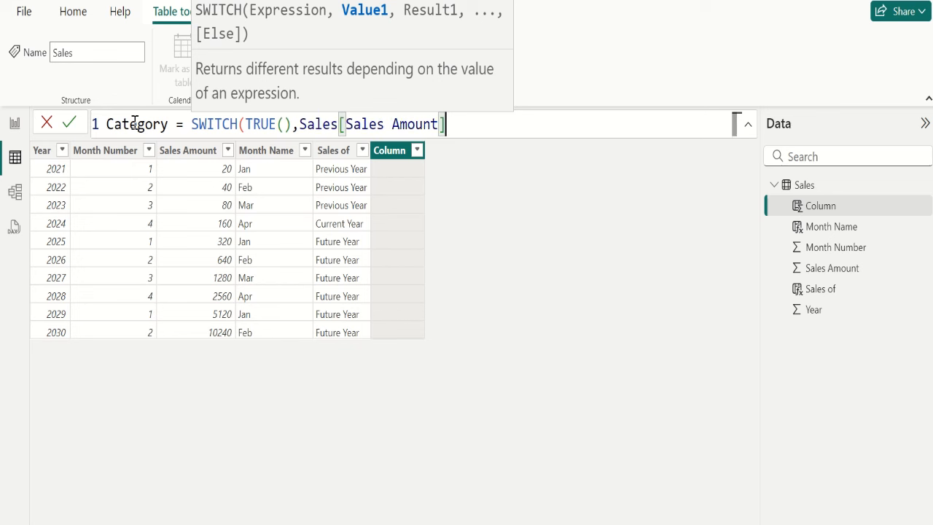
{"action": "type", "text": "<"}
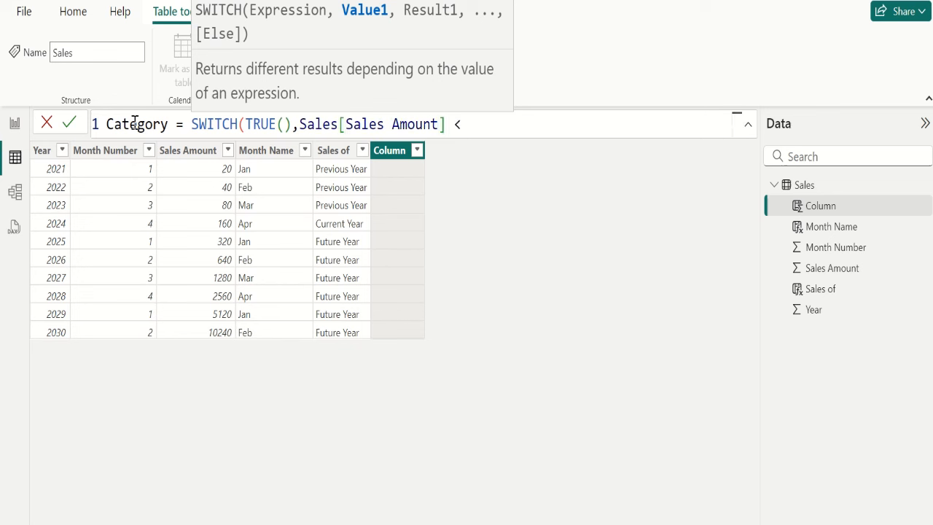
{"action": "type", "text": " 10"}
{"action": "type", "text": "00"}
Give "A" as the first result and continue the Category formula on a second line.
{"action": "type", "text": ", "}
{"action": "type", "text": "\"A"}
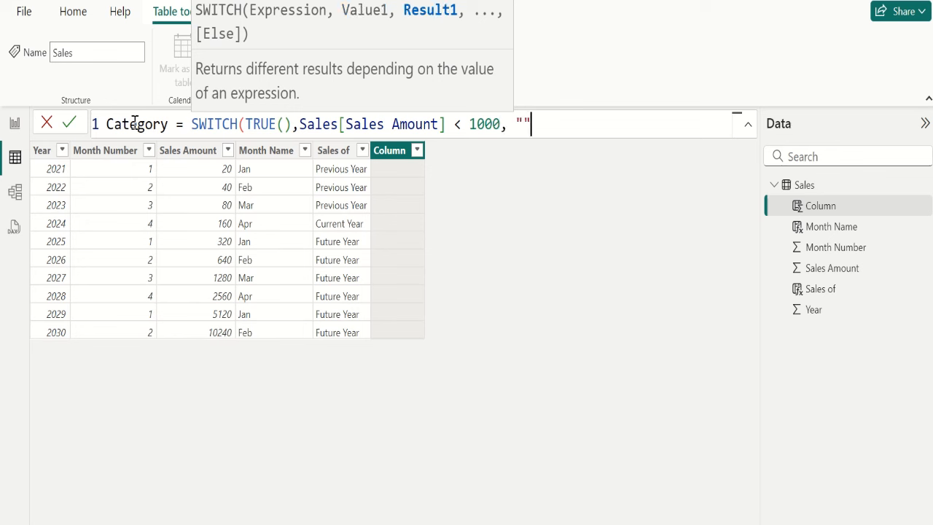
{"action": "type", "text": "\","}
{"action": "key", "text": "shift+Return"}
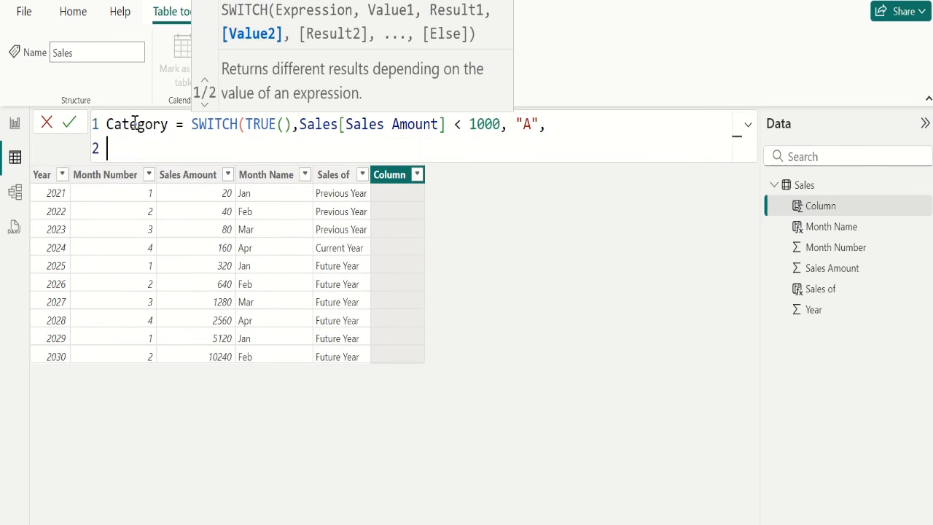
Complete the Category formula with the condition Sales[Sales Amount] < 100 returning "B" and "C" as the else result, and commit it.
{"action": "type", "text": "amou"}
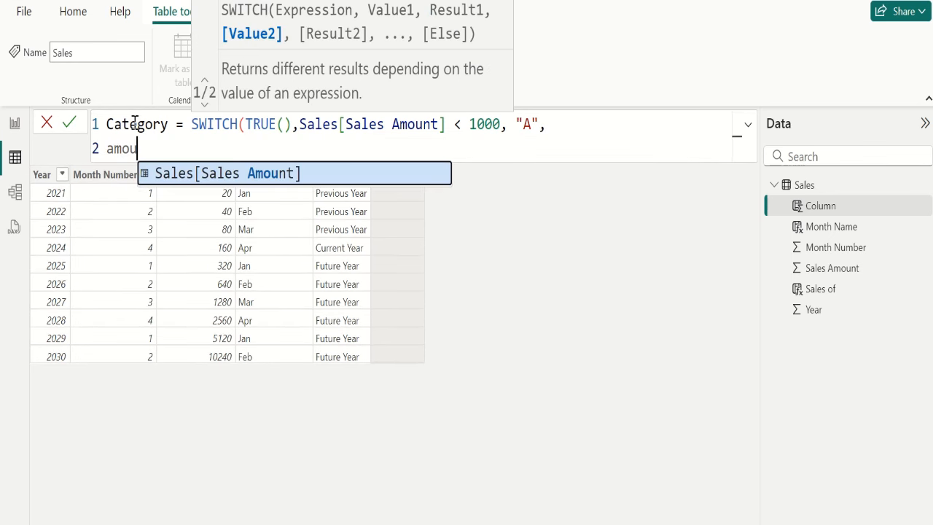
{"action": "key", "text": "Tab"}
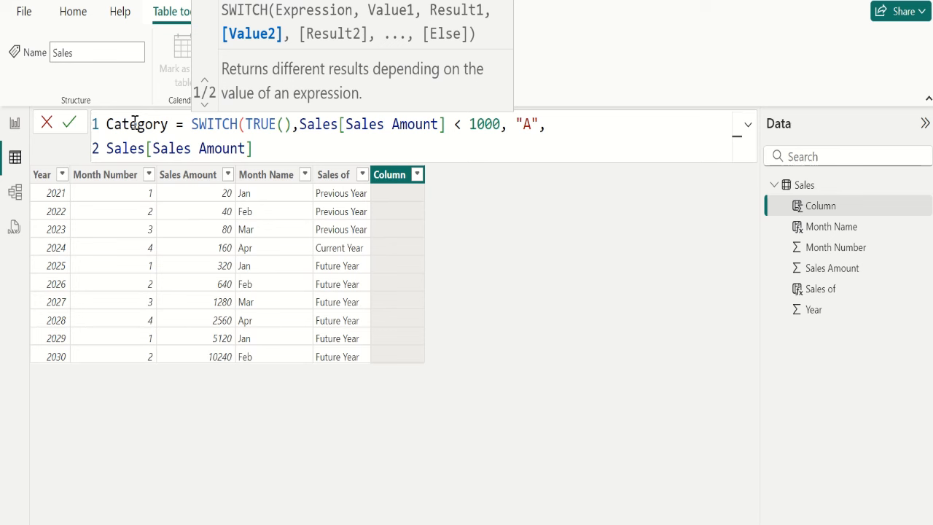
{"action": "type", "text": "< 100, "}
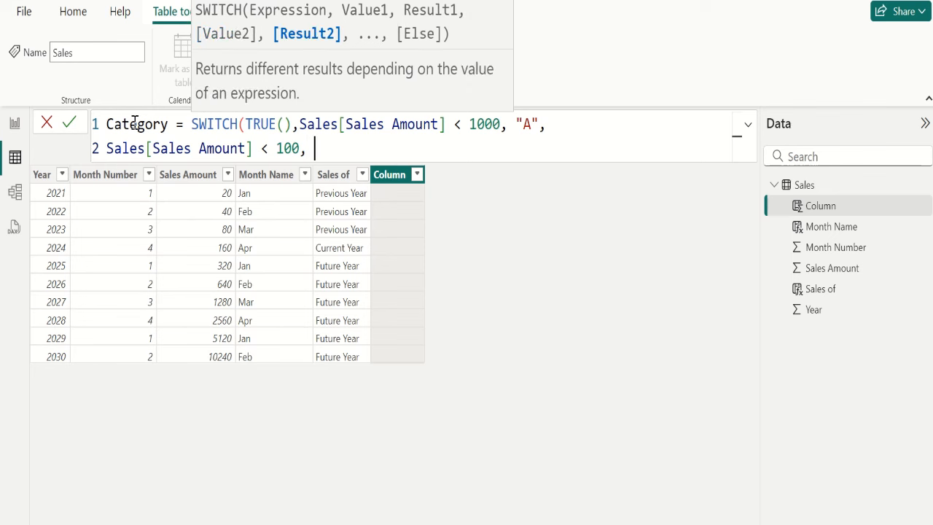
{"action": "type", "text": "\"B\","}
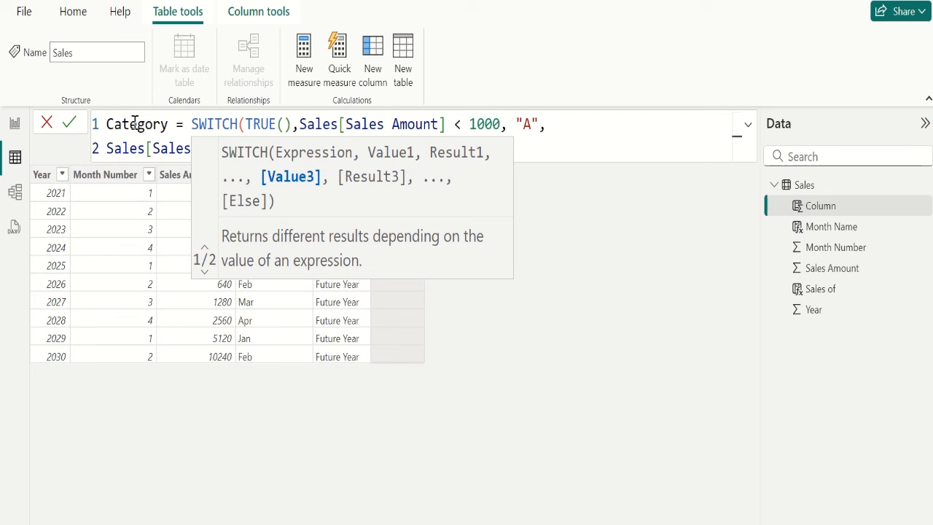
{"action": "type", "text": "\"C\")"}
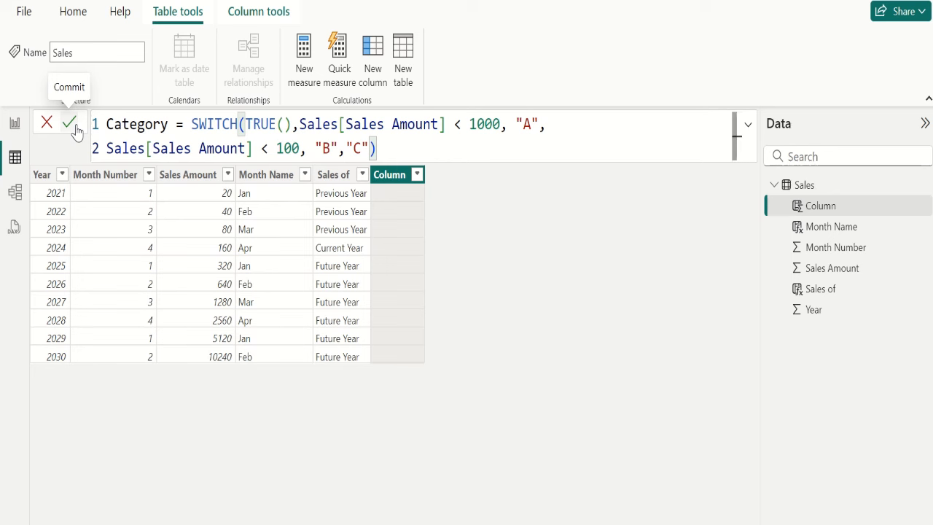
{"action": "left_click", "coordinate": [75, 129]}
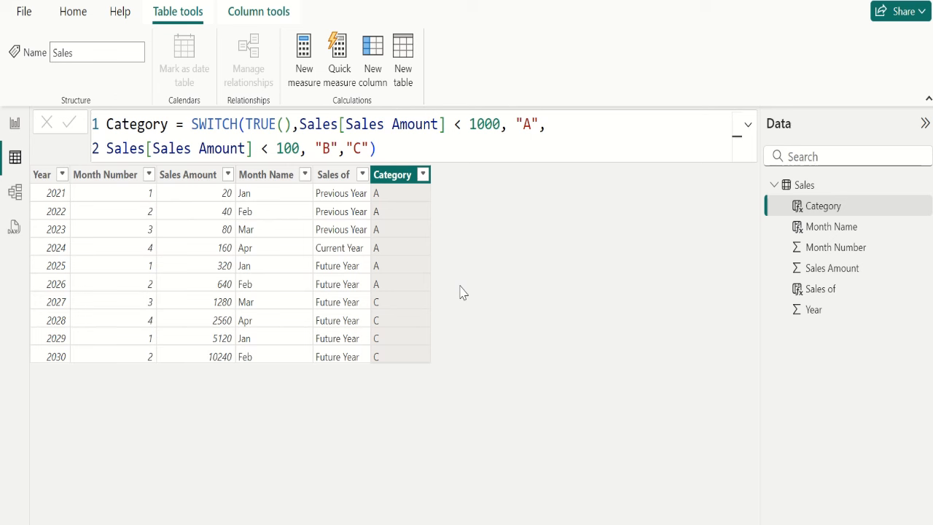
Replace the "B" result in the Category formula with the number 2 and commit the formula.
{"action": "left_click", "coordinate": [337, 146]}
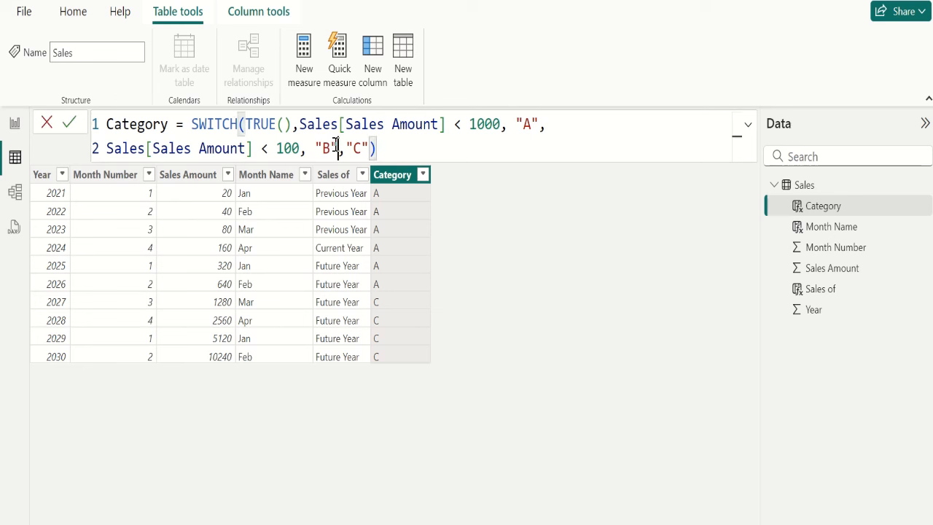
{"action": "key", "text": "BackSpace"}
{"action": "key", "text": "BackSpace"}
{"action": "key", "text": "BackSpace"}
{"action": "type", "text": "2"}
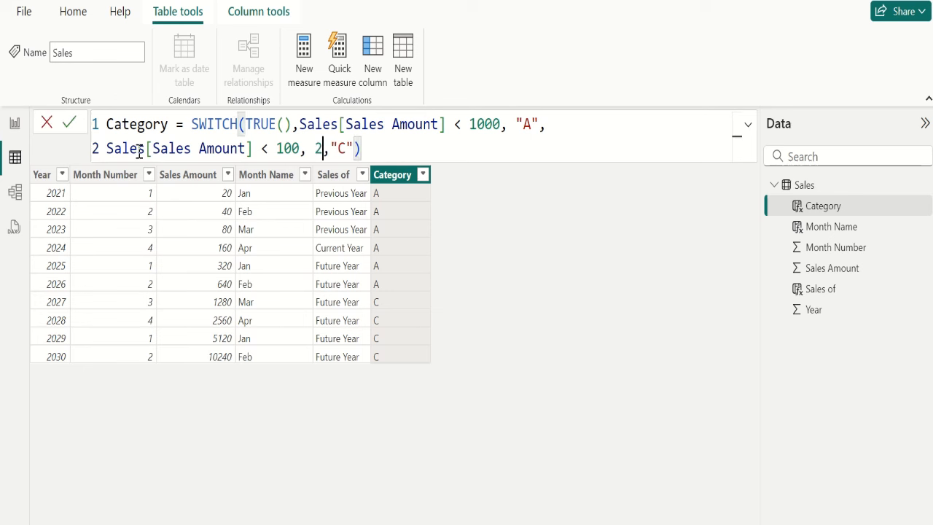
{"action": "left_click", "coordinate": [70, 125]}
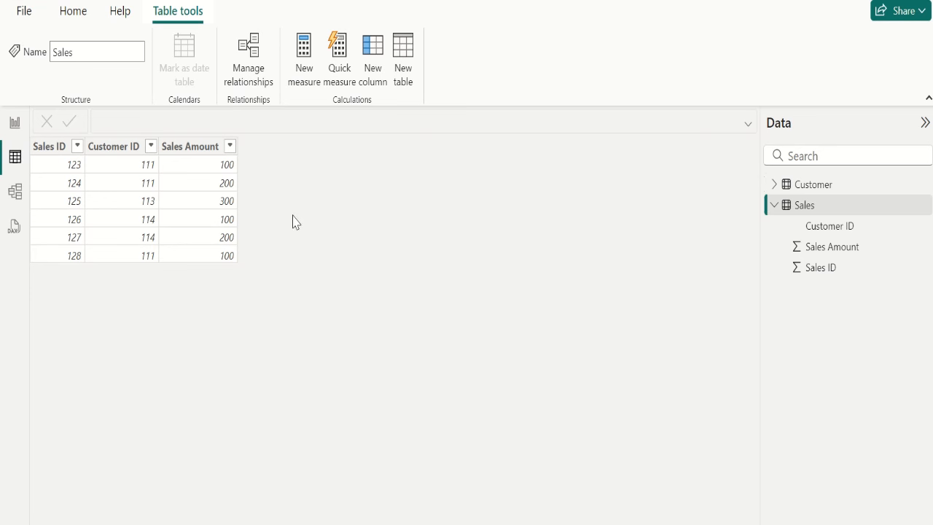
Examine the Sales table's columns and the cardinality and cross-filter direction of its relationship with the Customer table.
{"action": "left_click", "coordinate": [55, 149]}
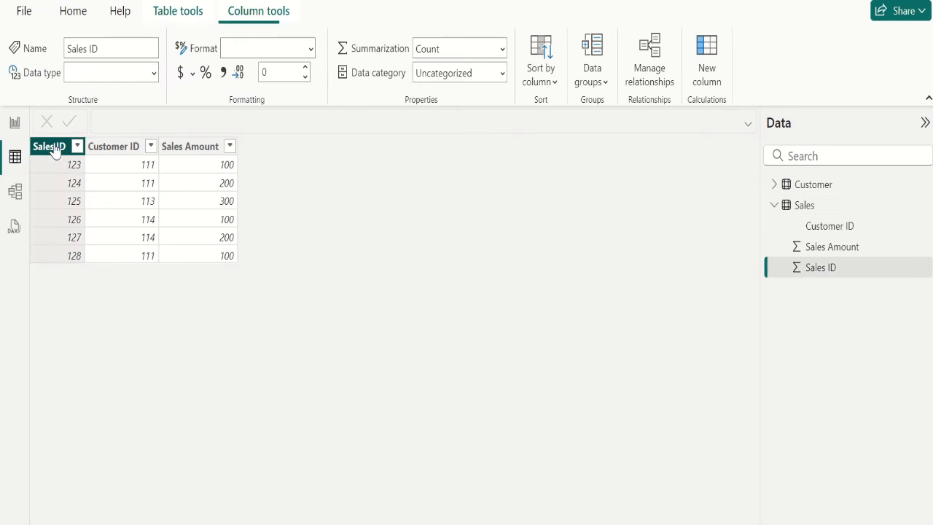
{"action": "left_click", "coordinate": [119, 153]}
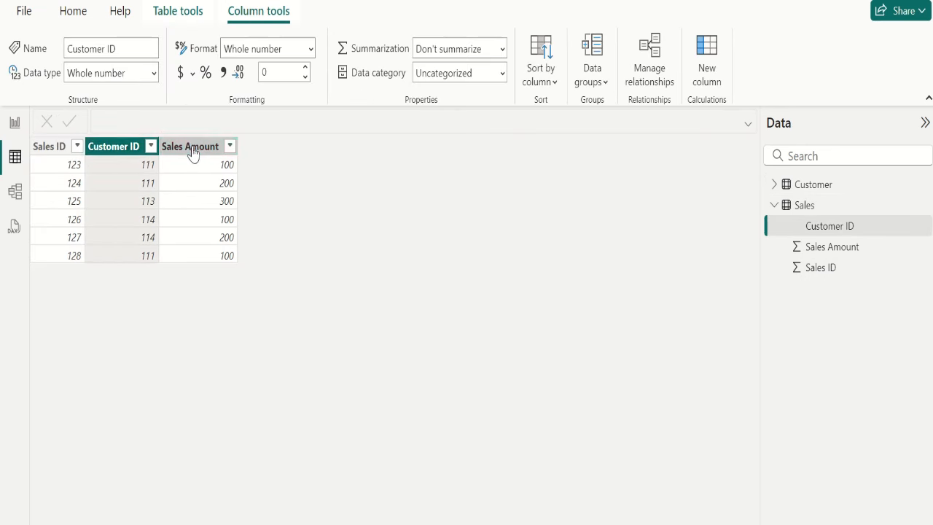
{"action": "left_click", "coordinate": [190, 148]}
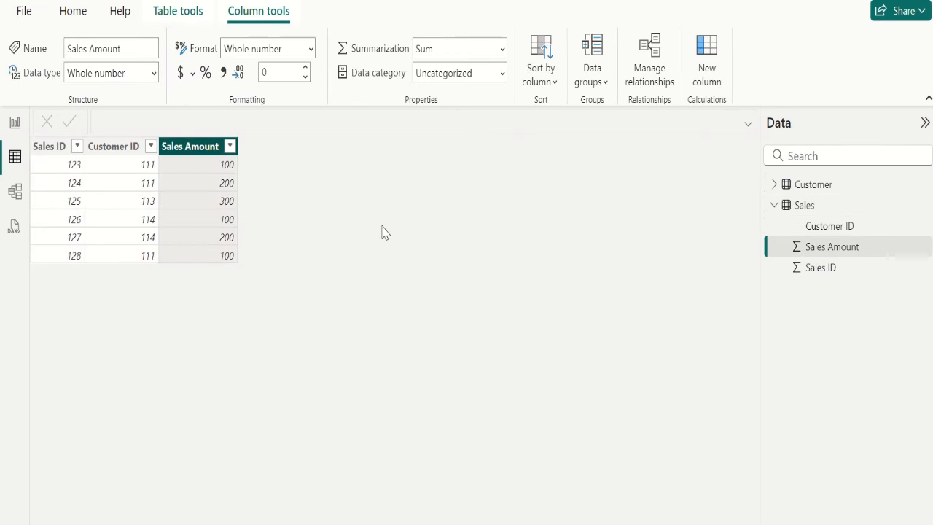
{"action": "left_click", "coordinate": [822, 211]}
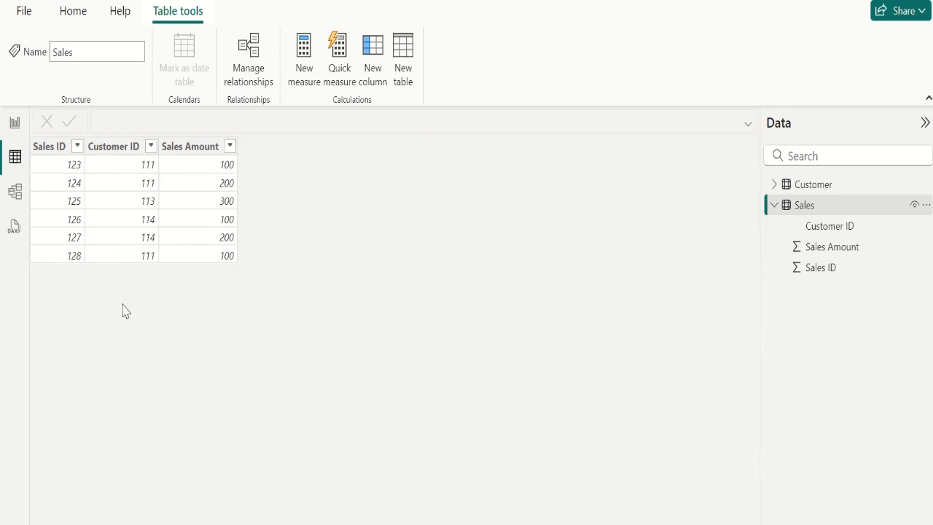
{"action": "left_click", "coordinate": [15, 192]}
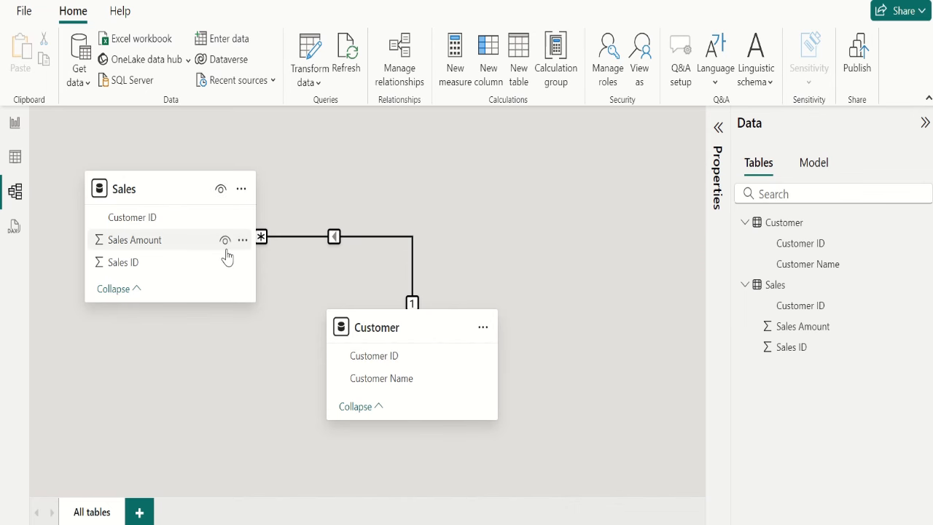
{"action": "mouse_move", "coordinate": [353, 343]}
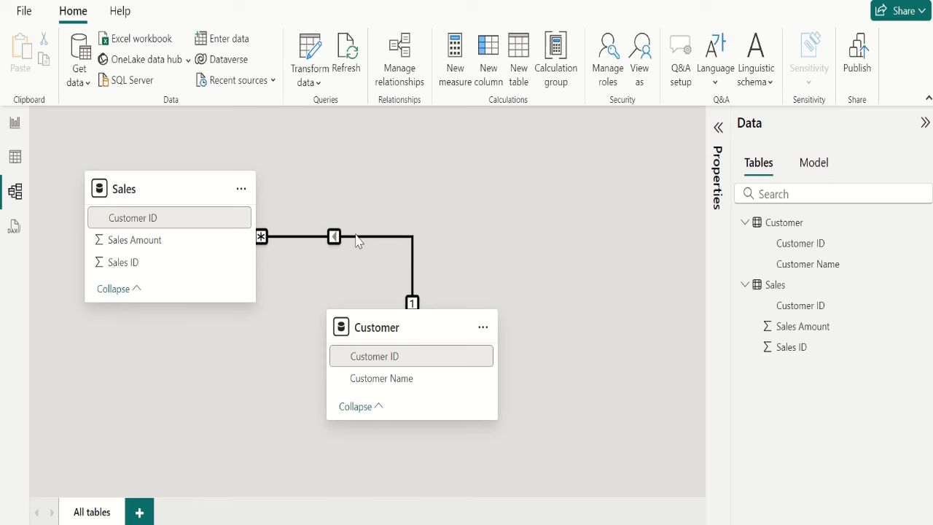
{"action": "double_click", "coordinate": [357, 238]}
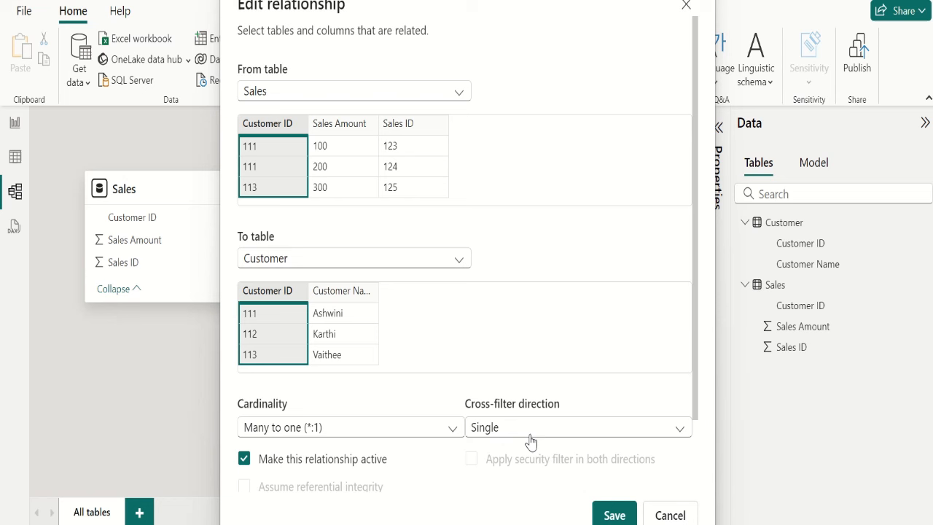
{"action": "left_click", "coordinate": [608, 513]}
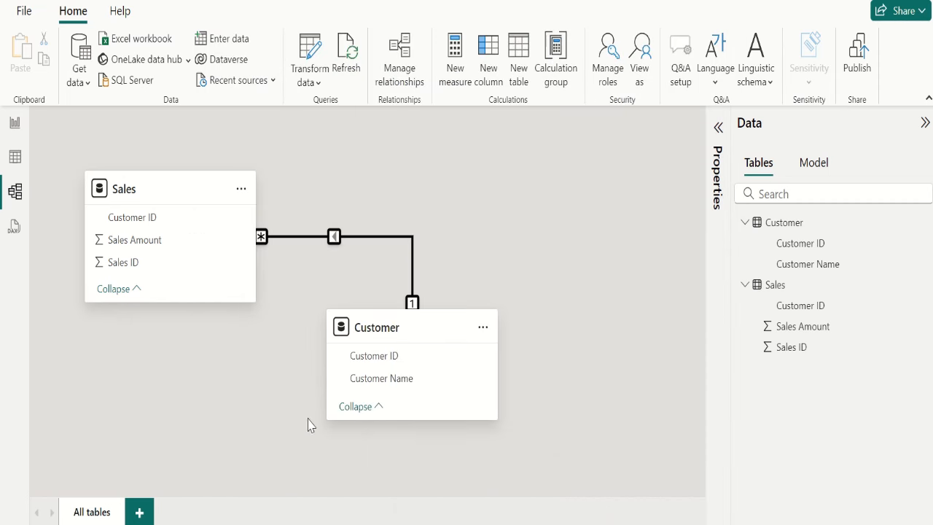
Add a calculated column to the Sales table and name it Purchaser Name in its formula.
{"action": "left_click", "coordinate": [19, 170]}
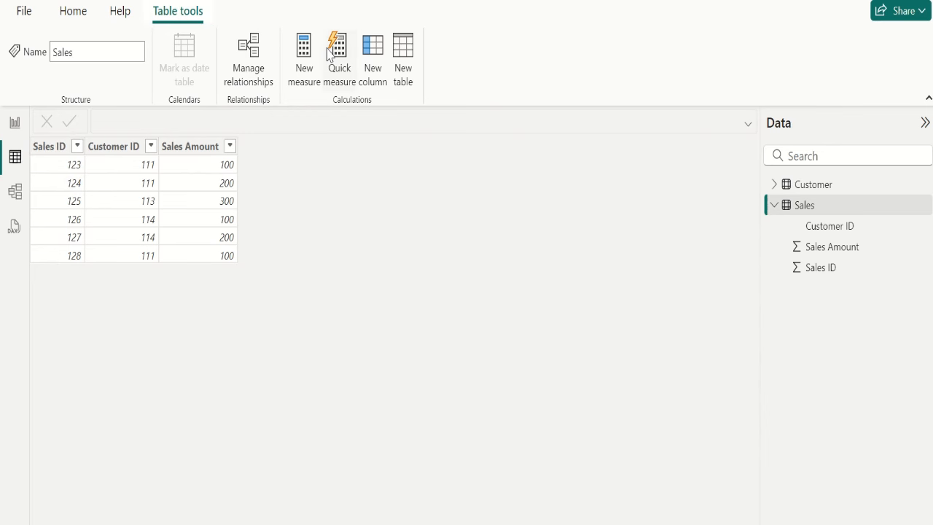
{"action": "left_click", "coordinate": [378, 77]}
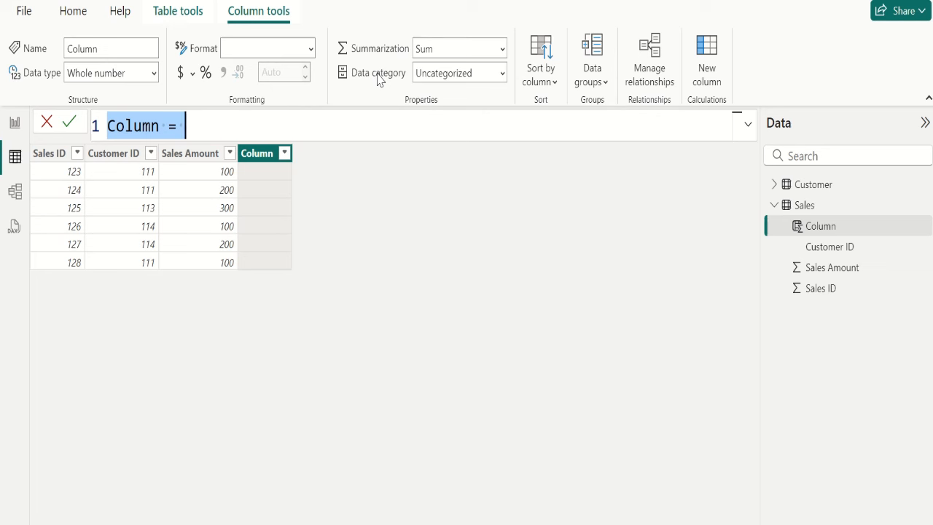
{"action": "double_click", "coordinate": [131, 124]}
{"action": "type", "text": "Purcha"}
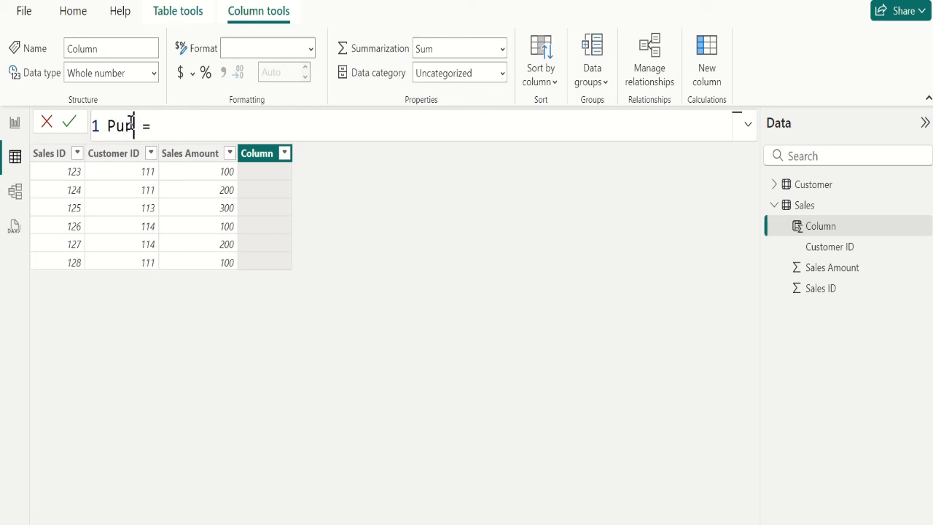
{"action": "type", "text": "ser Name"}
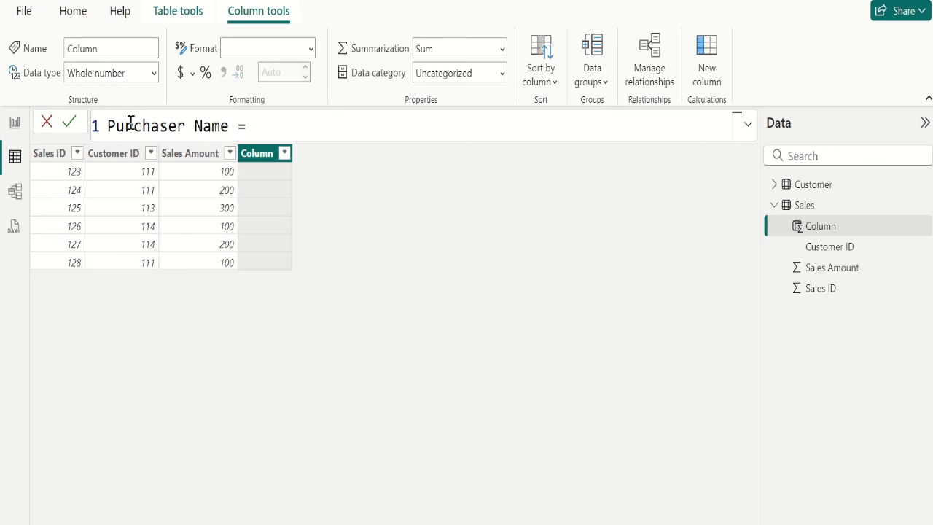
Define Purchaser Name as RELATED(Customer[Customer Name]) and commit the formula.
{"action": "key", "text": "Right"}
{"action": "key", "text": "Right"}
{"action": "key", "text": "Right"}
{"action": "type", "text": "rel"}
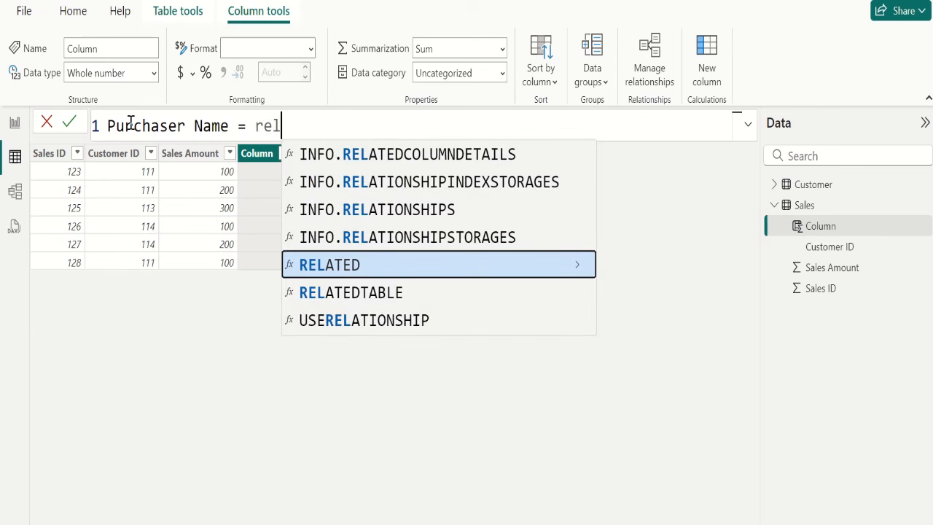
{"action": "key", "text": "Tab"}
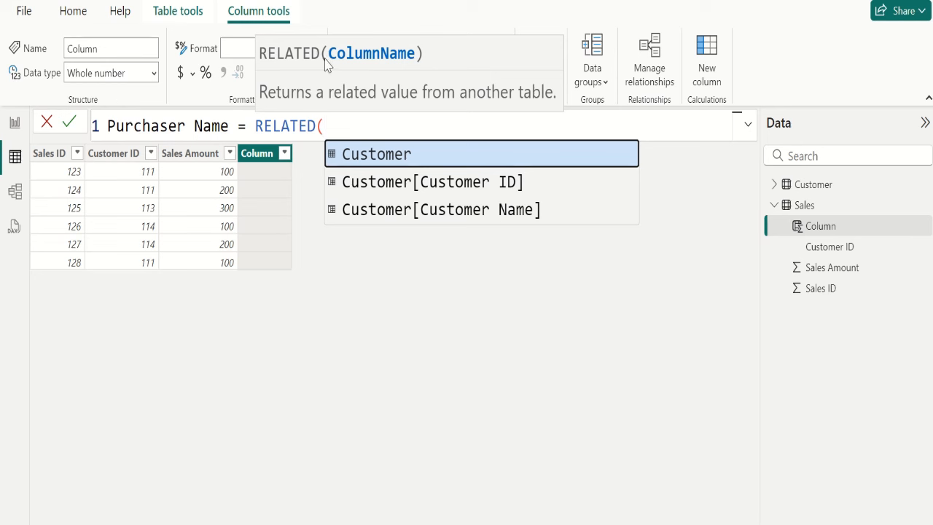
{"action": "key", "text": "Down"}
{"action": "key", "text": "Down"}
{"action": "key", "text": "Tab"}
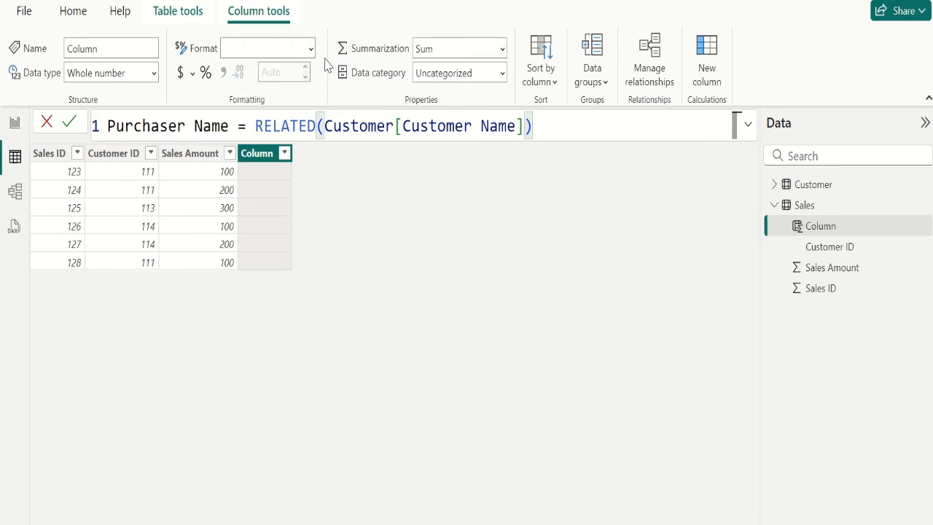
{"action": "left_click", "coordinate": [69, 125]}
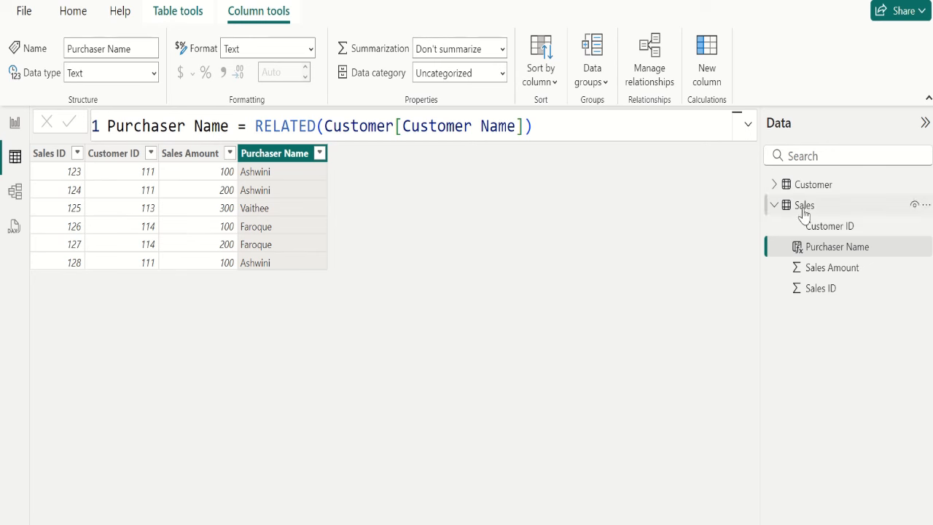
Add a calculated column to the Customer table and name it Total Purchase in its formula.
{"action": "left_click", "coordinate": [827, 189]}
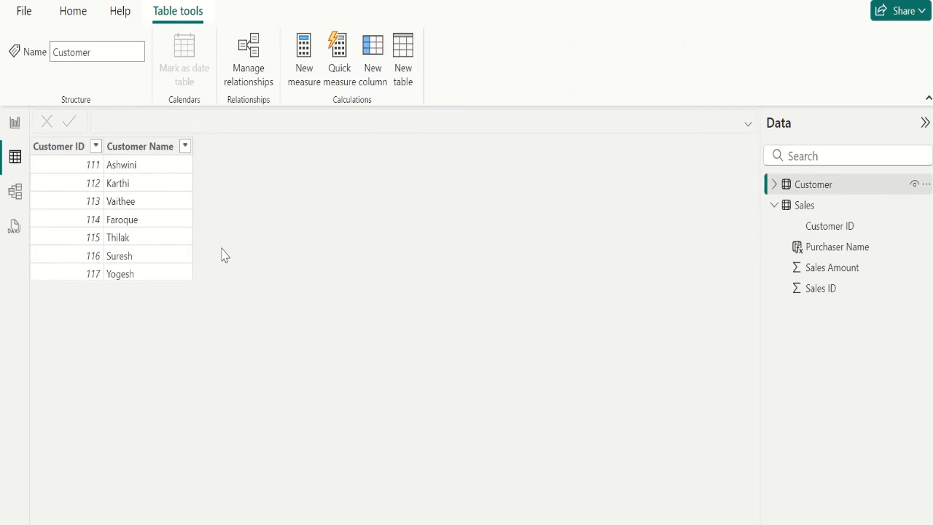
{"action": "left_click", "coordinate": [68, 156]}
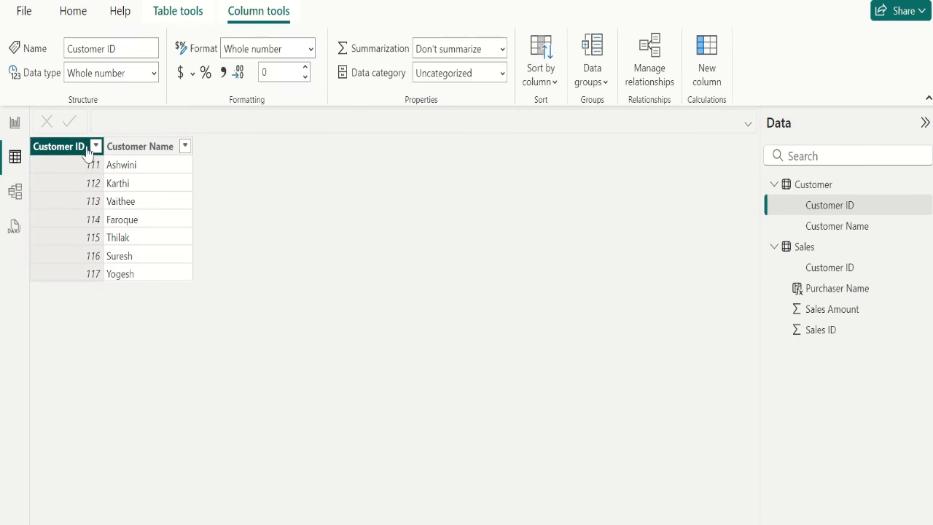
{"action": "left_click", "coordinate": [145, 152]}
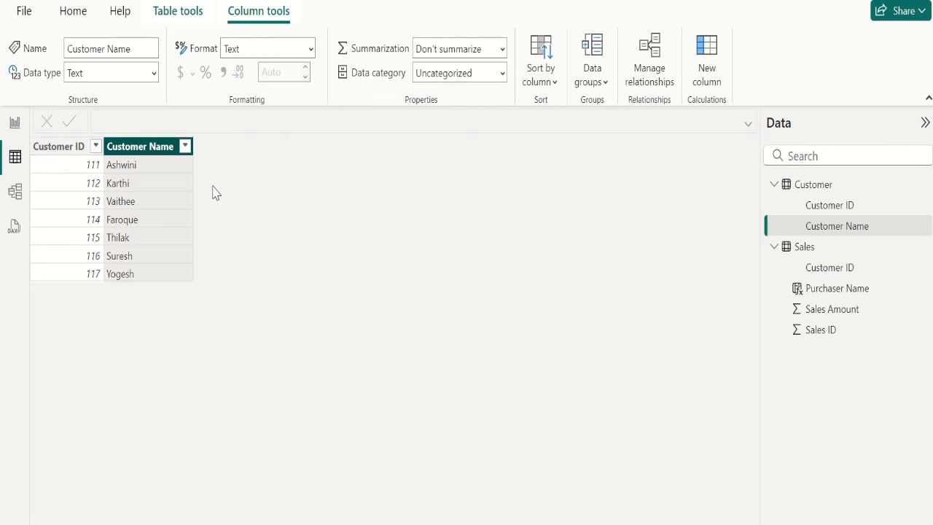
{"action": "left_click", "coordinate": [179, 14]}
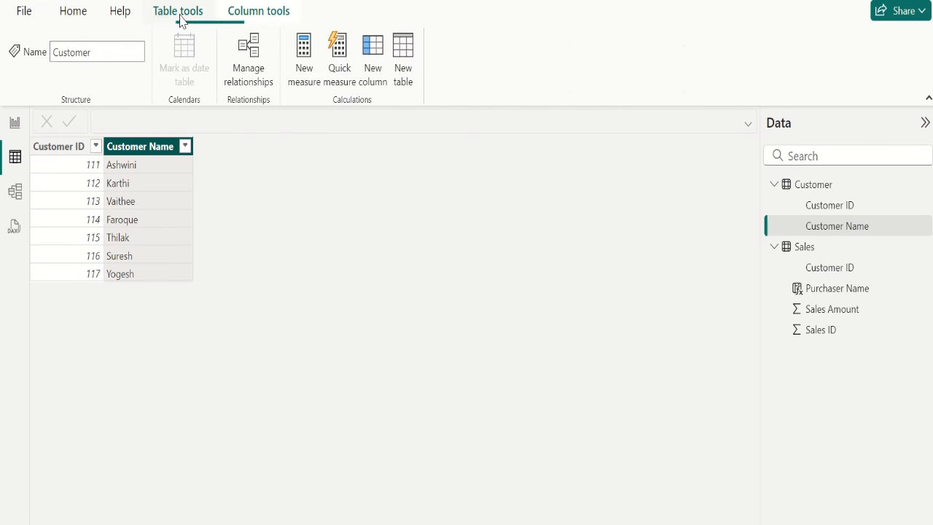
{"action": "left_click", "coordinate": [372, 73]}
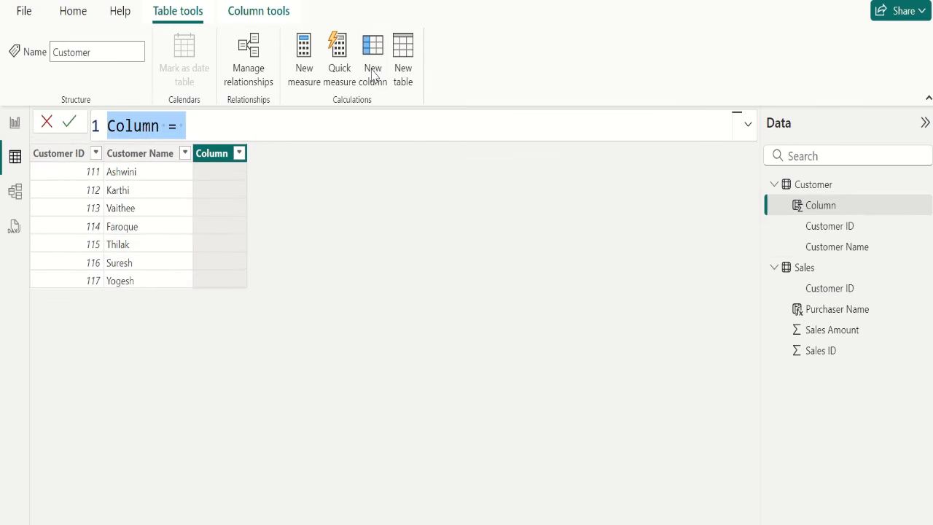
{"action": "double_click", "coordinate": [138, 128]}
{"action": "type", "text": "Total "}
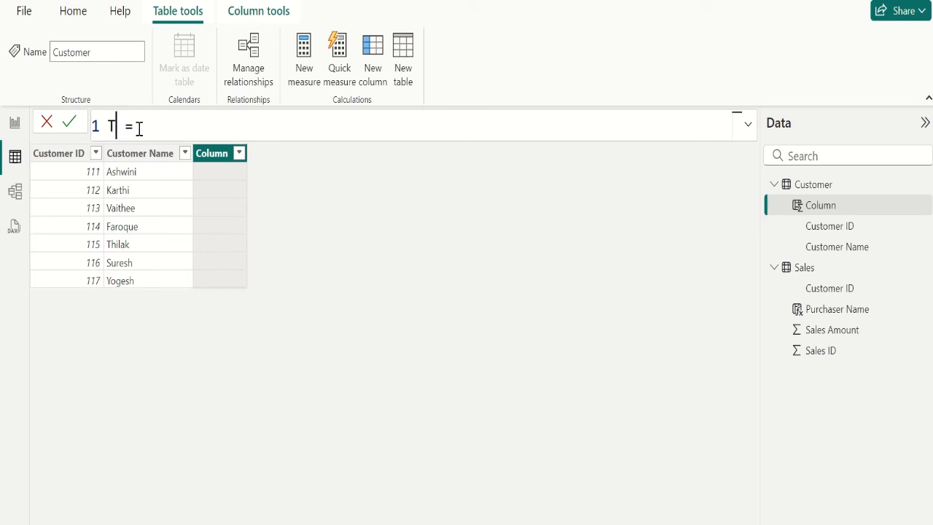
{"action": "type", "text": "Purchase"}
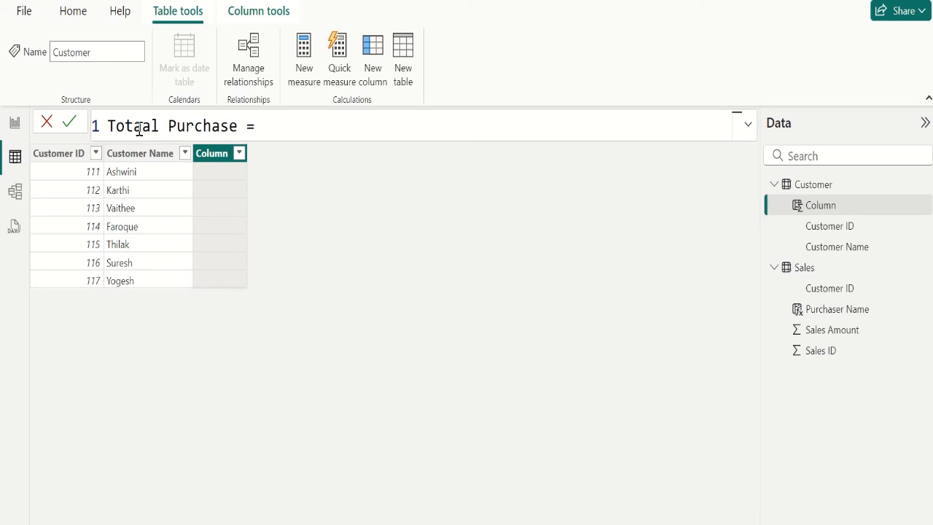
{"action": "left_click", "coordinate": [149, 127]}
{"action": "key", "text": "BackSpace"}
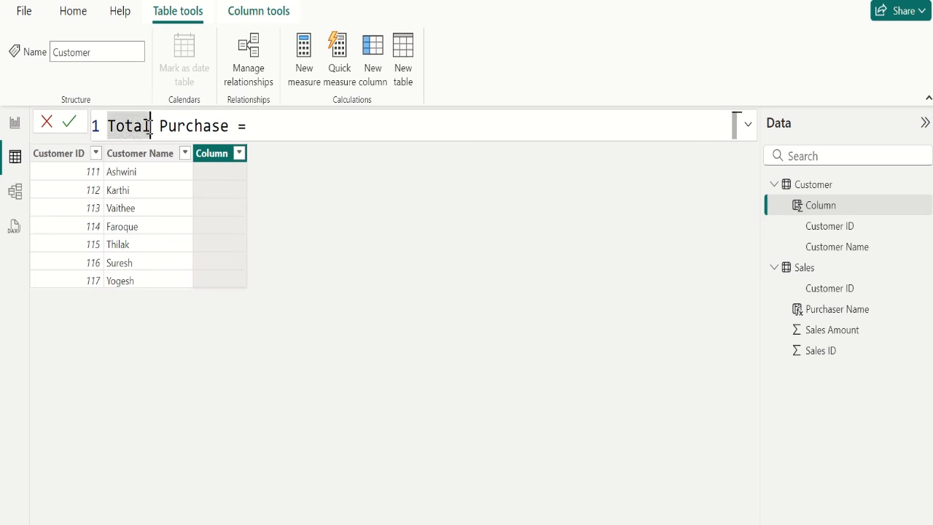
Begin the Total Purchase formula with the SUMX function after the equals sign.
{"action": "key", "text": "End"}
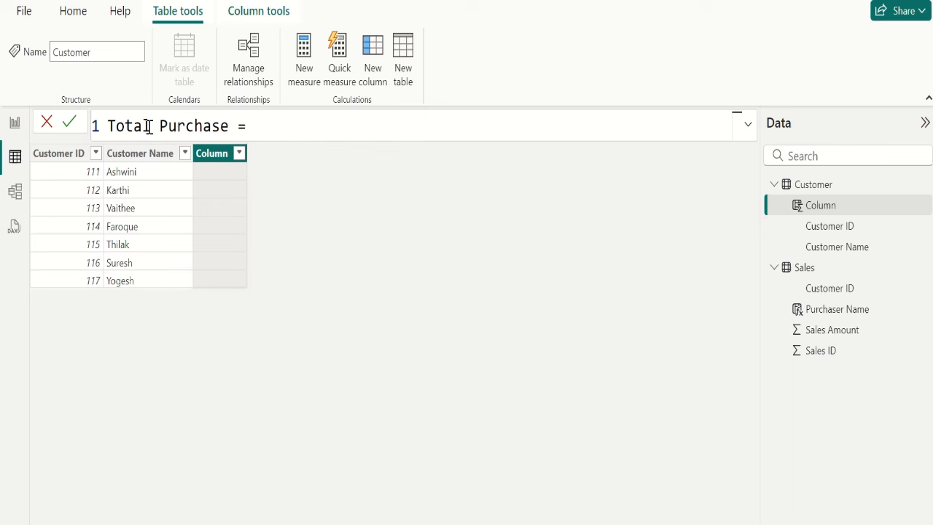
{"action": "type", "text": "sum"}
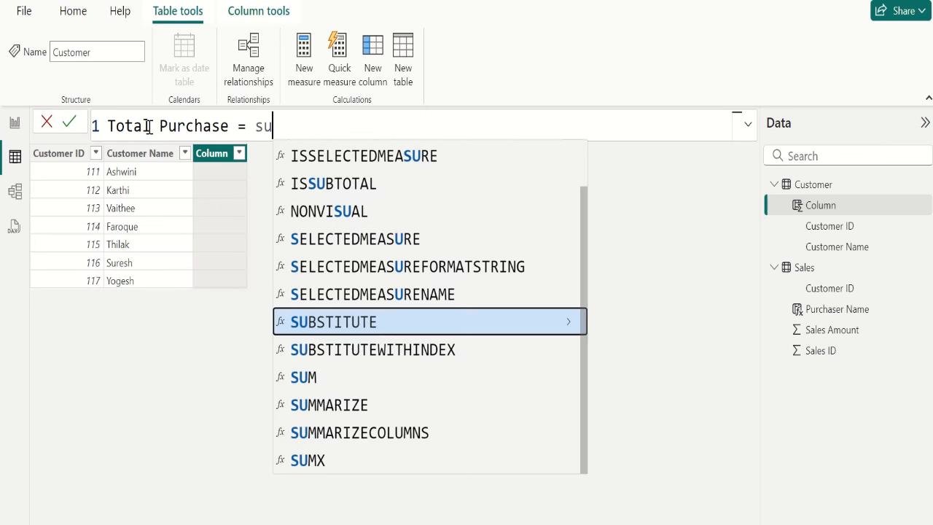
{"action": "key", "text": "Down"}
{"action": "key", "text": "Down"}
{"action": "key", "text": "Down"}
{"action": "key", "text": "Tab"}
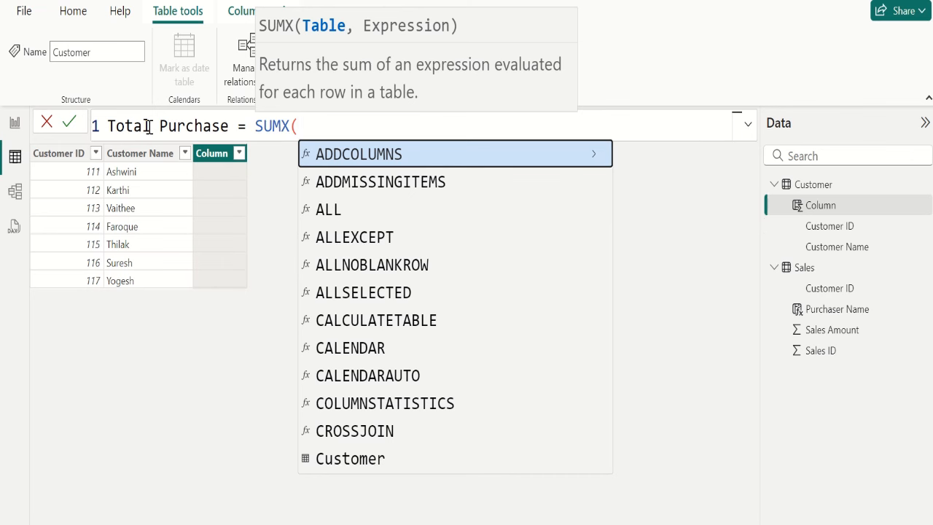
Enter RELATEDTABLE(Sales) as the table argument of SUMX in the Total Purchase formula.
{"action": "type", "text": "e"}
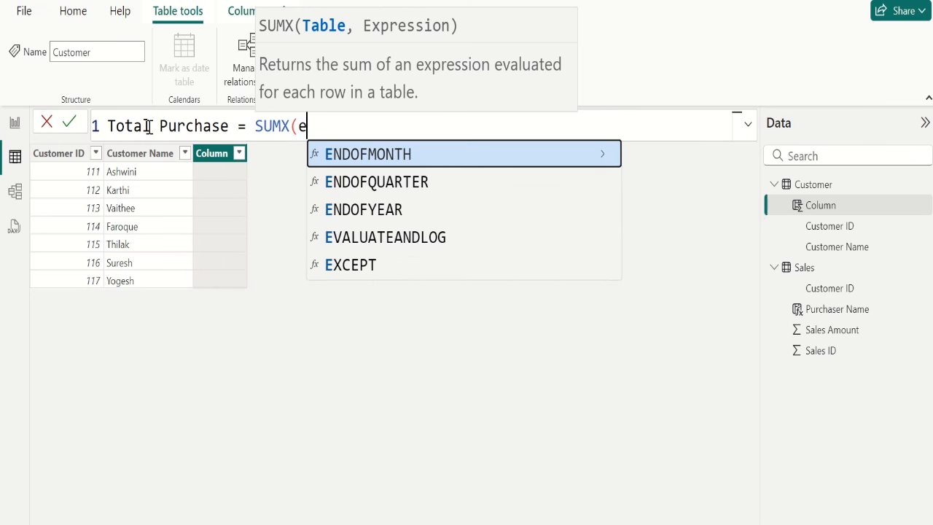
{"action": "key", "text": "BackSpace"}
{"action": "type", "text": "rel"}
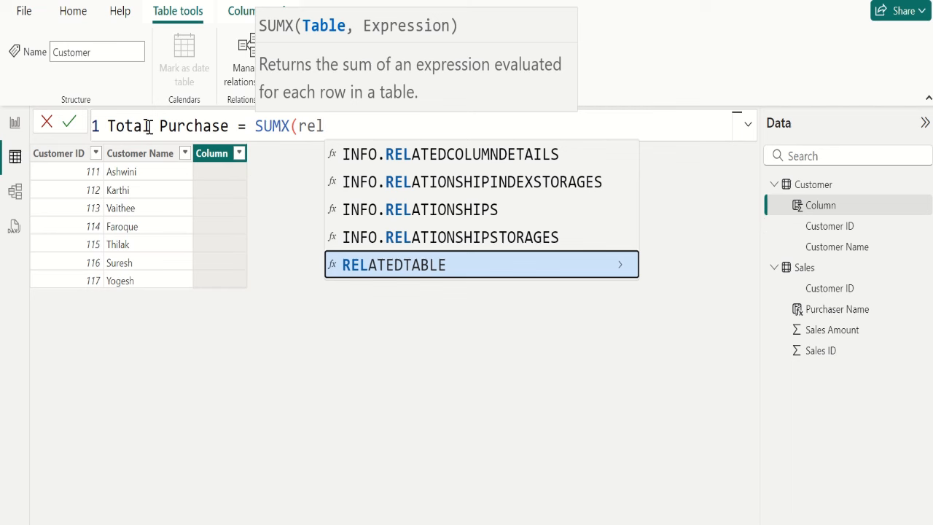
{"action": "key", "text": "Tab"}
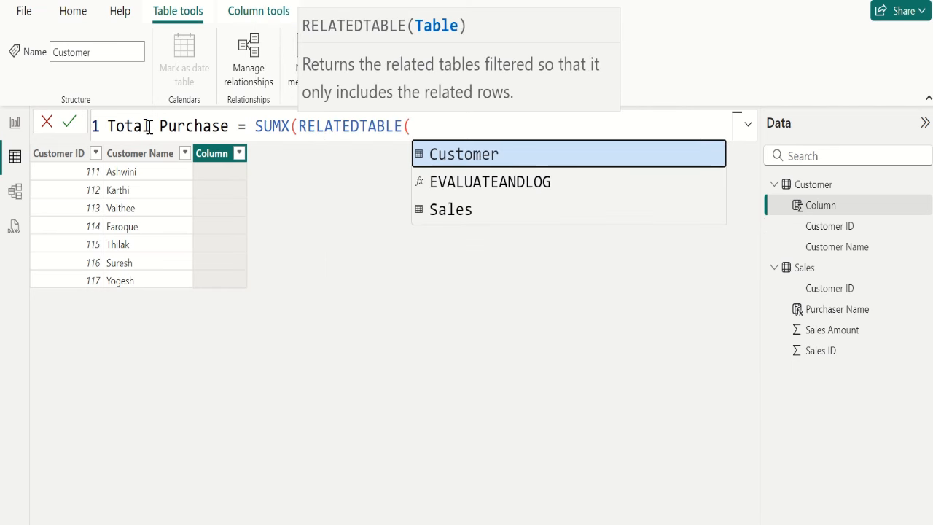
{"action": "type", "text": "sa"}
{"action": "key", "text": "Tab"}
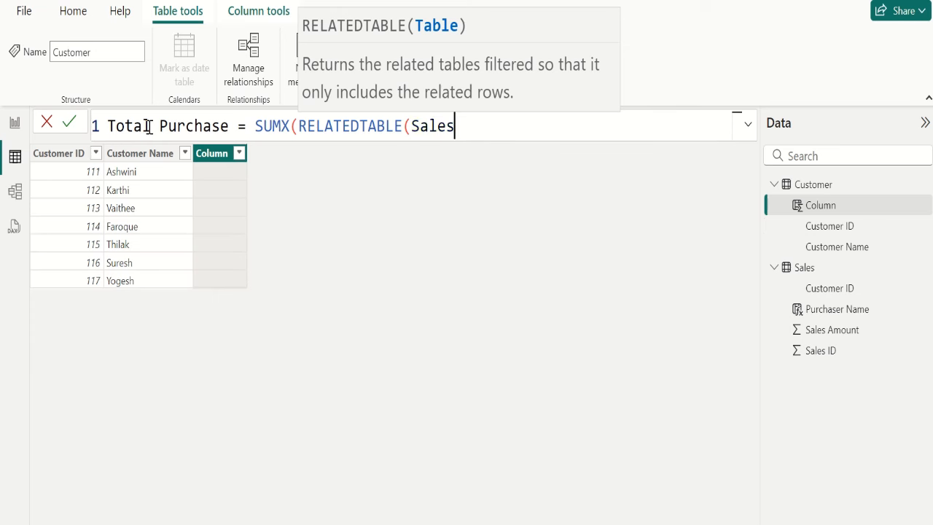
{"action": "type", "text": ","}
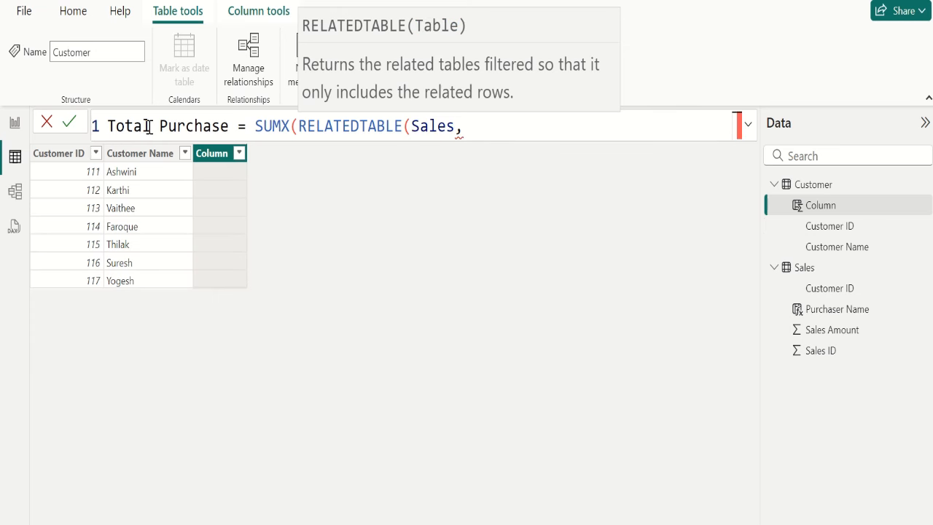
{"action": "key", "text": "BackSpace"}
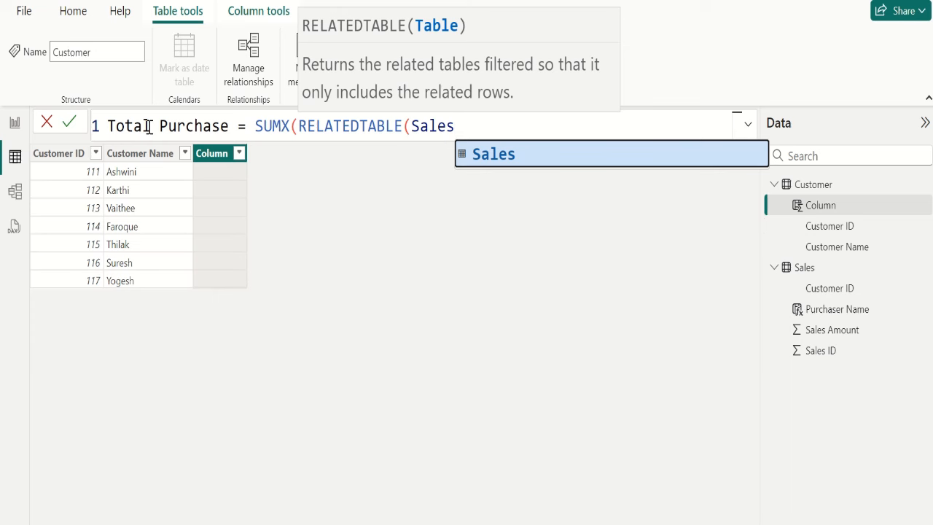
{"action": "type", "text": "),"}
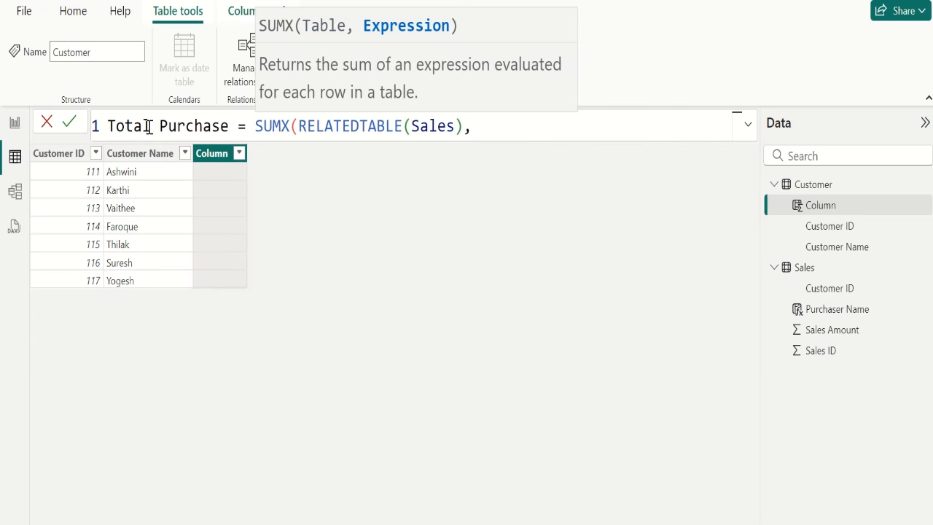
Use Sales[Sales Amount] as the SUMX expression, close the function and commit the Total Purchase formula.
{"action": "type", "text": "sal"}
{"action": "key", "text": "Down"}
{"action": "key", "text": "Down"}
{"action": "key", "text": "Down"}
{"action": "key", "text": "Tab"}
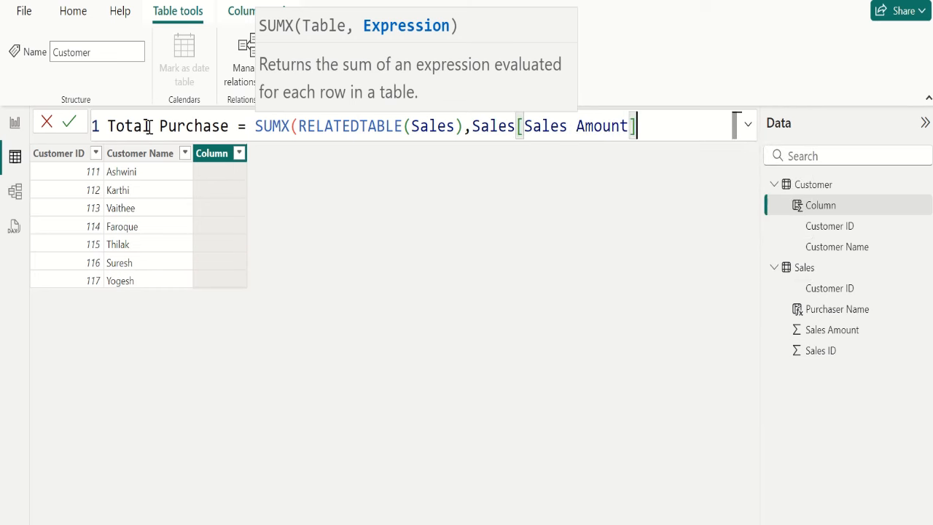
{"action": "type", "text": ")"}
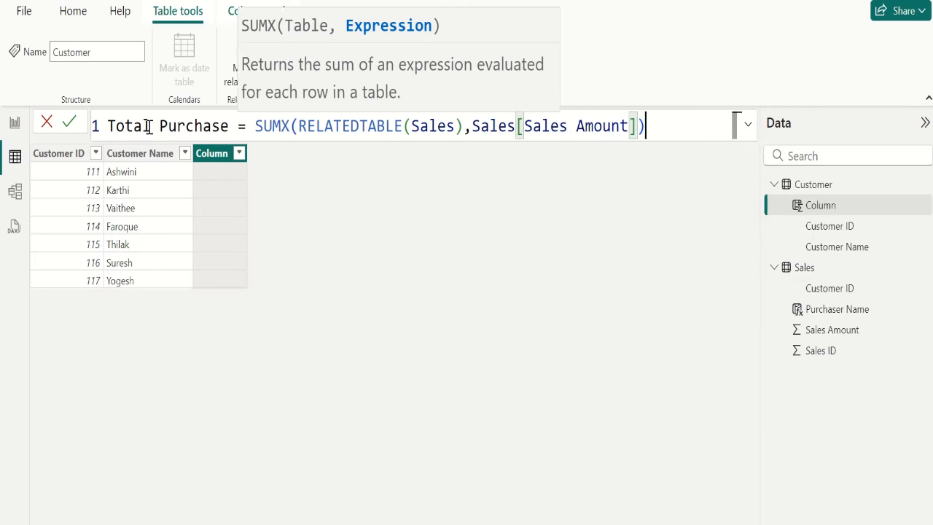
{"action": "left_click", "coordinate": [69, 125]}
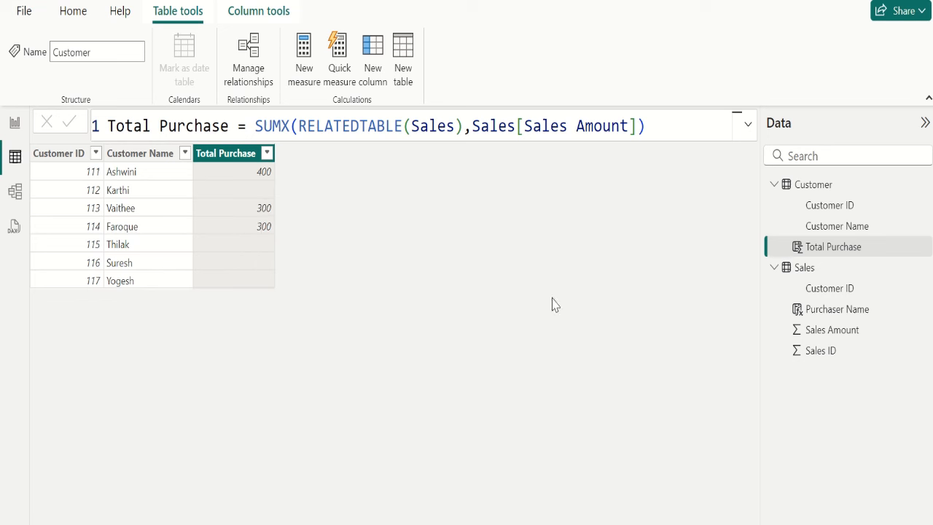
Examine the Year, Month Number and Sales Amount columns of the Sales table.
{"action": "left_click", "coordinate": [833, 275]}
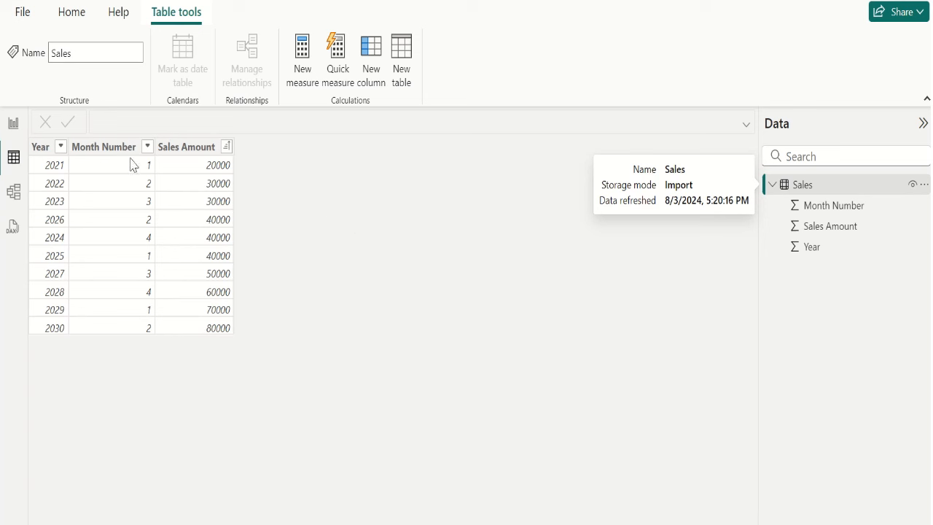
{"action": "left_click", "coordinate": [44, 150]}
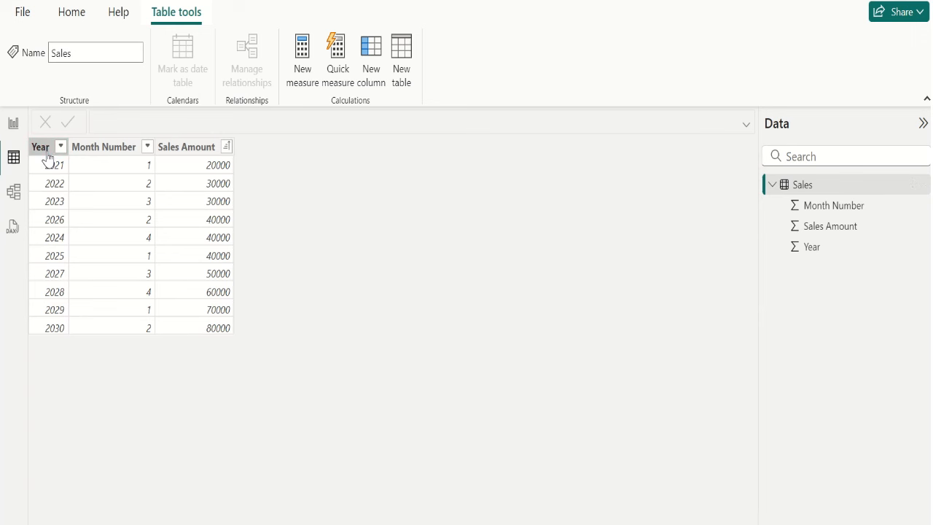
{"action": "left_click", "coordinate": [107, 149]}
{"action": "left_click", "coordinate": [187, 148]}
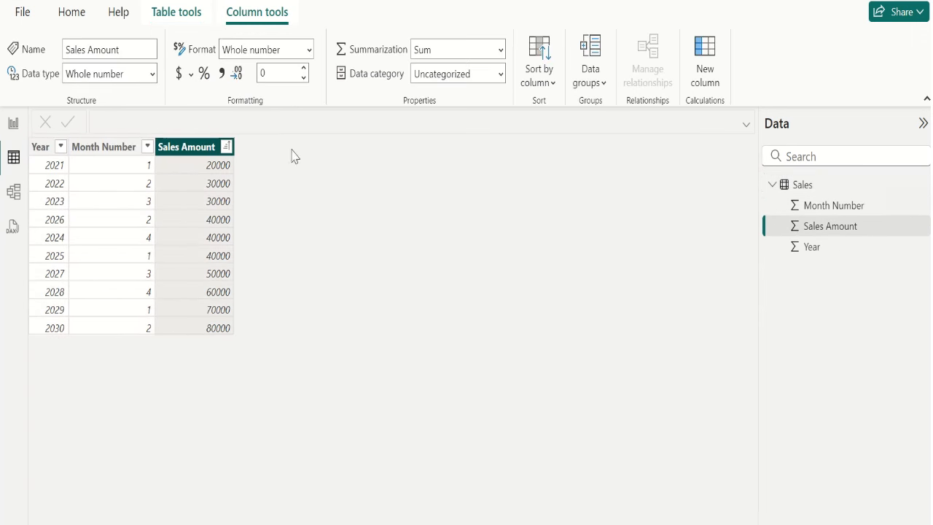
Add a calculated column to the Sales table and name it Ranking in its formula.
{"action": "left_click", "coordinate": [808, 191]}
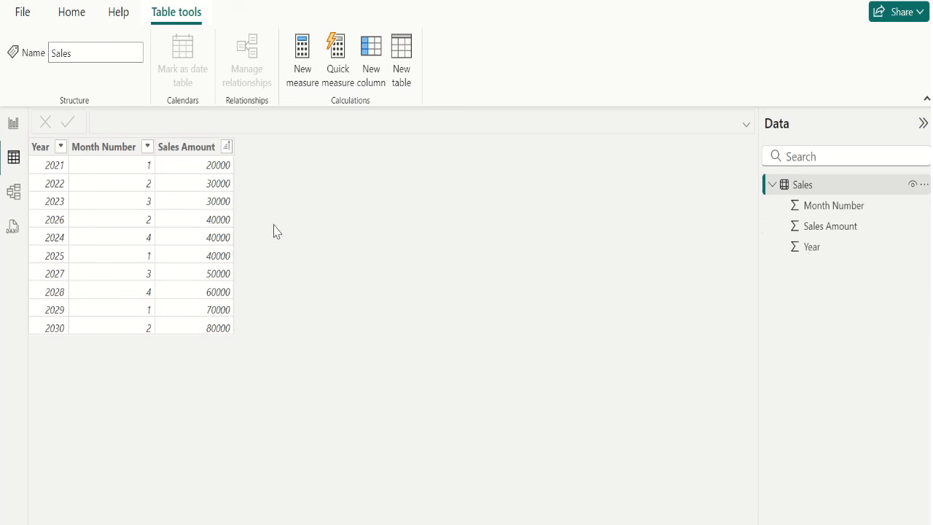
{"action": "left_click", "coordinate": [371, 69]}
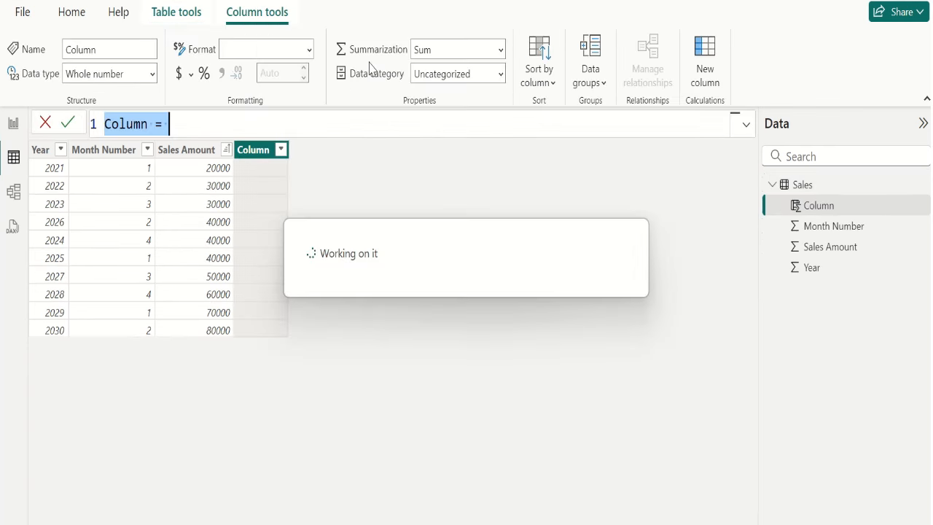
{"action": "double_click", "coordinate": [127, 127]}
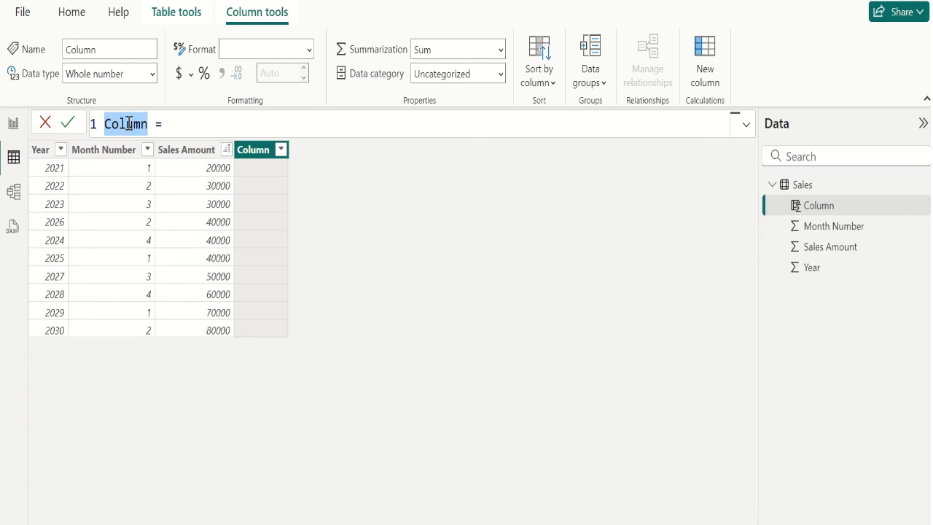
{"action": "type", "text": "Ranking"}
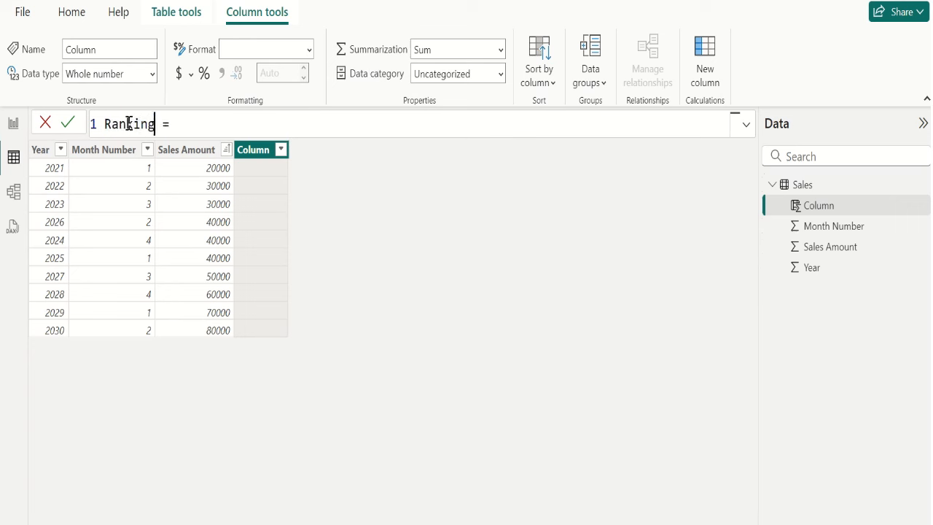
Begin the Ranking formula with the RANKX function.
{"action": "type", "text": " = rank"}
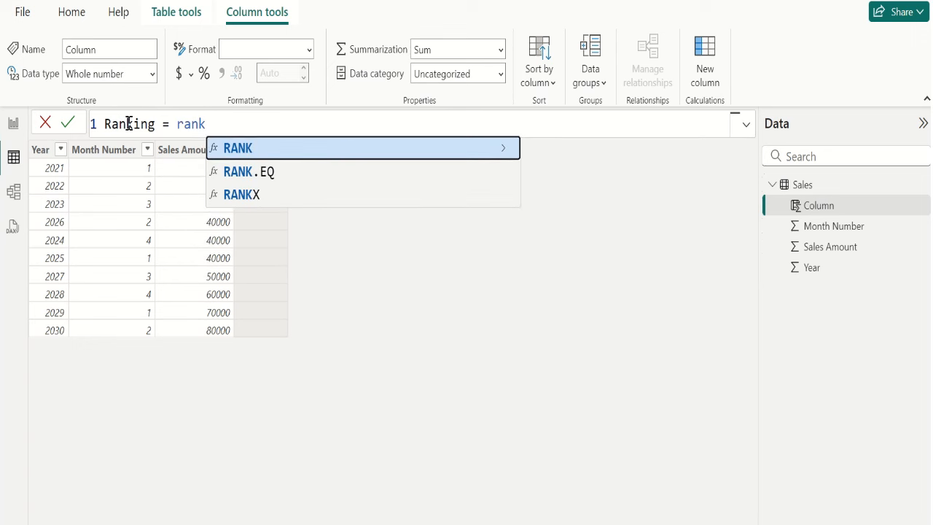
{"action": "key", "text": "Down"}
{"action": "key", "text": "Down"}
{"action": "key", "text": "Tab"}
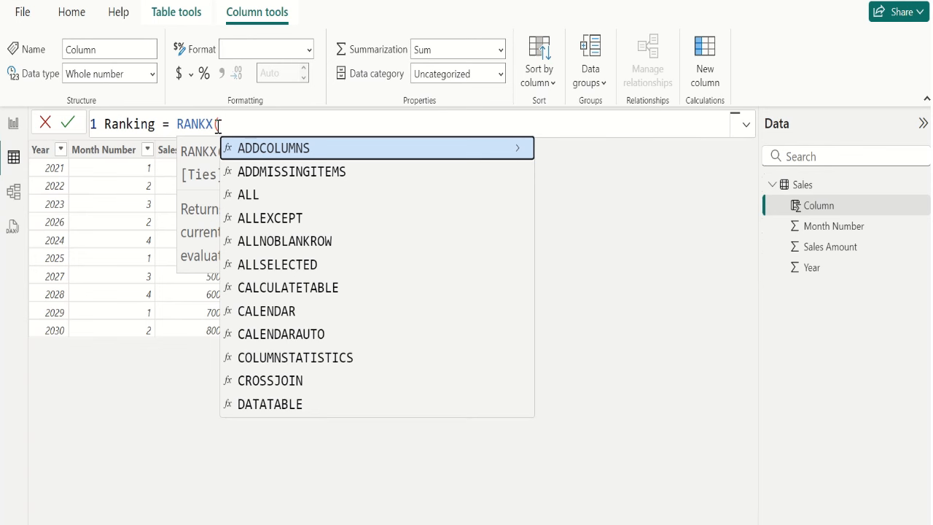
{"action": "left_click", "coordinate": [217, 126]}
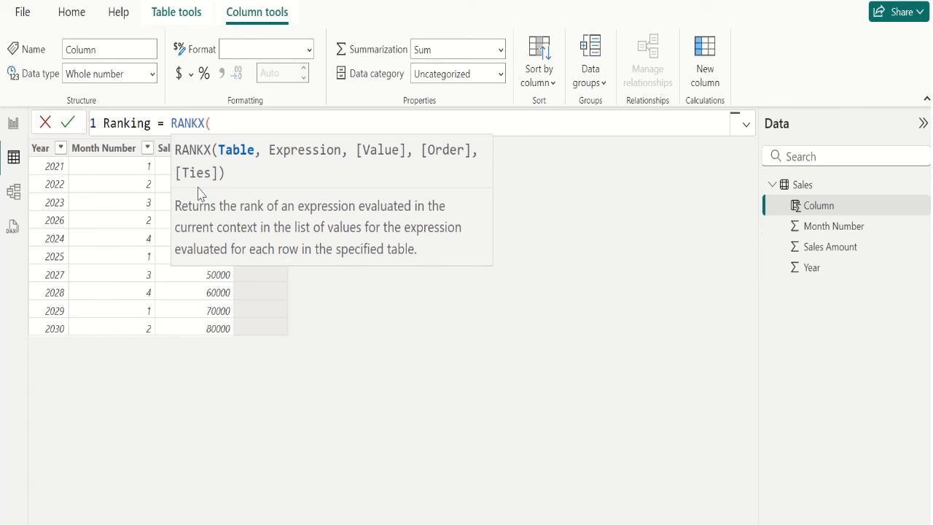
Give RANKX the Sales table and Sales[Sales Amount] as its table and expression arguments.
{"action": "type", "text": "sa"}
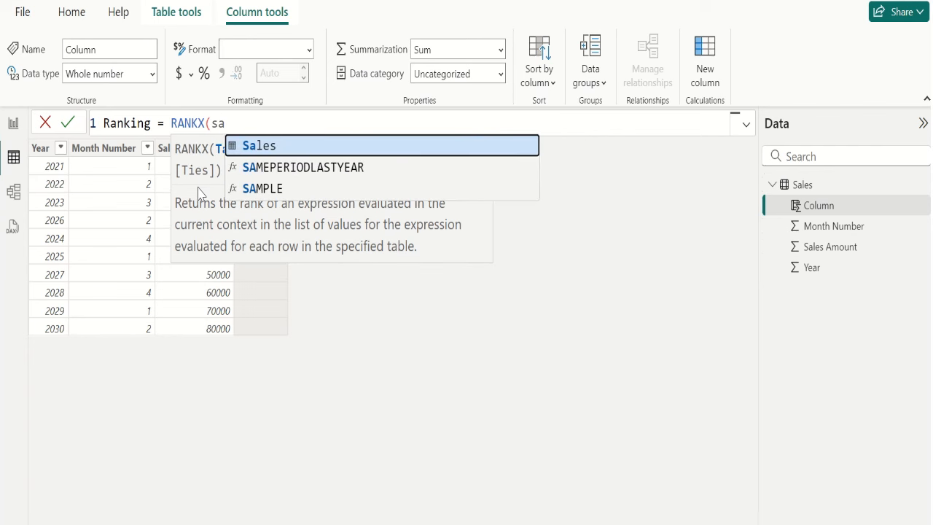
{"action": "key", "text": "Tab"}
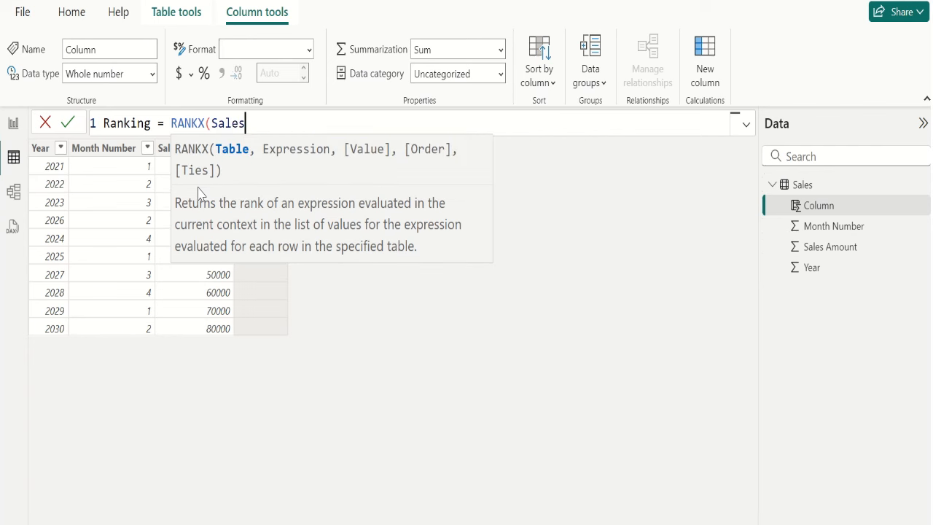
{"action": "type", "text": ","}
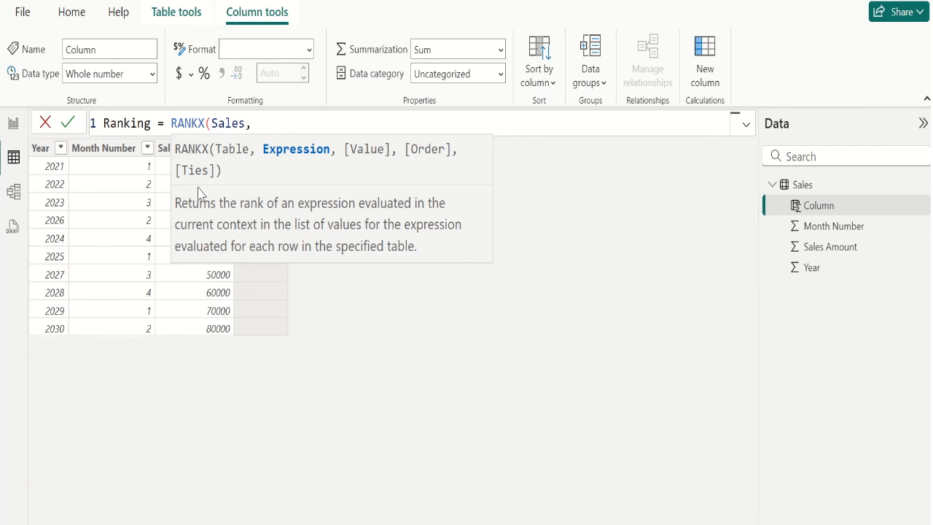
{"action": "type", "text": "sal"}
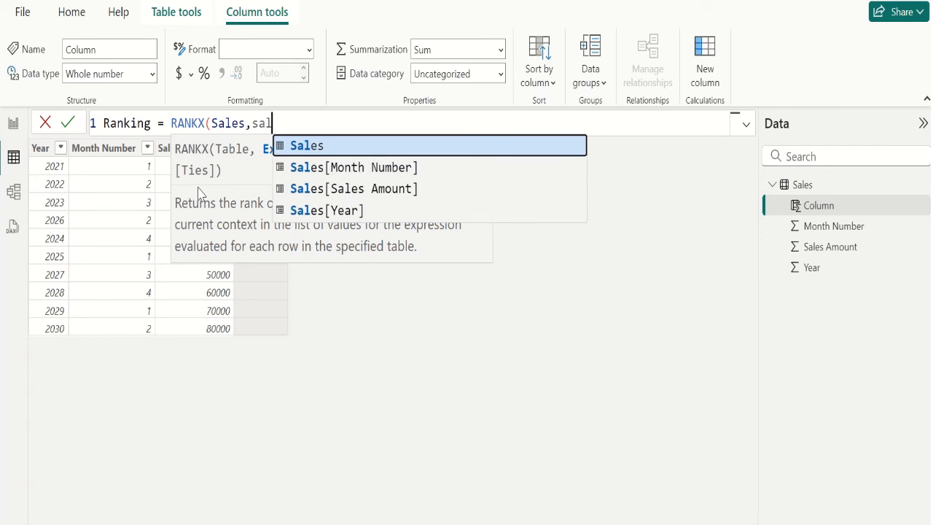
{"action": "key", "text": "Down"}
{"action": "key", "text": "Down"}
{"action": "key", "text": "Tab"}
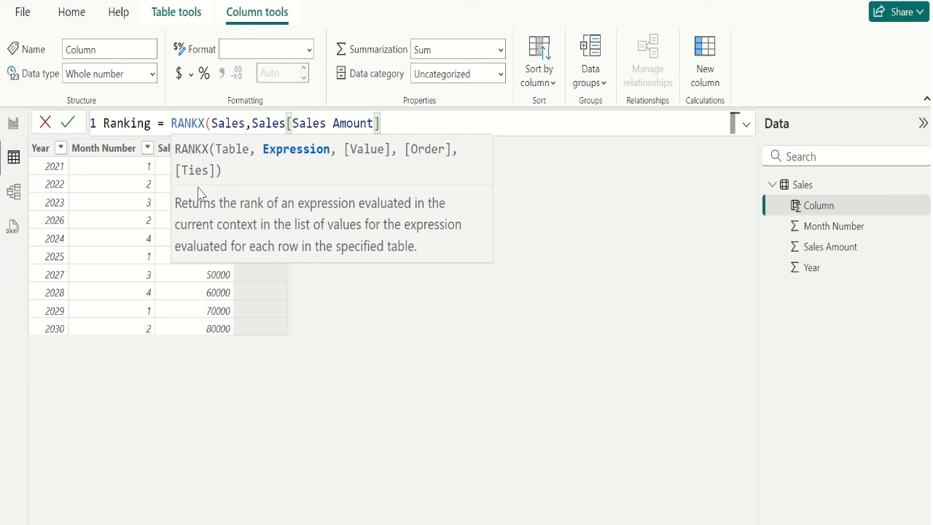
Leave the RANKX value argument empty, set the order to DESC, and commit the Ranking formula.
{"action": "type", "text": ","}
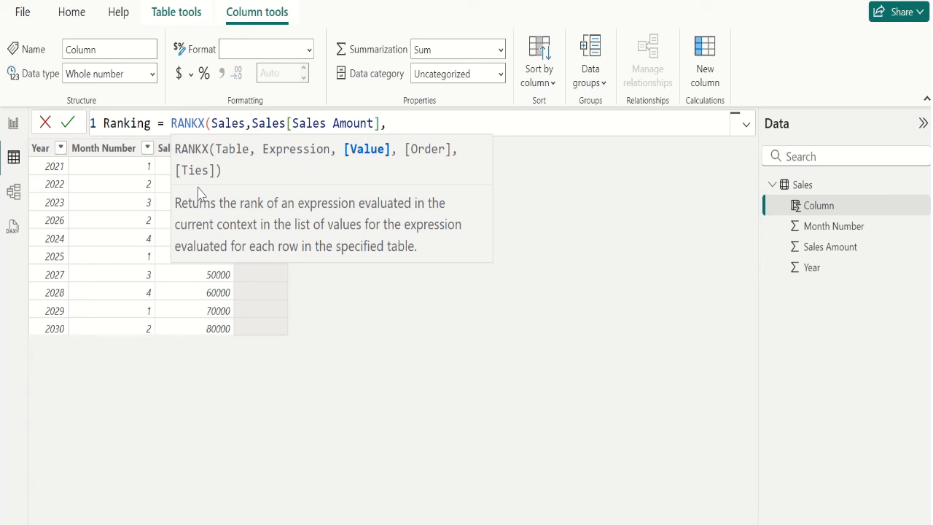
{"action": "type", "text": ","}
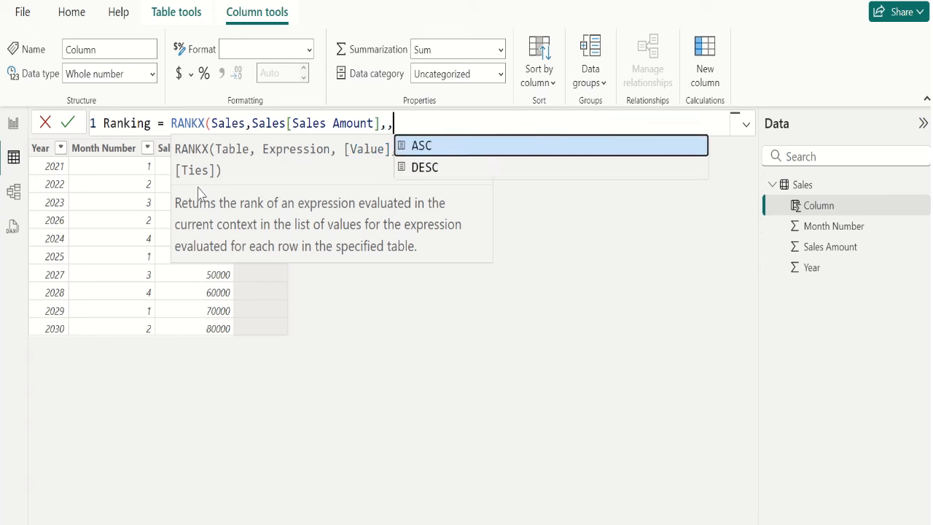
{"action": "key", "text": "Down"}
{"action": "key", "text": "Tab"}
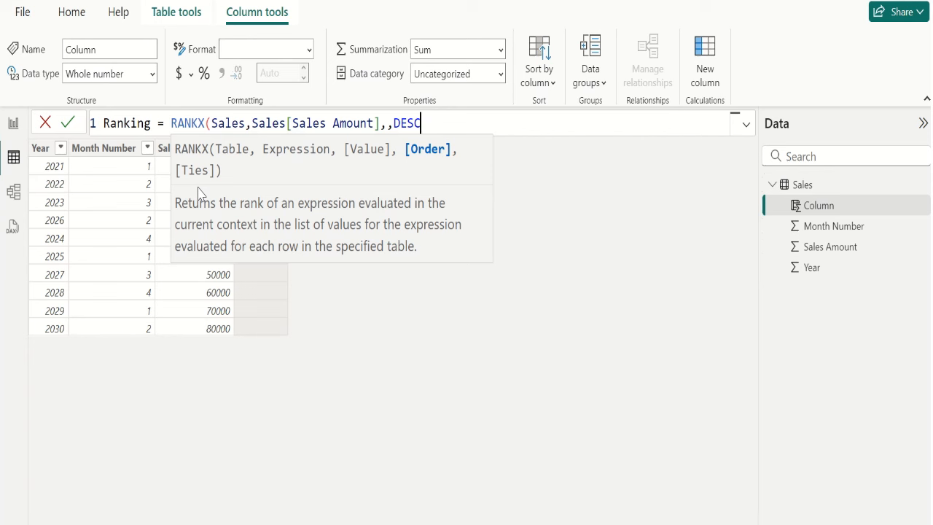
{"action": "type", "text": ")"}
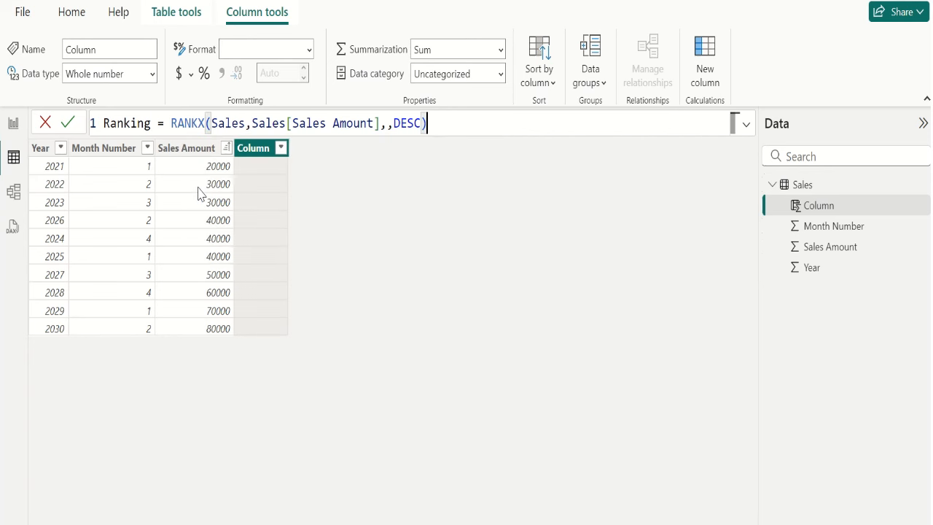
{"action": "left_click", "coordinate": [69, 123]}
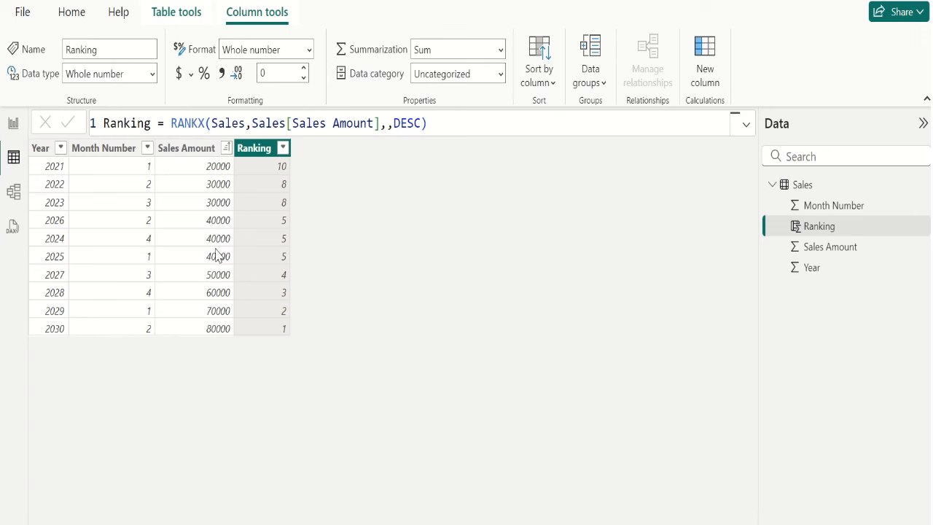
Sort the Sales table by the Sales Amount column in descending order.
{"action": "left_click", "coordinate": [200, 153]}
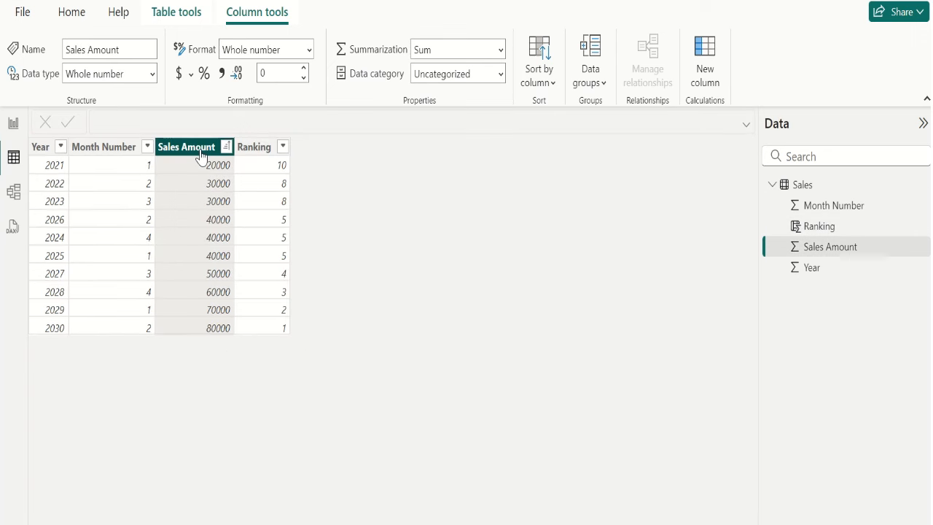
{"action": "right_click", "coordinate": [201, 157]}
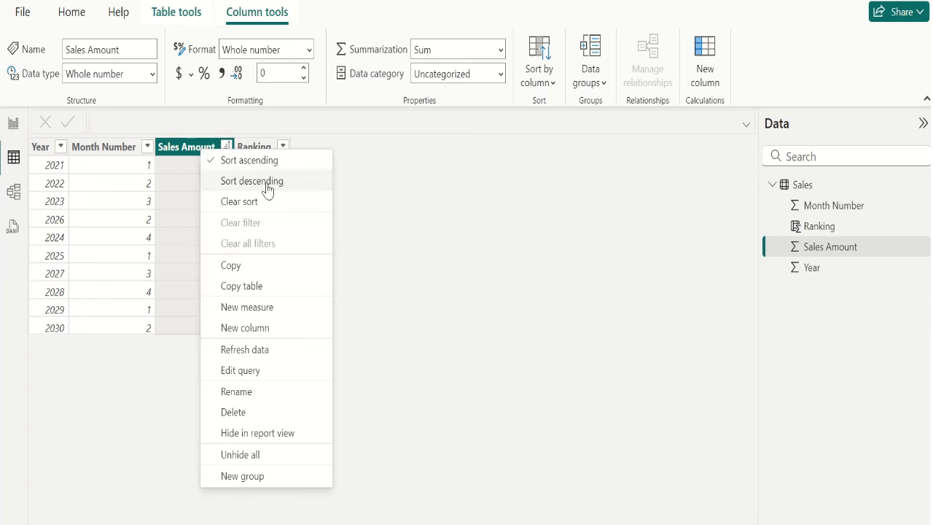
{"action": "left_click", "coordinate": [296, 191]}
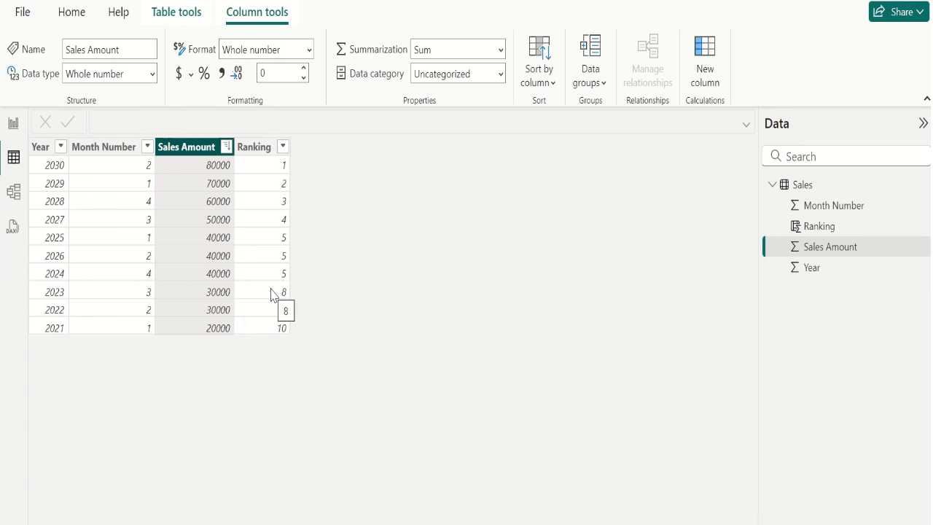
Add Dense as the ties argument after DESC in the Ranking column's RANKX formula and commit it.
{"action": "left_click", "coordinate": [818, 226]}
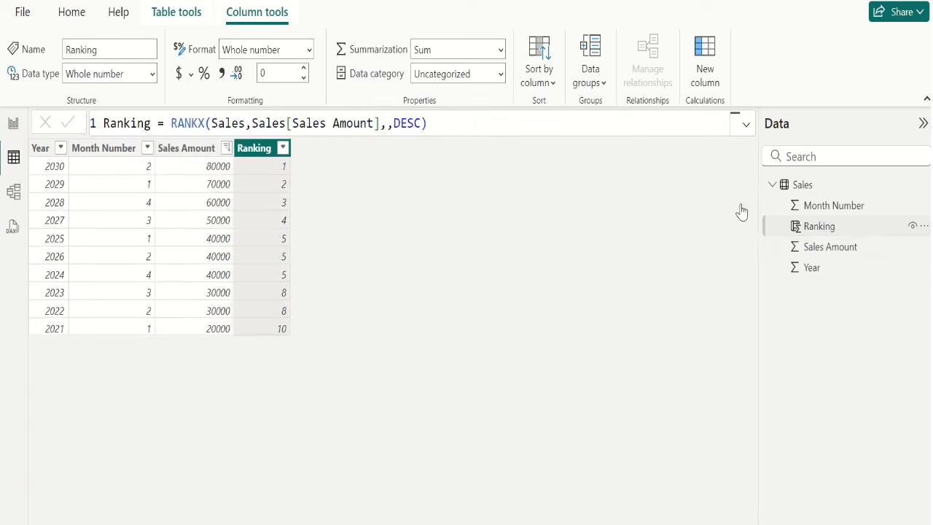
{"action": "left_click", "coordinate": [437, 126]}
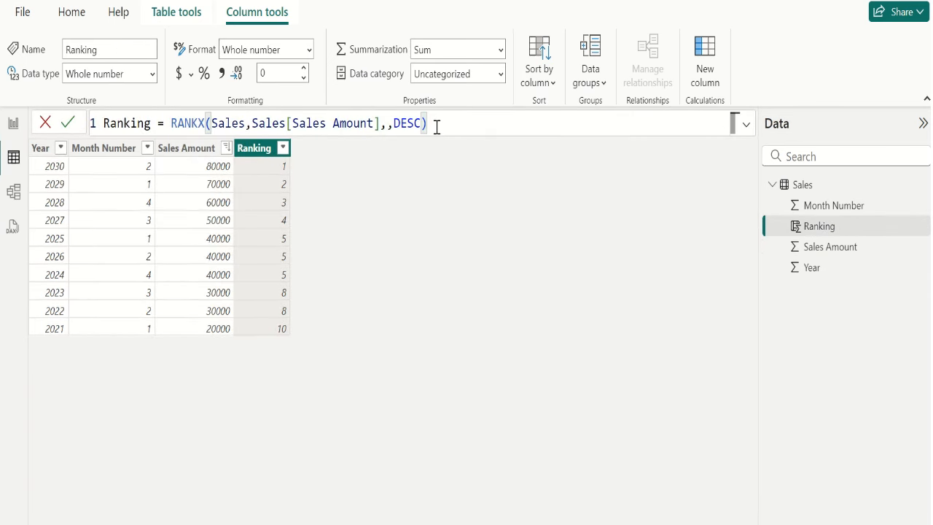
{"action": "key", "text": "Left"}
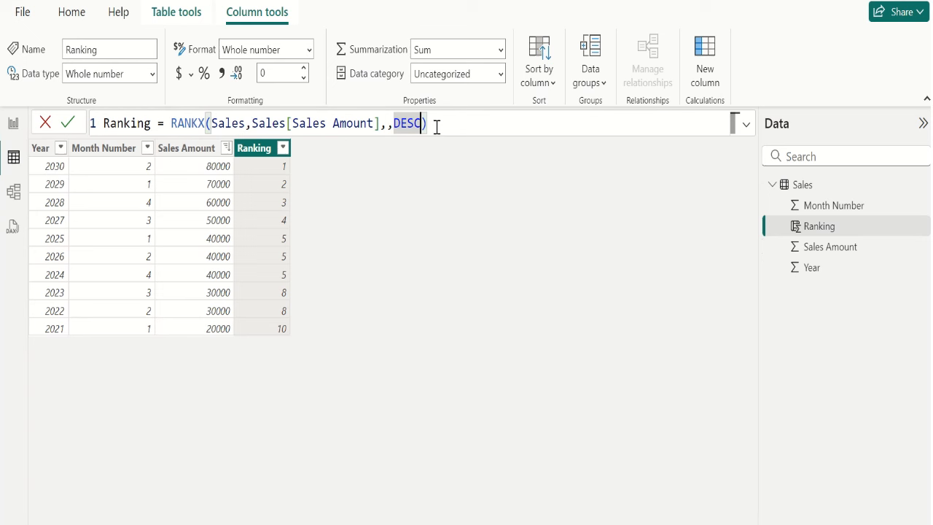
{"action": "type", "text": ","}
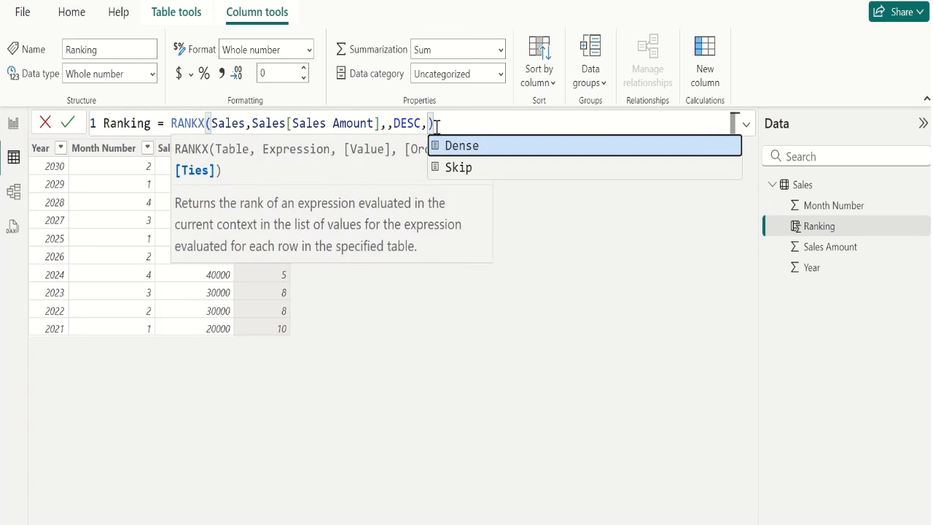
{"action": "key", "text": "Tab"}
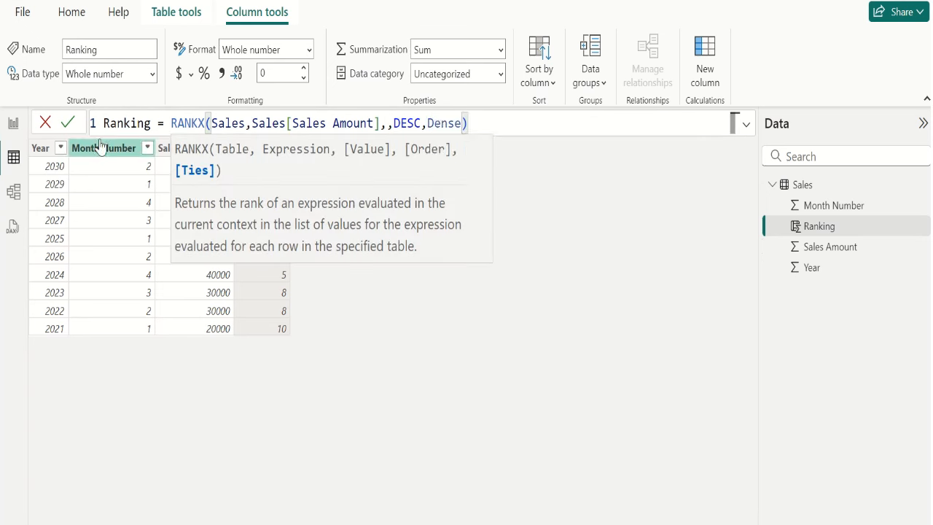
{"action": "left_click", "coordinate": [70, 128]}
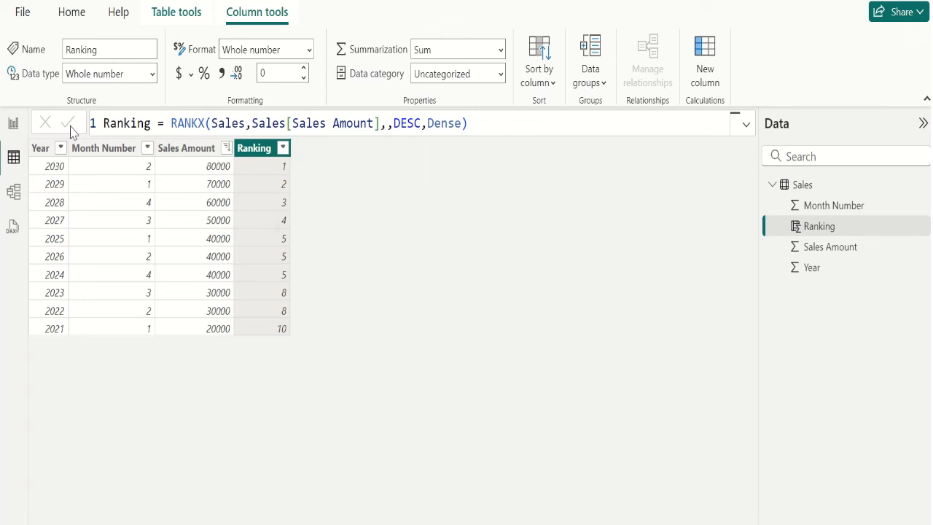